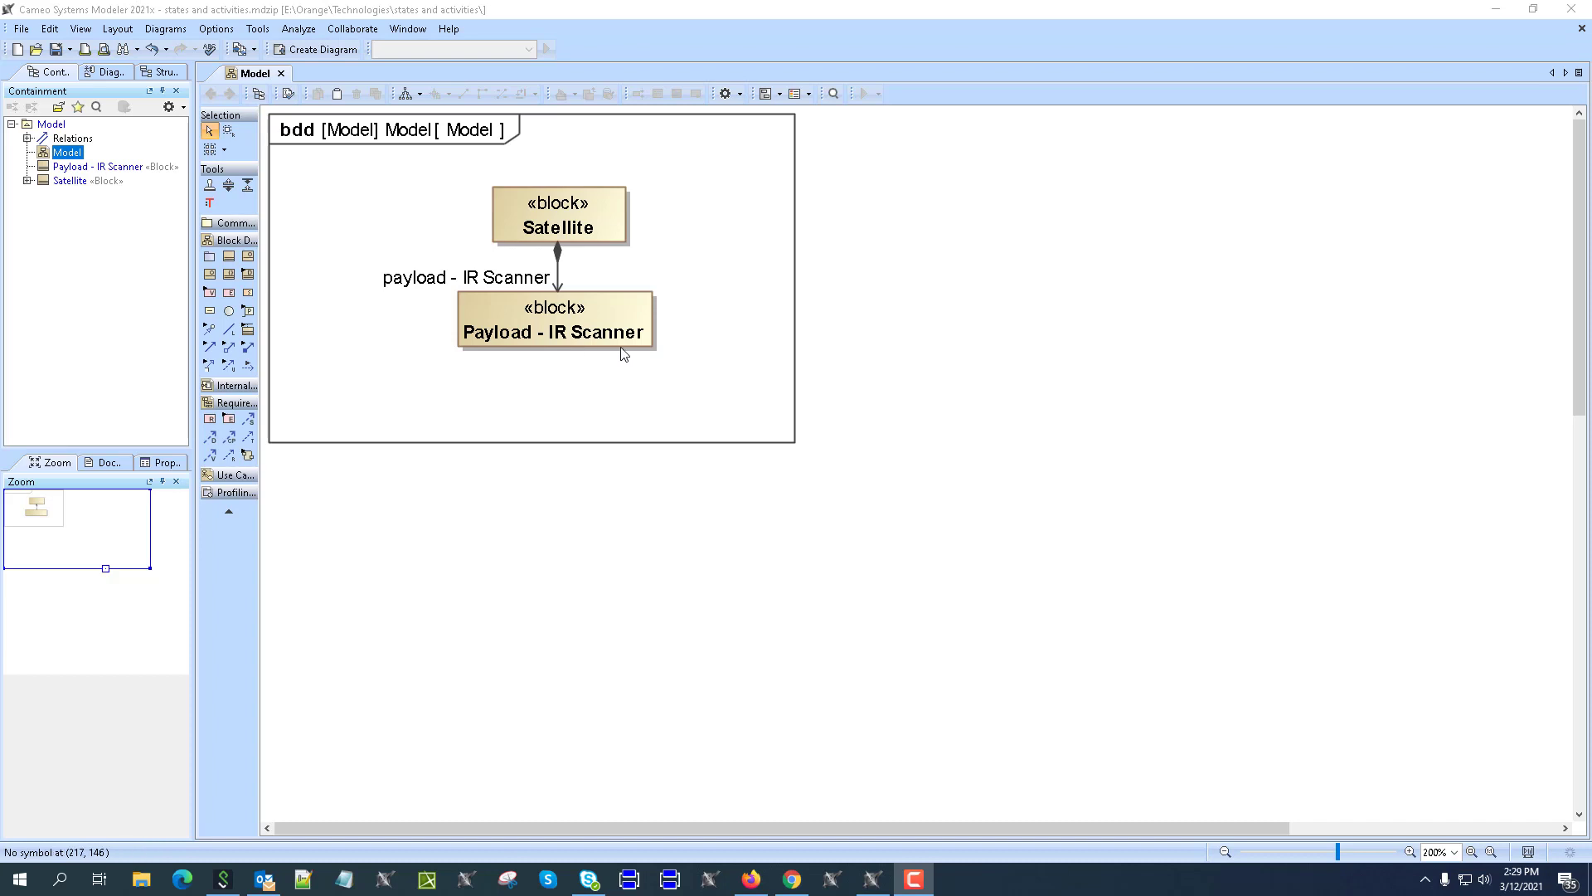
Step: Create a SysML State Machine Diagram for the Payload - IR Scanner block
{"action": "right_click", "coordinate": [622, 332]}
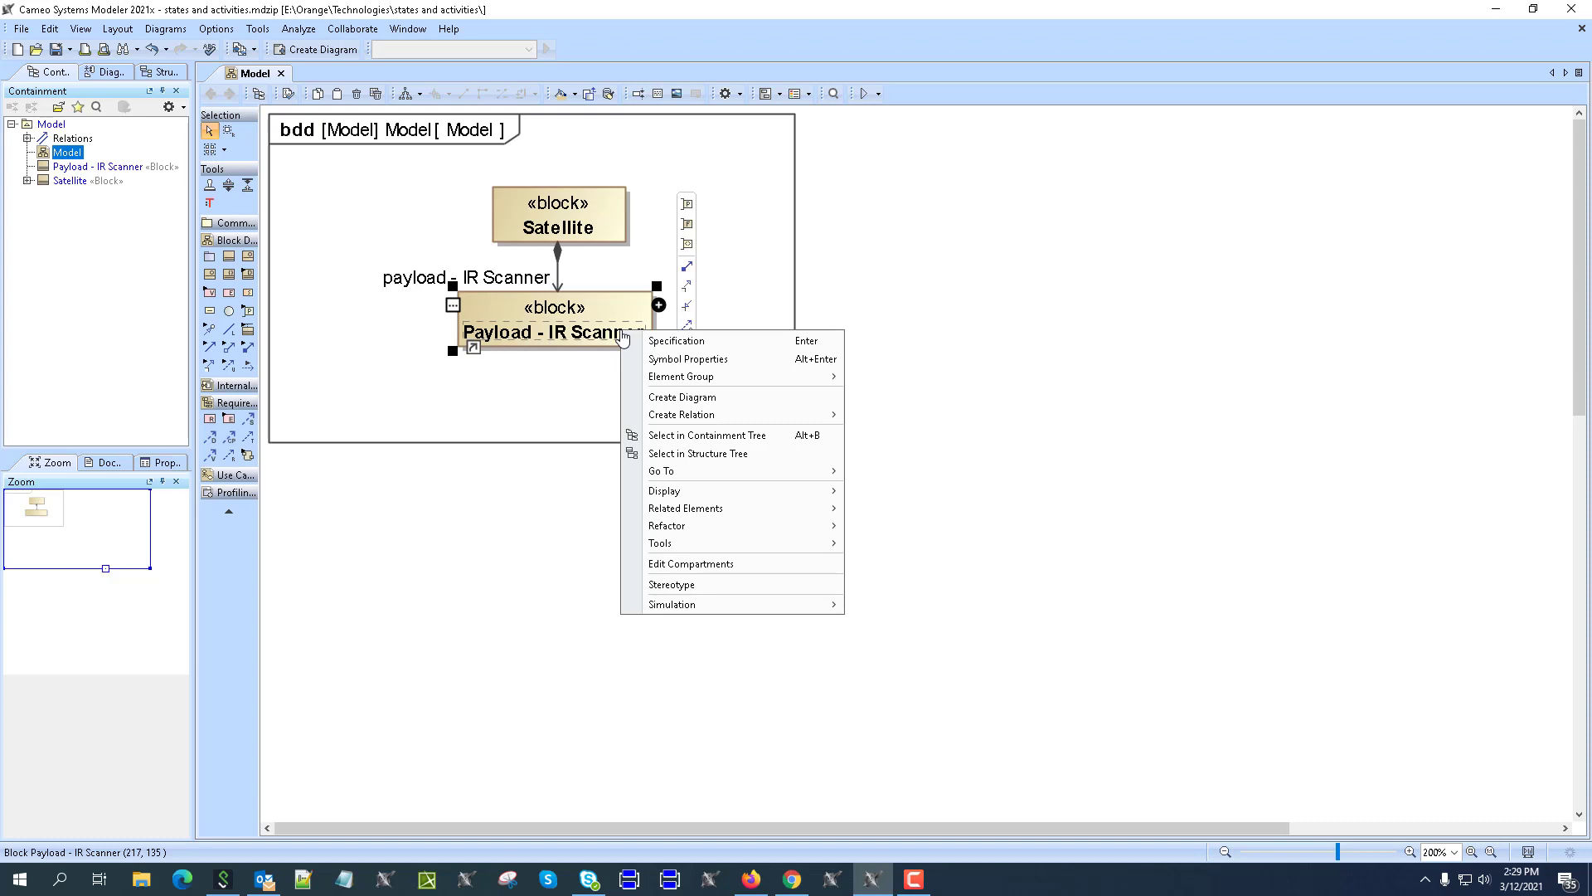
{"action": "left_click", "coordinate": [697, 406]}
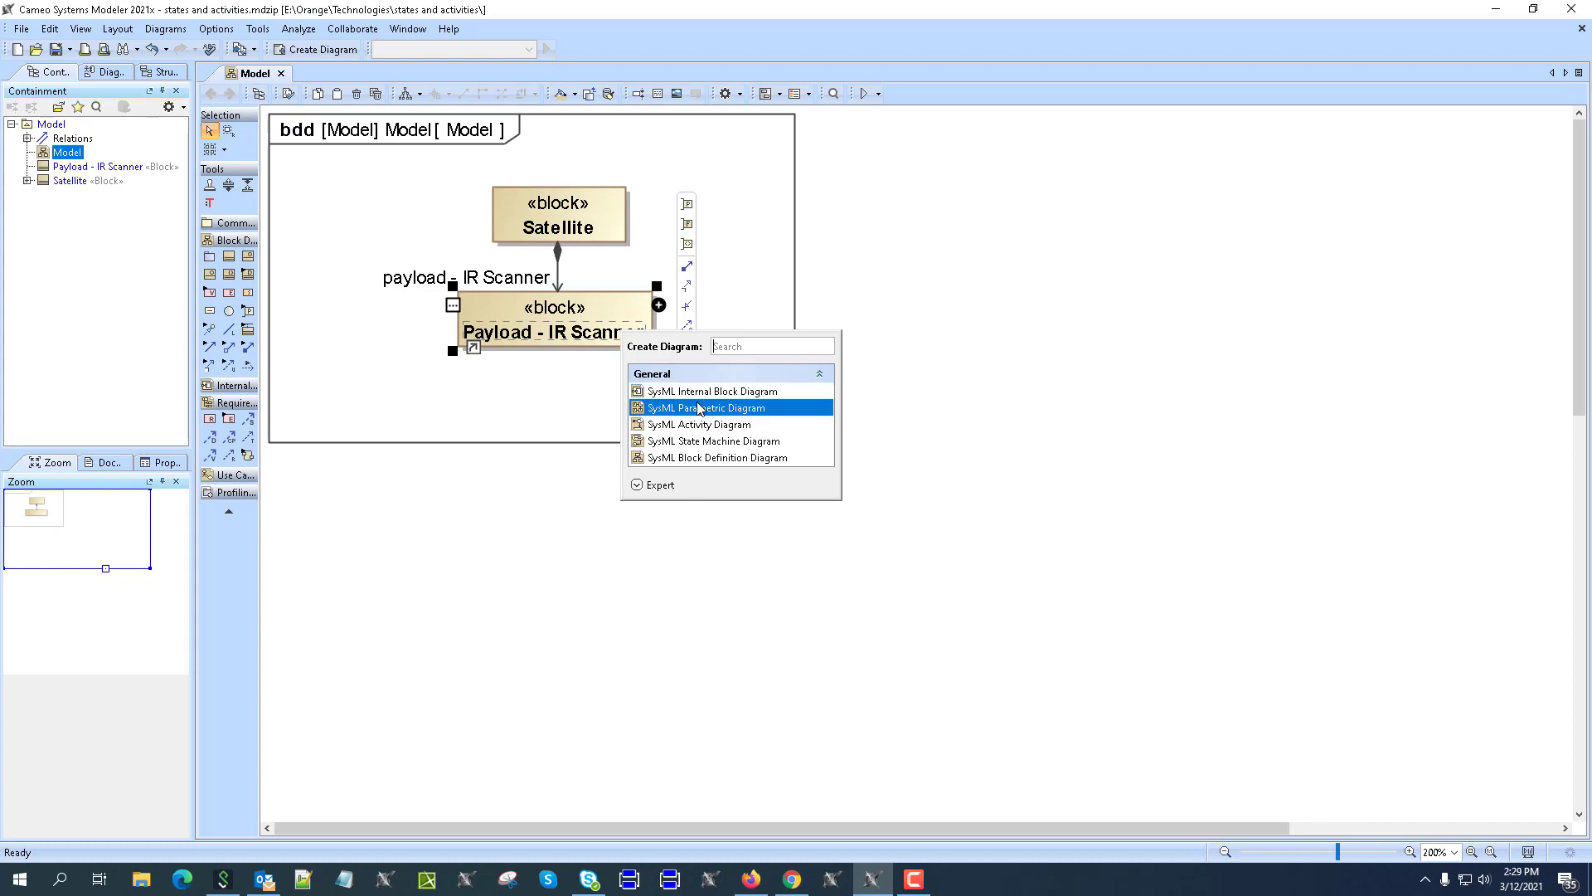
{"action": "left_click", "coordinate": [698, 444]}
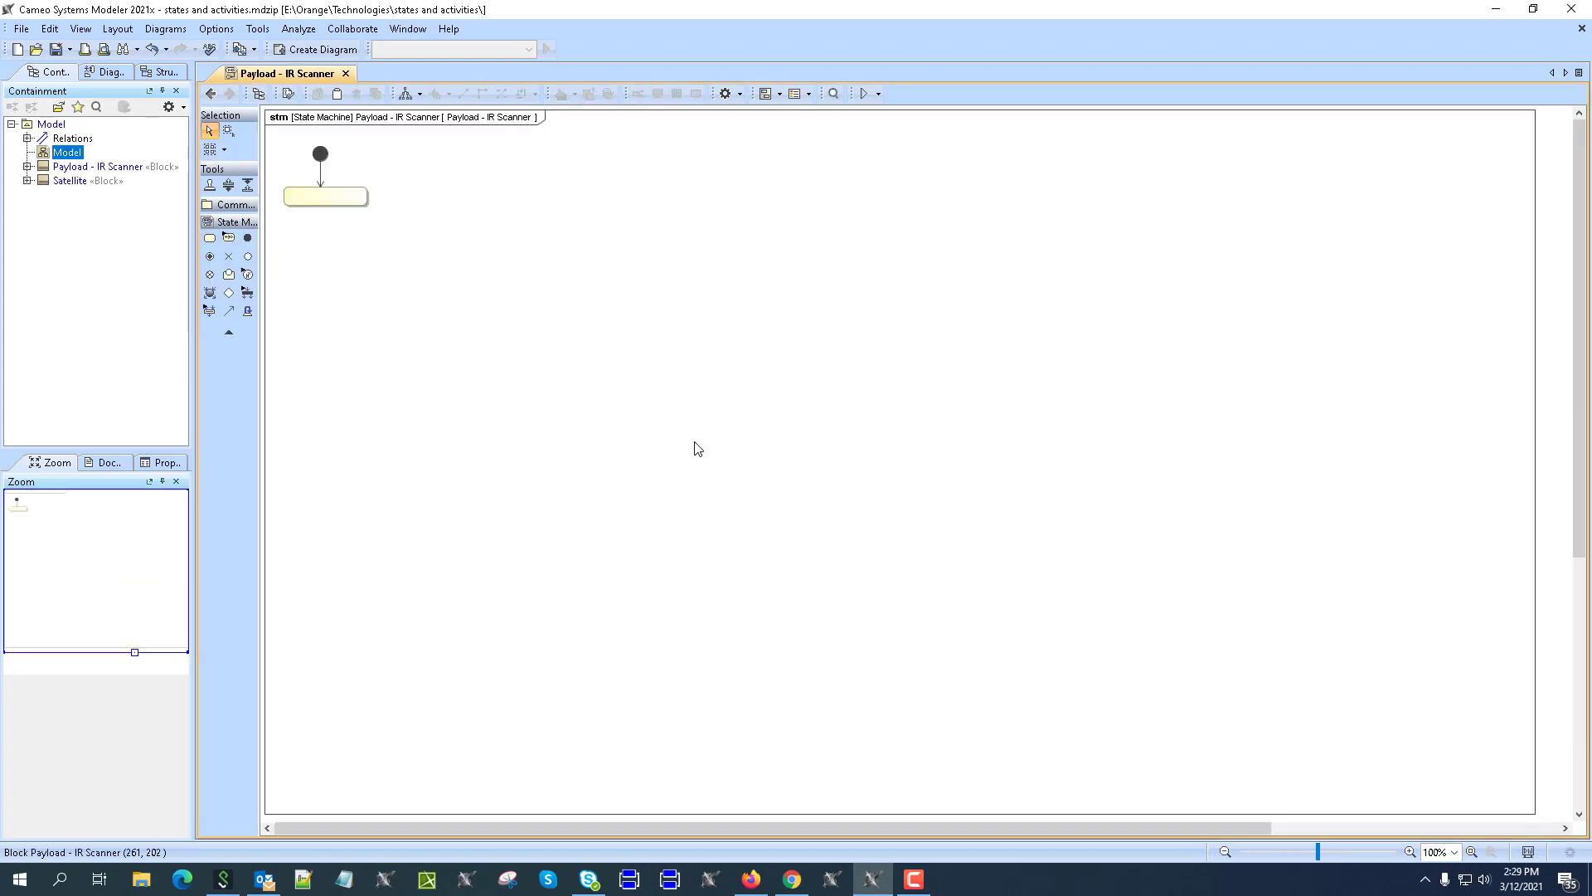
Step: Shrink the state machine's diagram frame and shift the initial node with its connected state toward the middle of the frame
{"action": "left_click", "coordinate": [764, 110]}
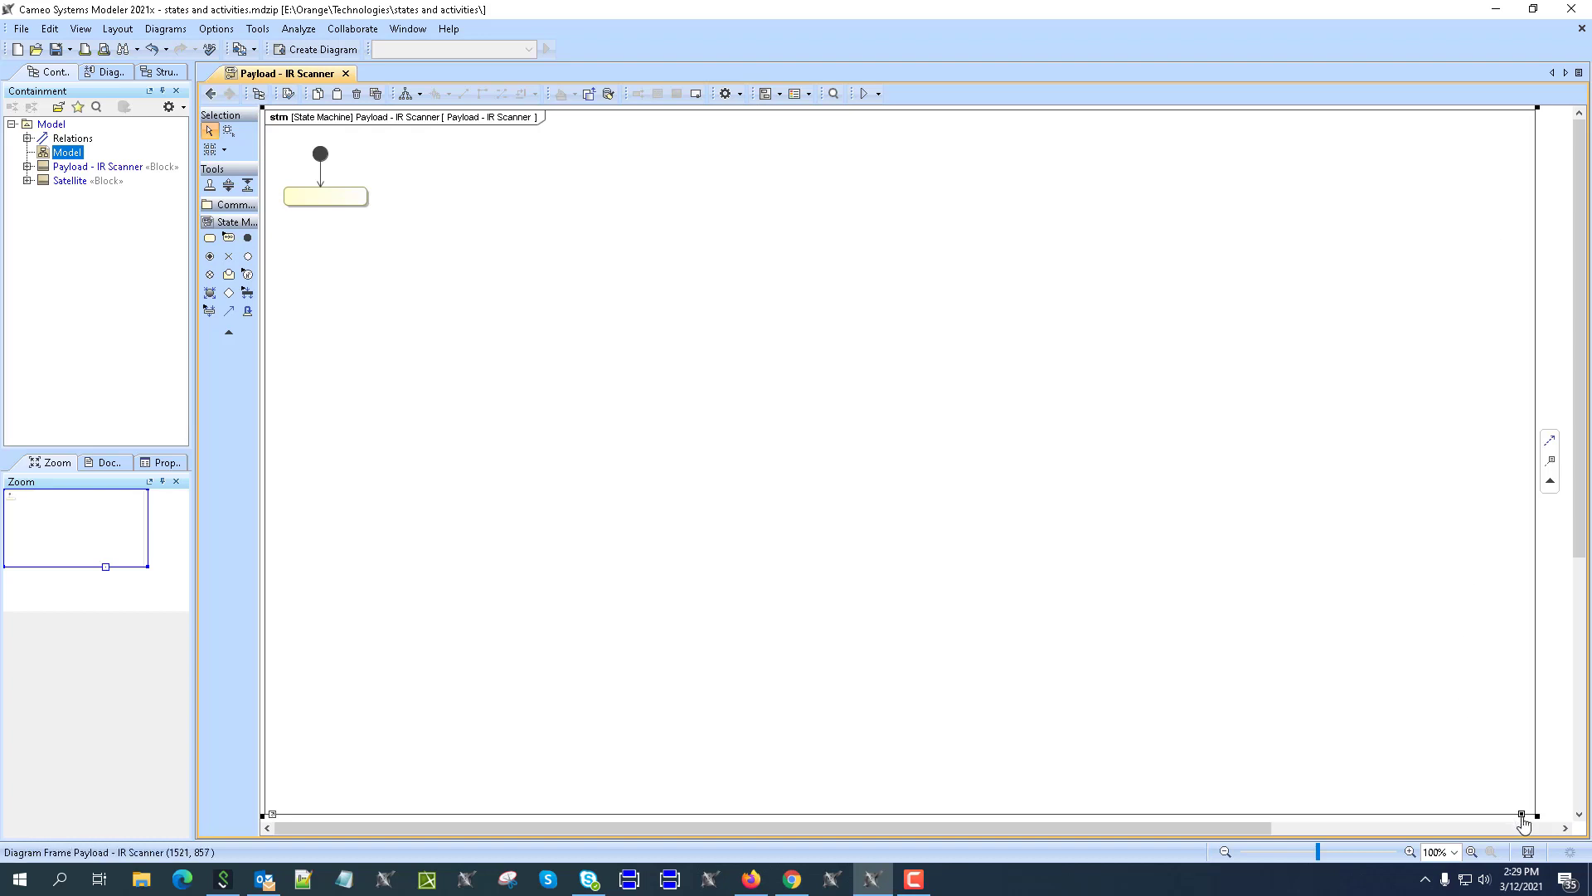
{"action": "left_click_drag", "start_coordinate": [1522, 813], "coordinate": [597, 220]}
{"action": "left_click", "coordinate": [332, 220]}
{"action": "left_click_drag", "start_coordinate": [340, 226], "coordinate": [443, 202]}
{"action": "scroll", "coordinate": [349, 301], "scroll_direction": "up", "scroll_amount": 2}
{"action": "scroll", "coordinate": [349, 301], "scroll_direction": "up", "scroll_amount": 1}
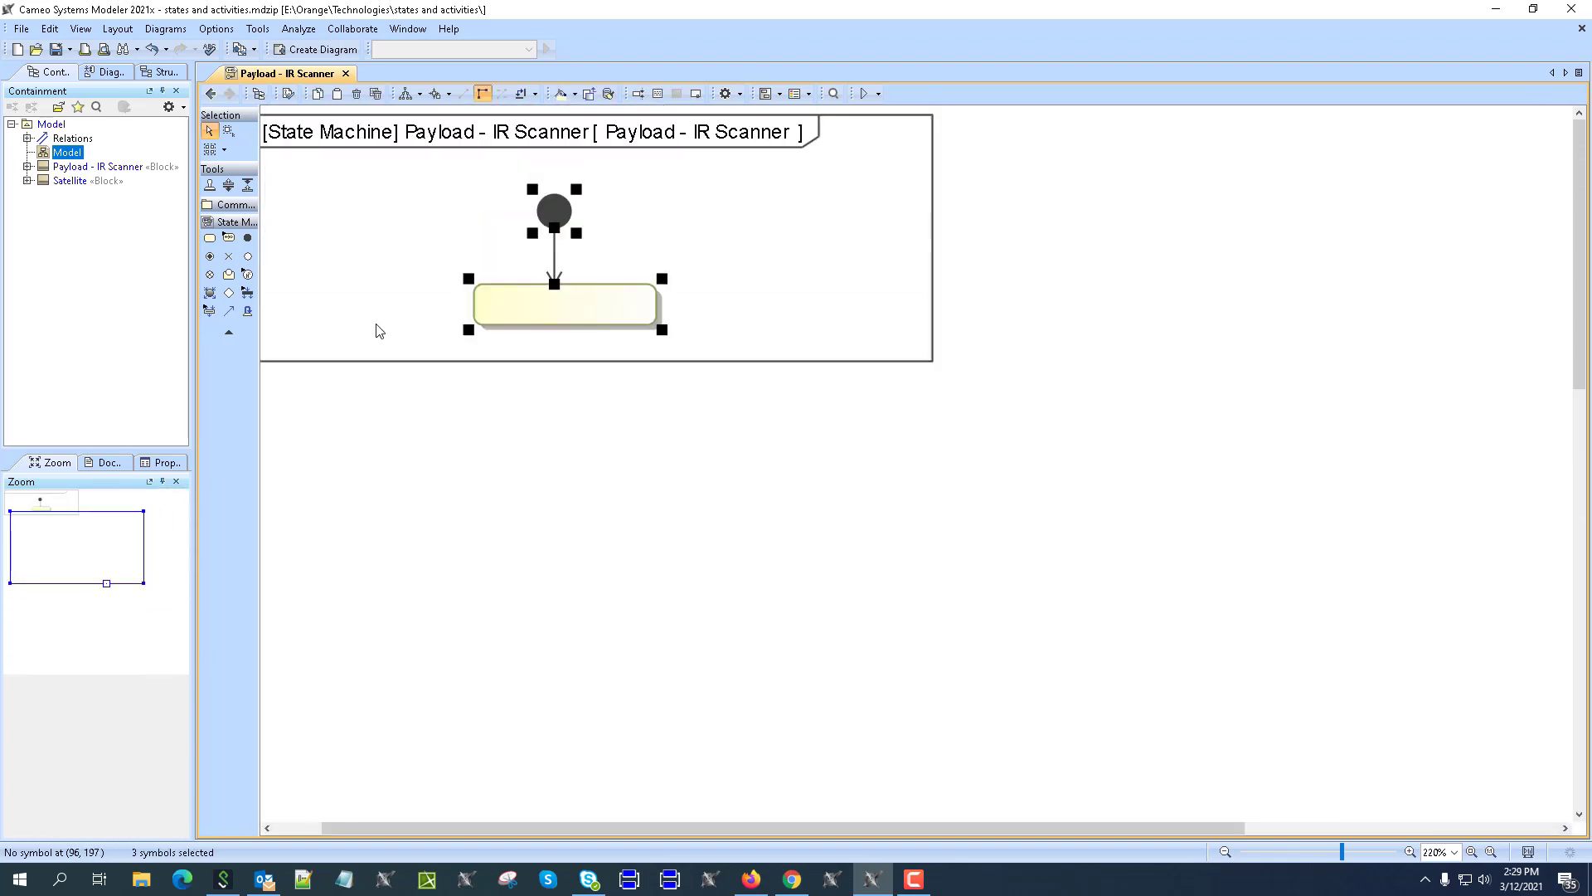
{"action": "left_click_drag", "start_coordinate": [510, 832], "coordinate": [462, 832]}
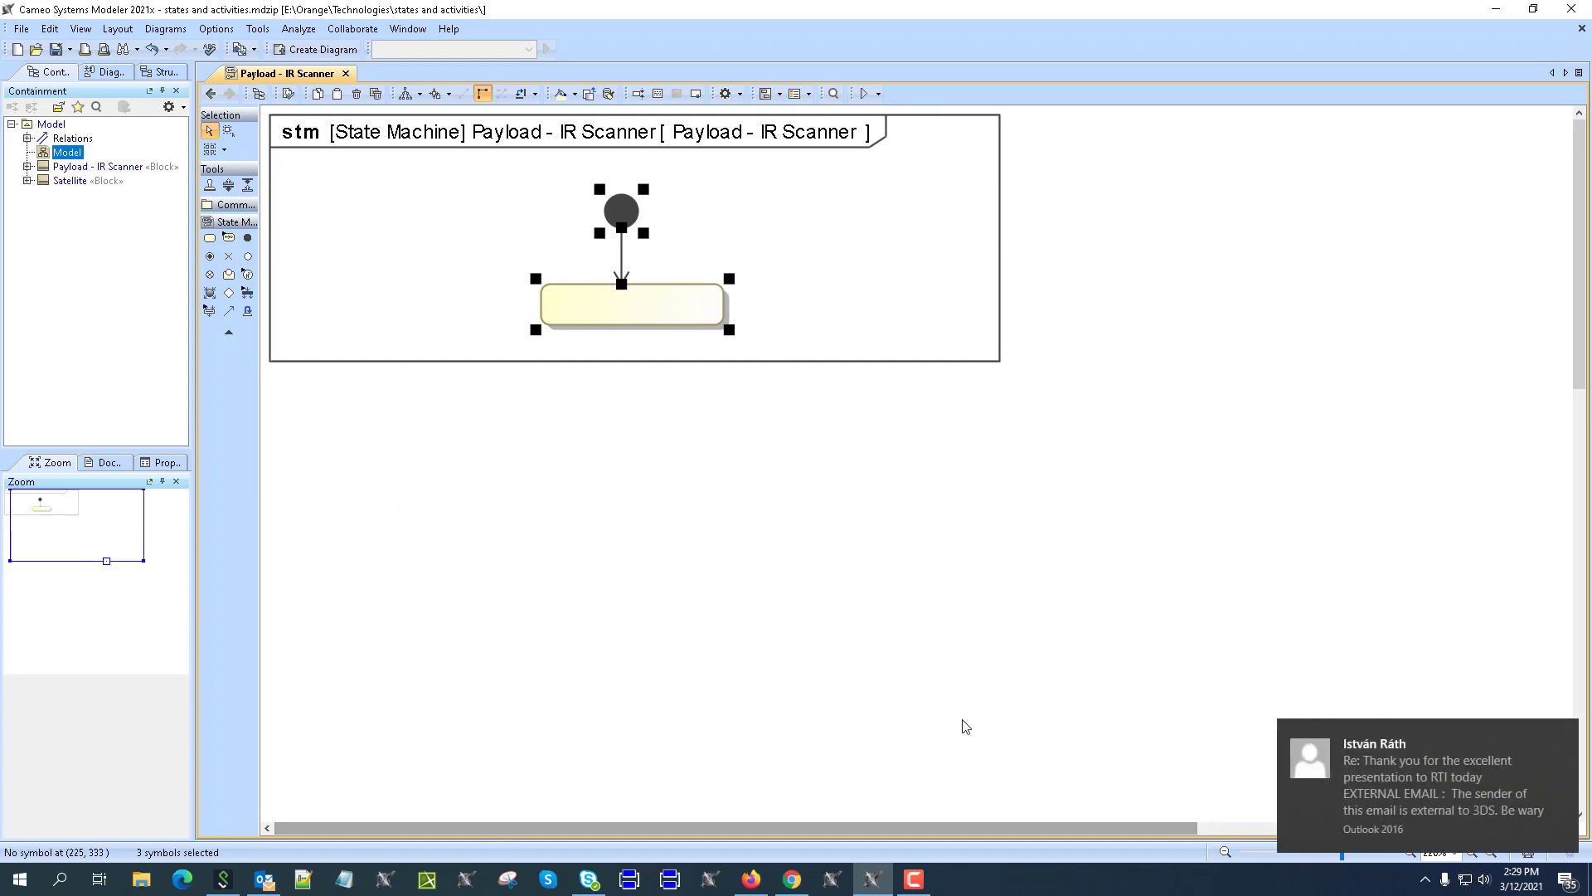
Step: Name the state that follows the initial node OFF
{"action": "left_click", "coordinate": [841, 313]}
{"action": "left_click", "coordinate": [710, 308]}
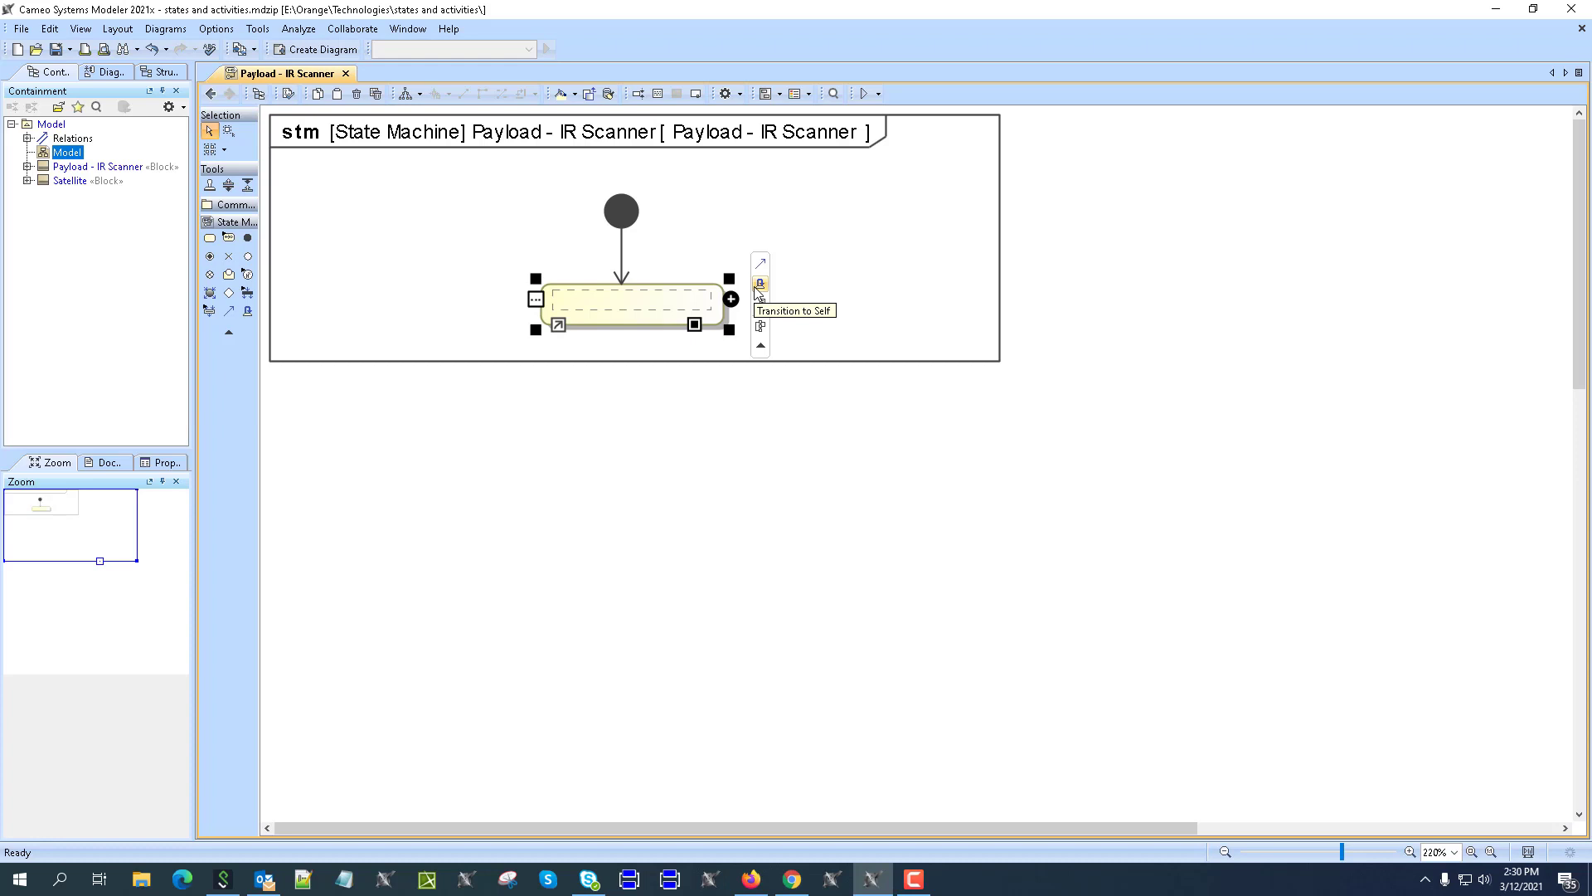
{"action": "type", "text": "OFF"}
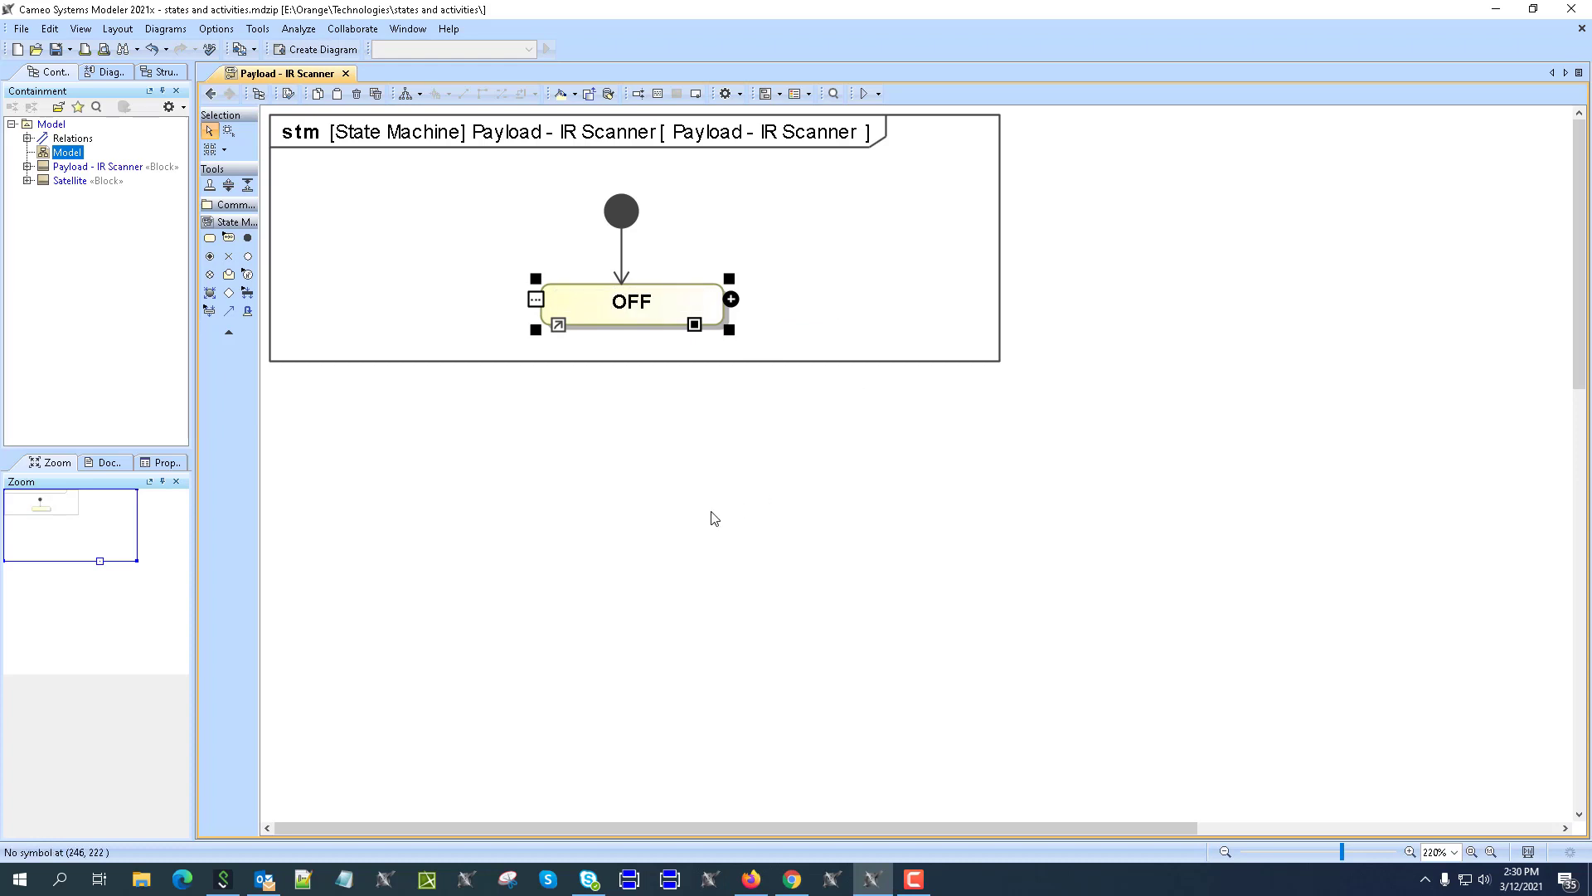
{"action": "left_click", "coordinate": [709, 336]}
Step: Add a state named ON directly below OFF, with a transition from OFF to ON running near their right ends
{"action": "left_click", "coordinate": [703, 314]}
{"action": "left_click_drag", "start_coordinate": [761, 265], "coordinate": [695, 458]}
{"action": "type", "text": "ON"}
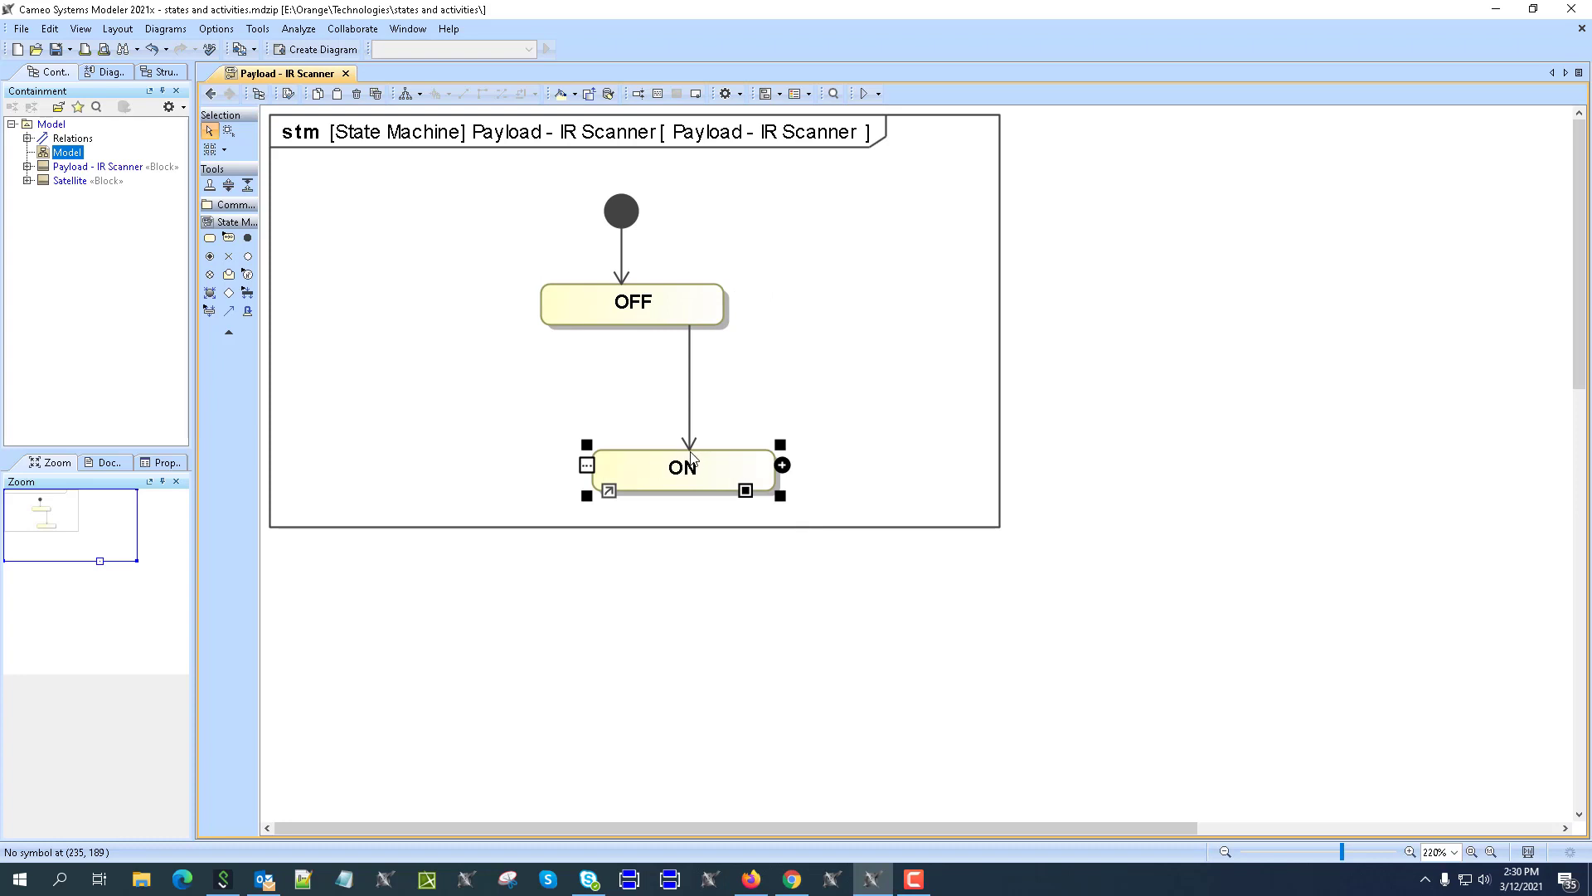
{"action": "left_click", "coordinate": [628, 508]}
{"action": "left_click_drag", "start_coordinate": [590, 476], "coordinate": [568, 484]}
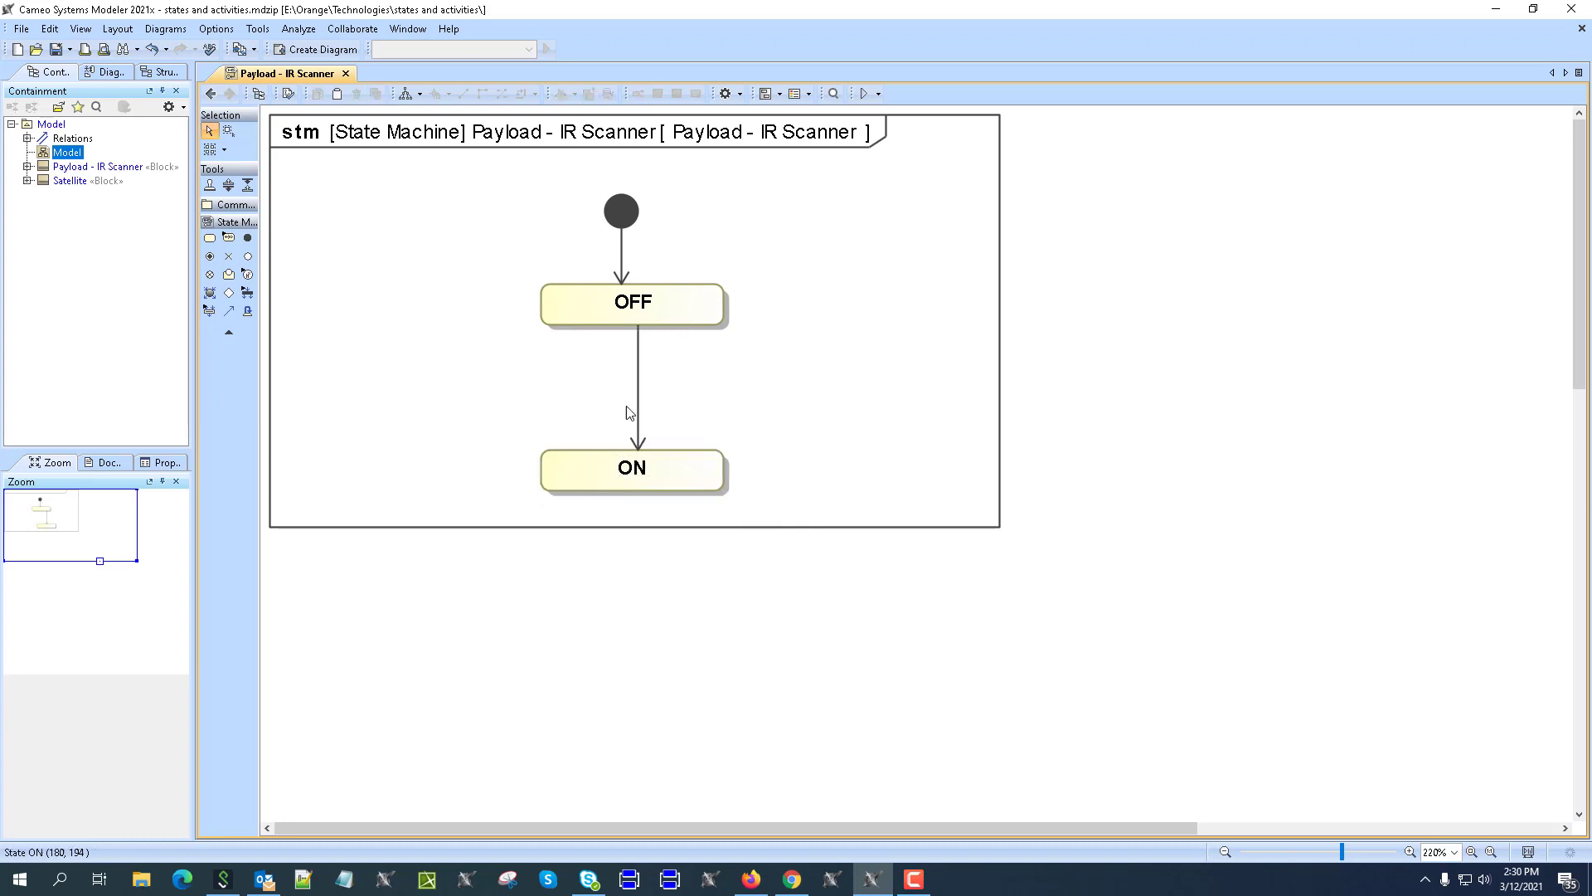
{"action": "left_click_drag", "start_coordinate": [638, 384], "coordinate": [694, 394]}
Step: Rename the ON state to Scanning and draw a return transition from it to OFF along their left ends
{"action": "left_click", "coordinate": [640, 479]}
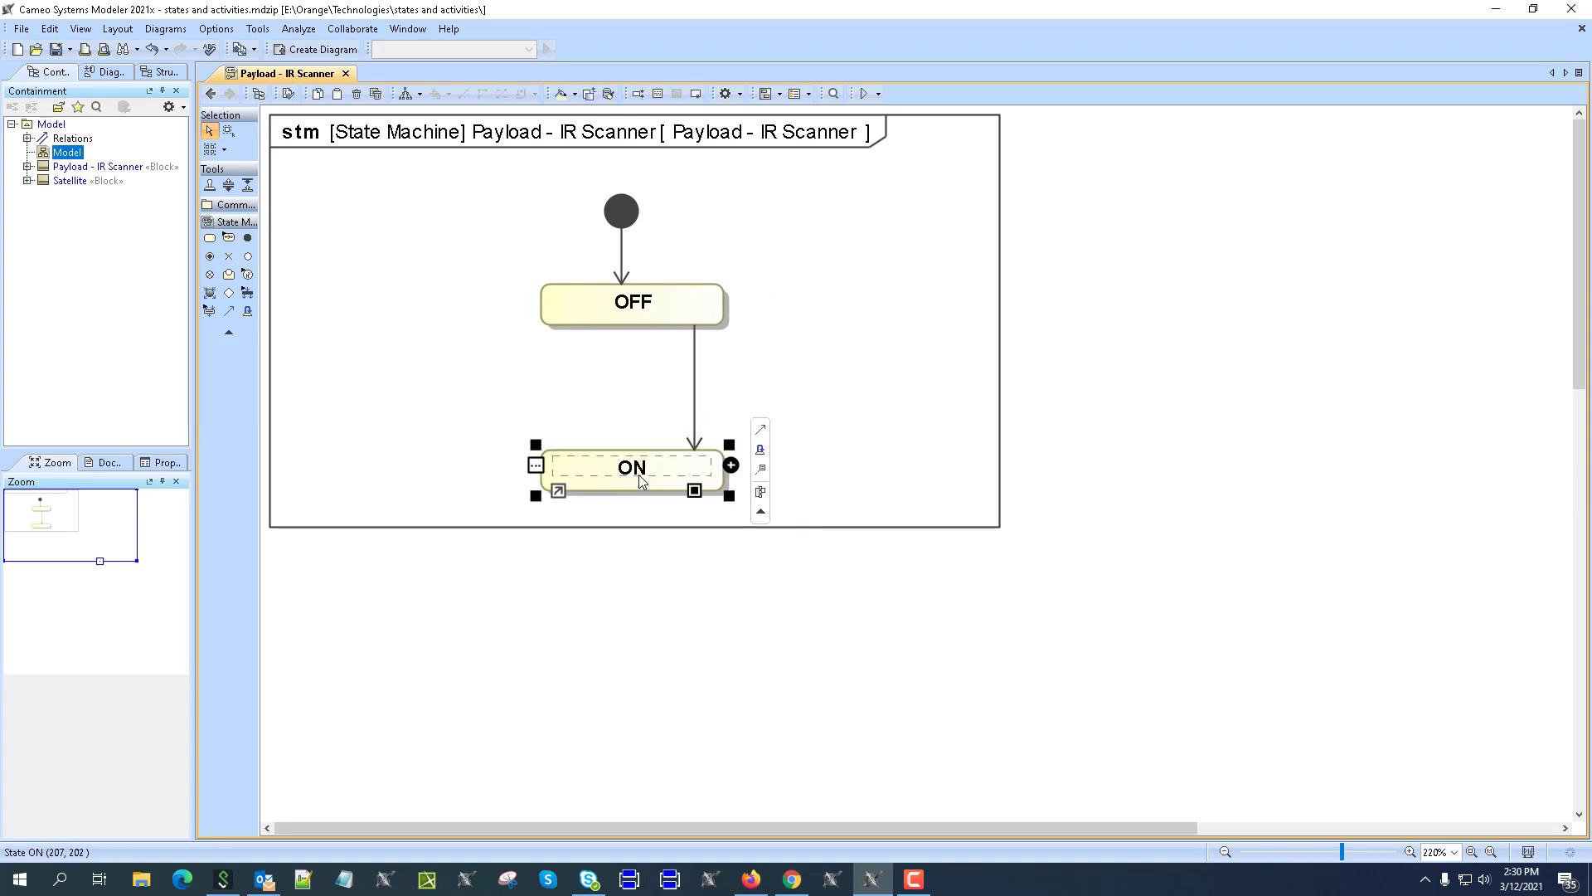
{"action": "left_click", "coordinate": [641, 481]}
{"action": "type", "text": "Sca"}
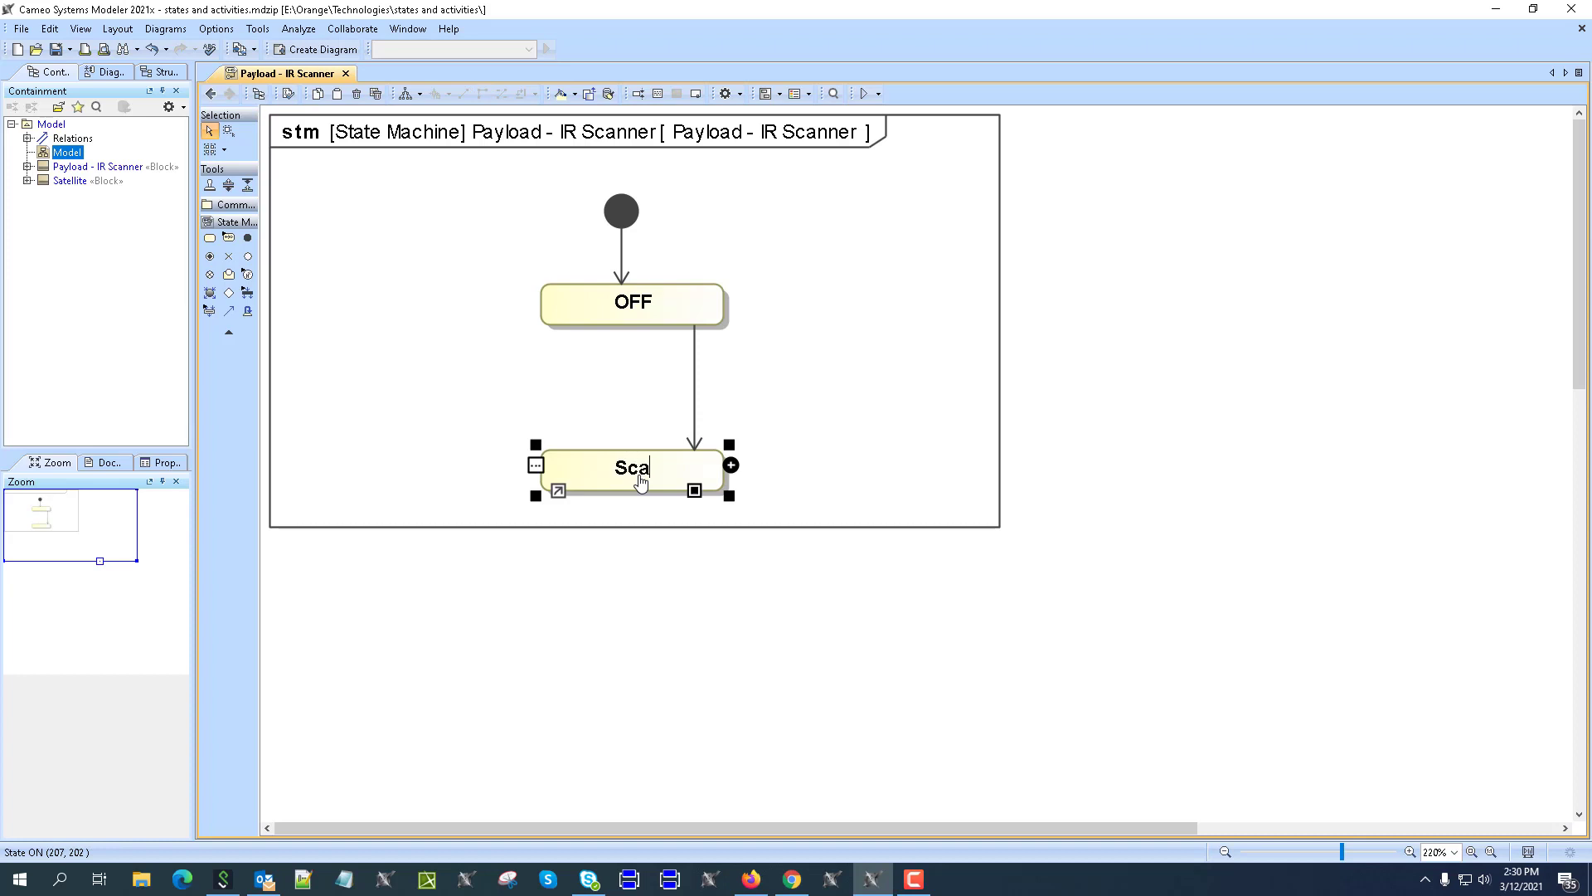
{"action": "type", "text": "nning"}
{"action": "key", "text": "Return"}
{"action": "mouse_move", "coordinate": [760, 428]}
{"action": "left_mouse_down"}
{"action": "mouse_move", "coordinate": [562, 345]}
{"action": "mouse_move", "coordinate": [572, 308]}
{"action": "left_mouse_up"}
Step: Set the trigger On for the transition from OFF to Scanning and Off for the transition back to OFF
{"action": "left_click", "coordinate": [695, 404]}
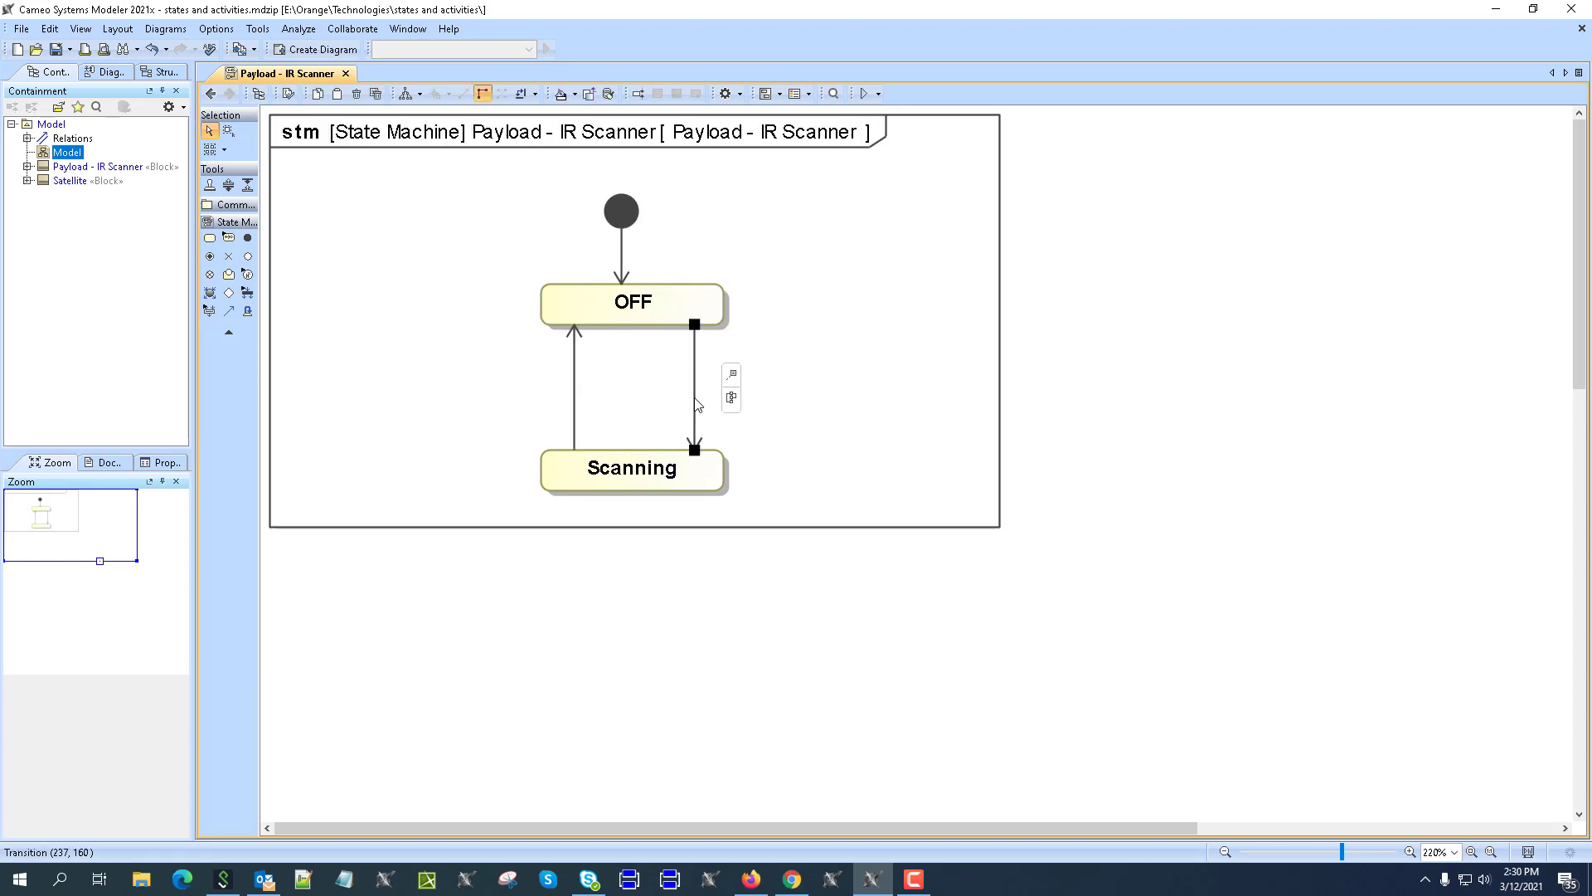
{"action": "type", "text": "On"}
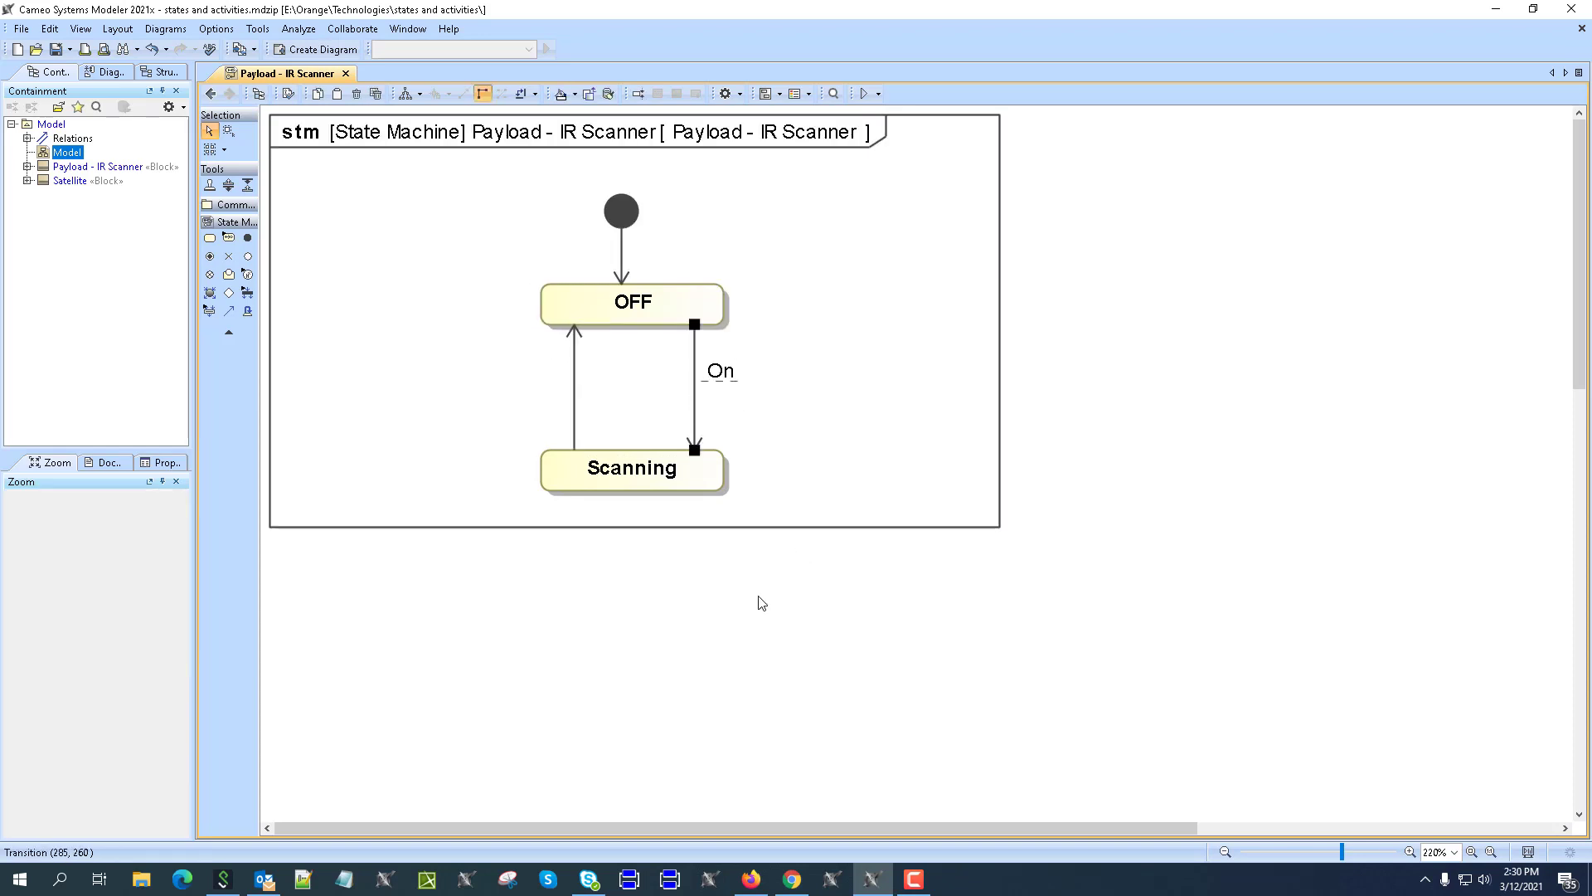
{"action": "left_click", "coordinate": [524, 395]}
{"action": "left_click", "coordinate": [574, 401]}
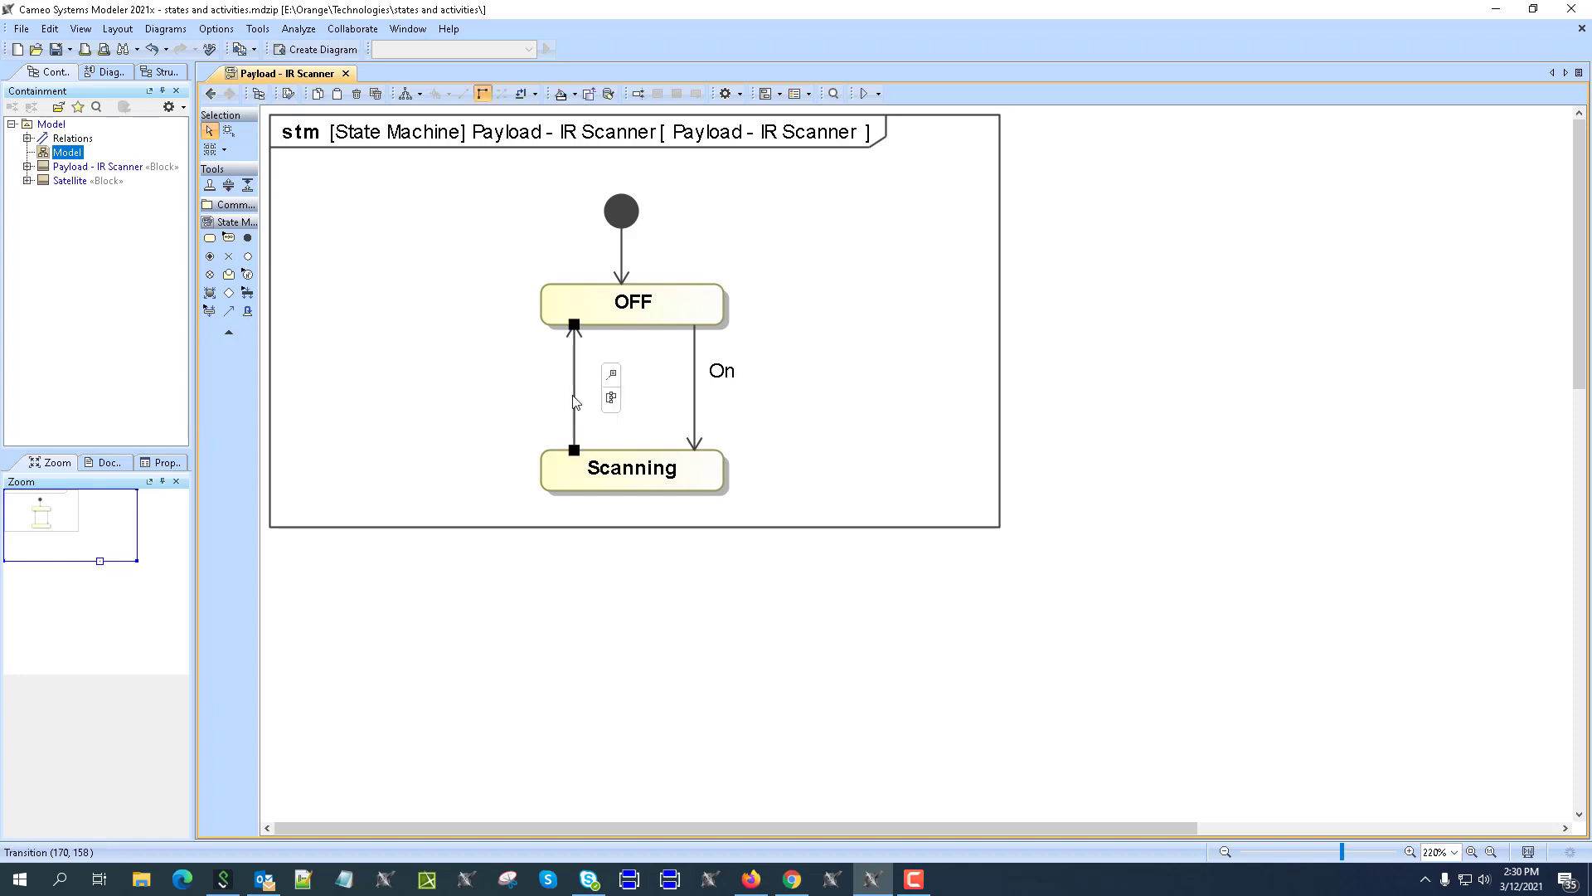
{"action": "type", "text": "Off"}
{"action": "left_click", "coordinate": [633, 651]}
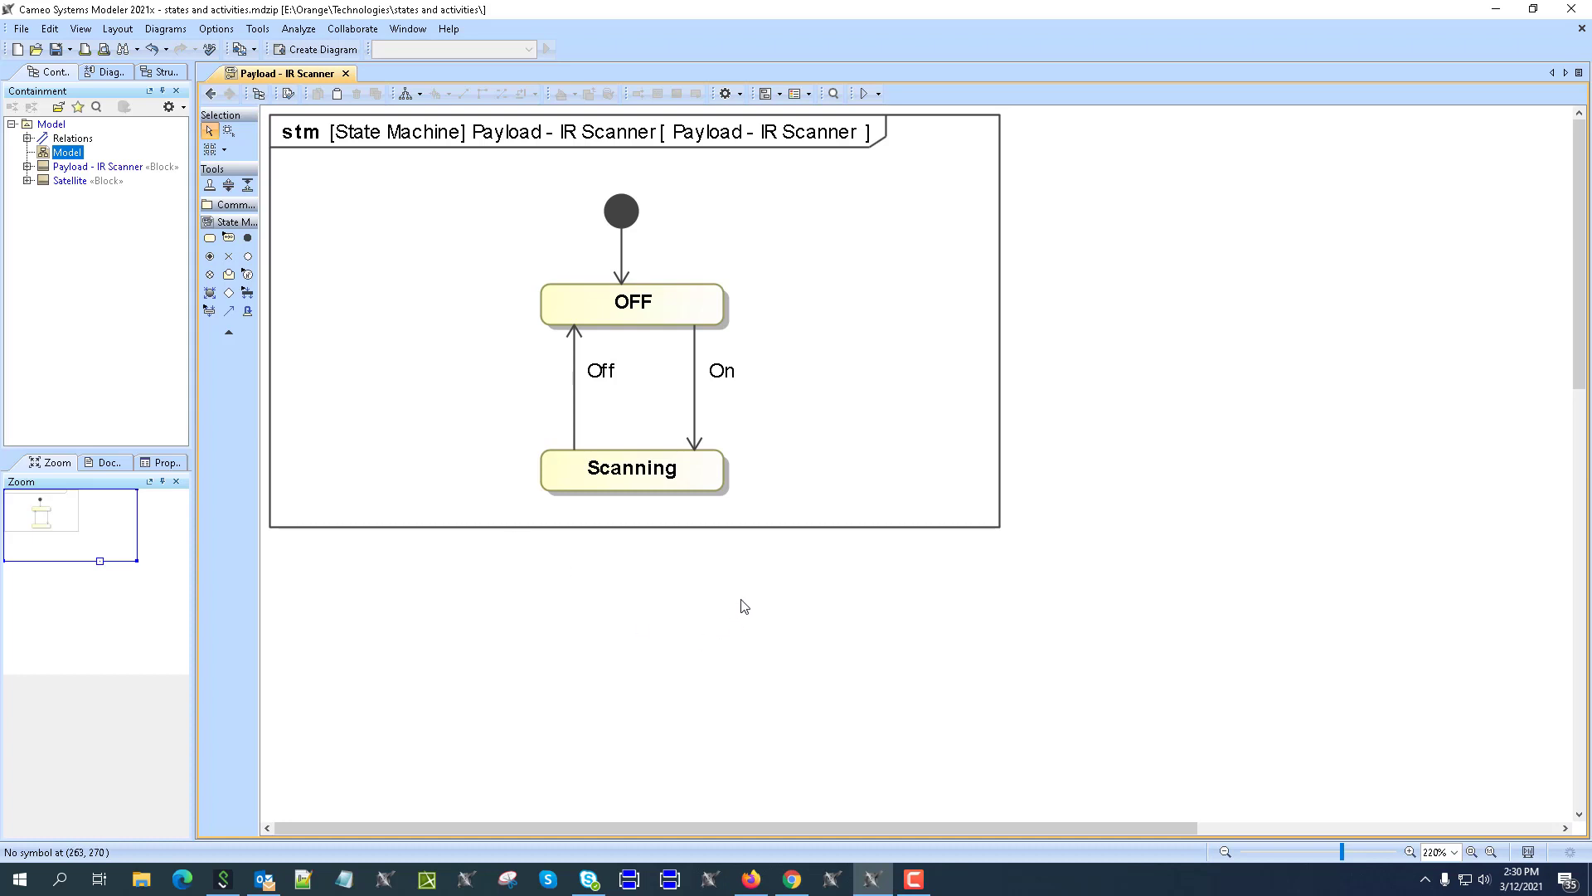
Step: Run the state machine simulation with context and fire the On trigger
{"action": "left_click", "coordinate": [878, 93]}
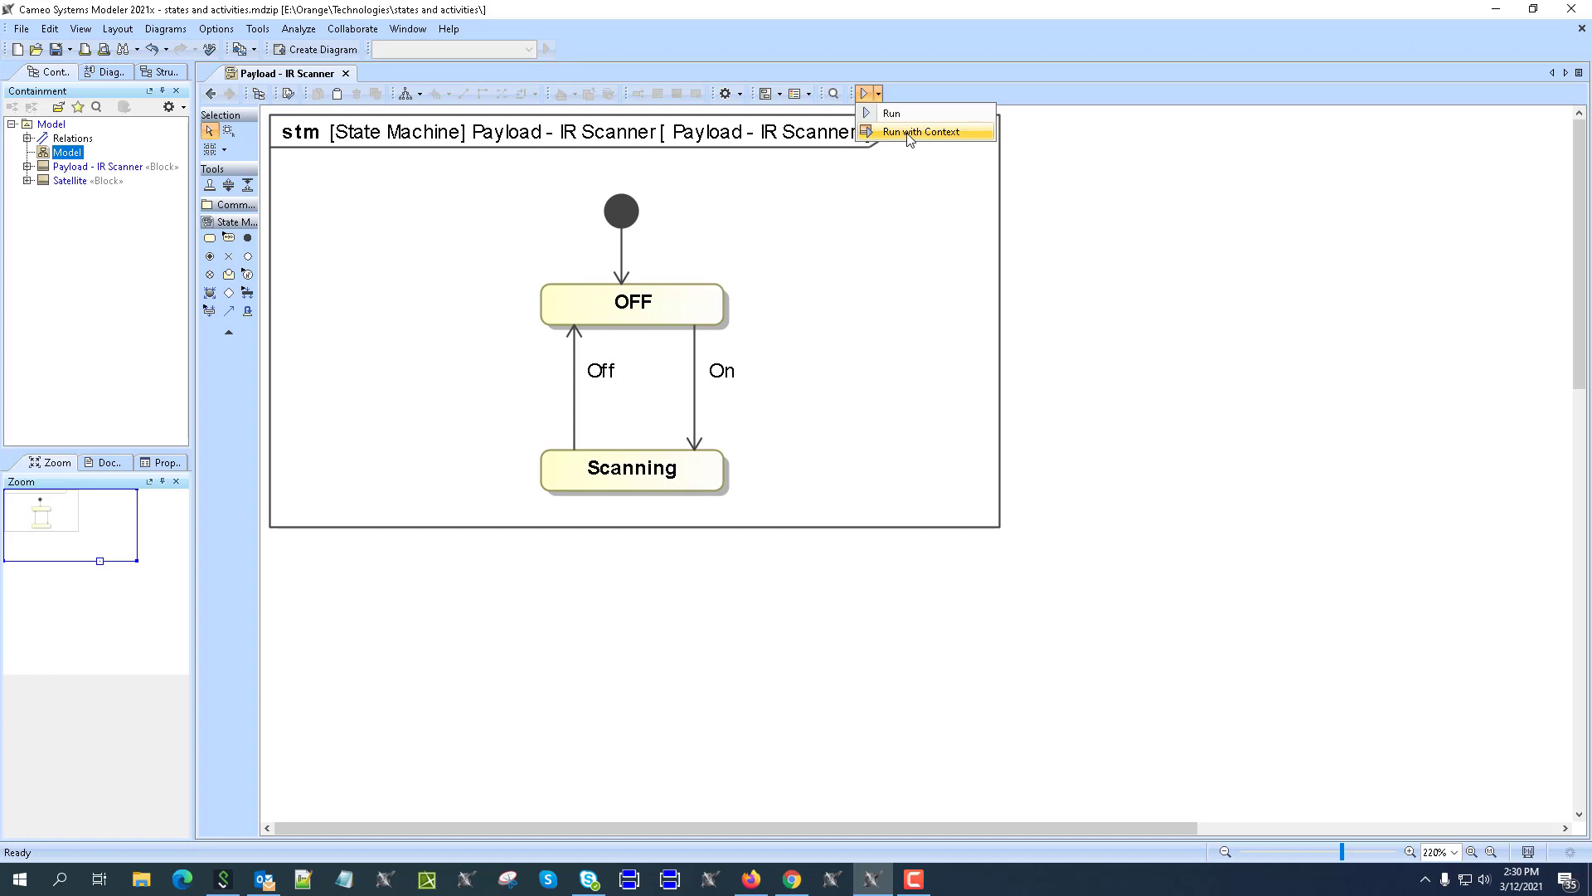
{"action": "left_click", "coordinate": [909, 132]}
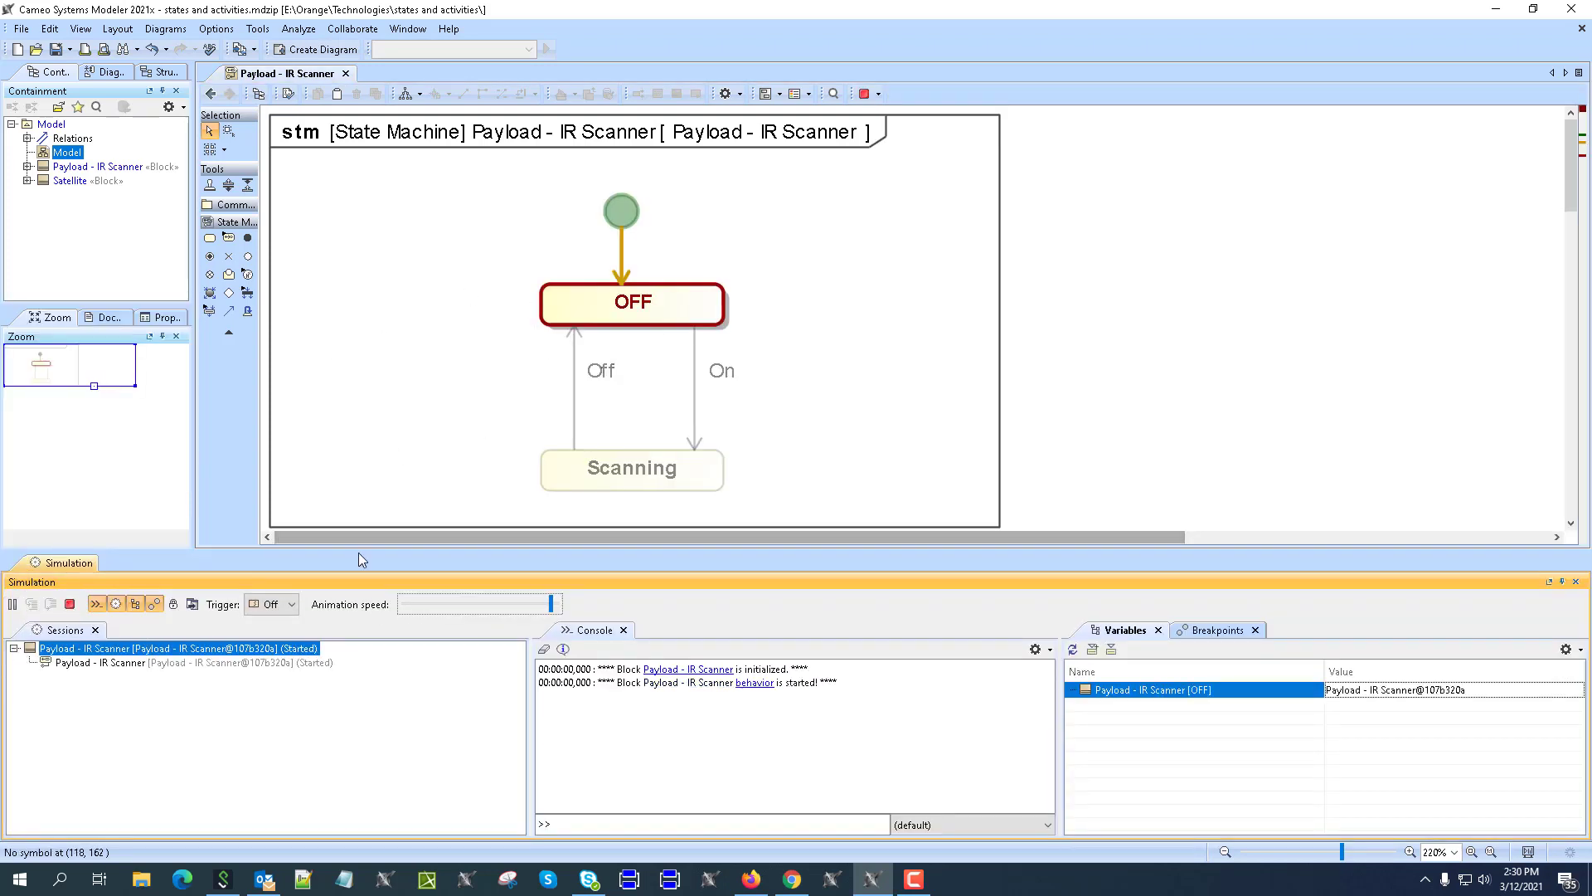
{"action": "left_click", "coordinate": [283, 604]}
{"action": "left_click", "coordinate": [267, 646]}
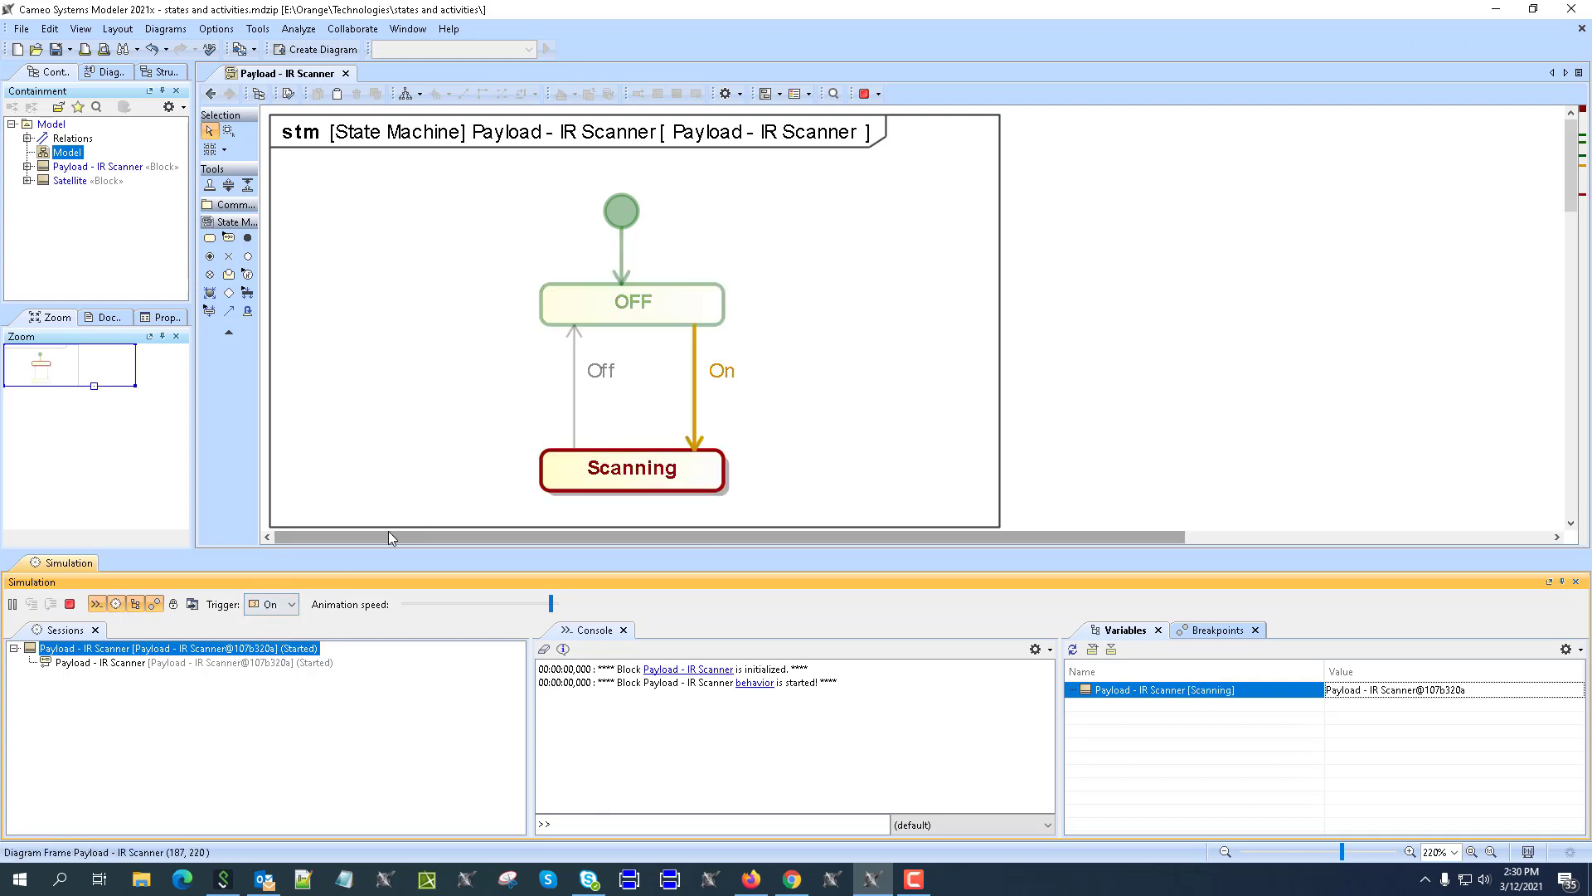
Step: Fire the Off trigger in the running simulation, then terminate the simulation and close its window
{"action": "left_click", "coordinate": [249, 605]}
{"action": "left_click", "coordinate": [267, 630]}
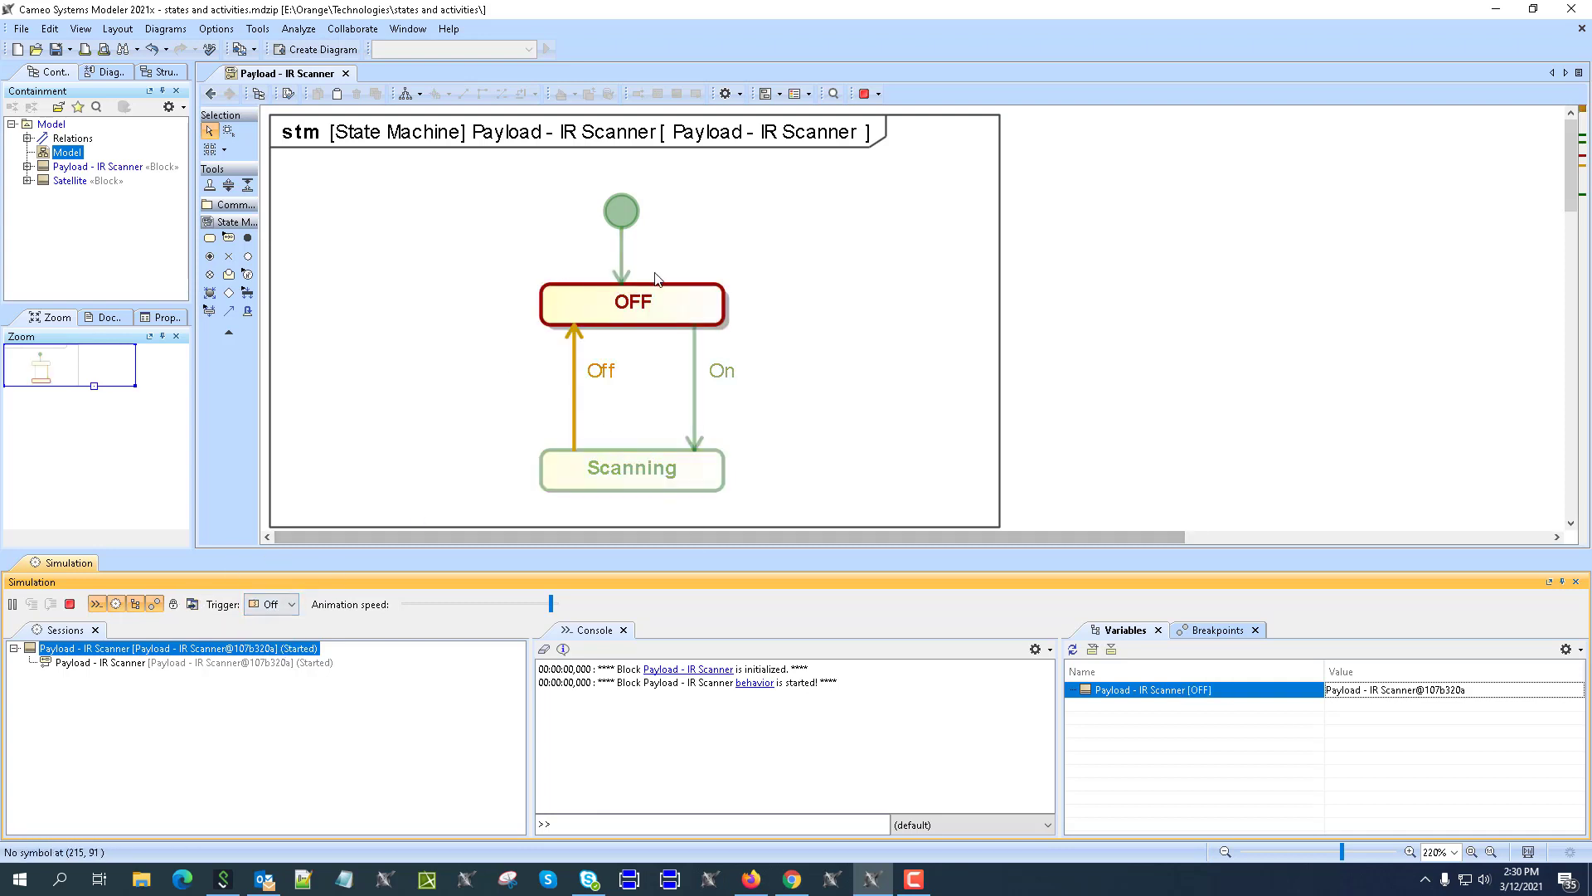
{"action": "left_click", "coordinate": [70, 603]}
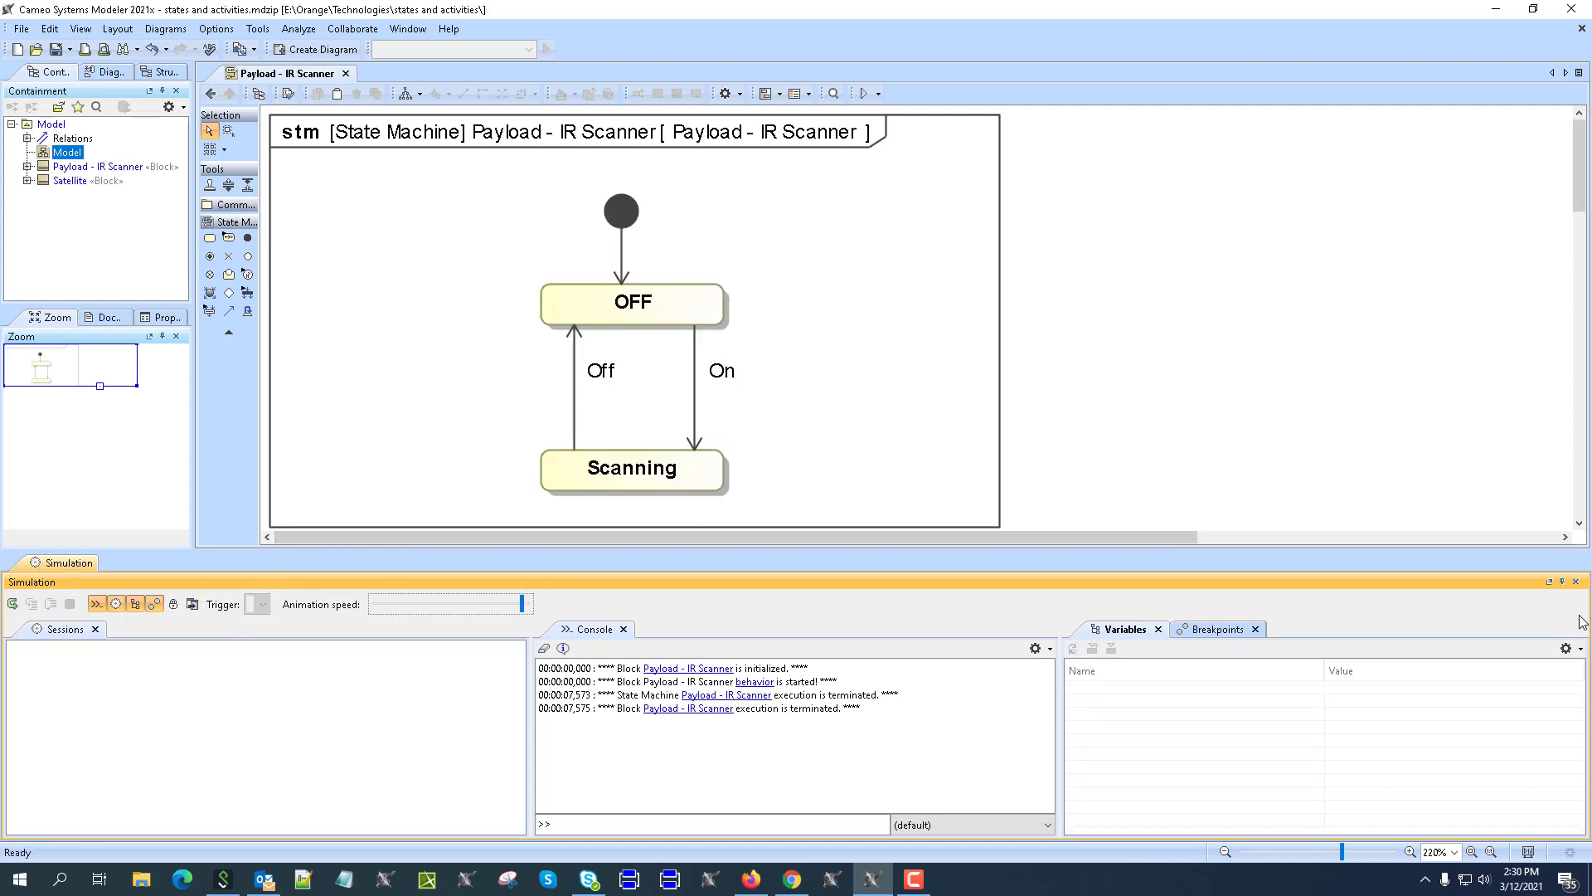
{"action": "left_click", "coordinate": [1575, 581]}
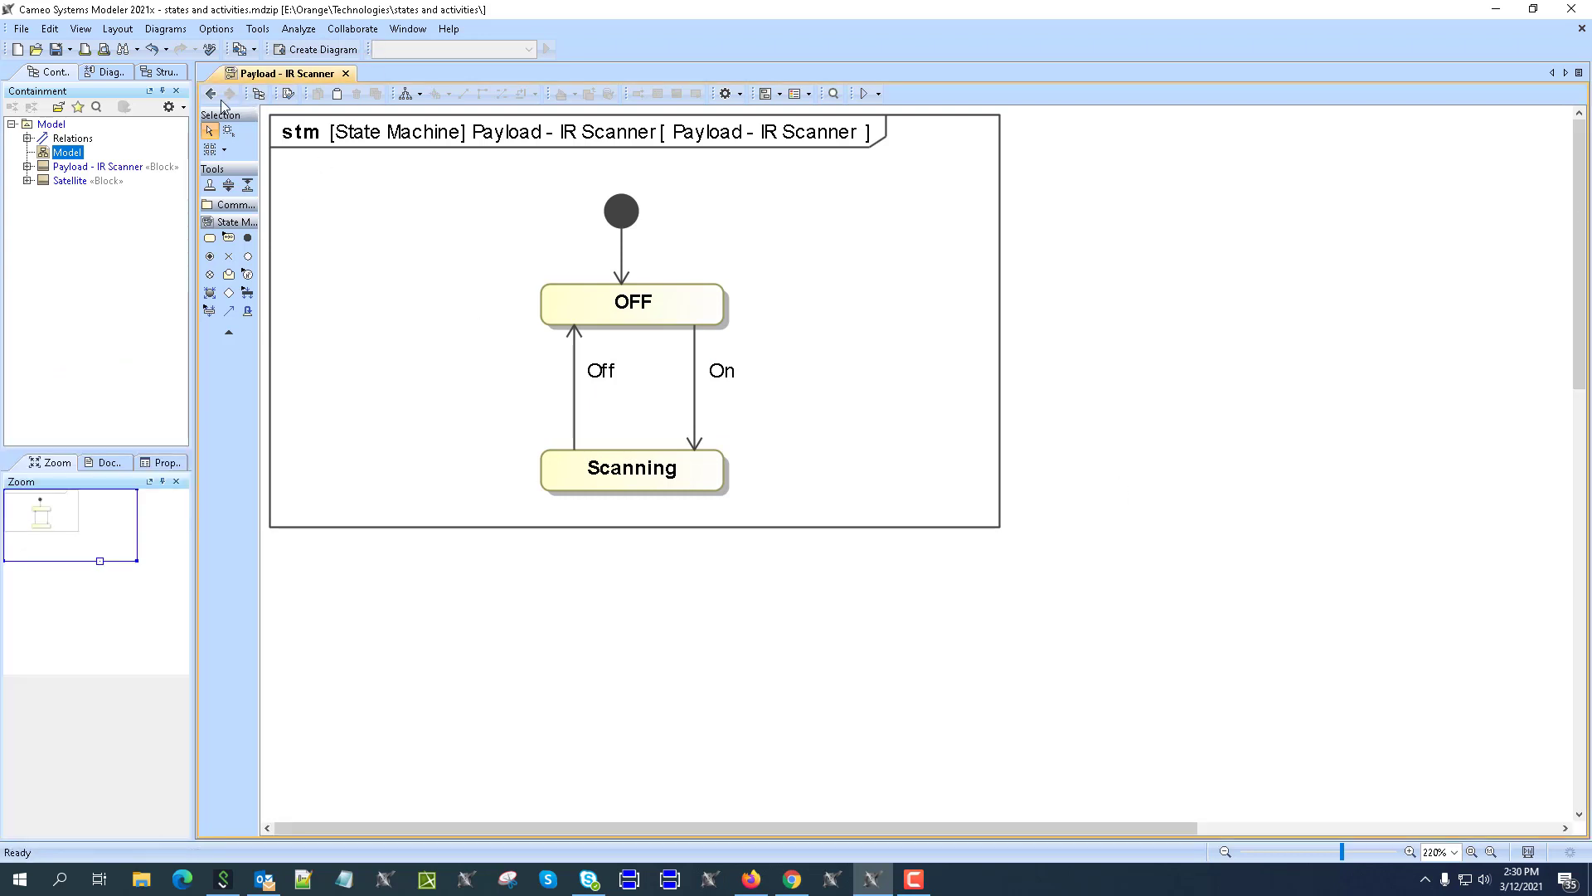
Step: Examine the contents of the Satellite and Payload - IR Scanner blocks in the model tree and the payload block's properties in Expert mode
{"action": "left_click", "coordinate": [28, 181]}
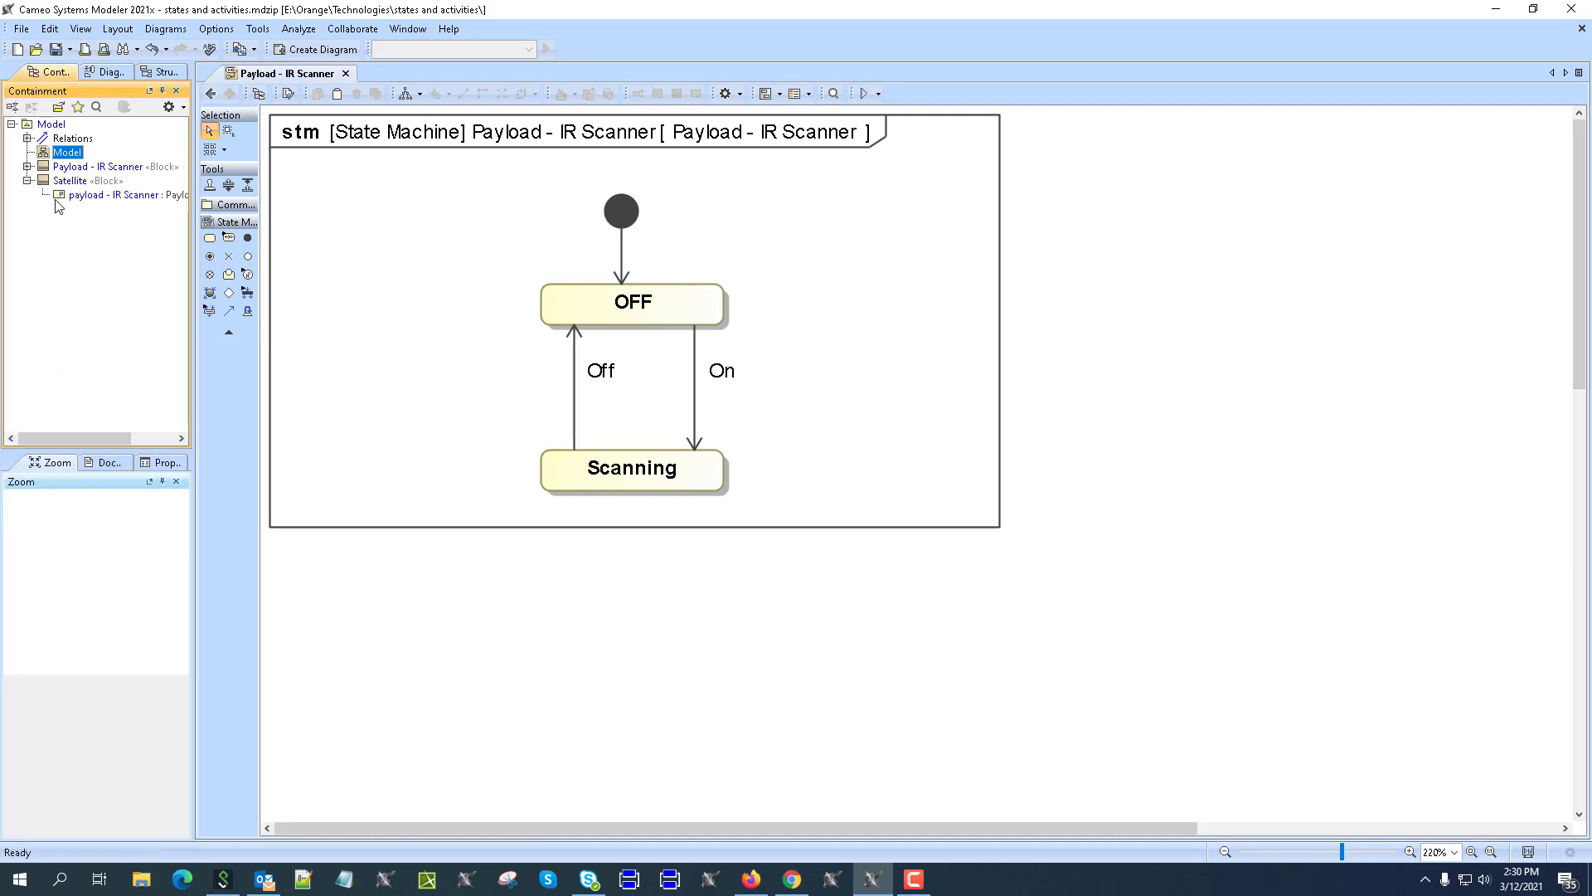
{"action": "left_click", "coordinate": [28, 167]}
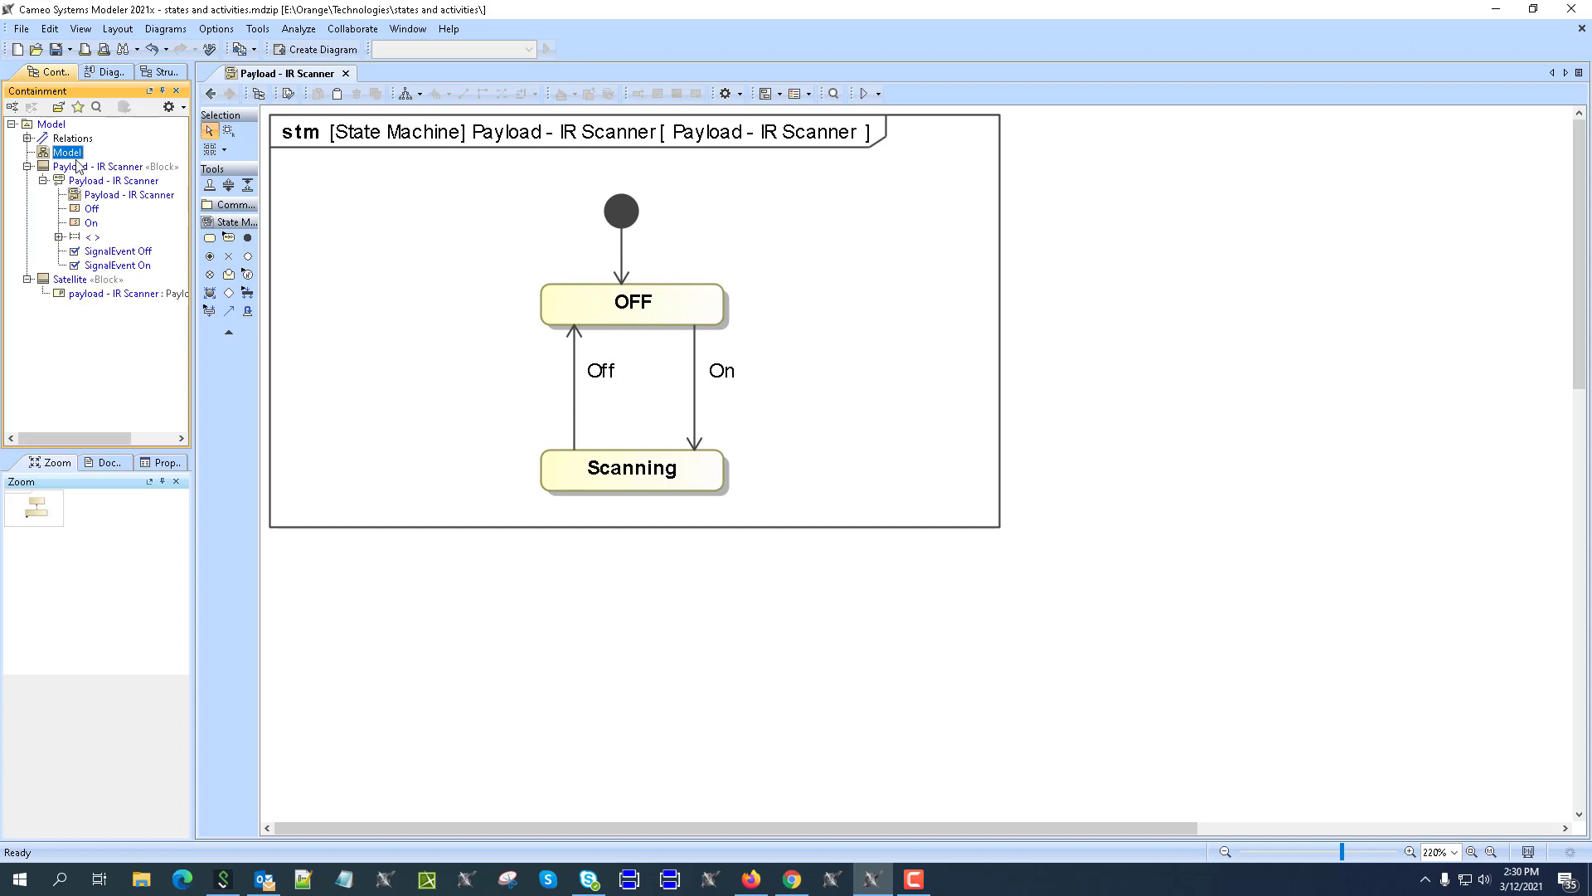
{"action": "left_click", "coordinate": [77, 165]}
{"action": "left_click", "coordinate": [162, 462]}
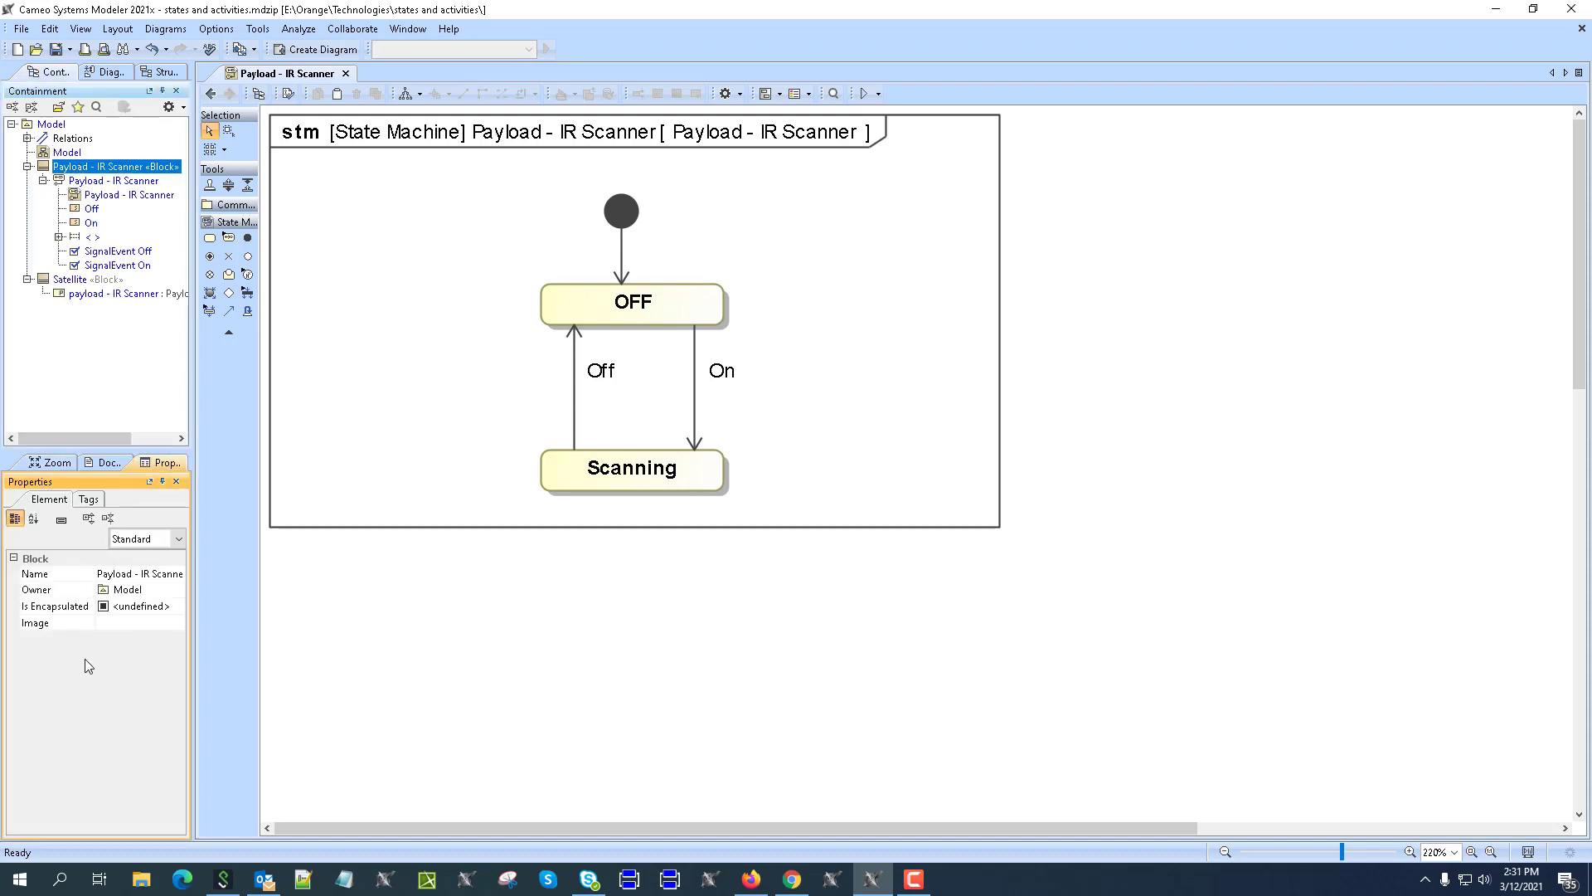
{"action": "left_click", "coordinate": [146, 539]}
{"action": "left_click", "coordinate": [140, 574]}
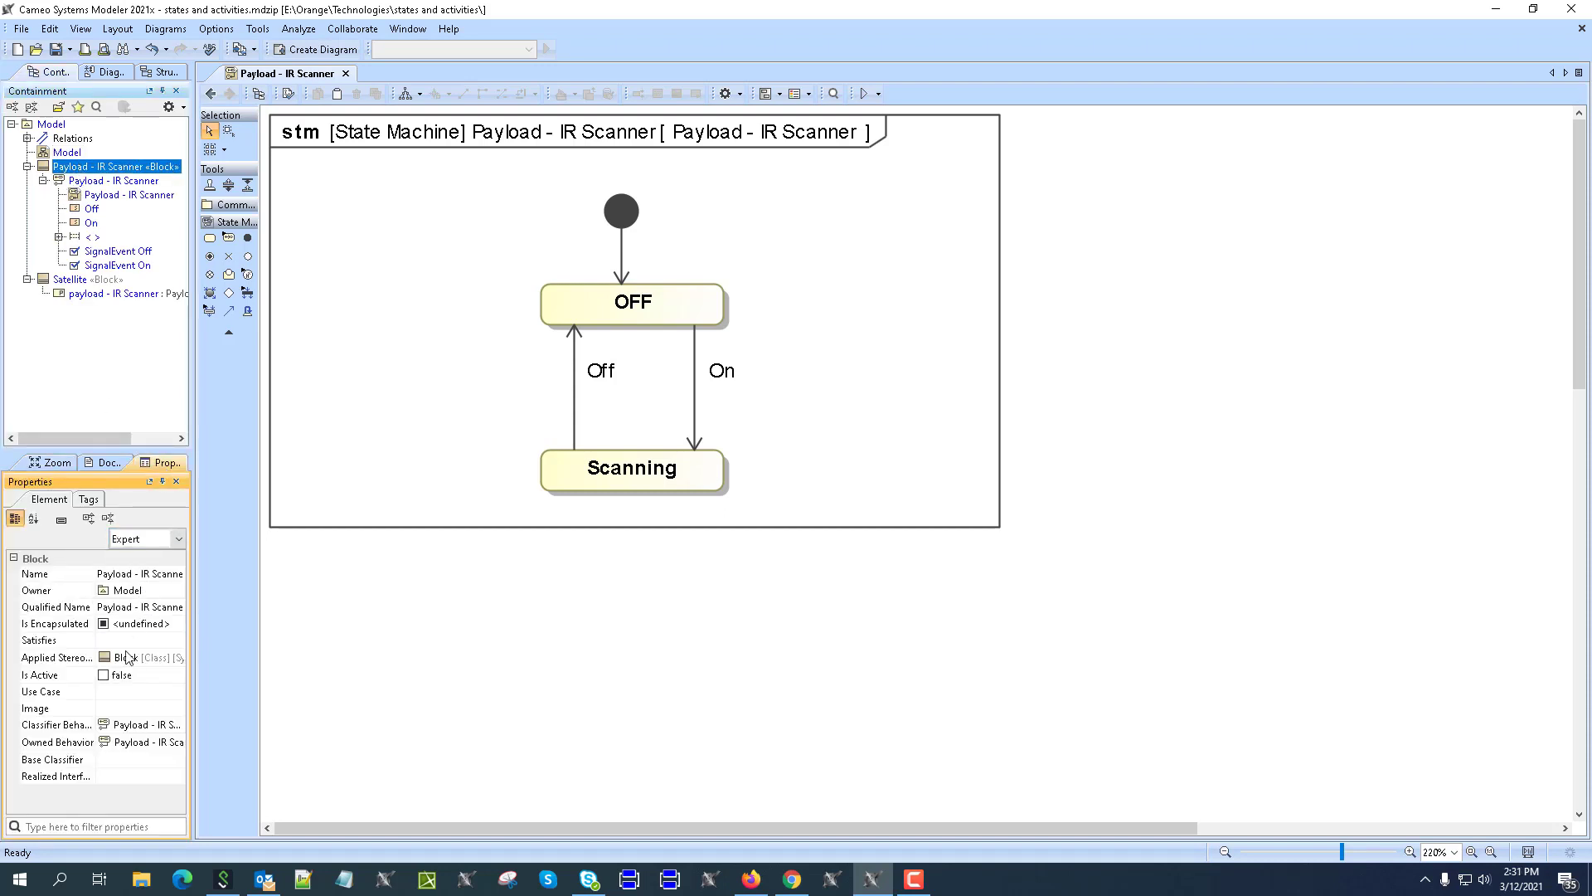
{"action": "left_click", "coordinate": [25, 172]}
{"action": "left_click", "coordinate": [27, 167]}
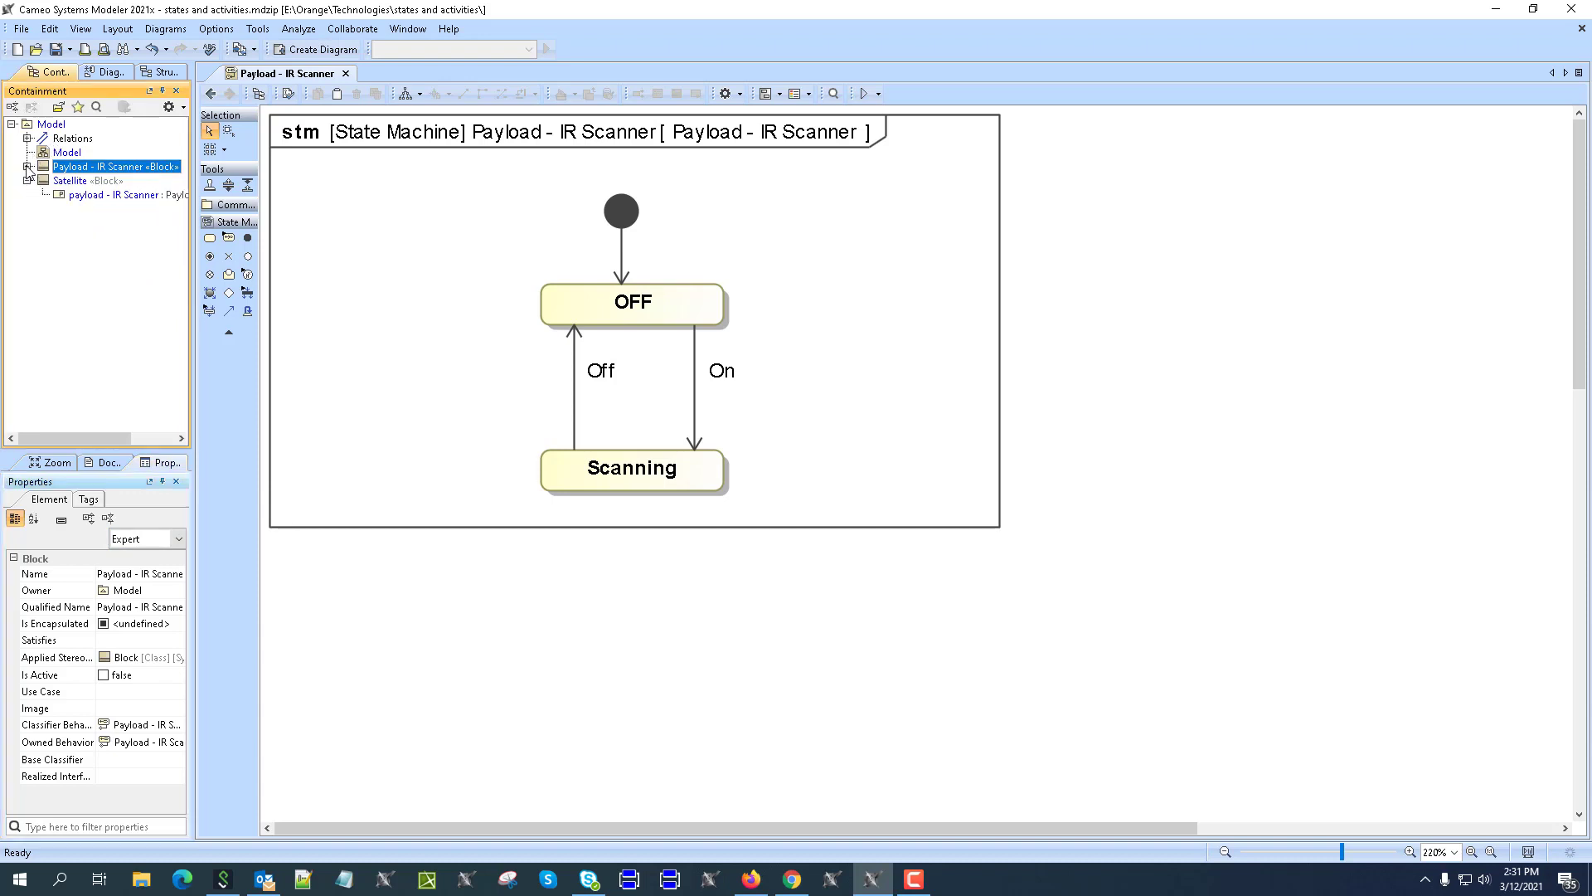
{"action": "left_click", "coordinate": [27, 181]}
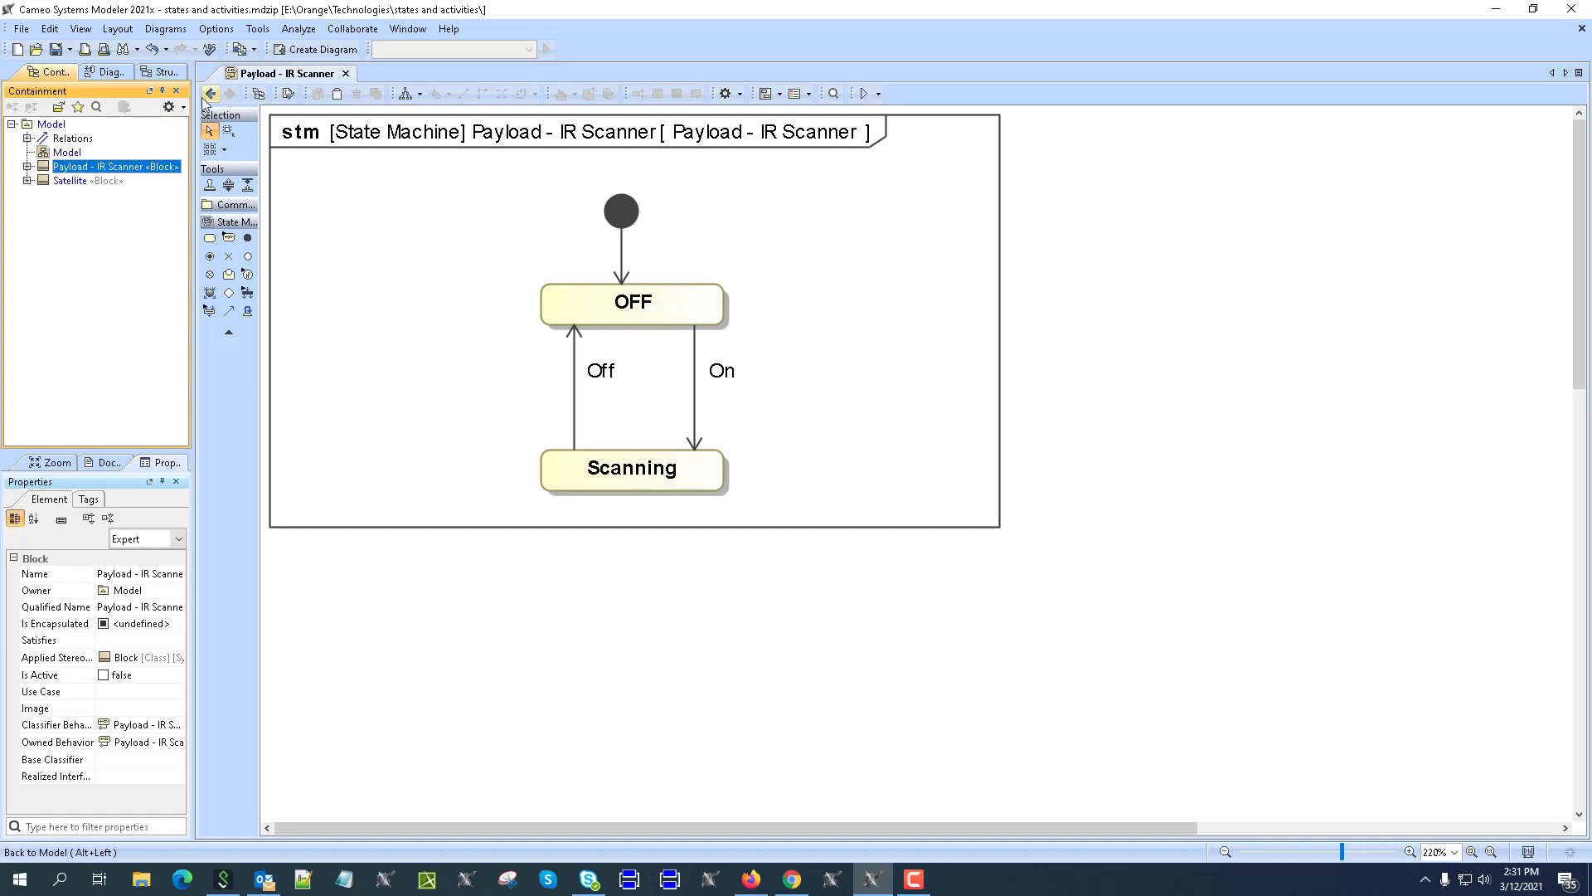
Step: Return to the Model block definition diagram
{"action": "left_click", "coordinate": [211, 94]}
{"action": "left_click", "coordinate": [589, 359]}
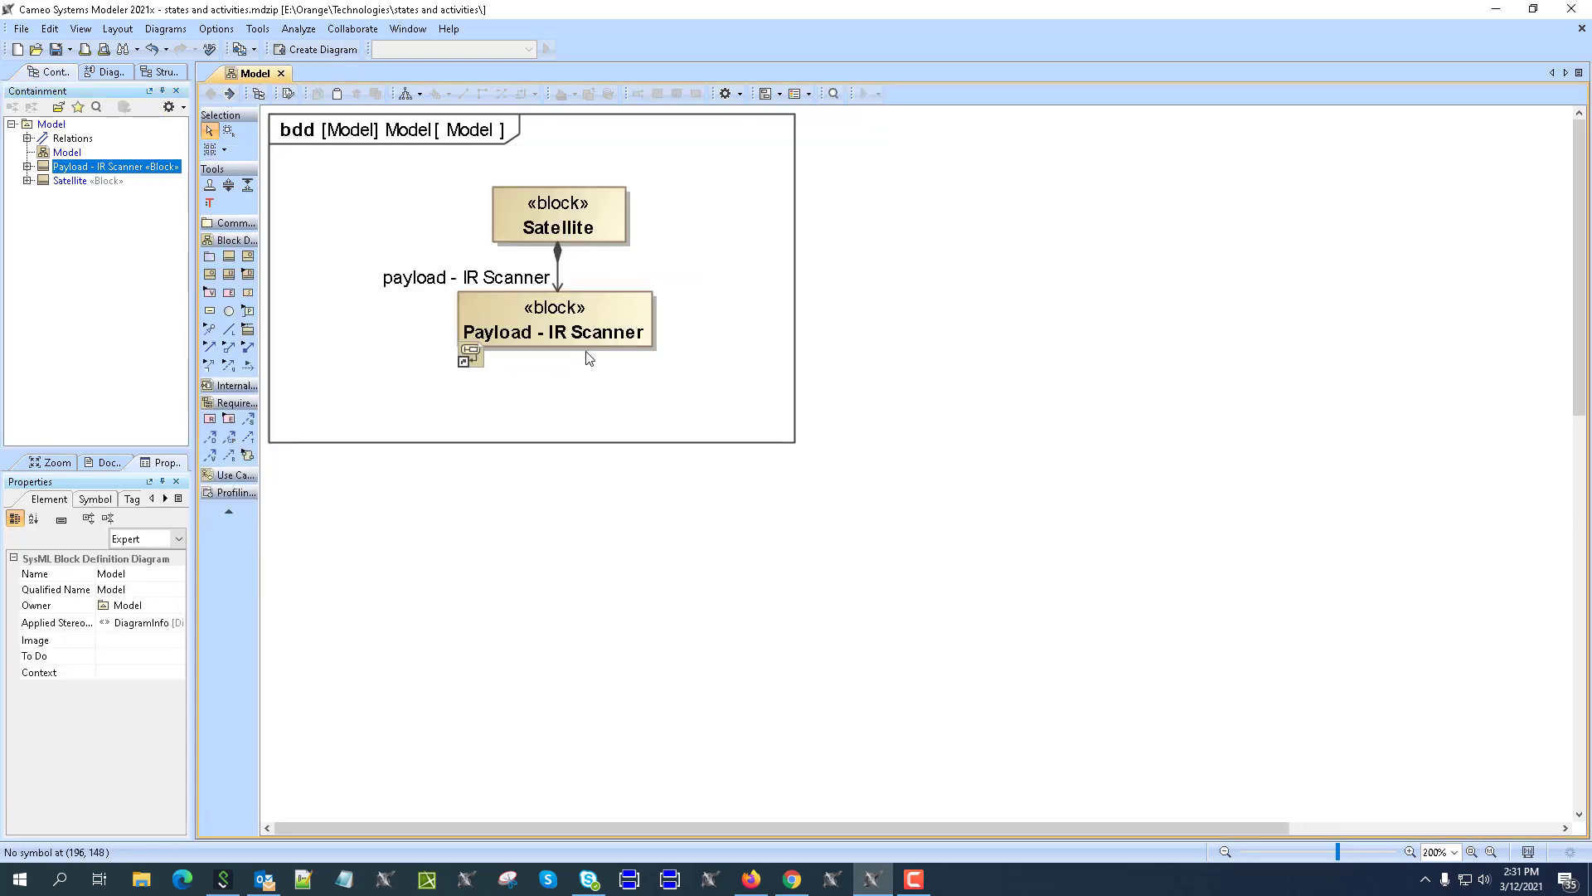
{"action": "left_click", "coordinate": [55, 125]}
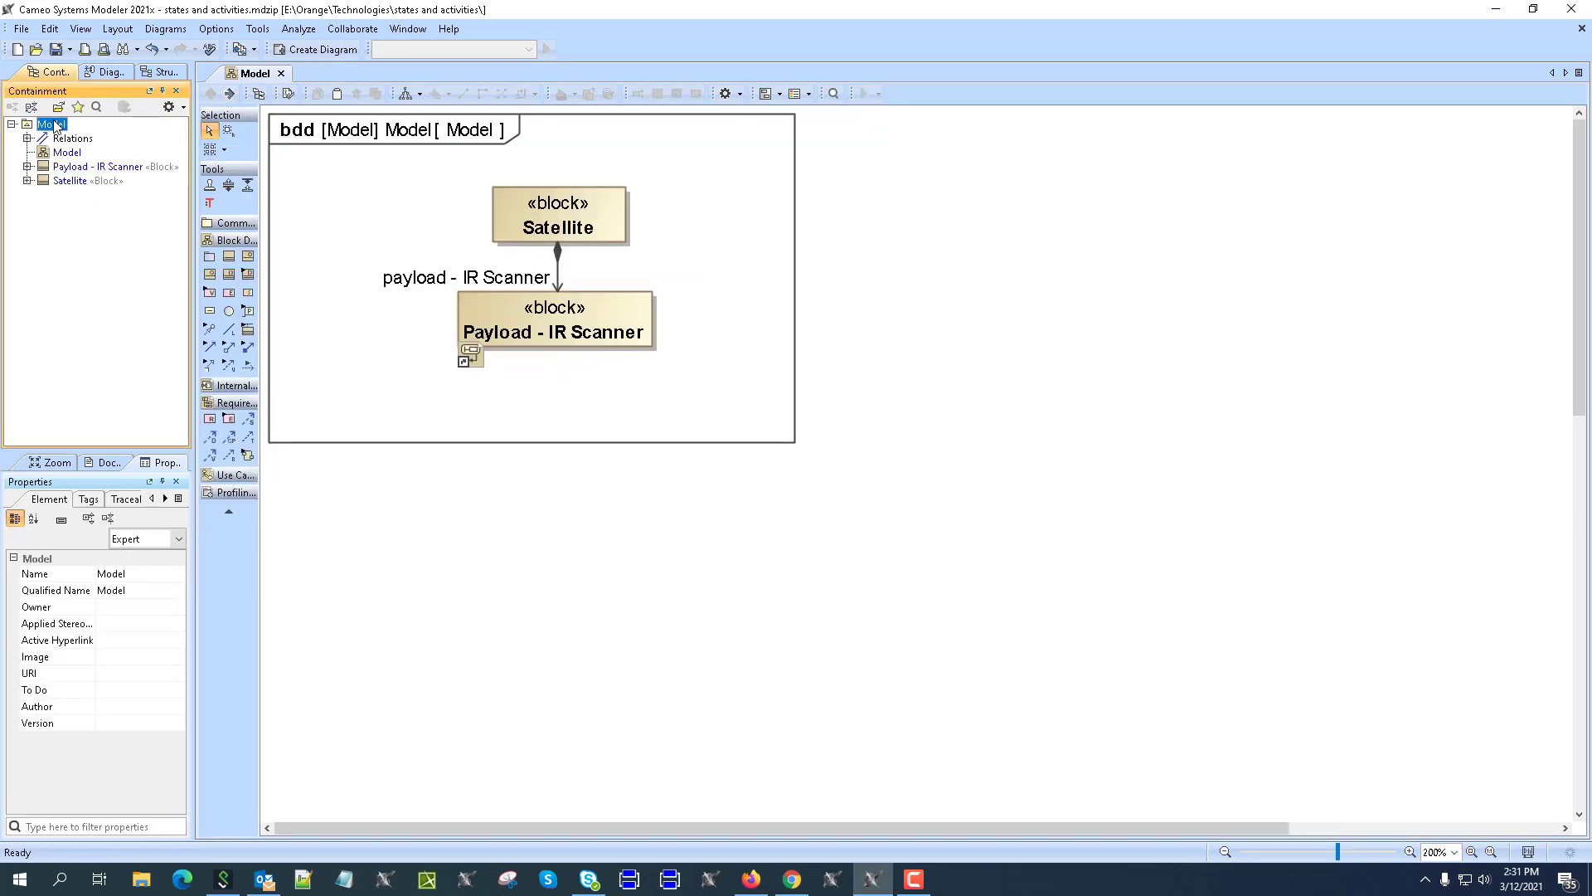
{"action": "right_click", "coordinate": [55, 125]}
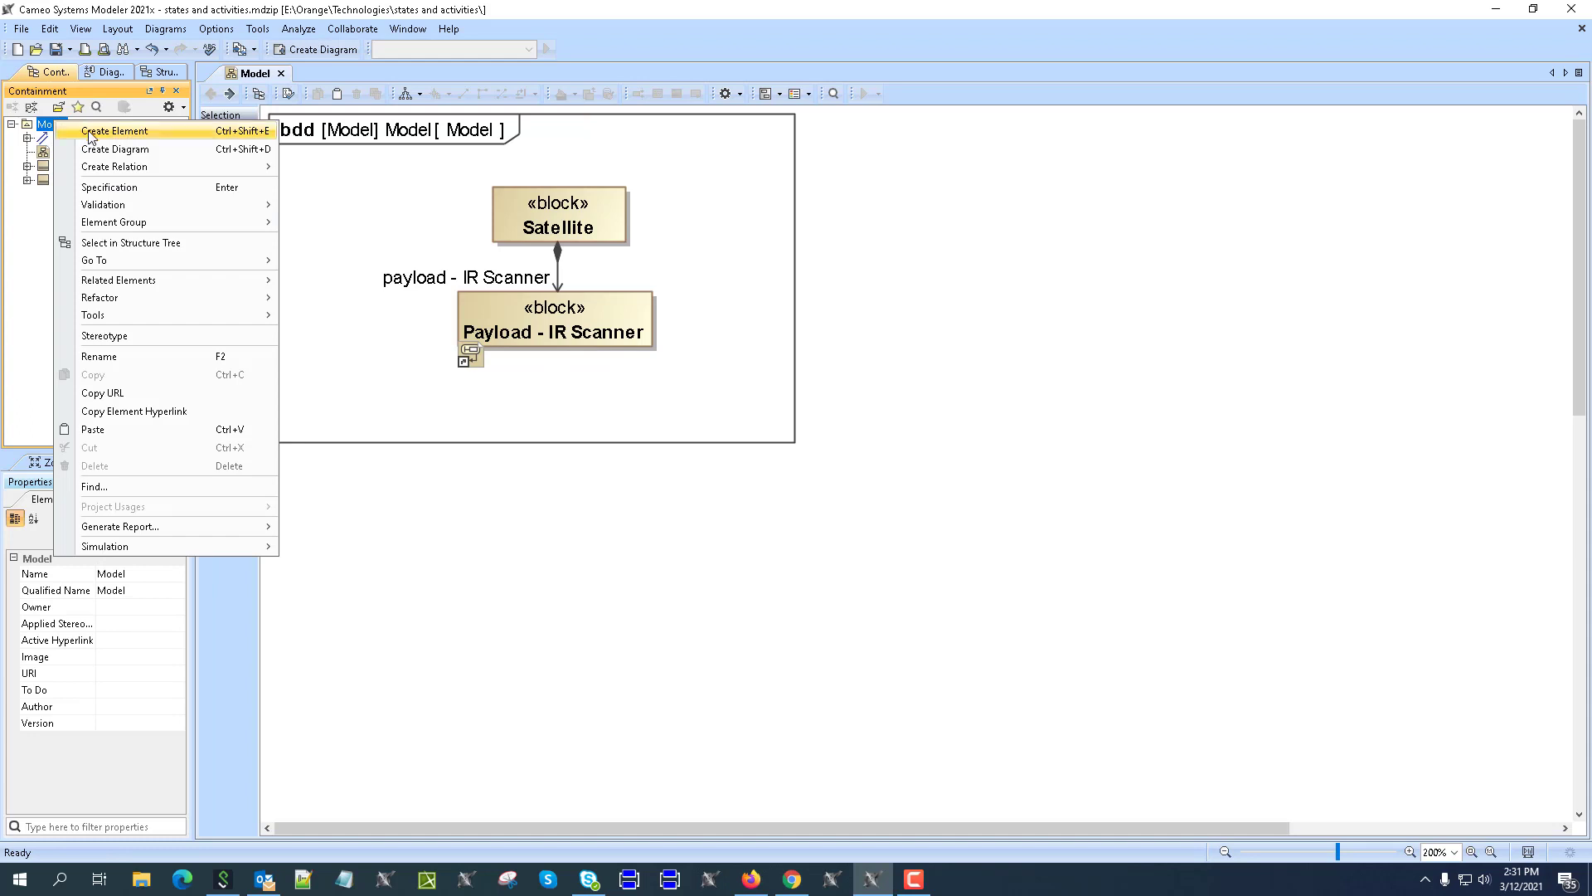
{"action": "left_click", "coordinate": [50, 180]}
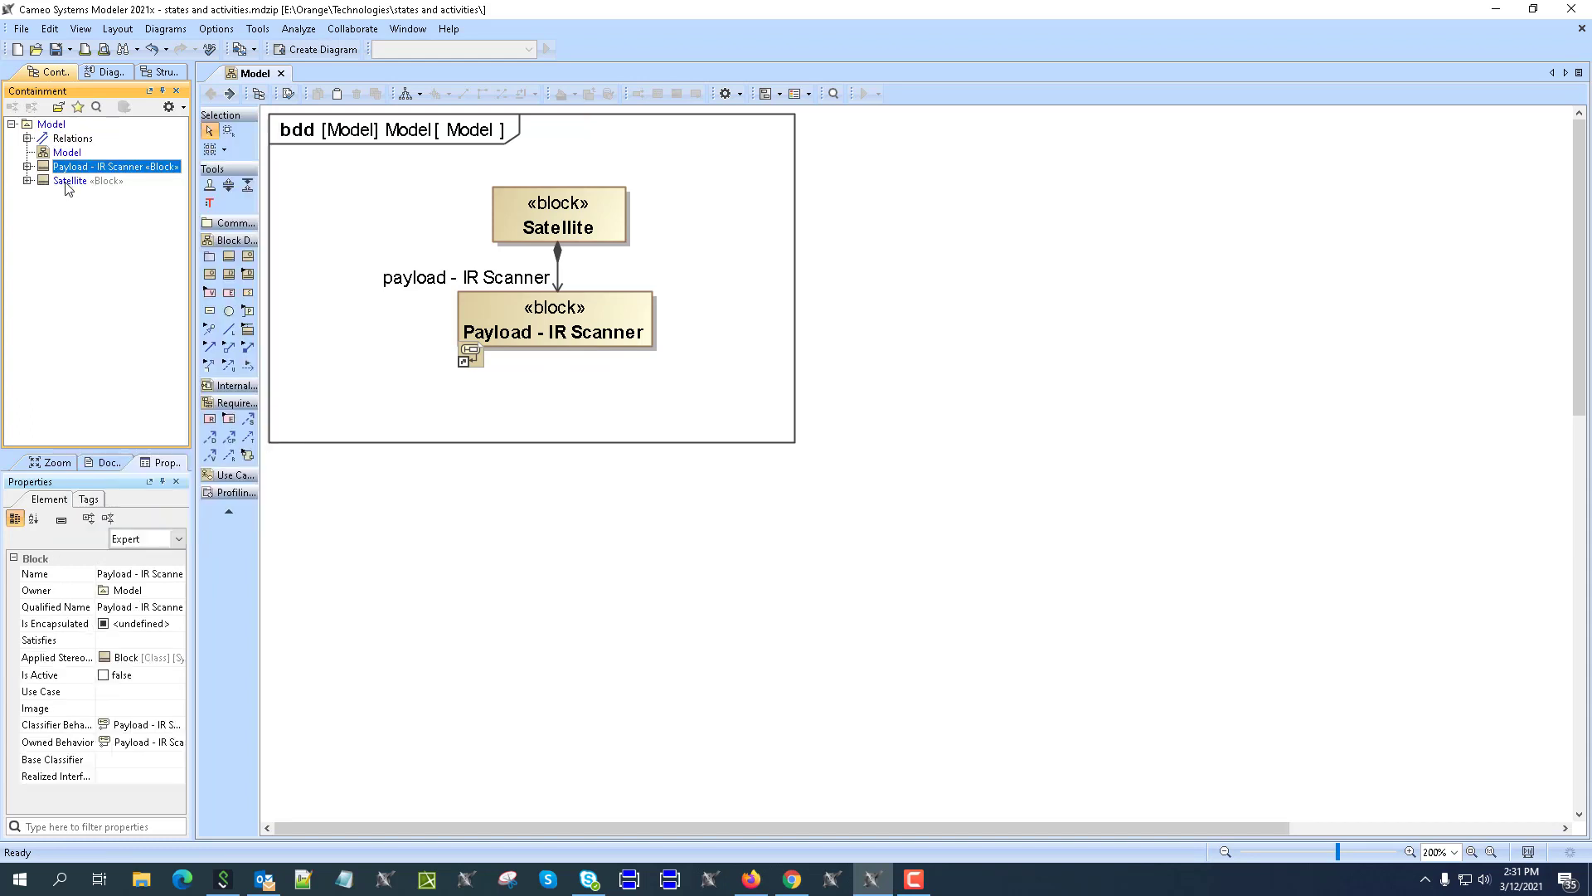
Step: Move the Satellite block with its relations into the Payload - IR Scanner block in the model tree, and undo that move
{"action": "left_click_drag", "start_coordinate": [74, 170], "coordinate": [79, 167]}
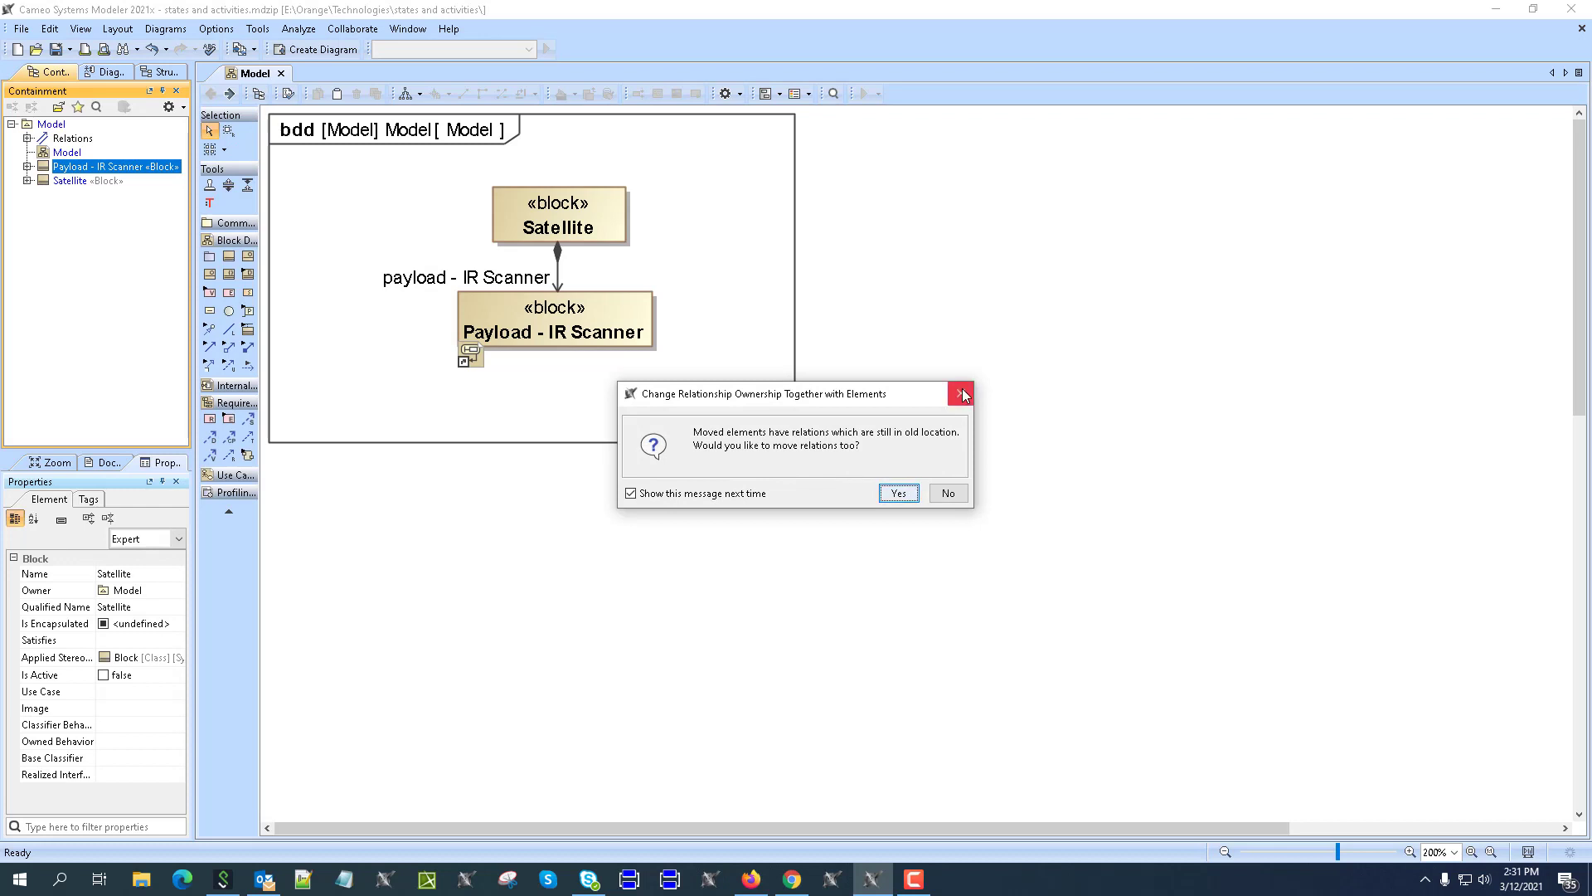
{"action": "left_click", "coordinate": [899, 490]}
{"action": "left_click", "coordinate": [28, 166]}
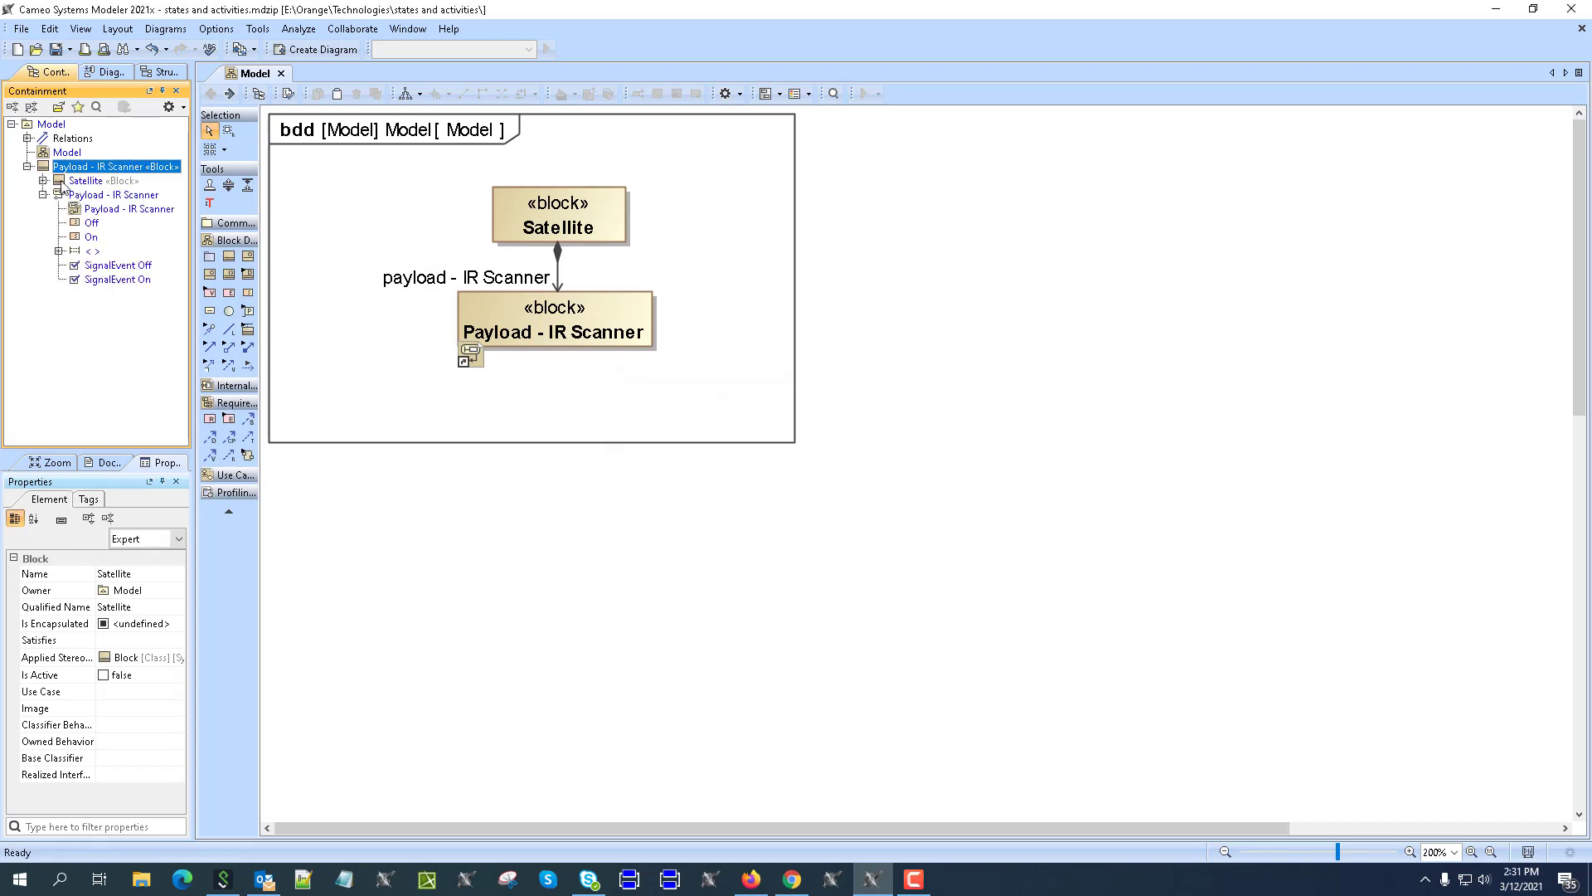
{"action": "left_click", "coordinate": [47, 126], "text": "ctrl"}
{"action": "left_click", "coordinate": [46, 126]}
{"action": "key", "text": "ctrl+z"}
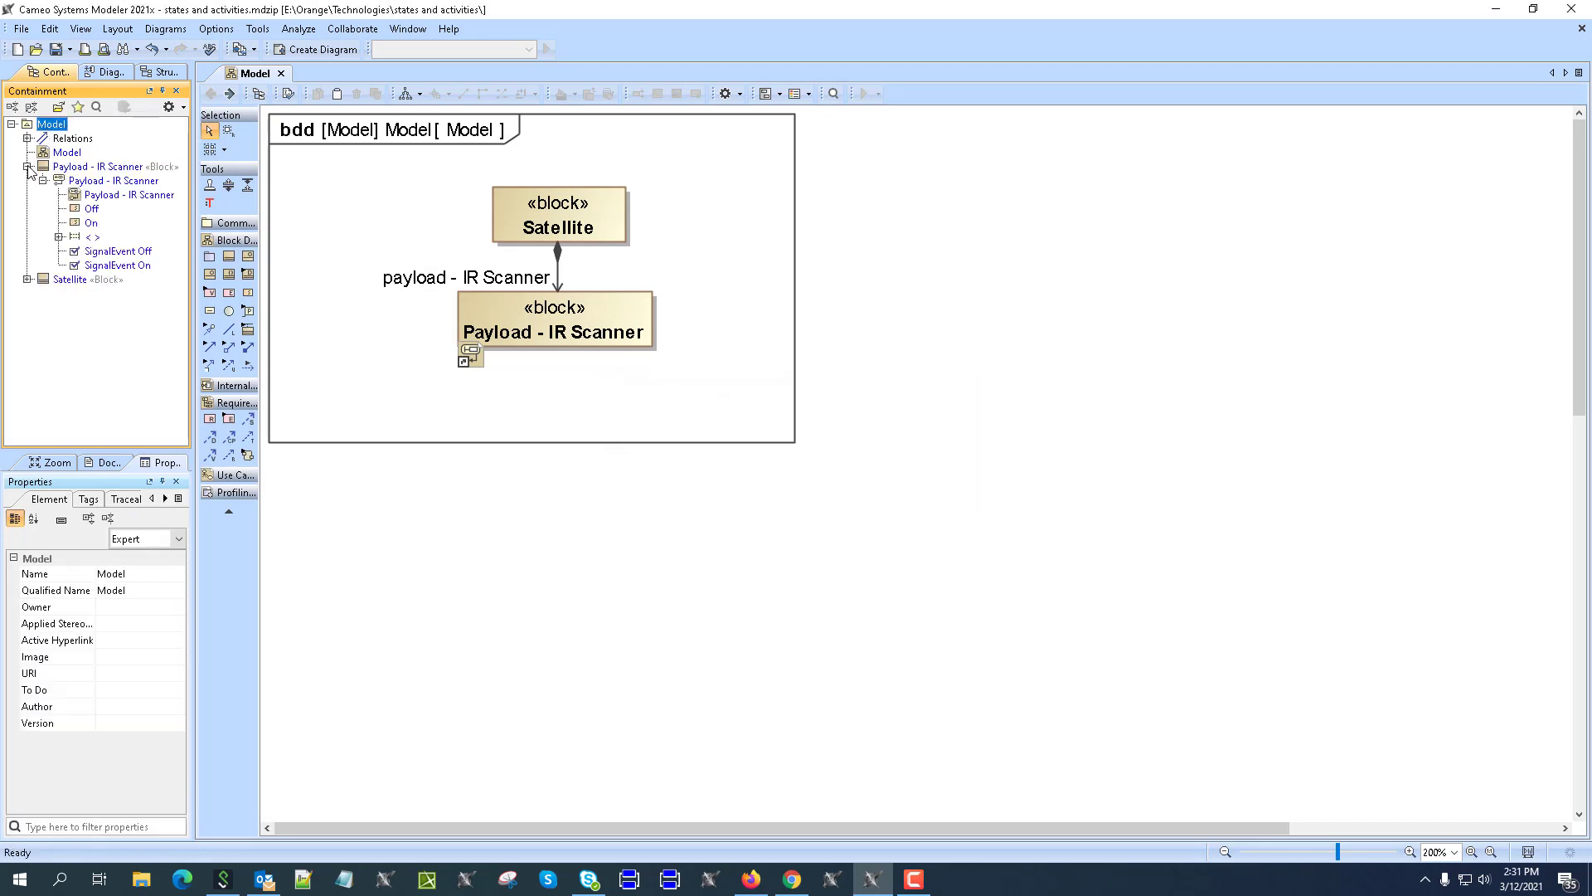
Step: Collapse the Payload - IR Scanner block in the model tree and create a package named Functions under Model
{"action": "left_click", "coordinate": [28, 167]}
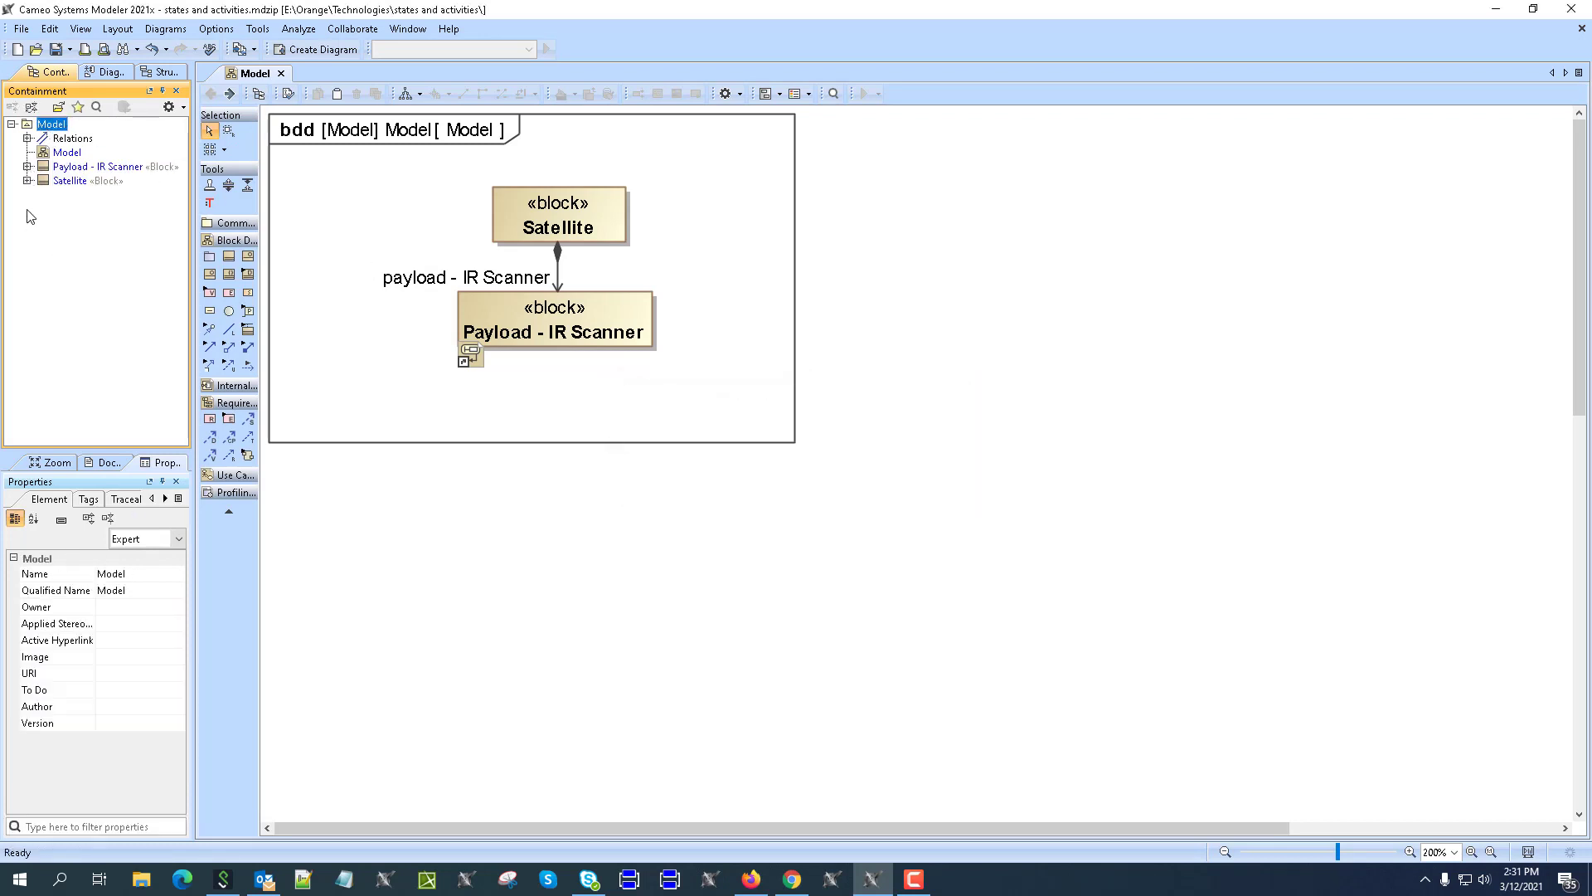
{"action": "right_click", "coordinate": [46, 125]}
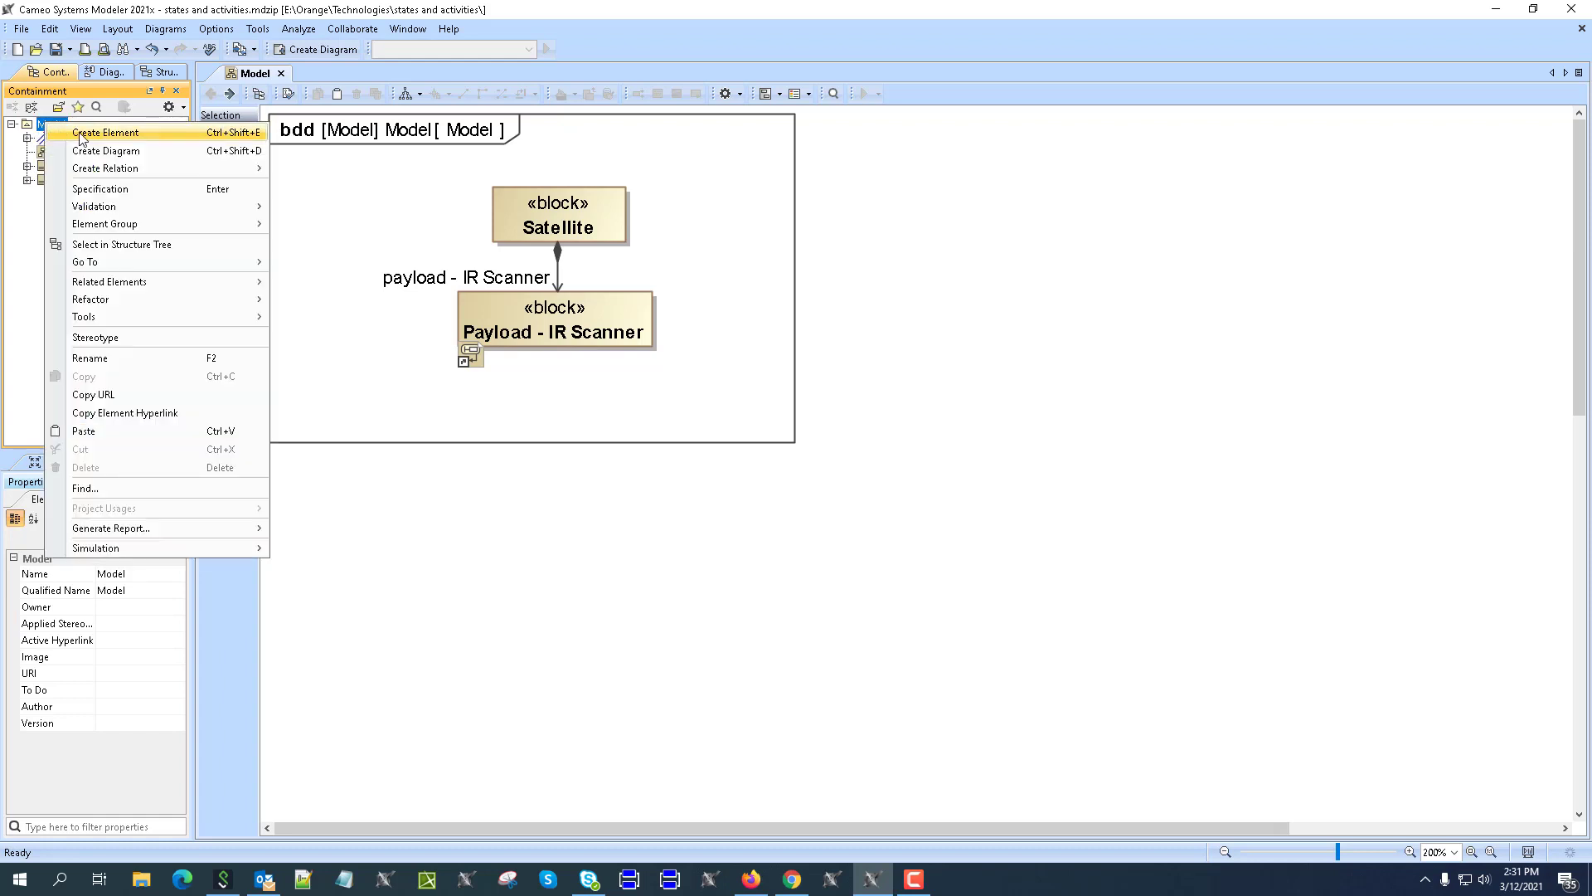
{"action": "left_click", "coordinate": [80, 135]}
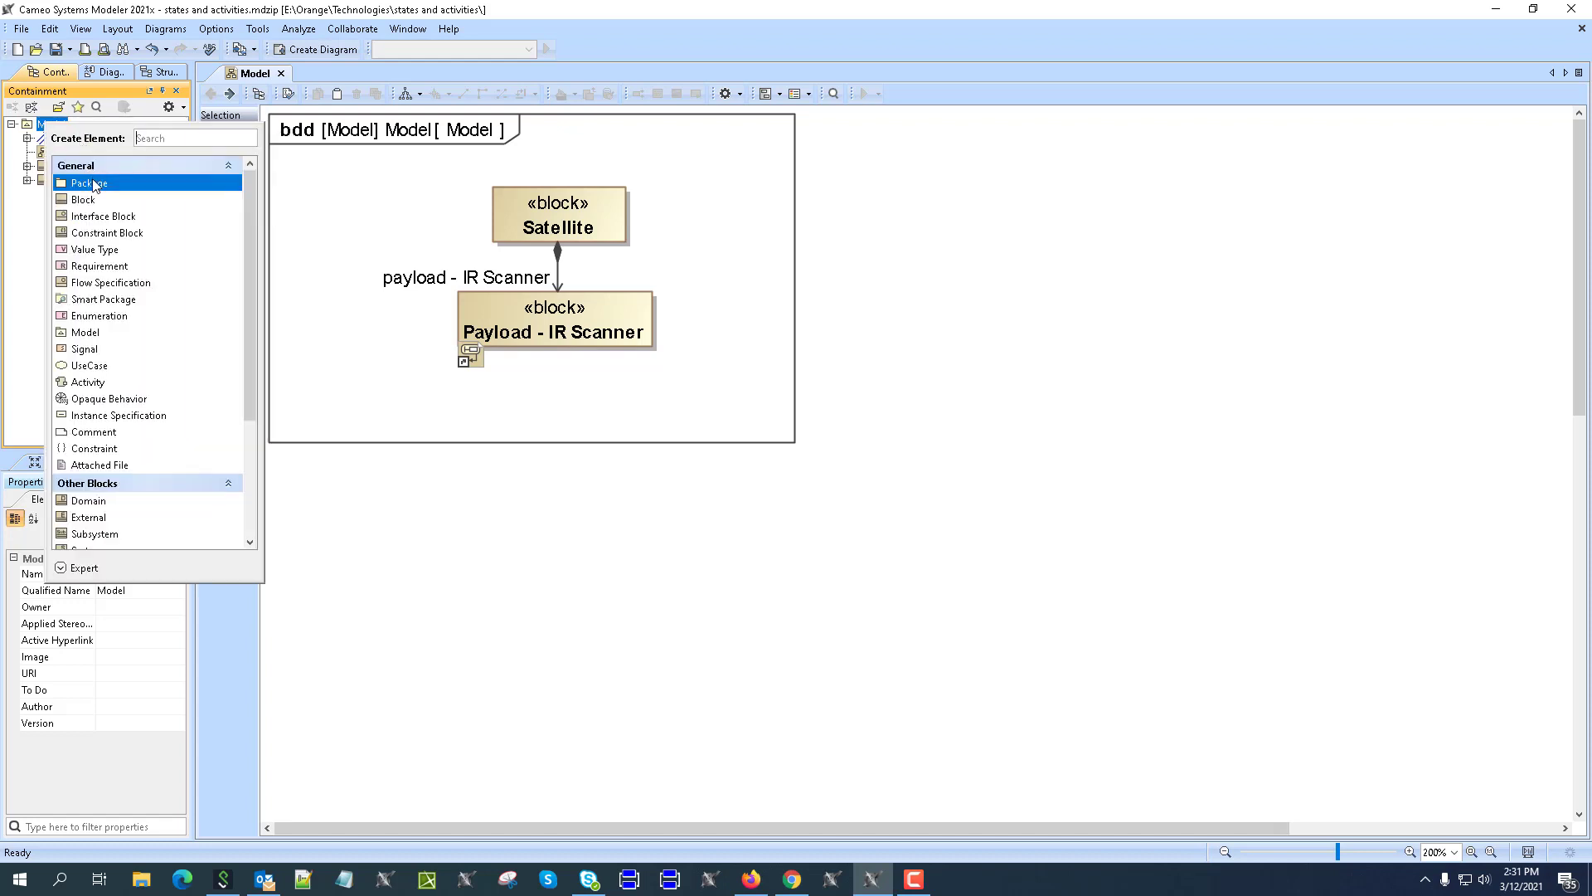
{"action": "left_click", "coordinate": [94, 188]}
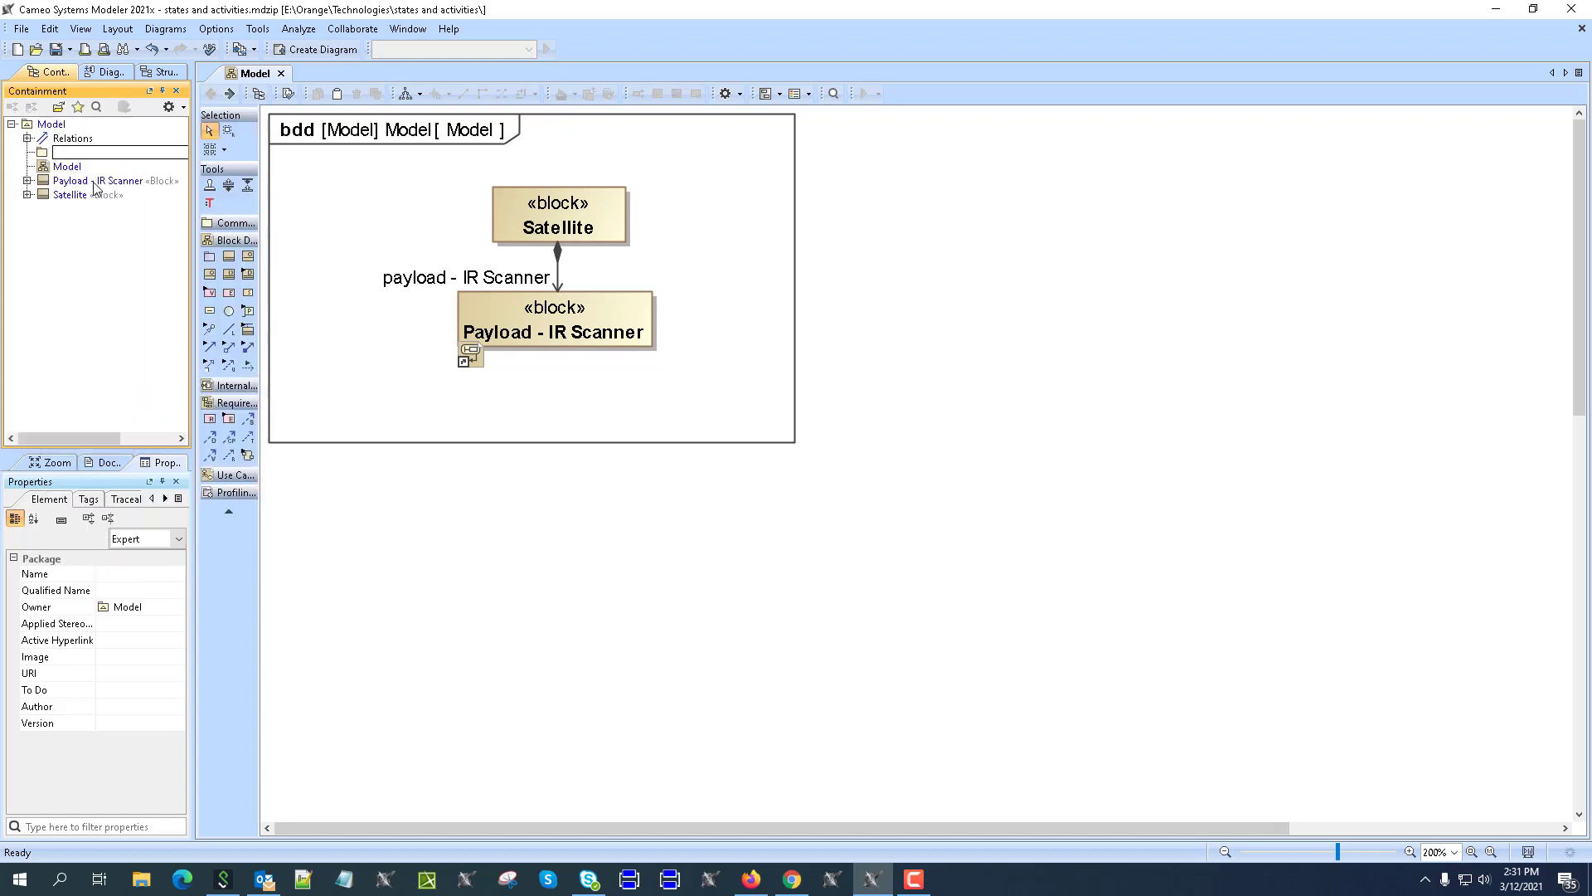
{"action": "type", "text": "Functions"}
{"action": "key", "text": "Return"}
{"action": "right_click", "coordinate": [82, 155]}
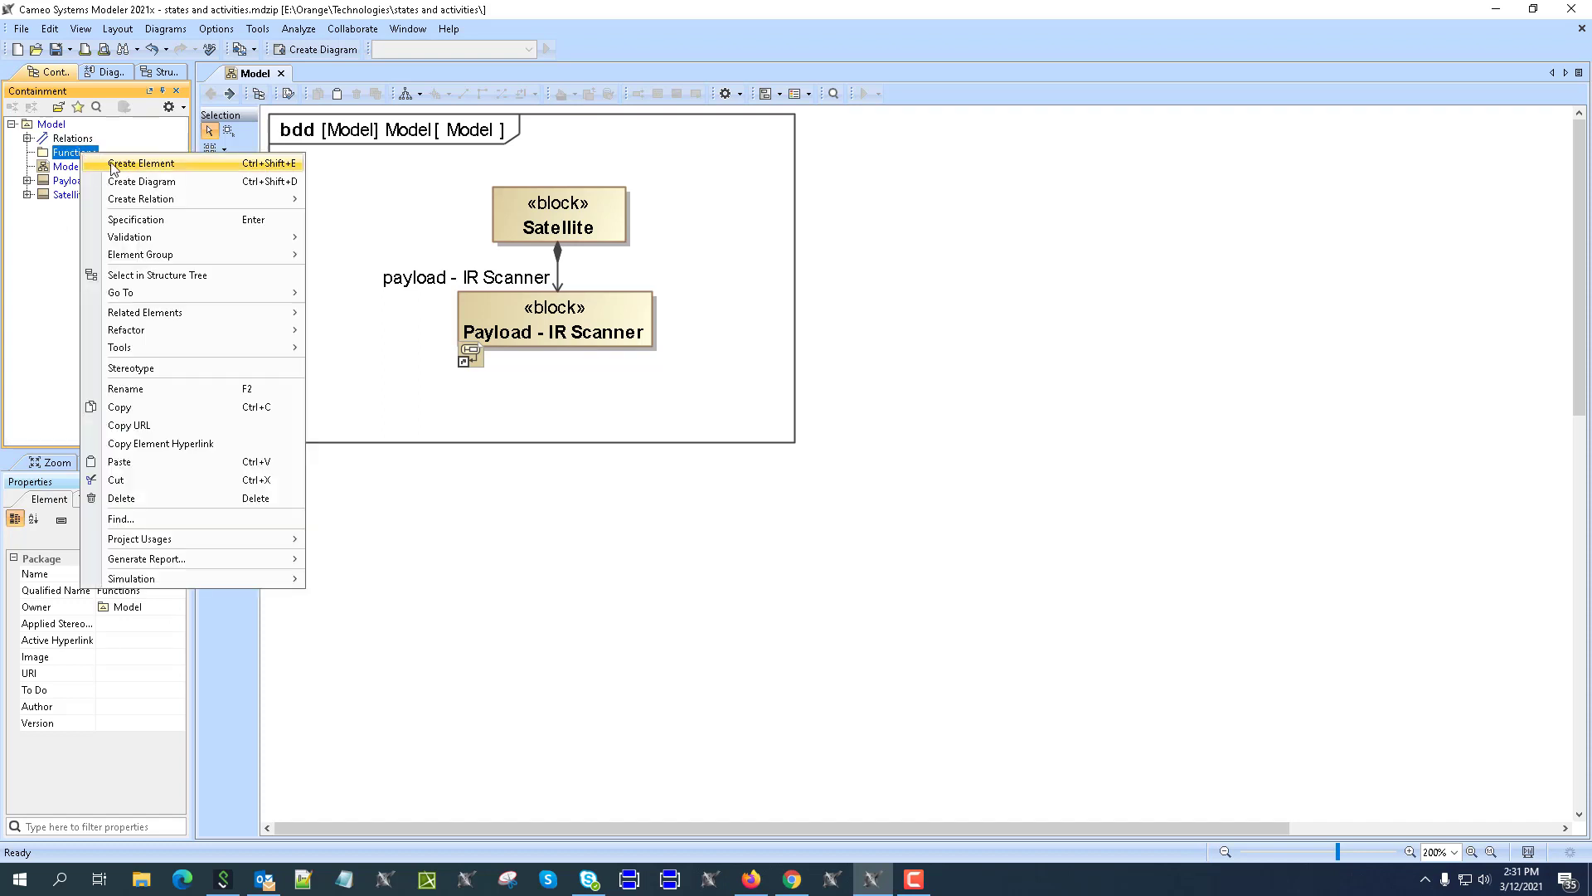
{"action": "left_click", "coordinate": [114, 166]}
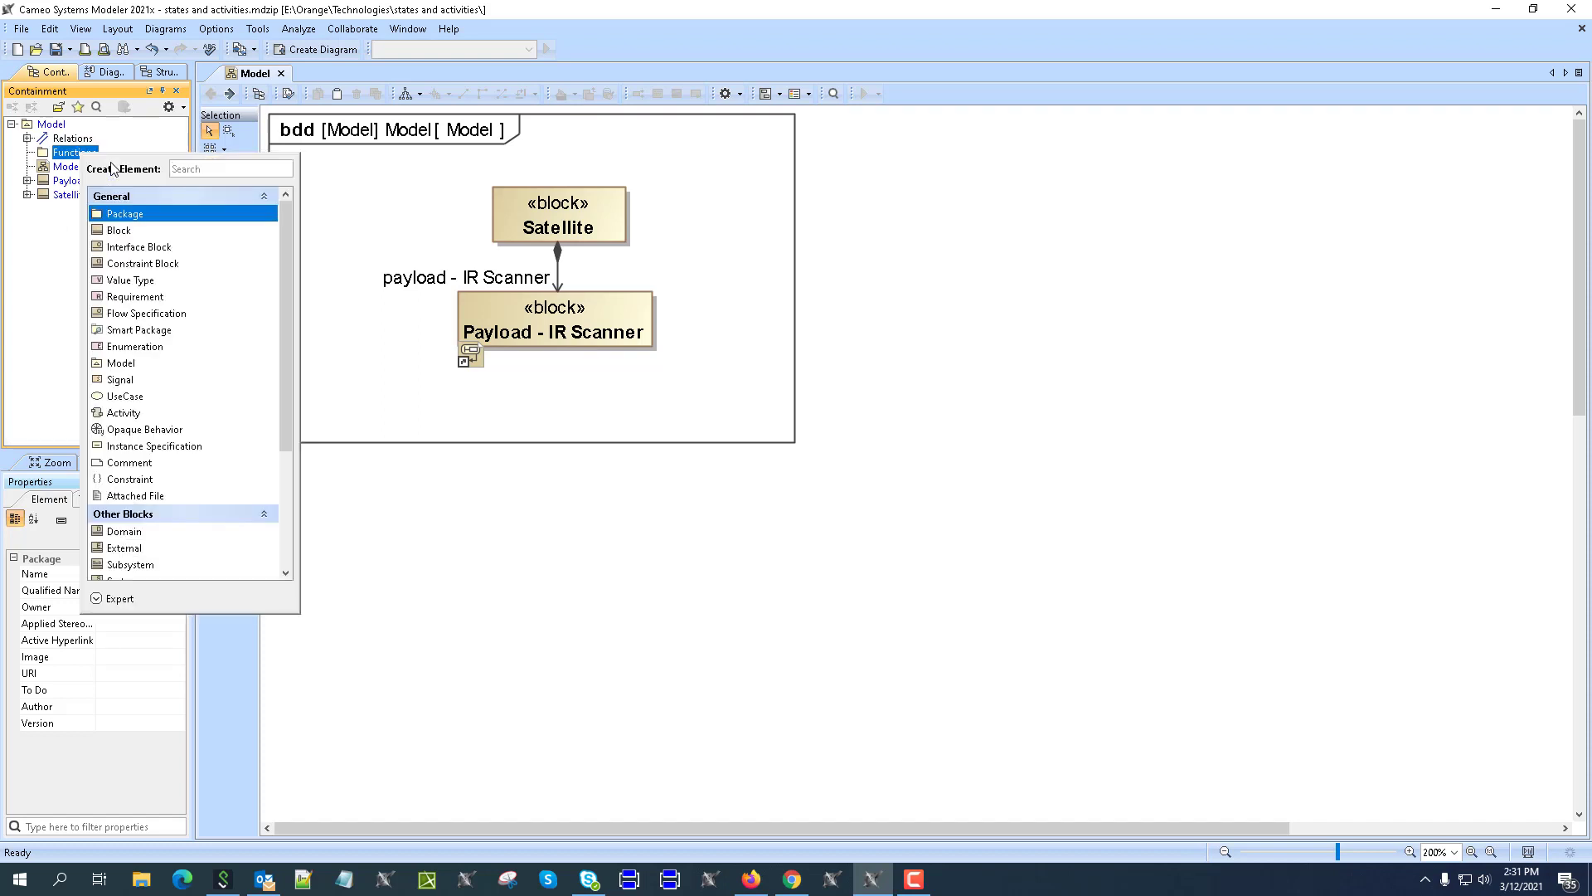
{"action": "left_click", "coordinate": [79, 155]}
Step: Create a SysML activity diagram in the Functions package and name it Scan environment
{"action": "right_click", "coordinate": [72, 152]}
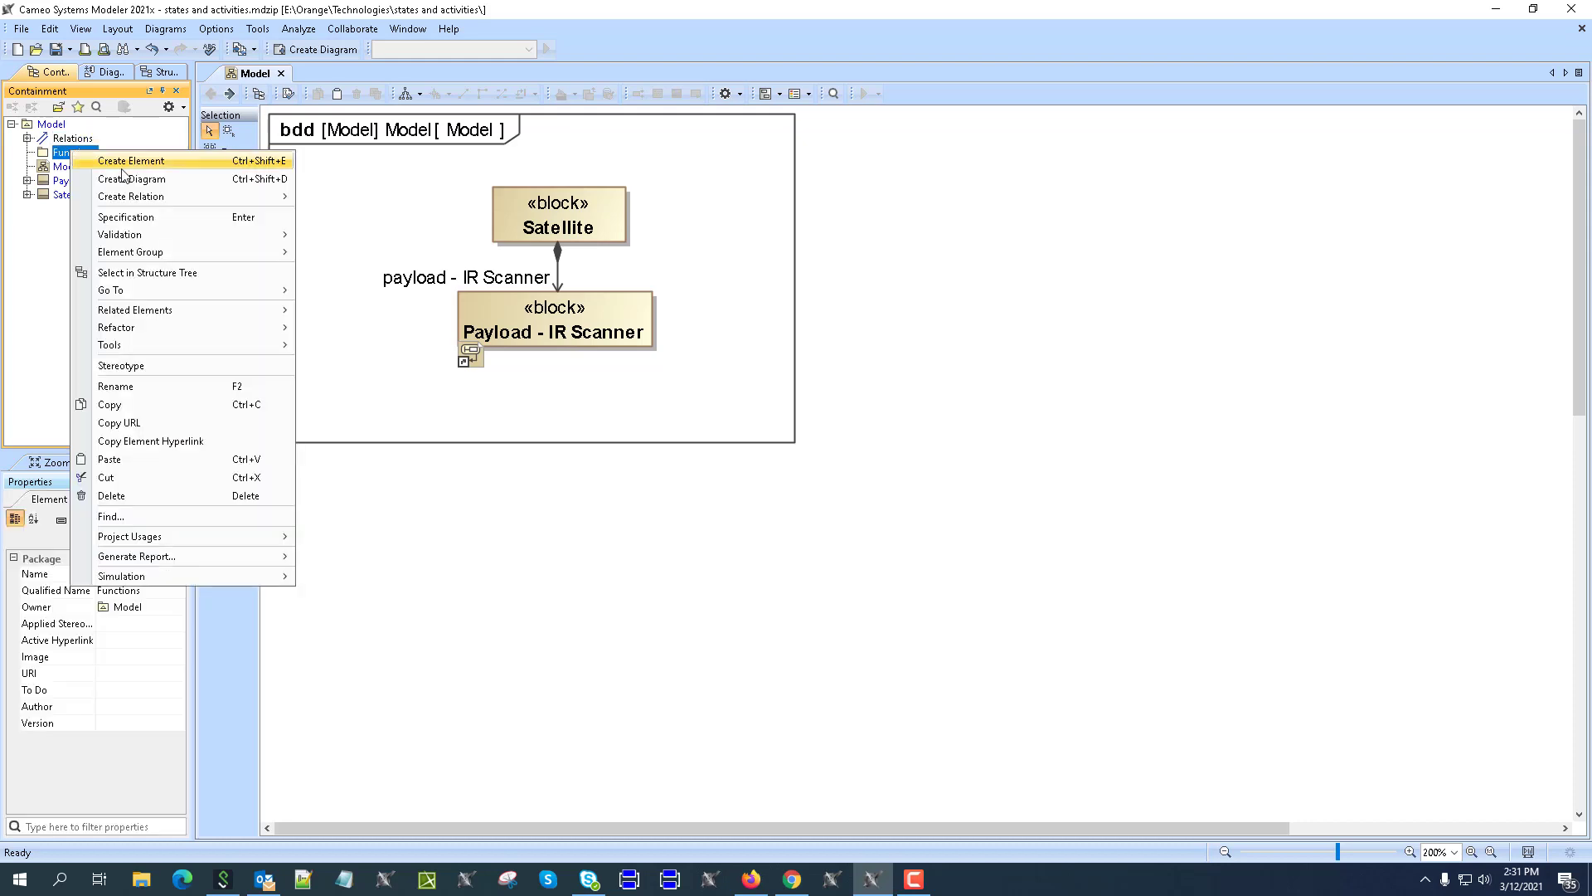
{"action": "left_click", "coordinate": [139, 180]}
{"action": "key", "text": "Escape"}
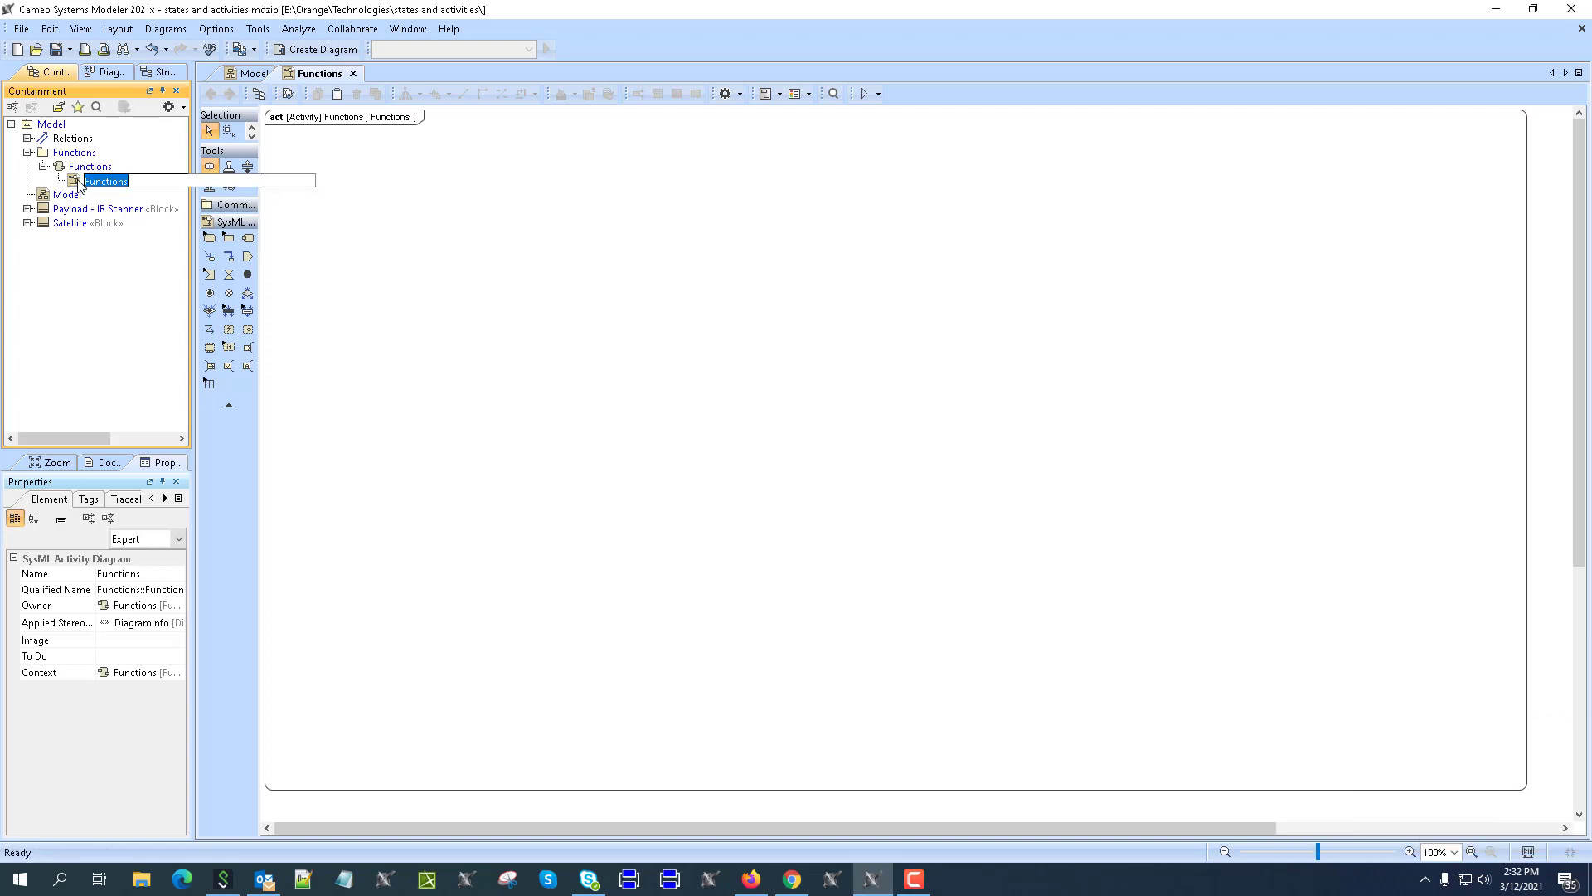
{"action": "type", "text": "Scanne"}
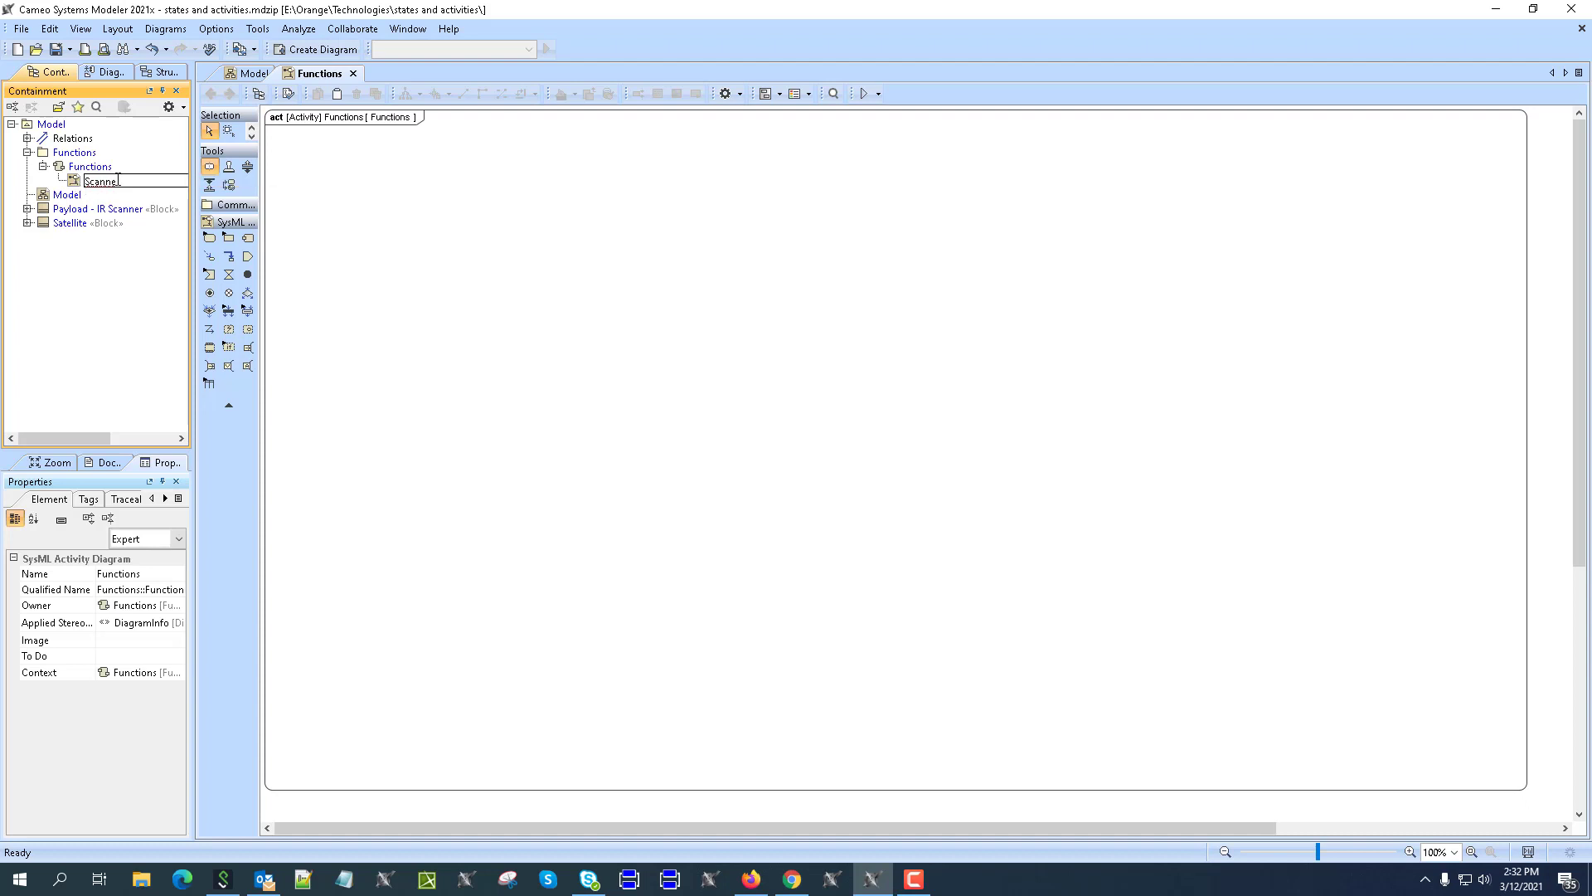
{"action": "right_click", "coordinate": [106, 180]}
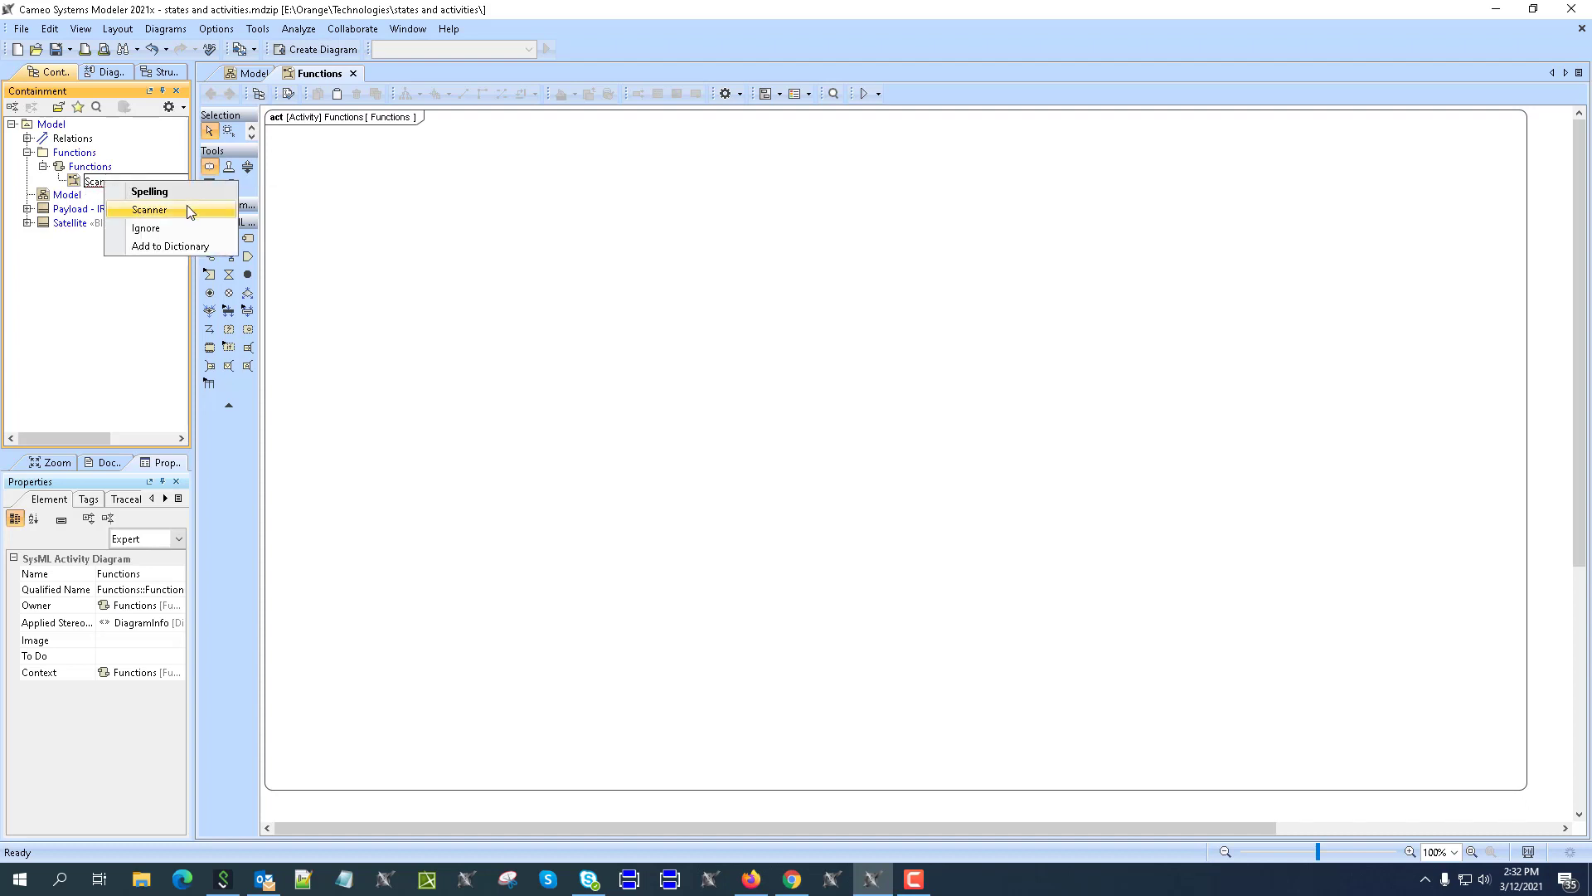
{"action": "left_click", "coordinate": [74, 184]}
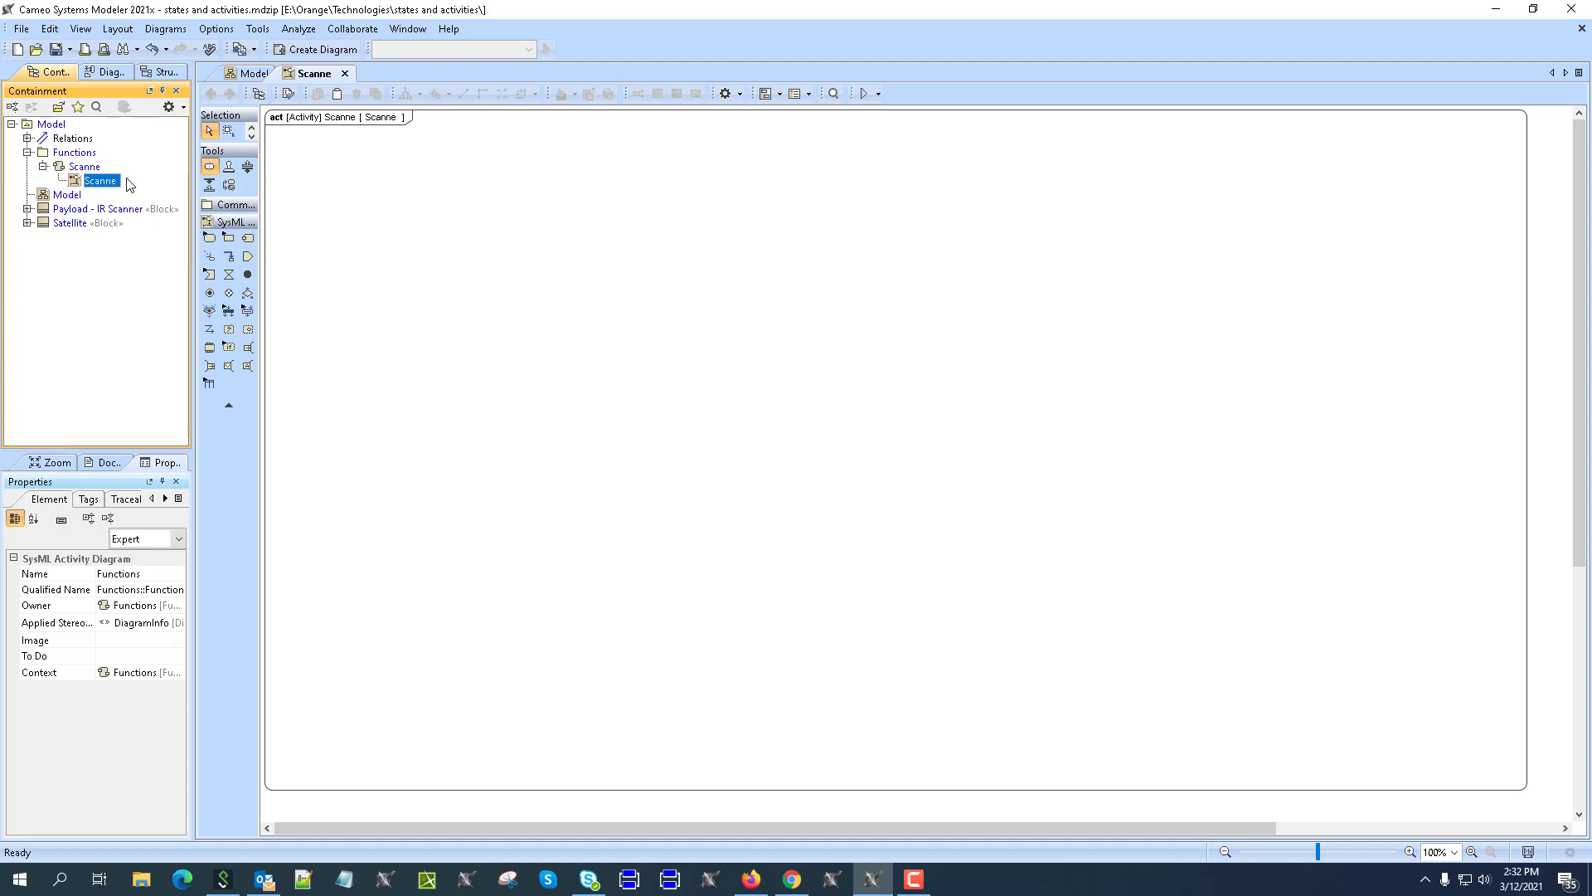
{"action": "left_click", "coordinate": [124, 180]}
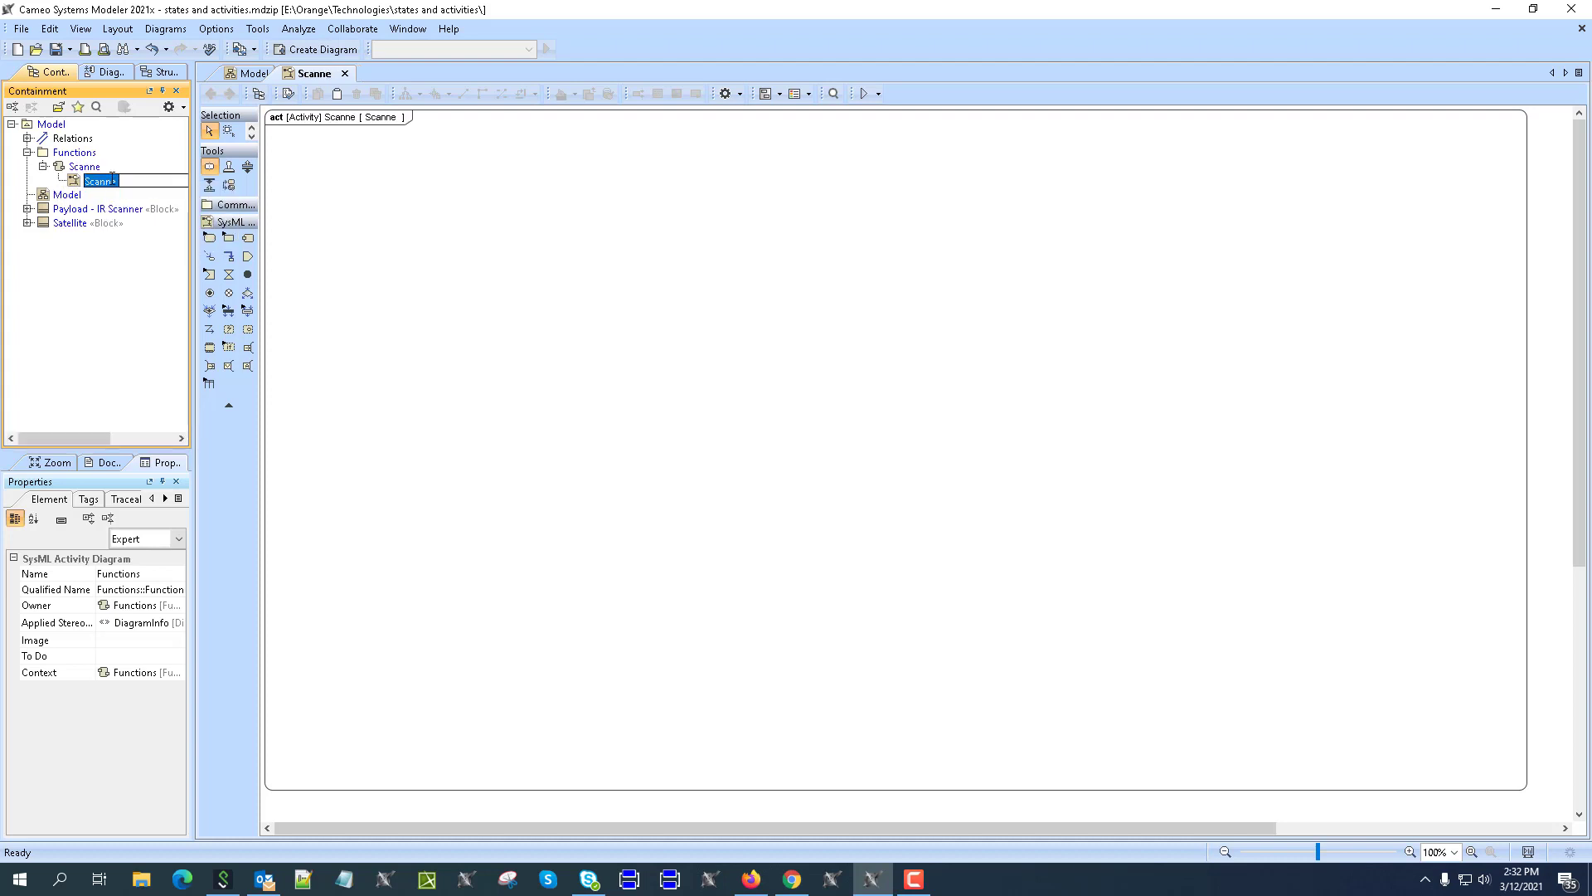
{"action": "left_click", "coordinate": [125, 178]}
{"action": "key", "text": "BackSpace"}
{"action": "type", "text": "environment"}
{"action": "key", "text": "Return"}
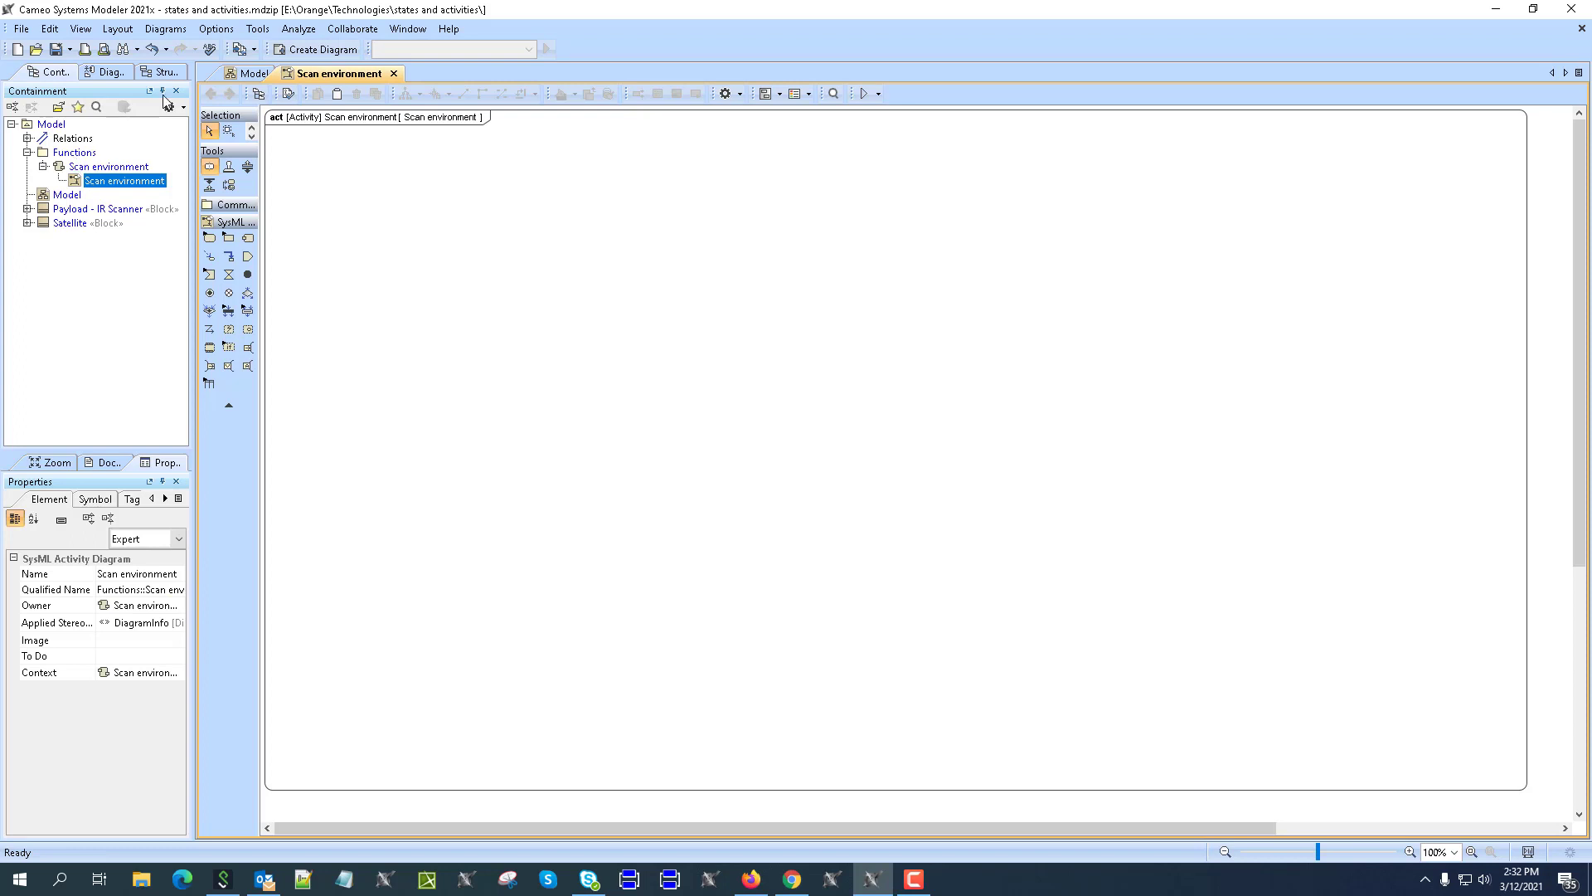
Step: Open the state machine diagram of the Payload - IR Scanner block and close the Scan environment diagram
{"action": "left_click", "coordinate": [249, 73]}
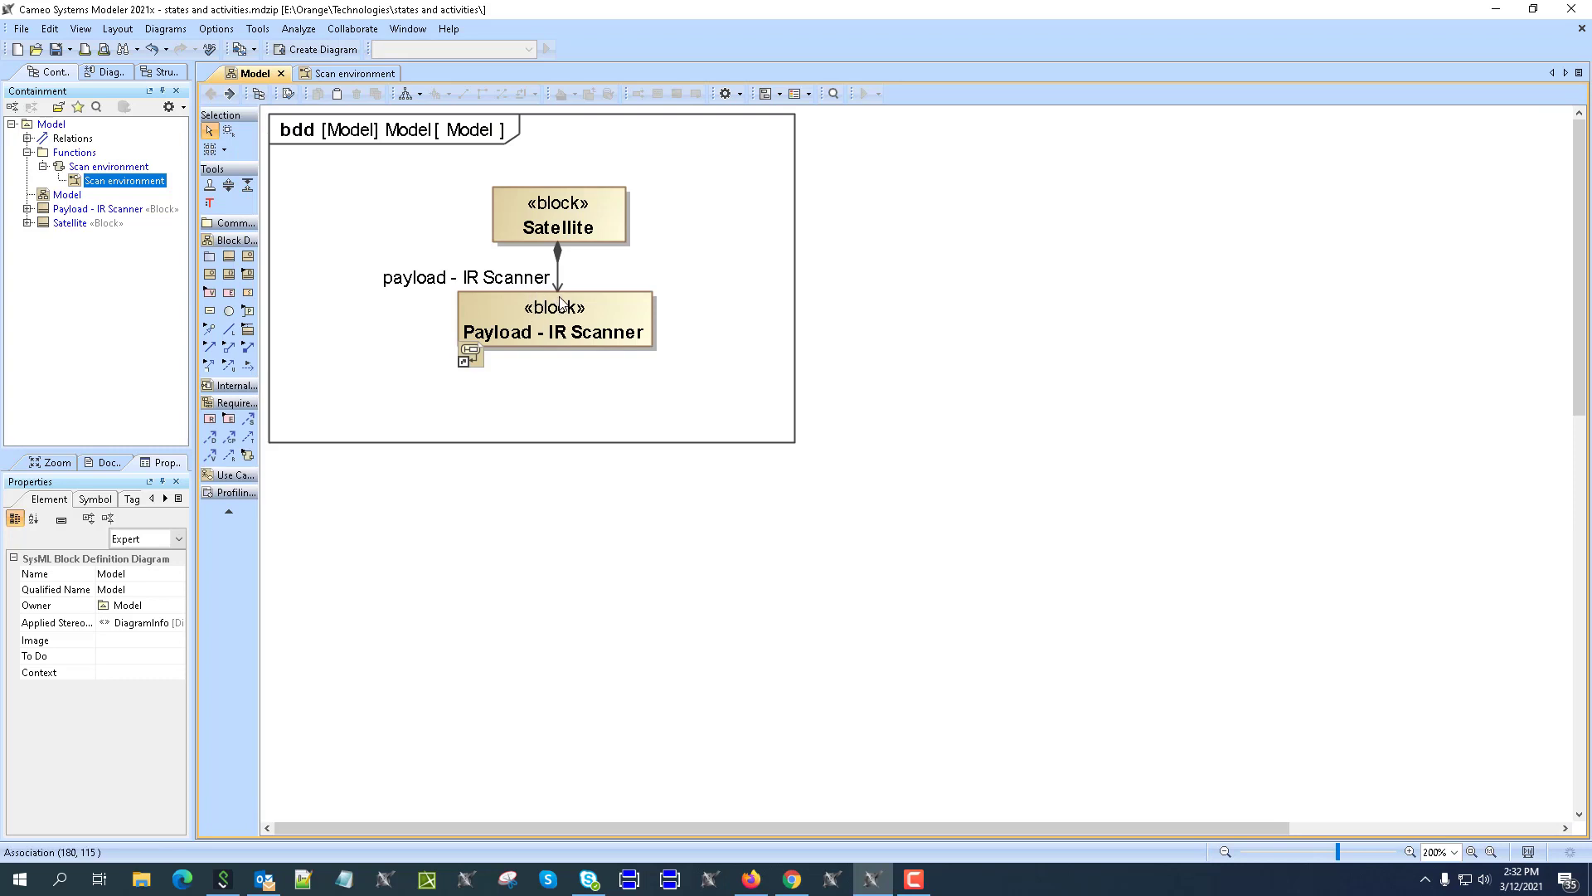
{"action": "double_click", "coordinate": [624, 326]}
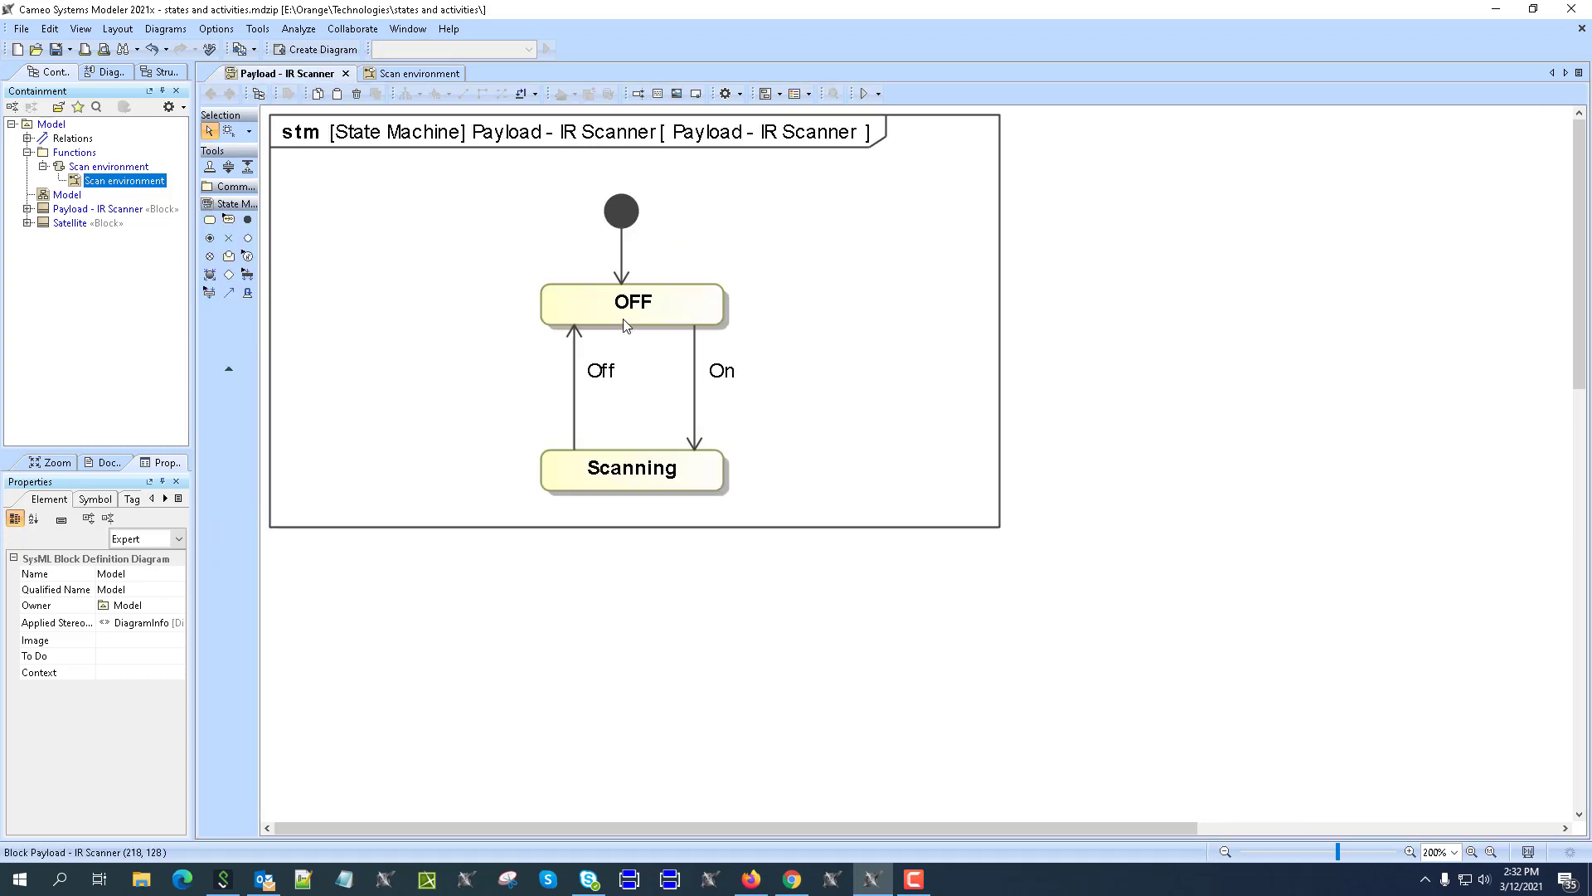
{"action": "left_click", "coordinate": [91, 186]}
{"action": "double_click", "coordinate": [92, 183]}
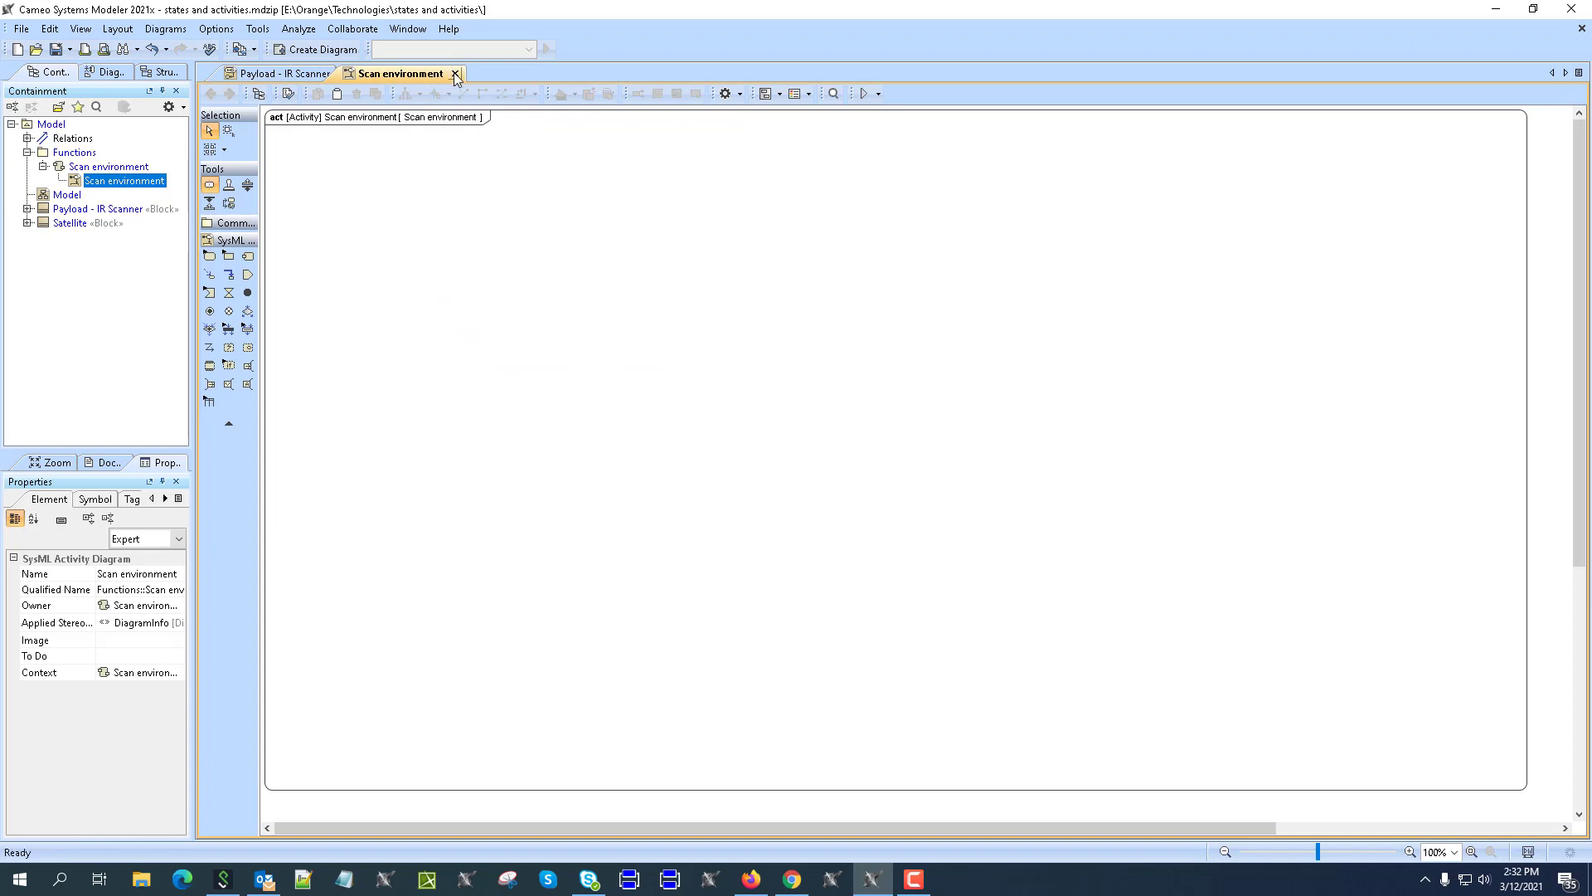
{"action": "left_click", "coordinate": [455, 74]}
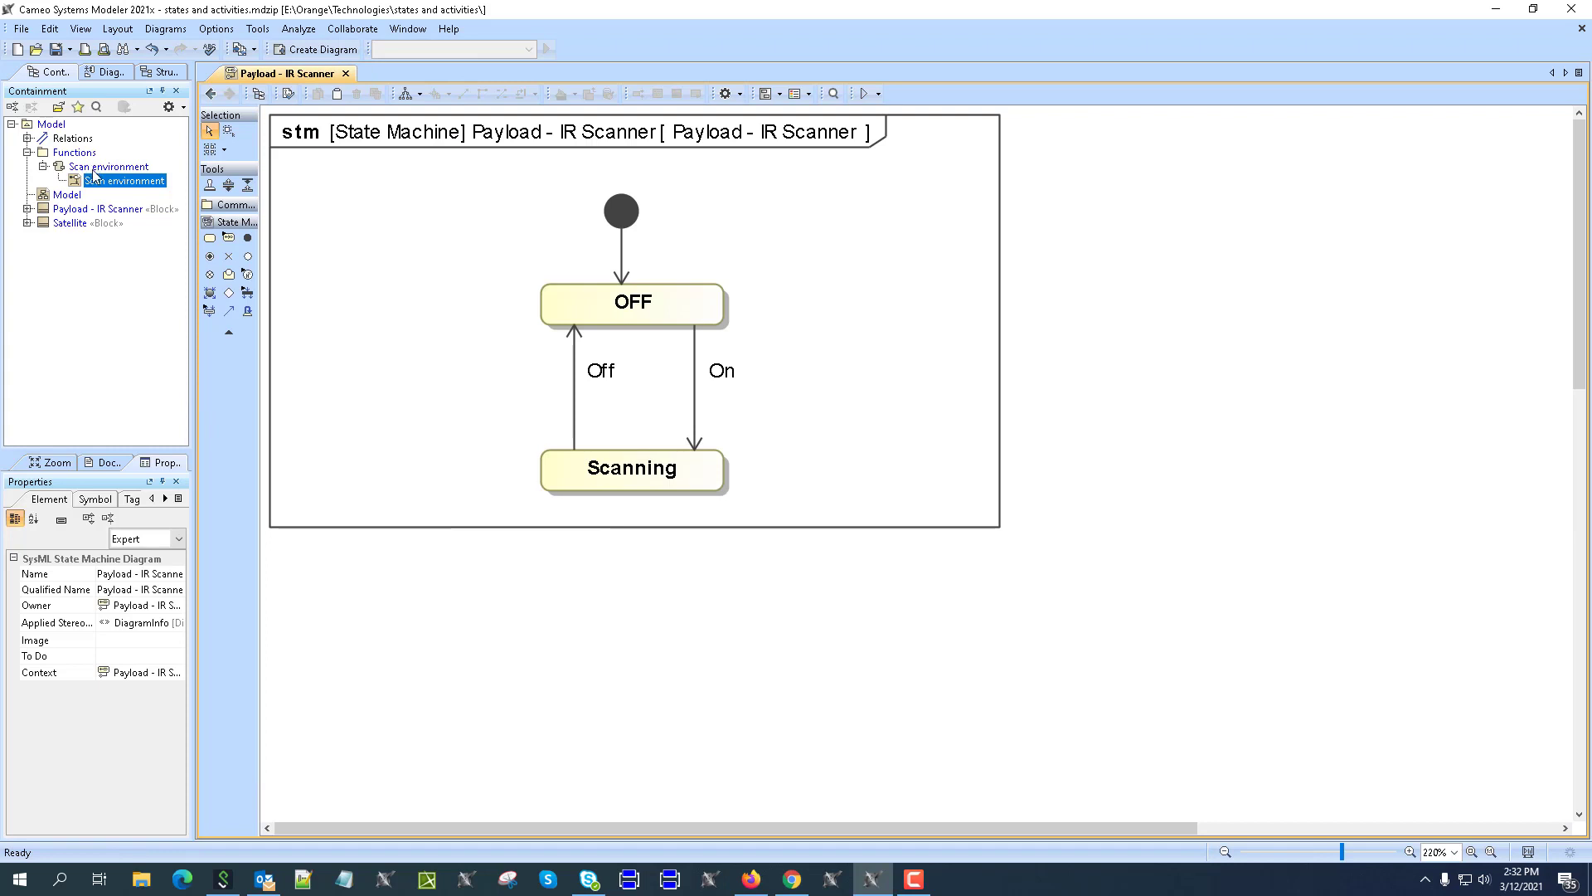
Step: Assign the Scan environment activity to the Scanning state as its Do Activity
{"action": "left_click_drag", "start_coordinate": [93, 168], "coordinate": [637, 470]}
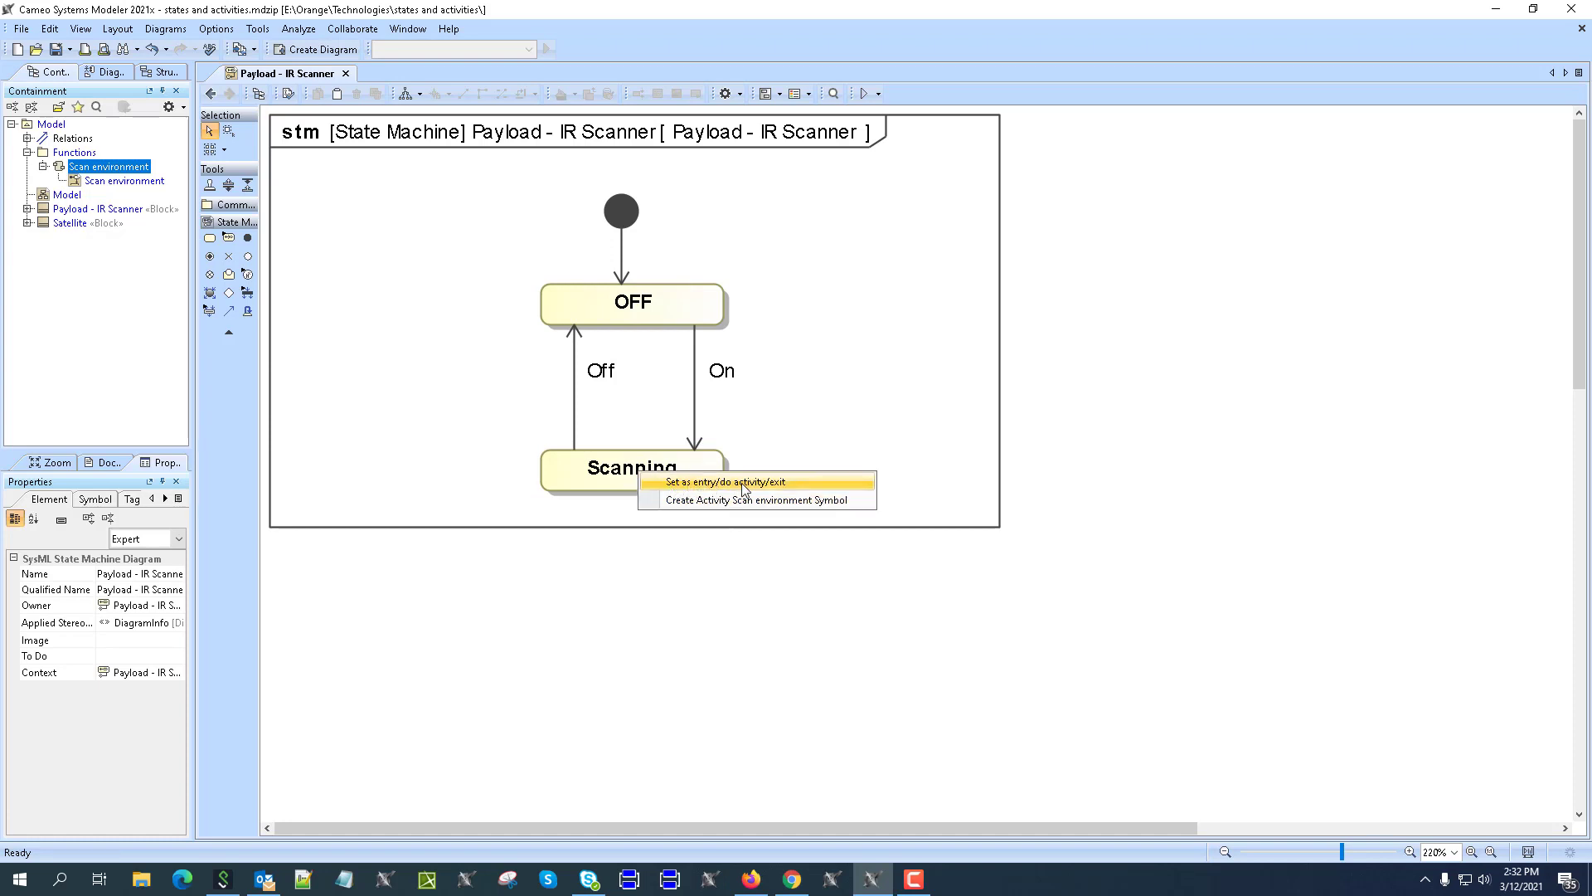
{"action": "left_click", "coordinate": [778, 482]}
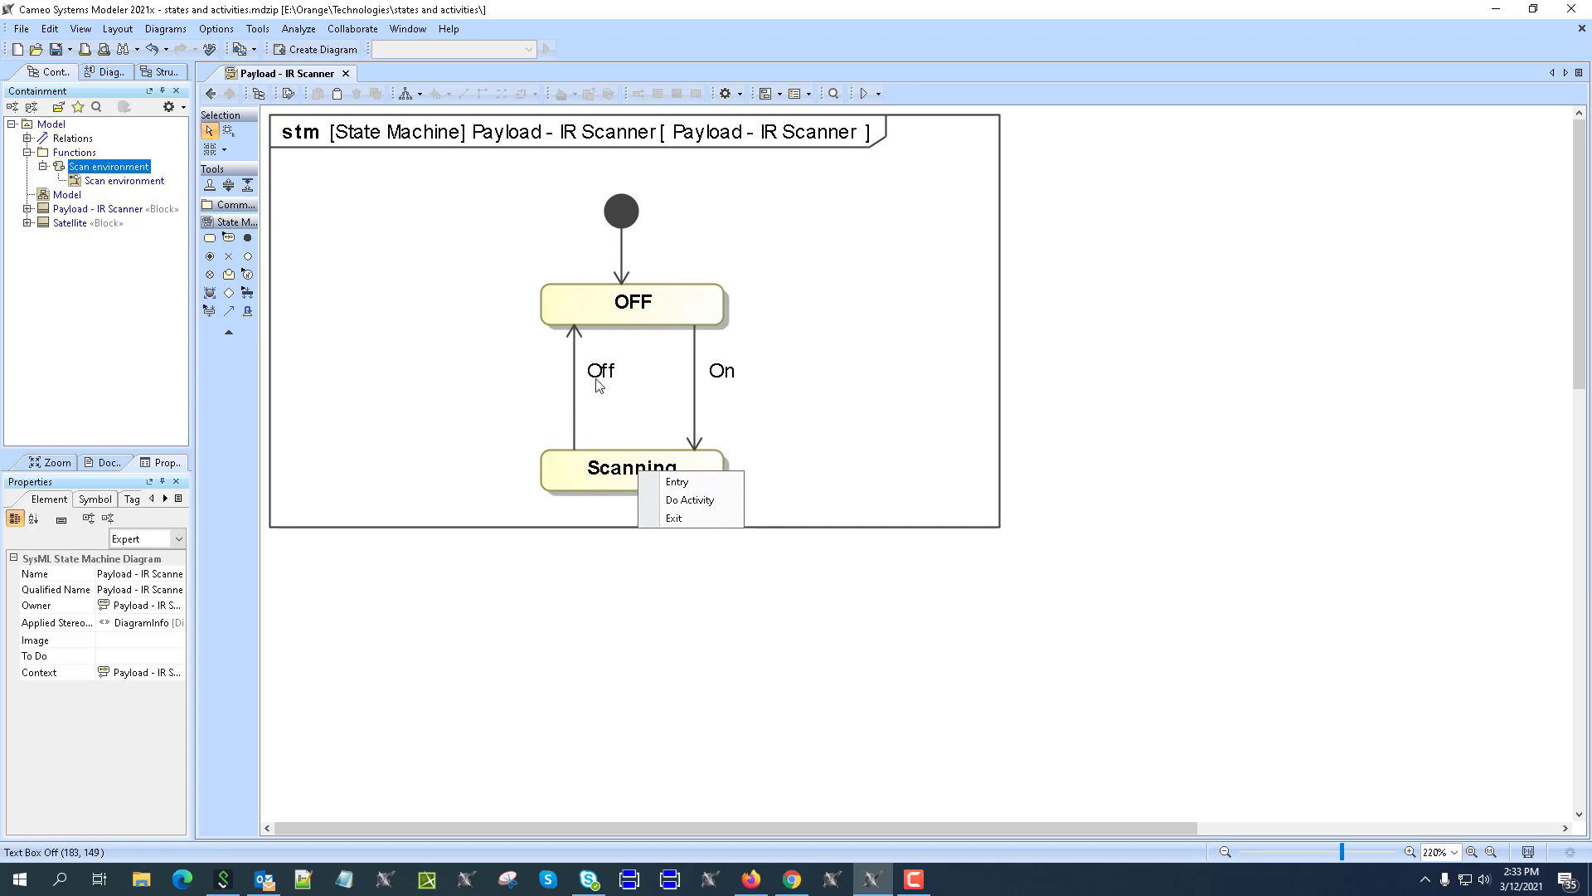
{"action": "left_click", "coordinate": [695, 501]}
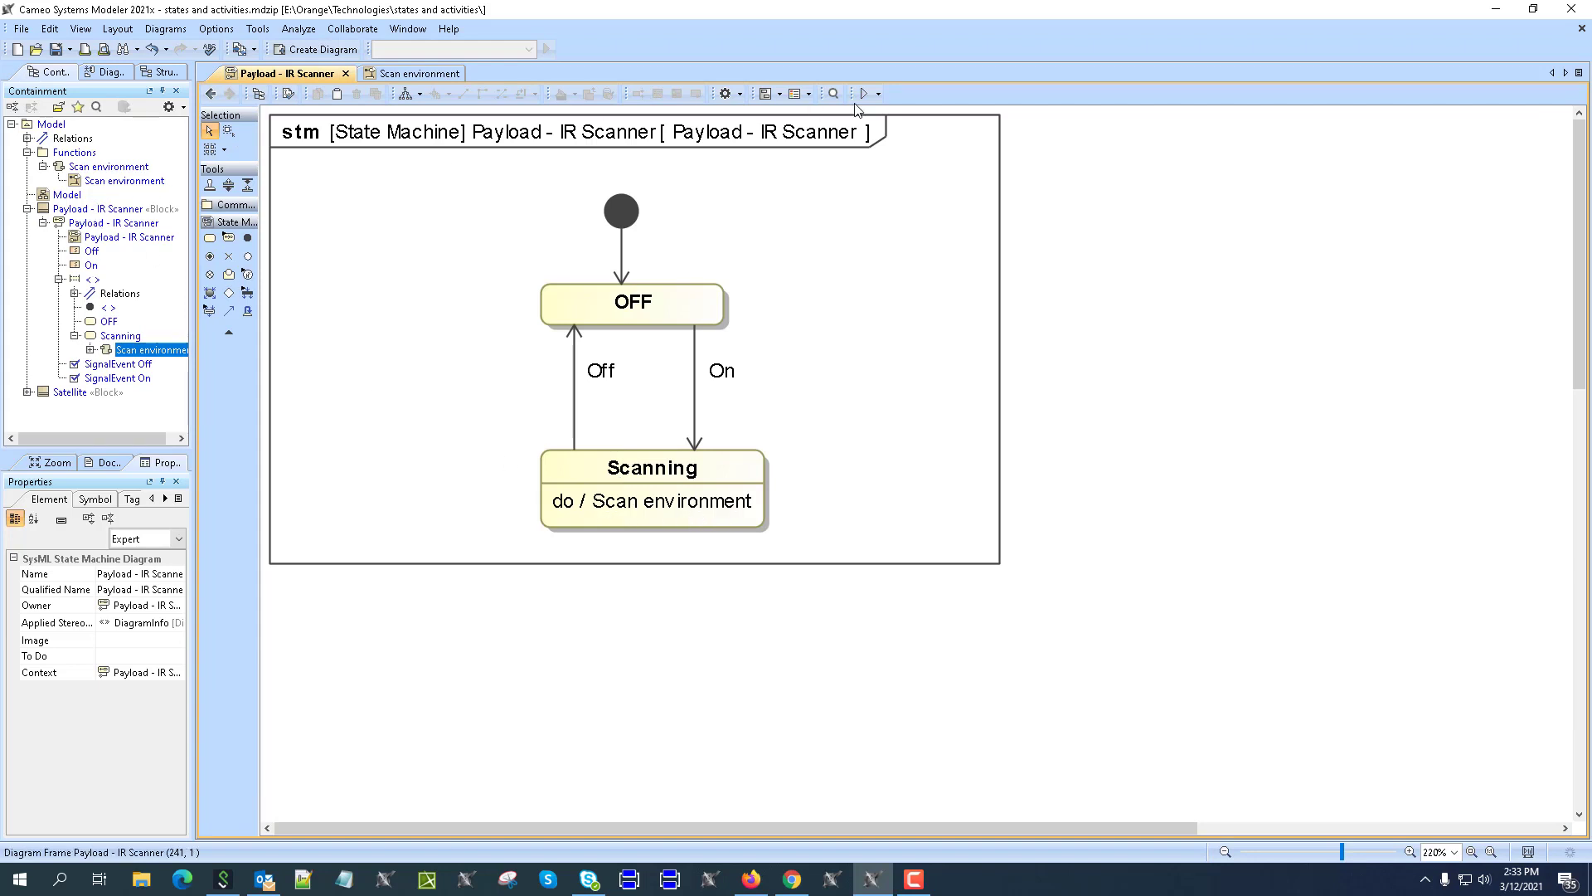
Step: Simulate the Payload - IR Scanner block and fire the On trigger
{"action": "left_click", "coordinate": [878, 94]}
{"action": "left_click", "coordinate": [891, 121]}
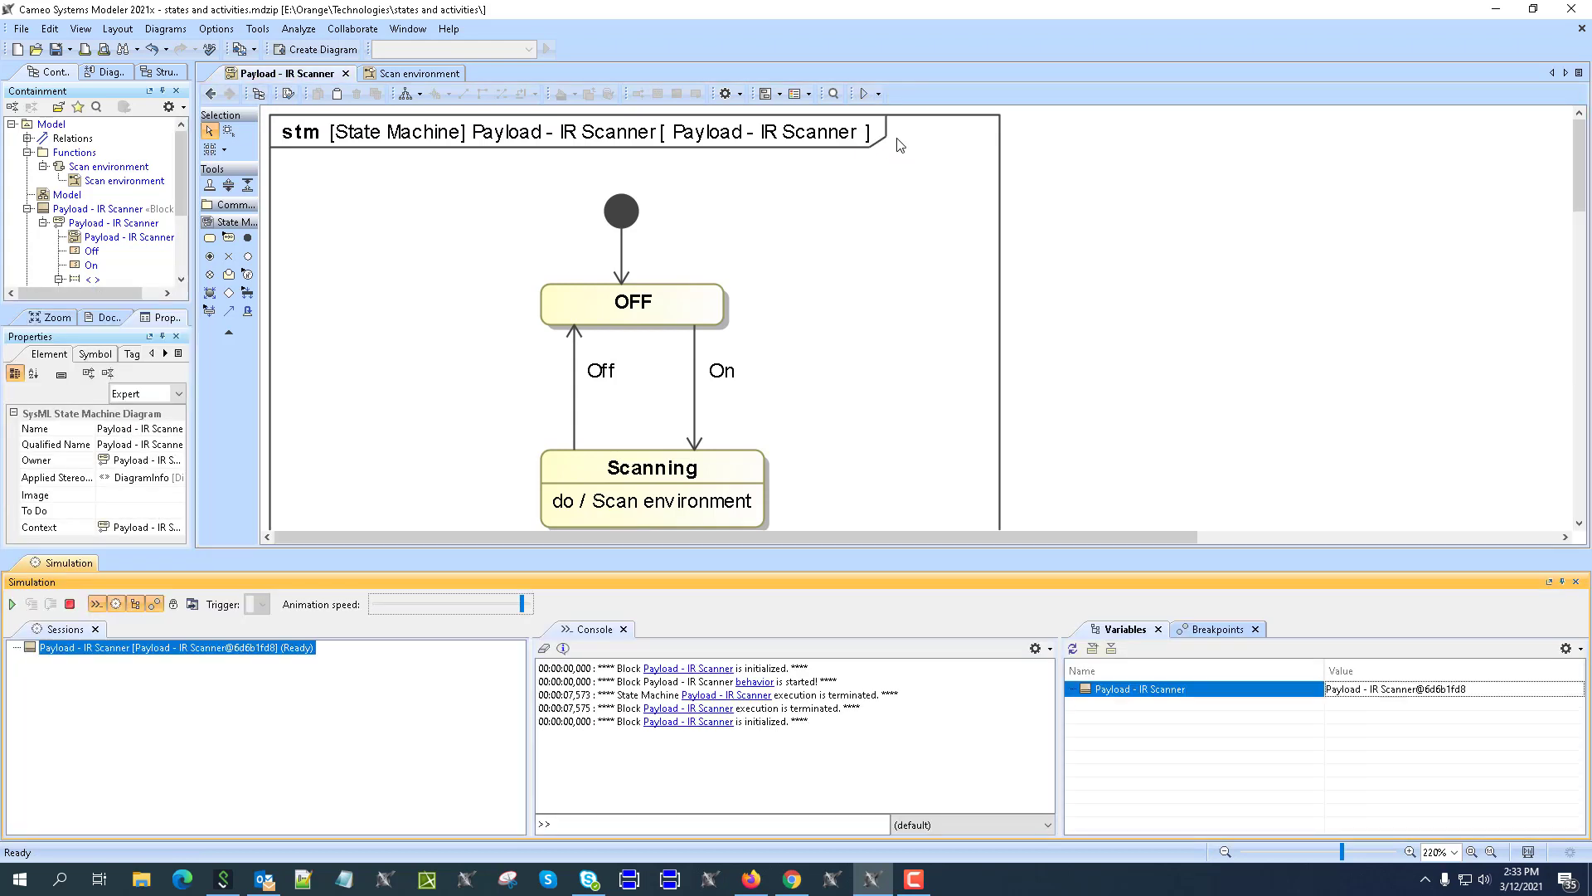
{"action": "left_click", "coordinate": [13, 604]}
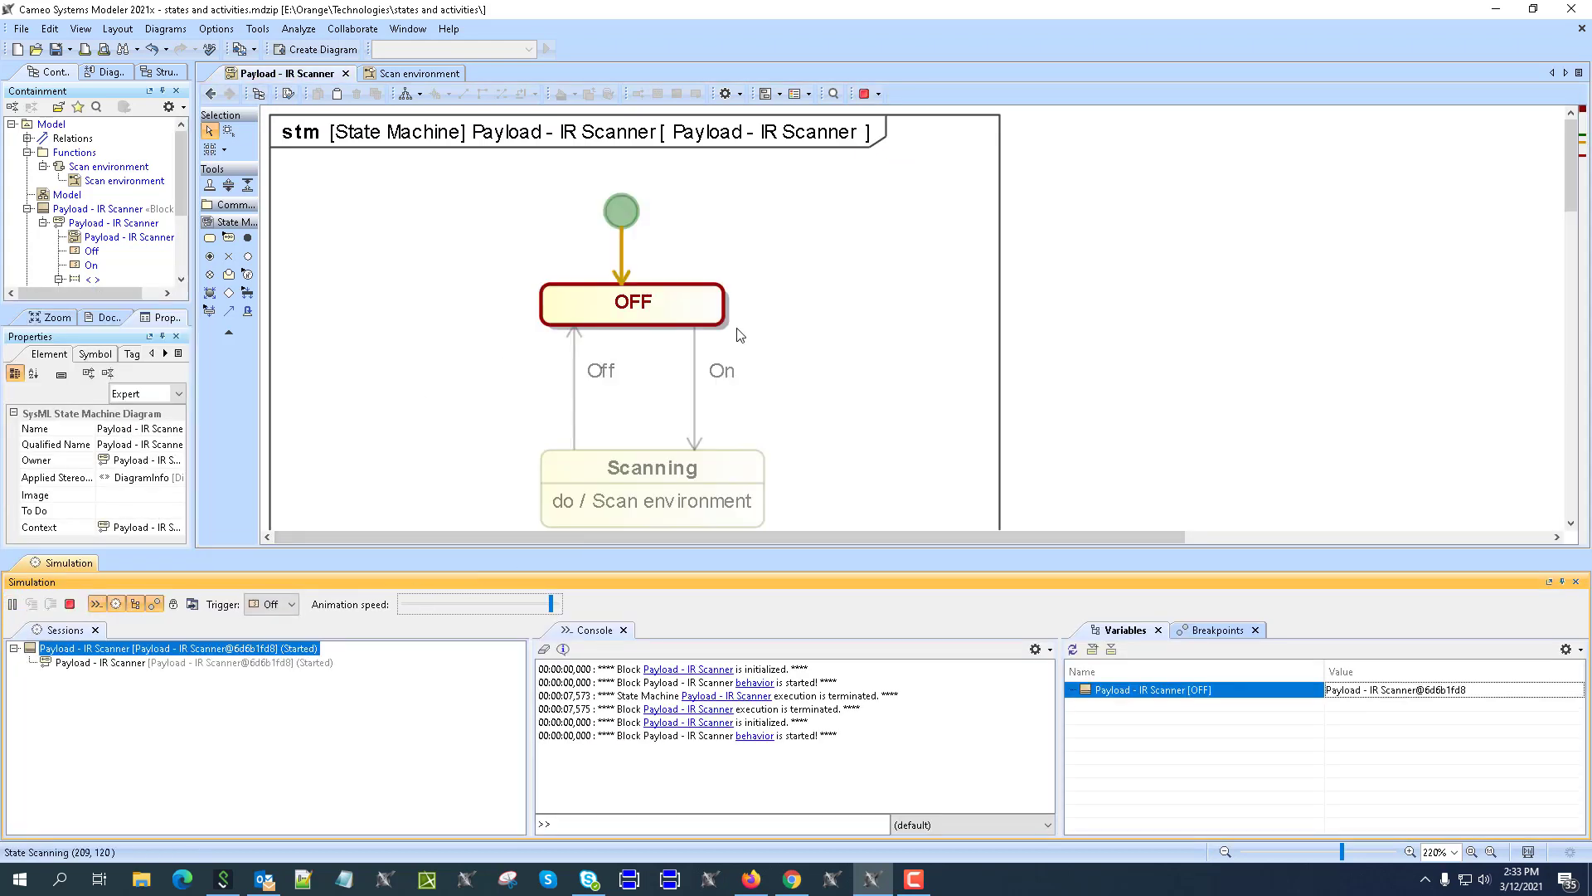
{"action": "left_click", "coordinate": [272, 605]}
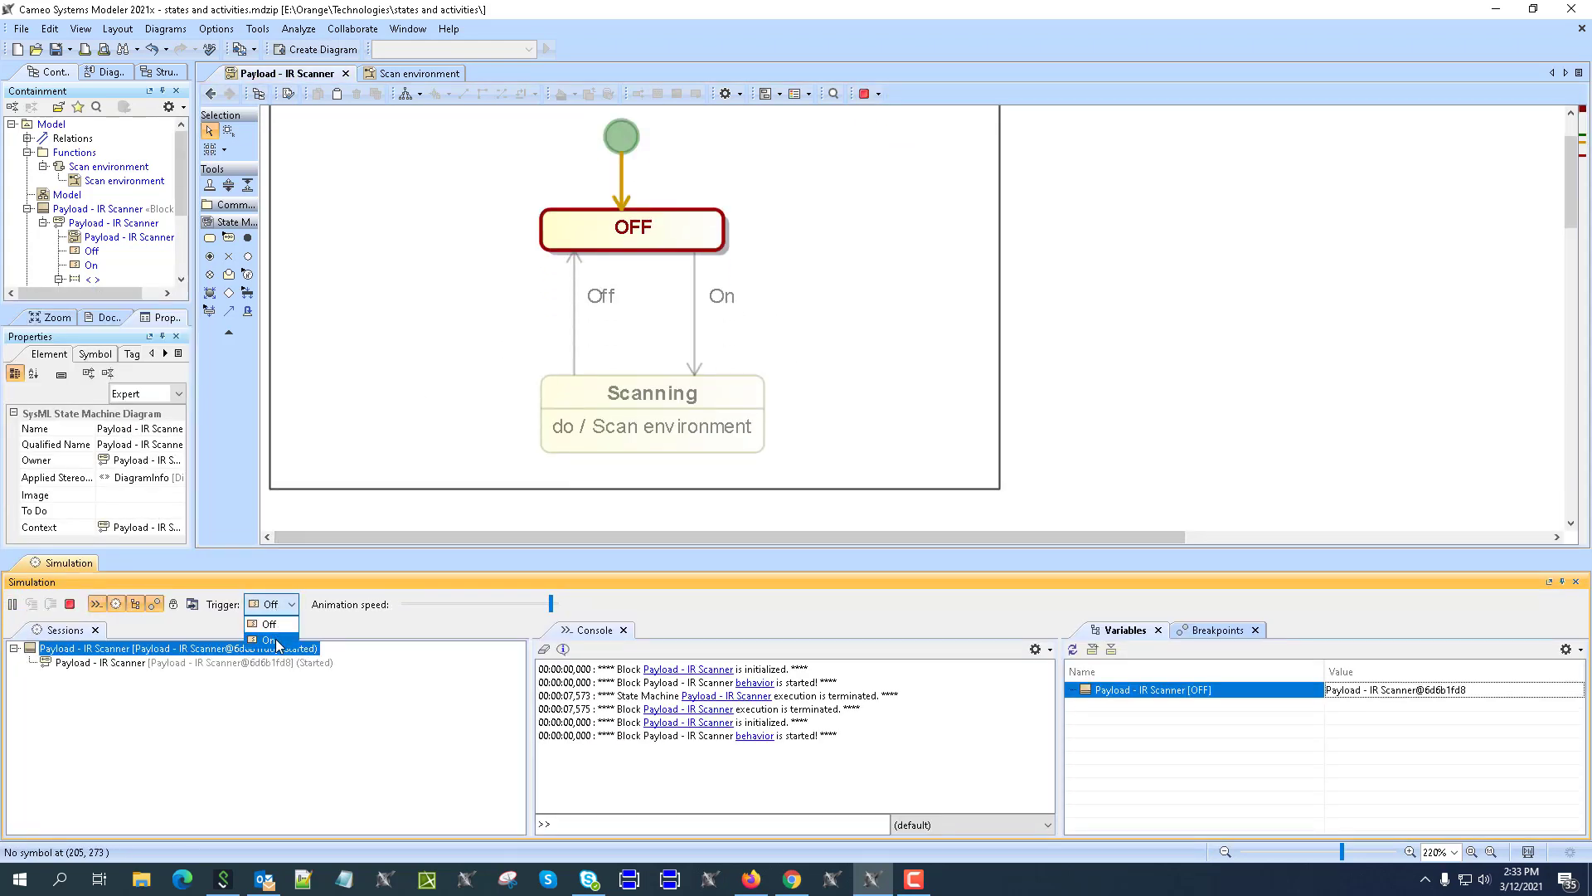
{"action": "left_click", "coordinate": [267, 641]}
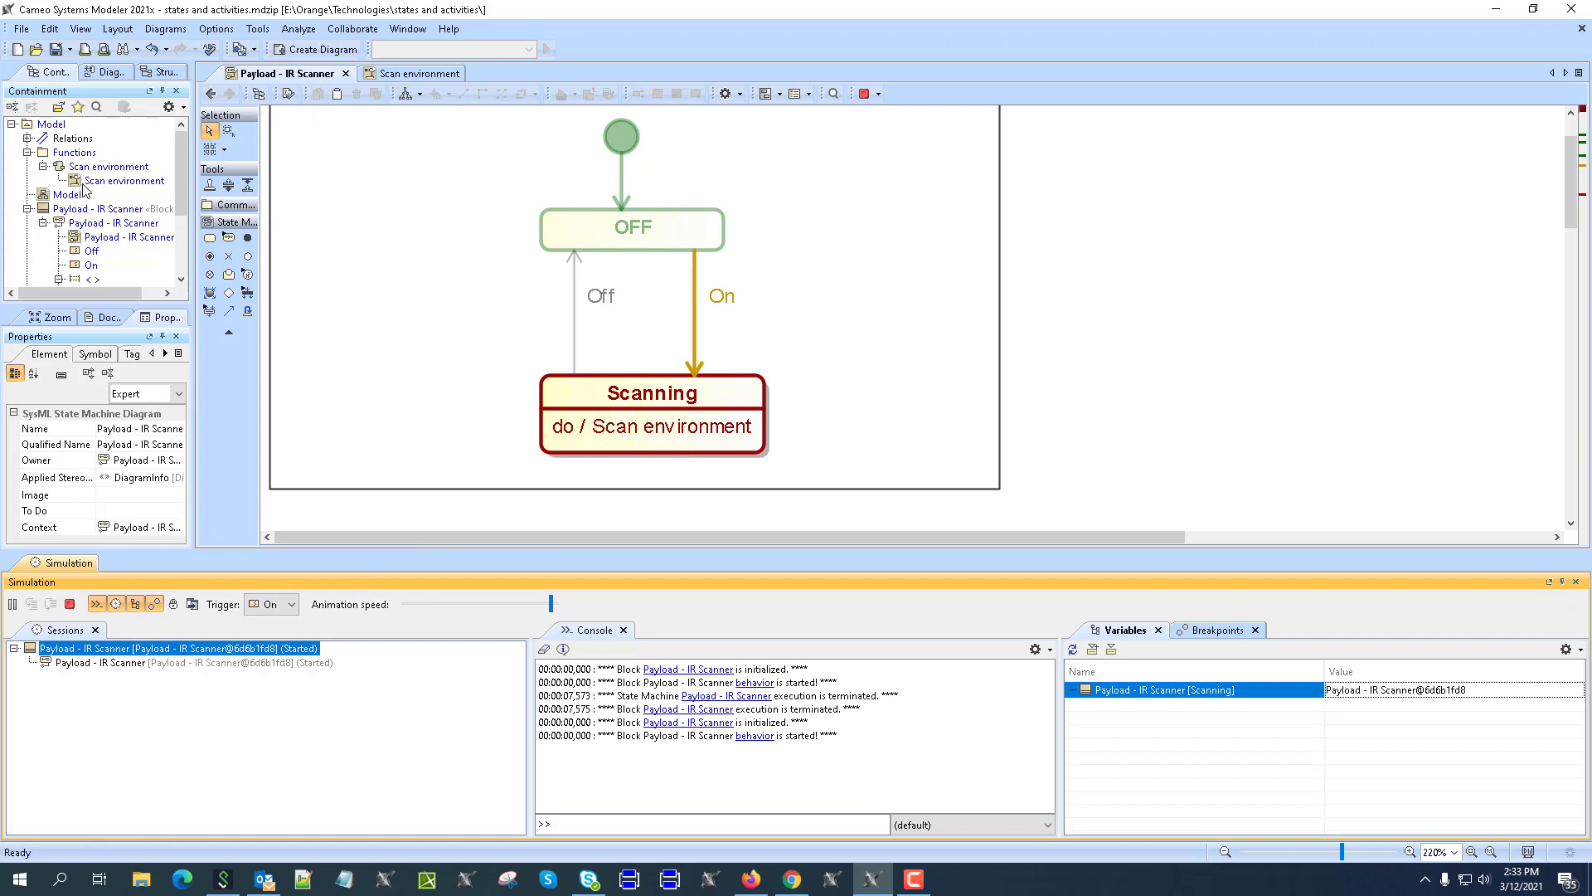
Step: Place the Scan environment activity diagram beside the states in the state machine diagram, displayed as a framed diagram overview
{"action": "left_click_drag", "start_coordinate": [92, 181], "coordinate": [905, 199]}
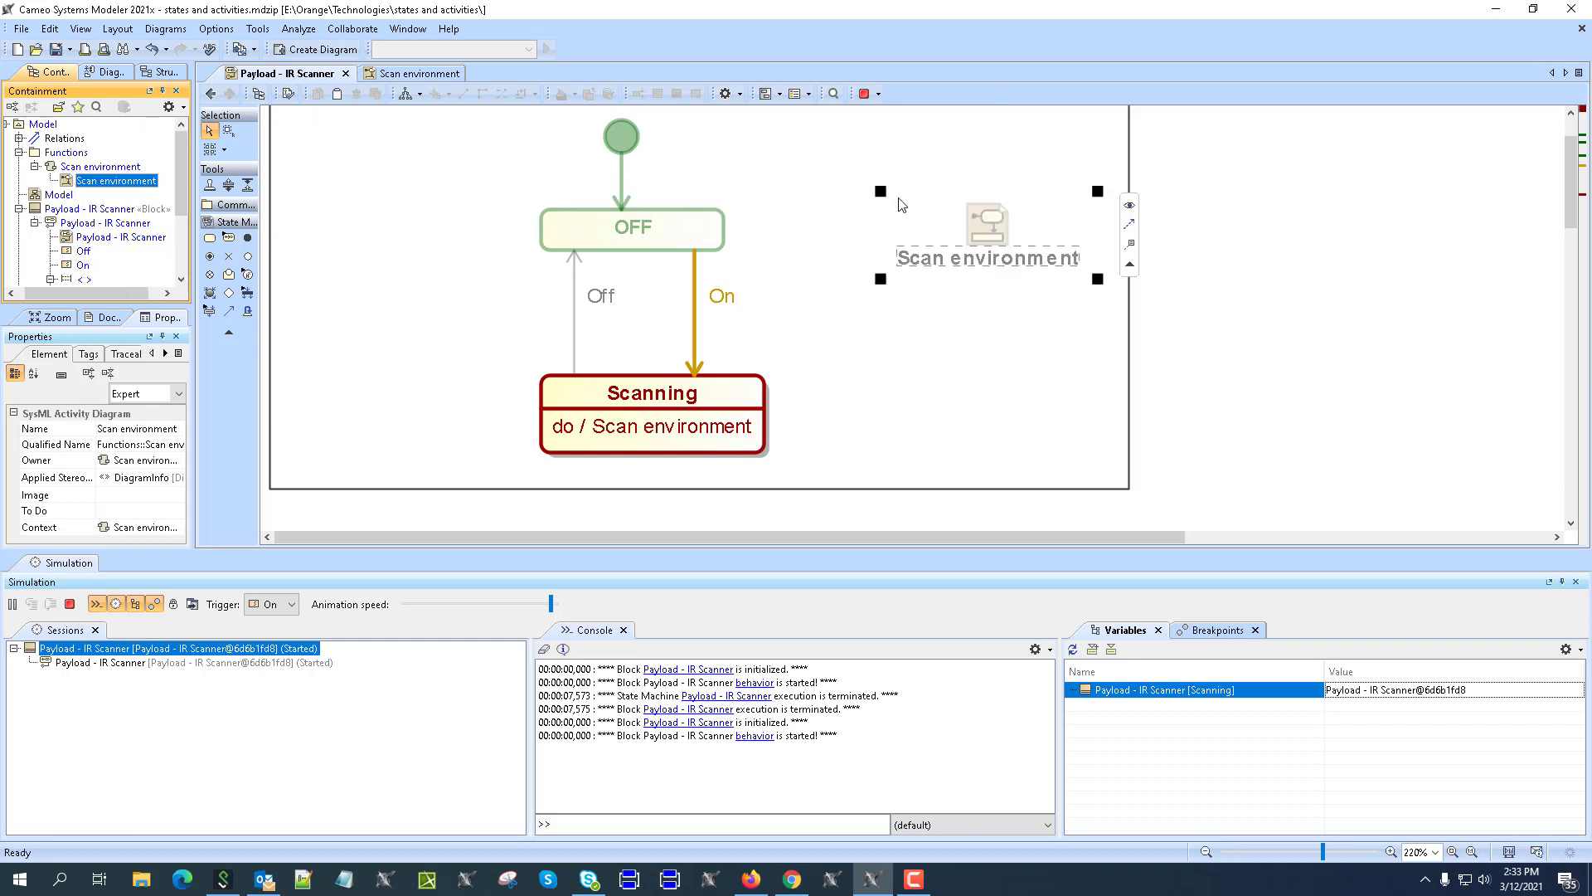
{"action": "left_click", "coordinate": [1130, 207]}
Step: Terminate the running simulation and close its window
{"action": "left_click", "coordinate": [70, 604]}
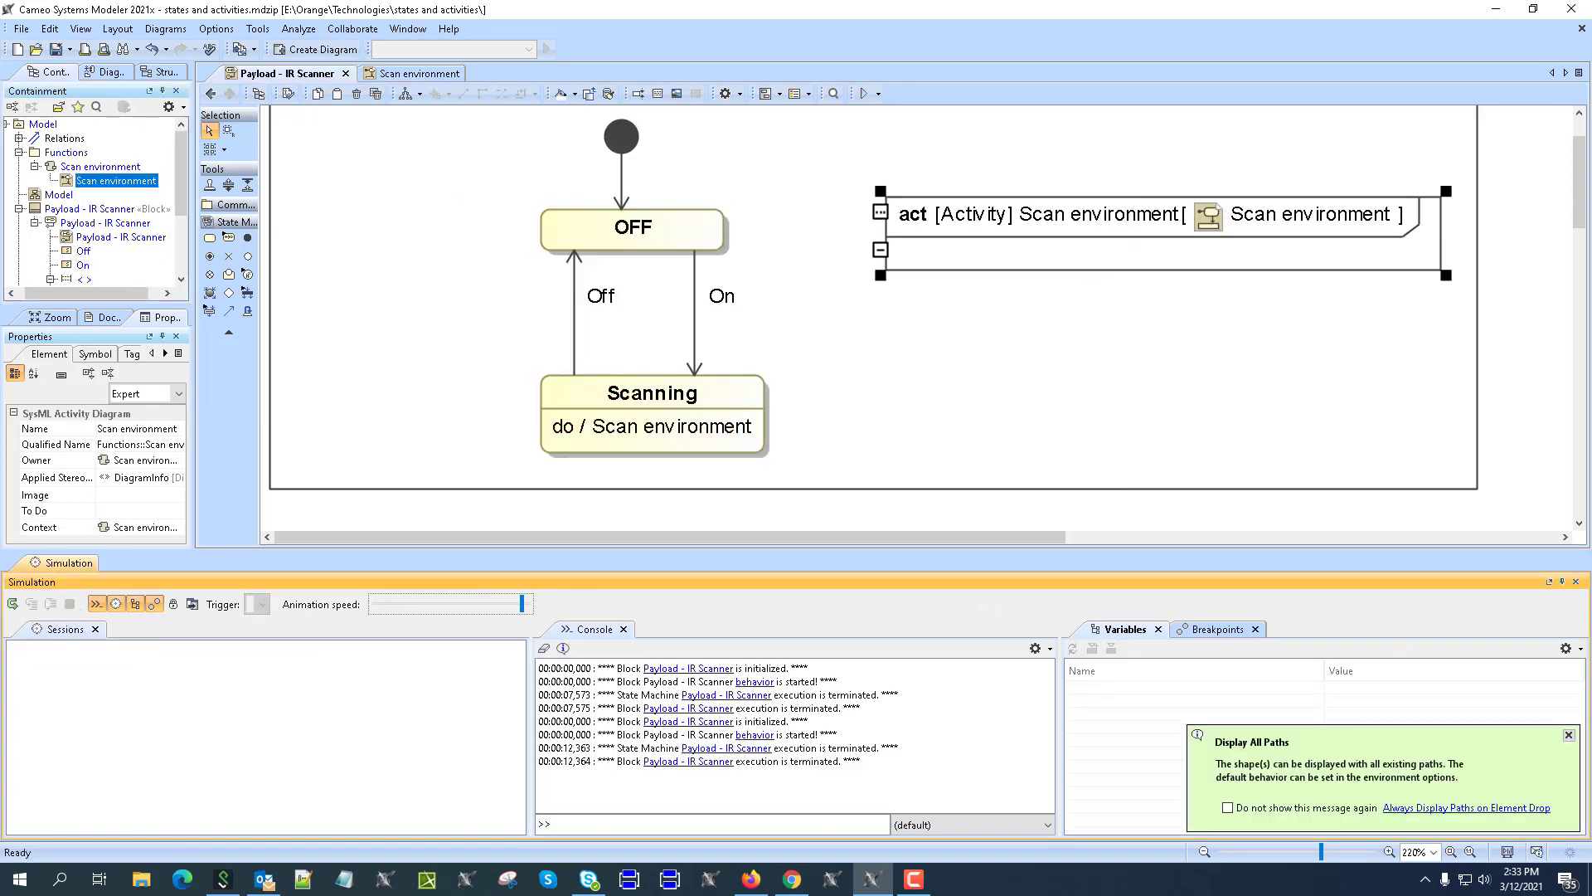
{"action": "left_click", "coordinate": [1569, 734]}
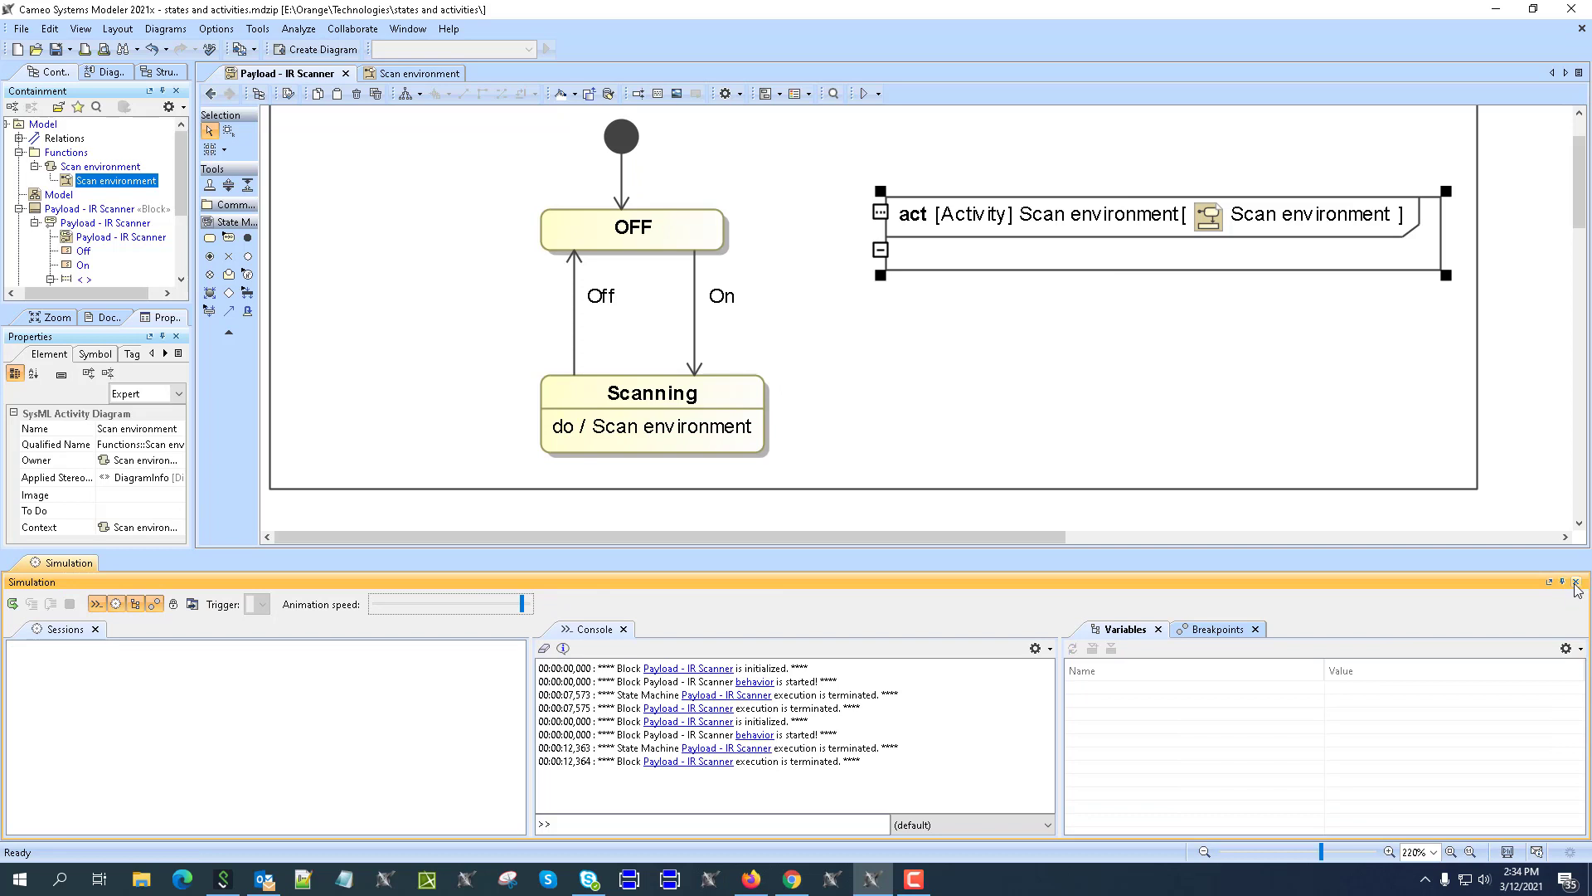
{"action": "left_click", "coordinate": [1577, 582]}
Step: Open the Scan environment activity diagram from its framed overview and place an initial node near the top of it
{"action": "left_click", "coordinate": [1301, 239]}
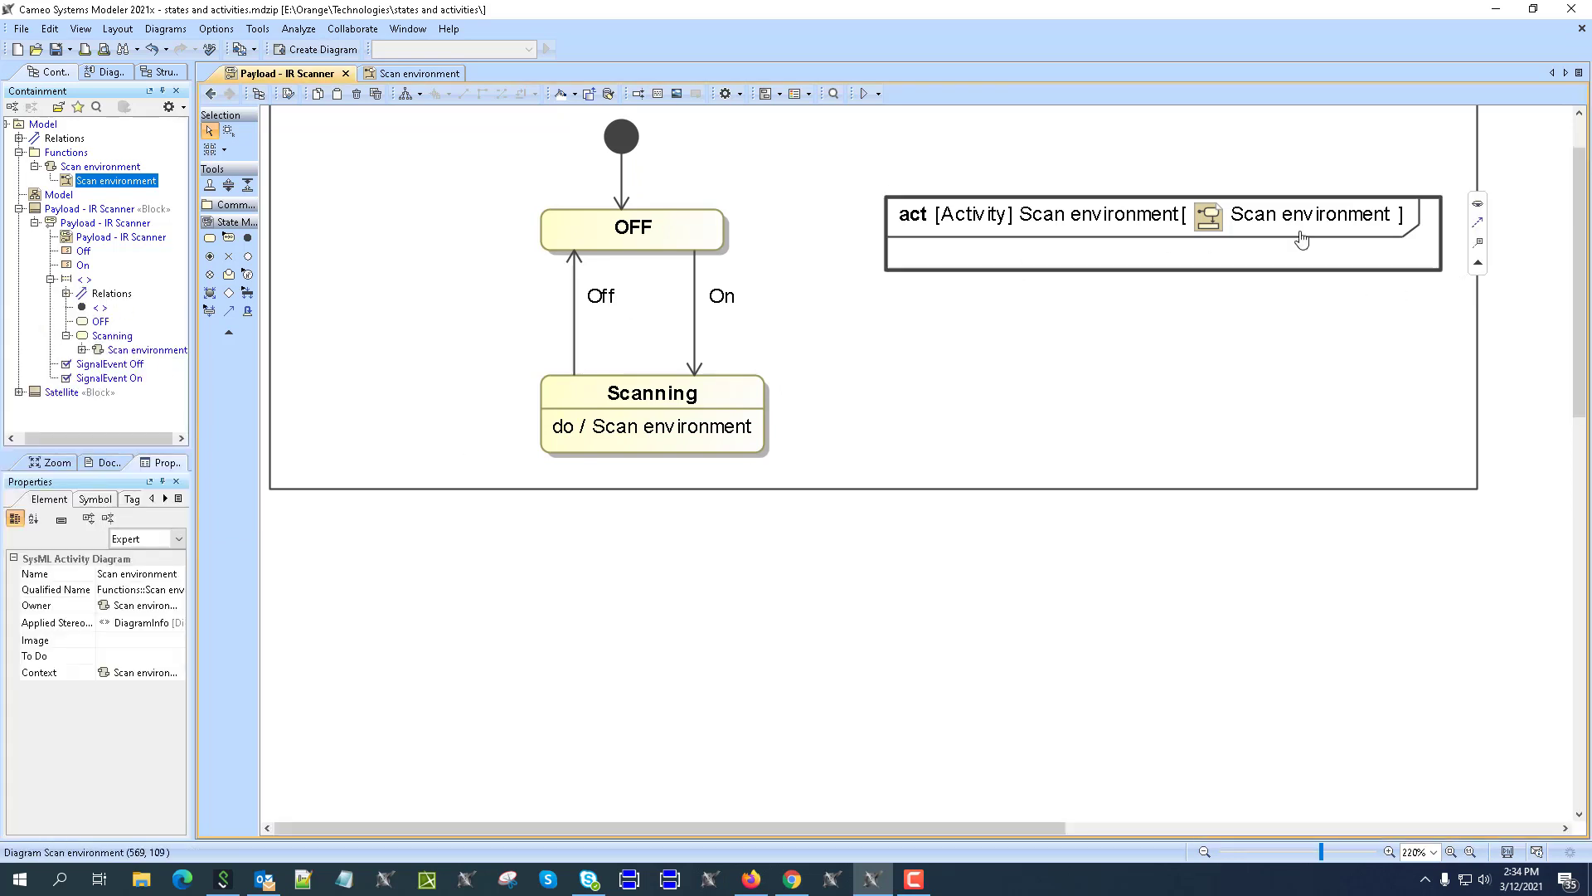
{"action": "double_click", "coordinate": [1302, 240]}
{"action": "left_click", "coordinate": [247, 292]}
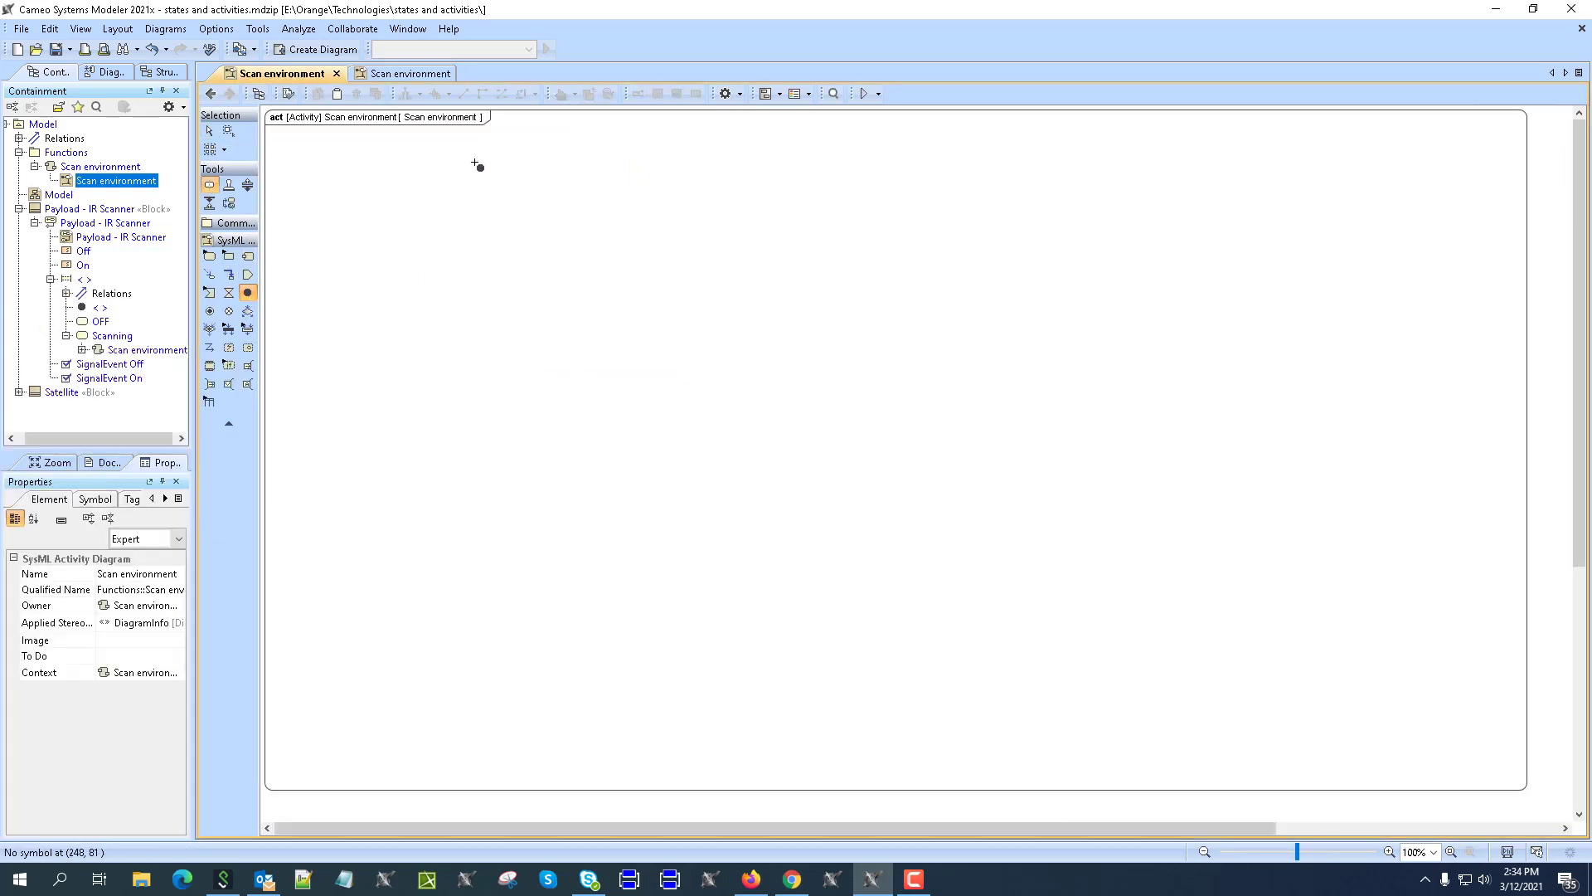
{"action": "left_click", "coordinate": [480, 166]}
Step: Draw a control flow from the initial node to a new action below it named Check parameters
{"action": "left_click", "coordinate": [515, 157]}
{"action": "left_click", "coordinate": [487, 235]}
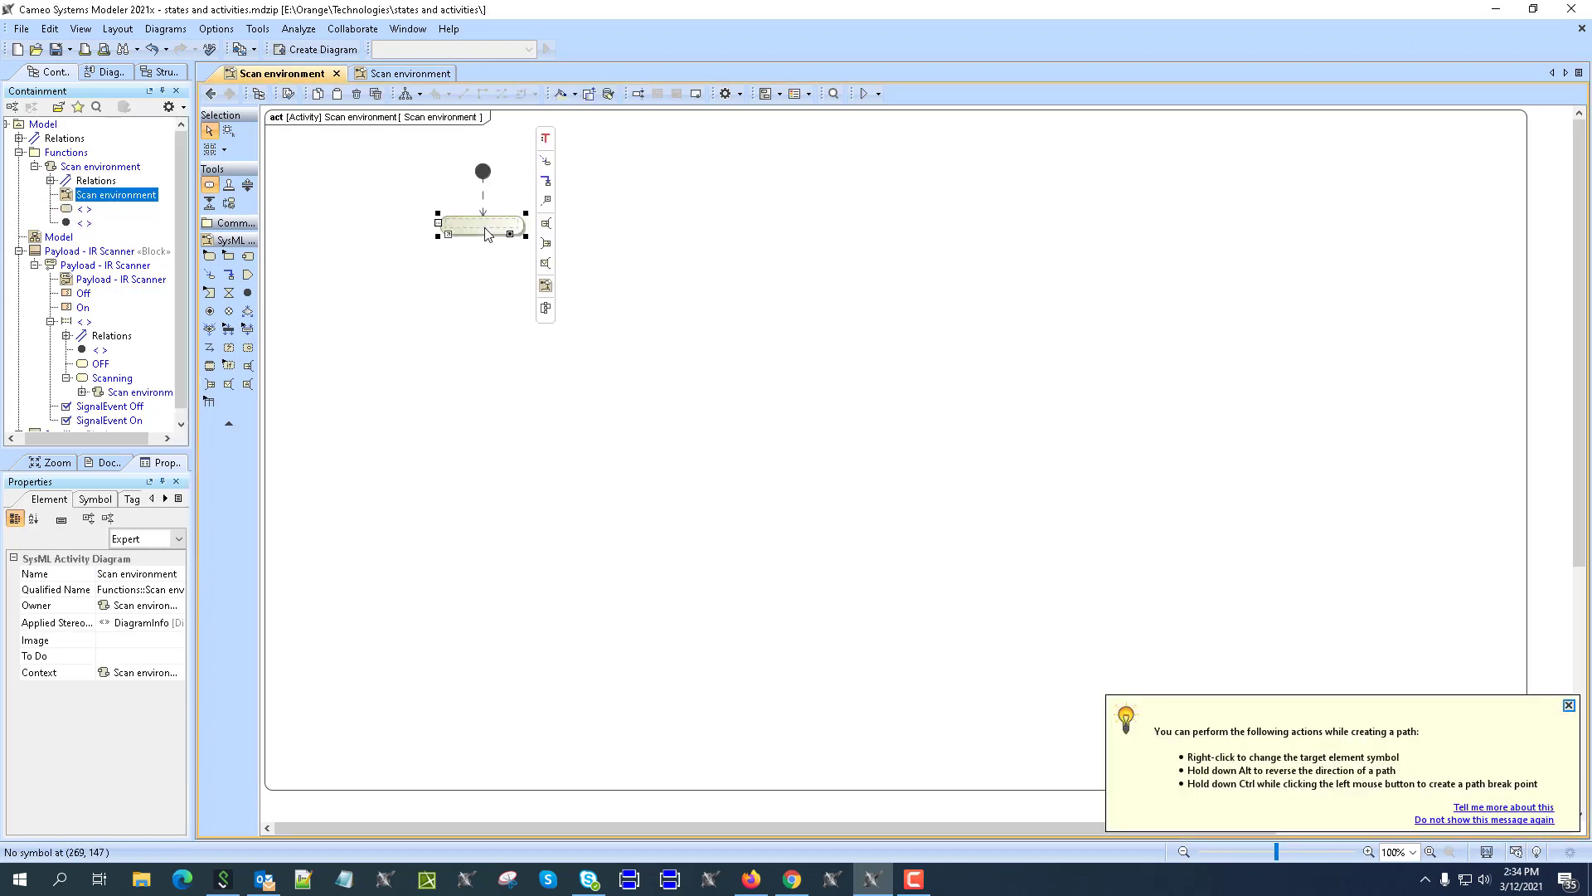
{"action": "type", "text": "Check"}
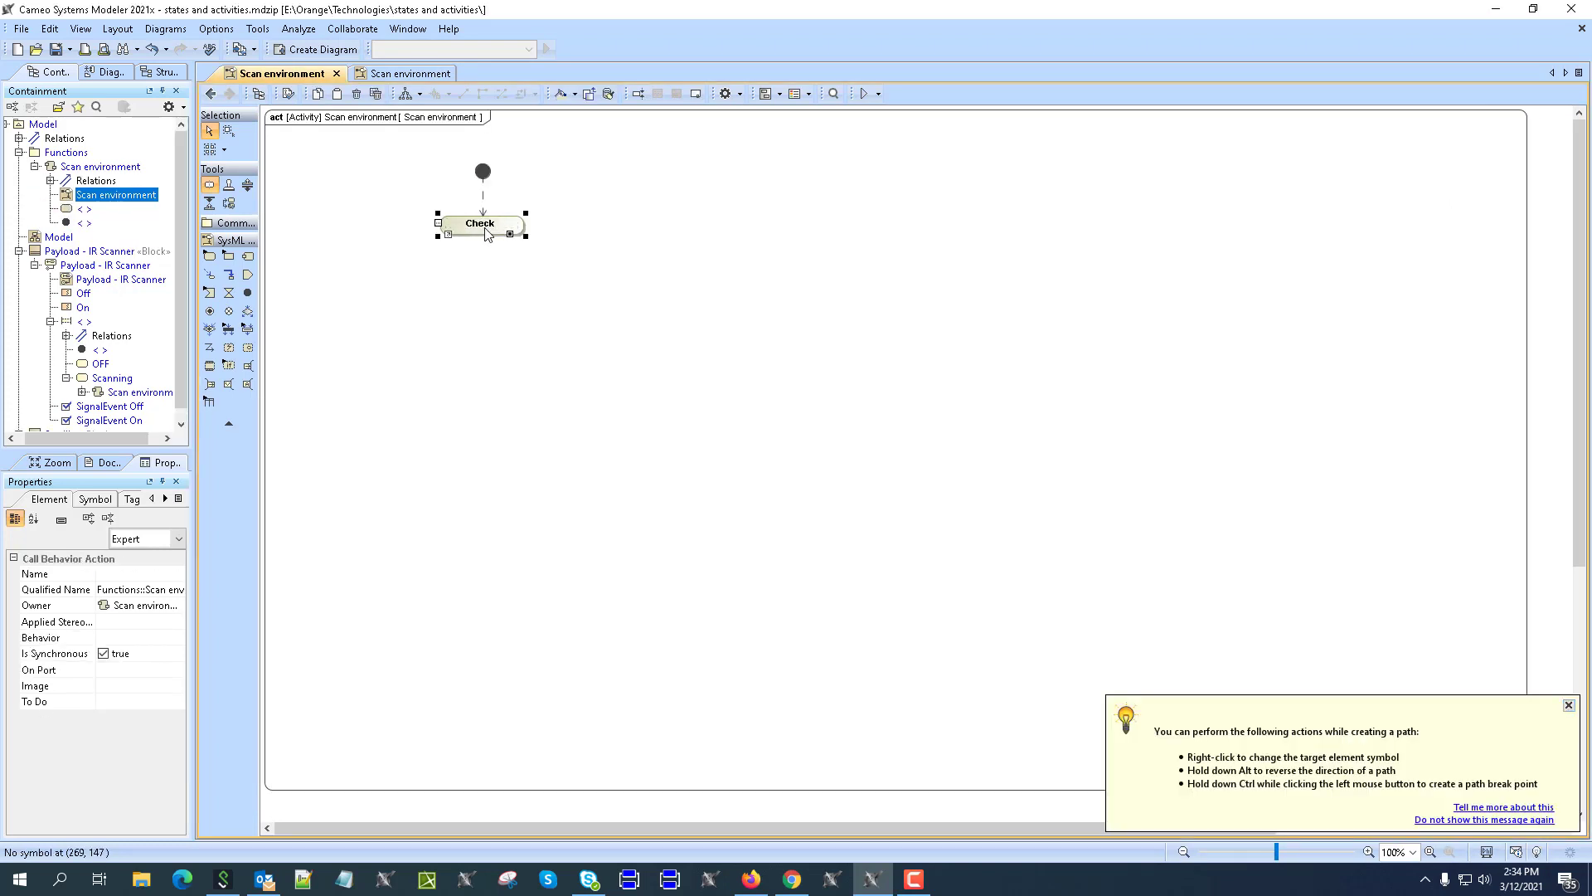
{"action": "type", "text": " parameterd"}
{"action": "key", "text": "BackSpace"}
{"action": "type", "text": "s"}
{"action": "key", "text": "Return"}
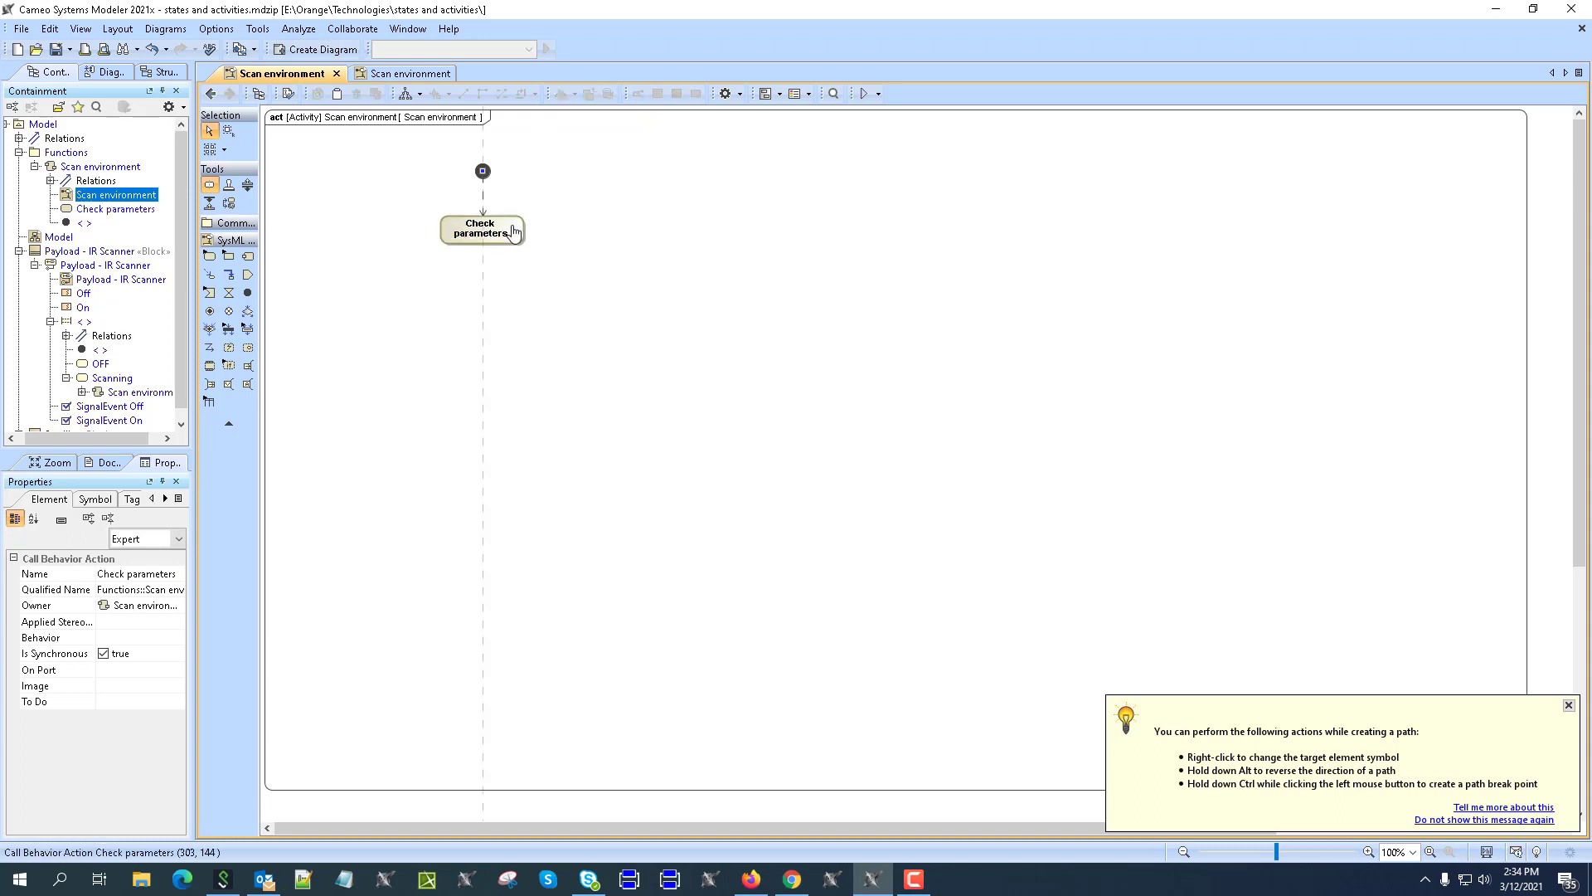
Step: Draw a control flow from the Check parameters action to a new action below it named Scan
{"action": "mouse_move", "coordinate": [508, 232]}
{"action": "left_click", "coordinate": [549, 186]}
{"action": "left_click", "coordinate": [479, 300]}
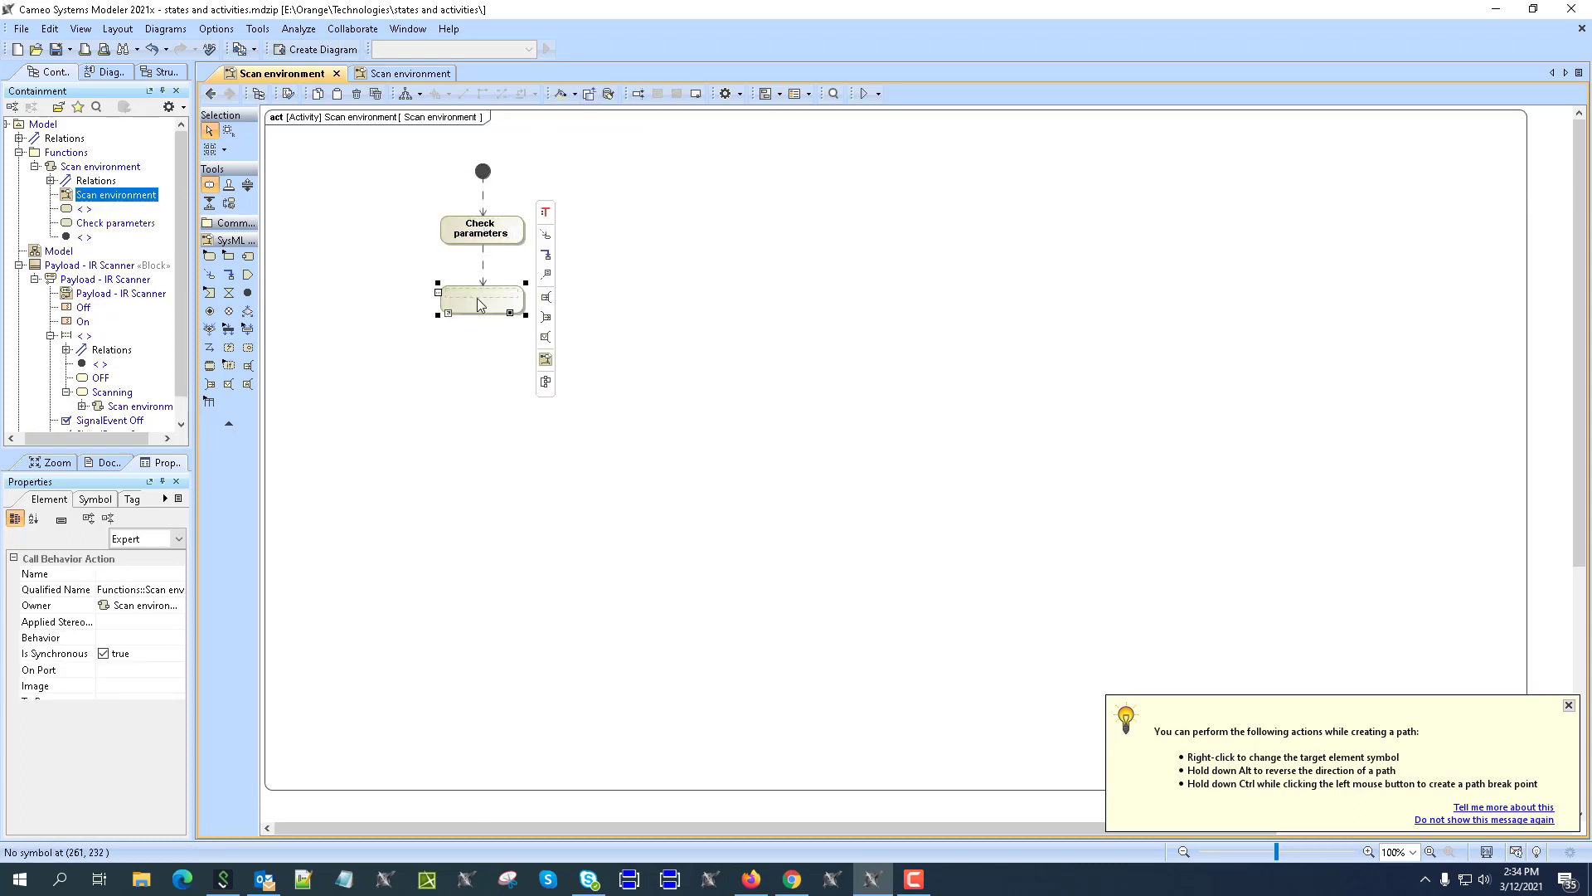
{"action": "type", "text": "Scan"}
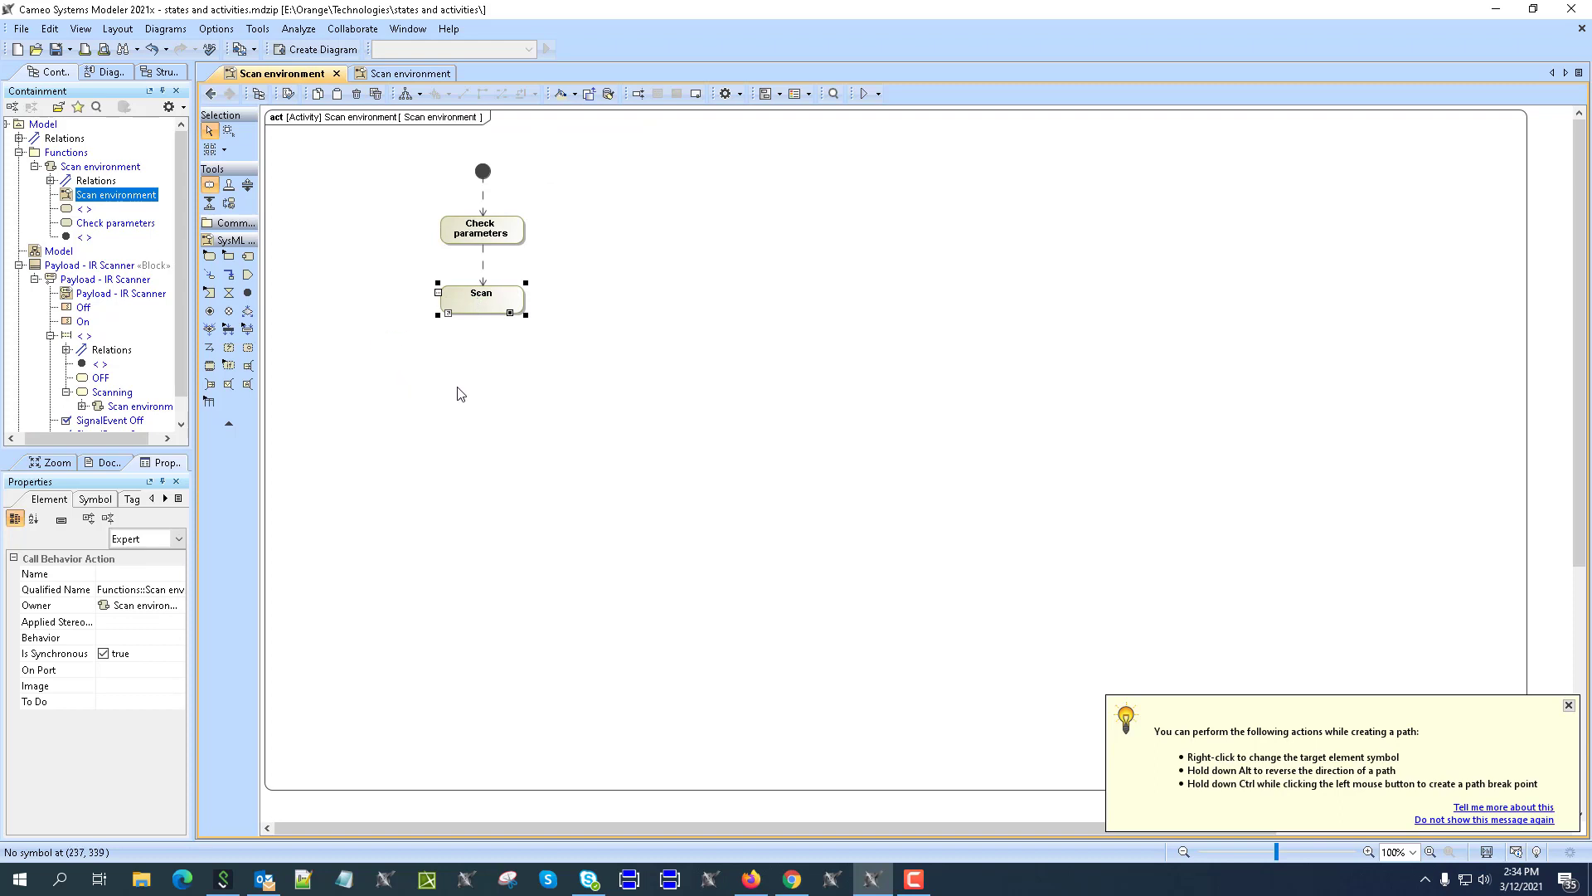
{"action": "key", "text": "Return"}
Step: Draw a control flow from the Scan action to a new activity final node below it
{"action": "left_click", "coordinate": [553, 233]}
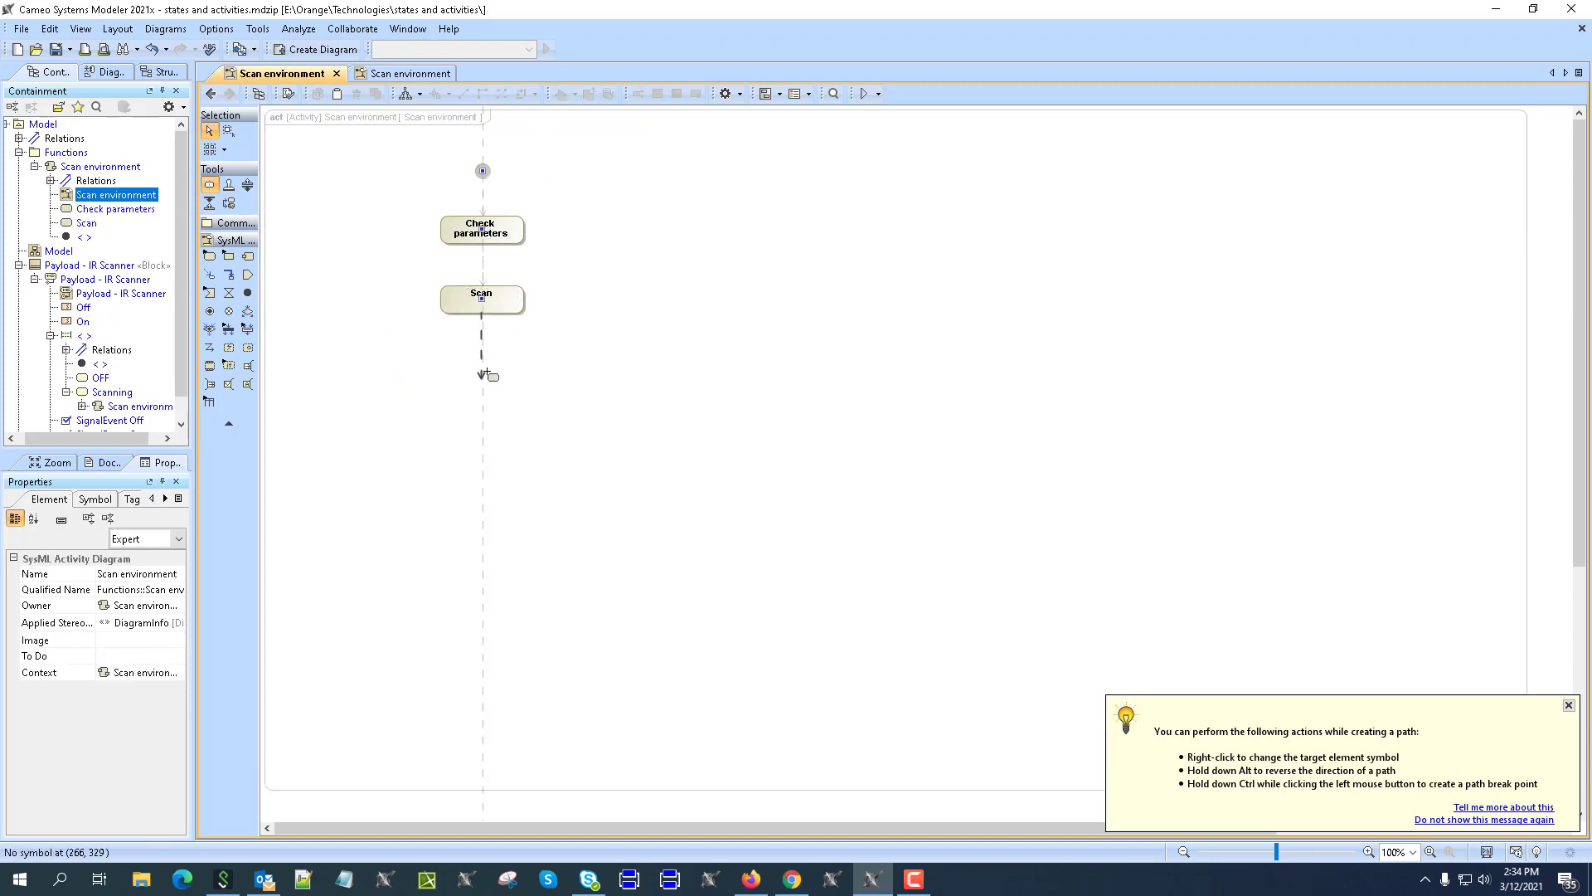
{"action": "left_click", "coordinate": [487, 375]}
{"action": "left_click", "coordinate": [534, 491]}
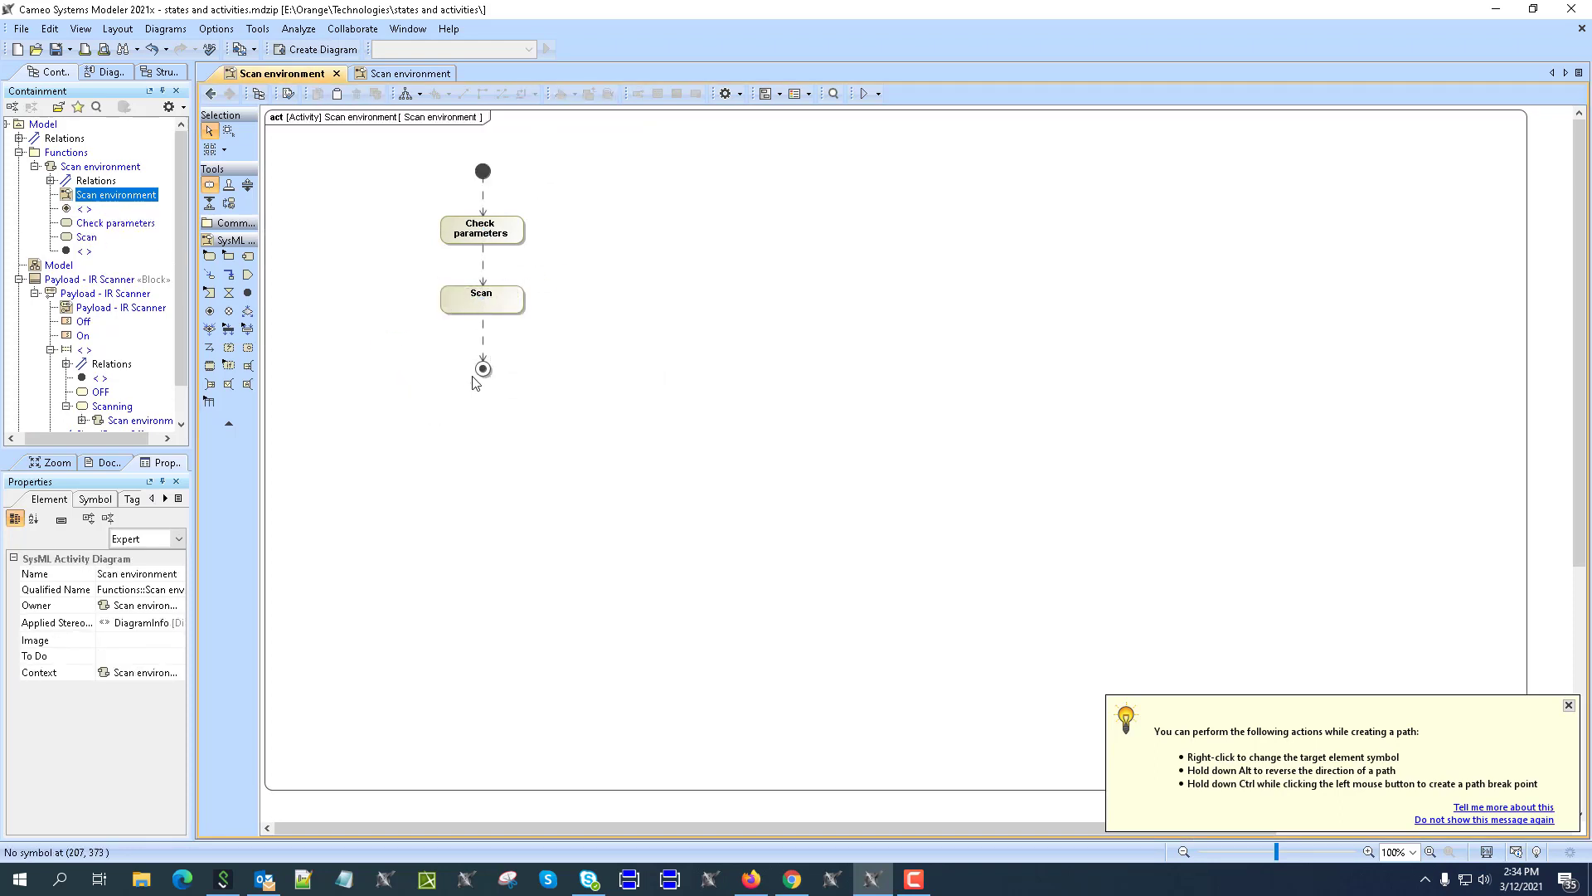
{"action": "left_click", "coordinate": [596, 113]}
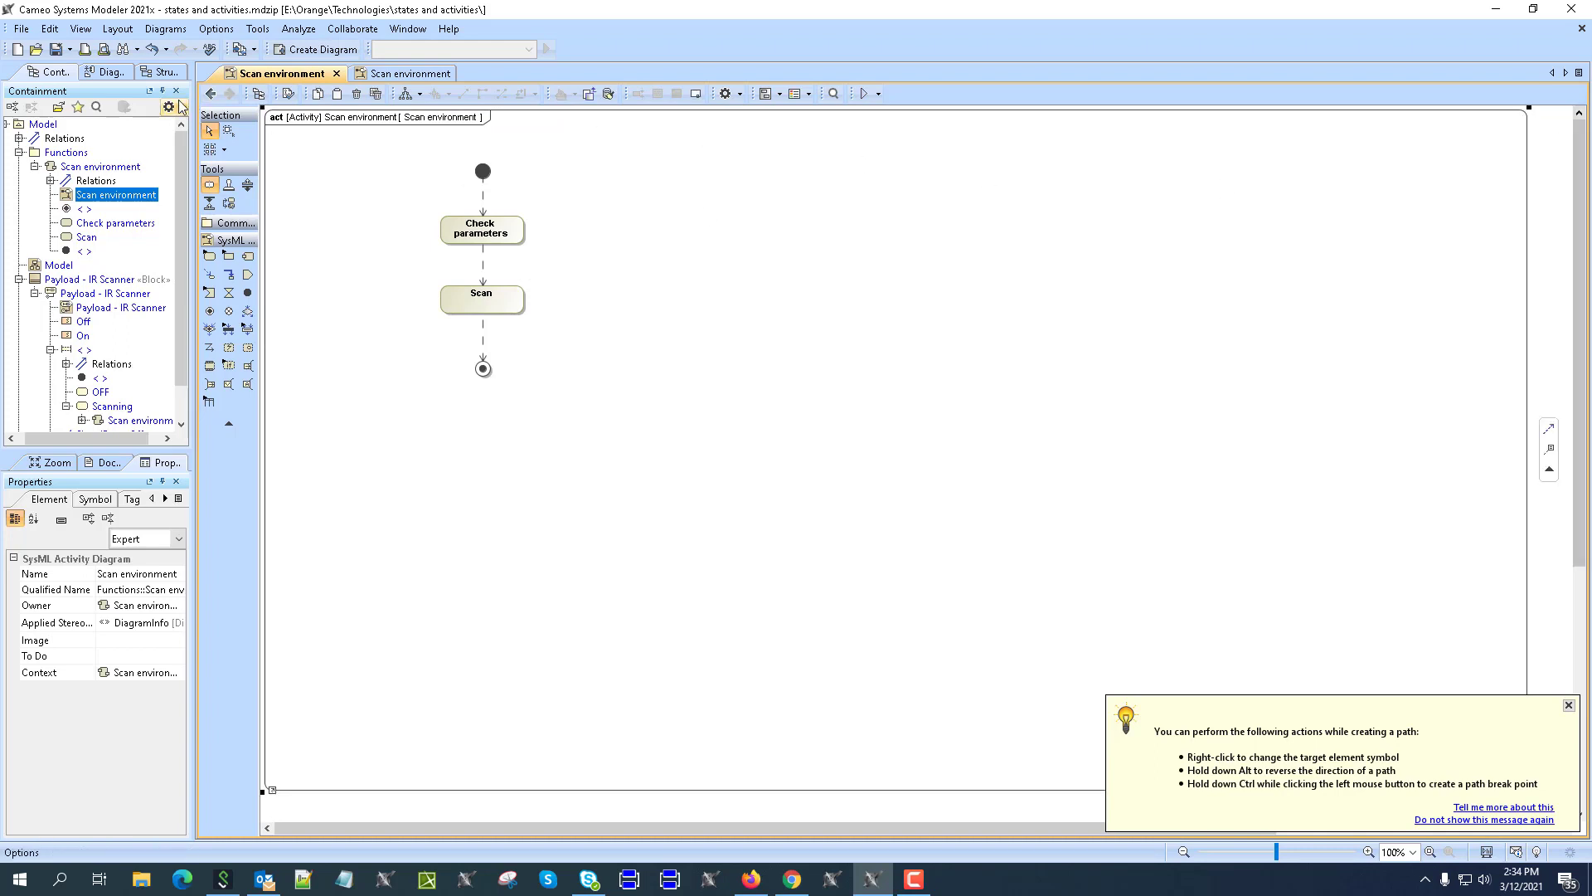
Step: Return to the Payload - IR Scanner state machine diagram, expand the Scan environment overview to show its contents, and reposition it beside the states
{"action": "left_click", "coordinate": [210, 94]}
{"action": "left_click", "coordinate": [1407, 285]}
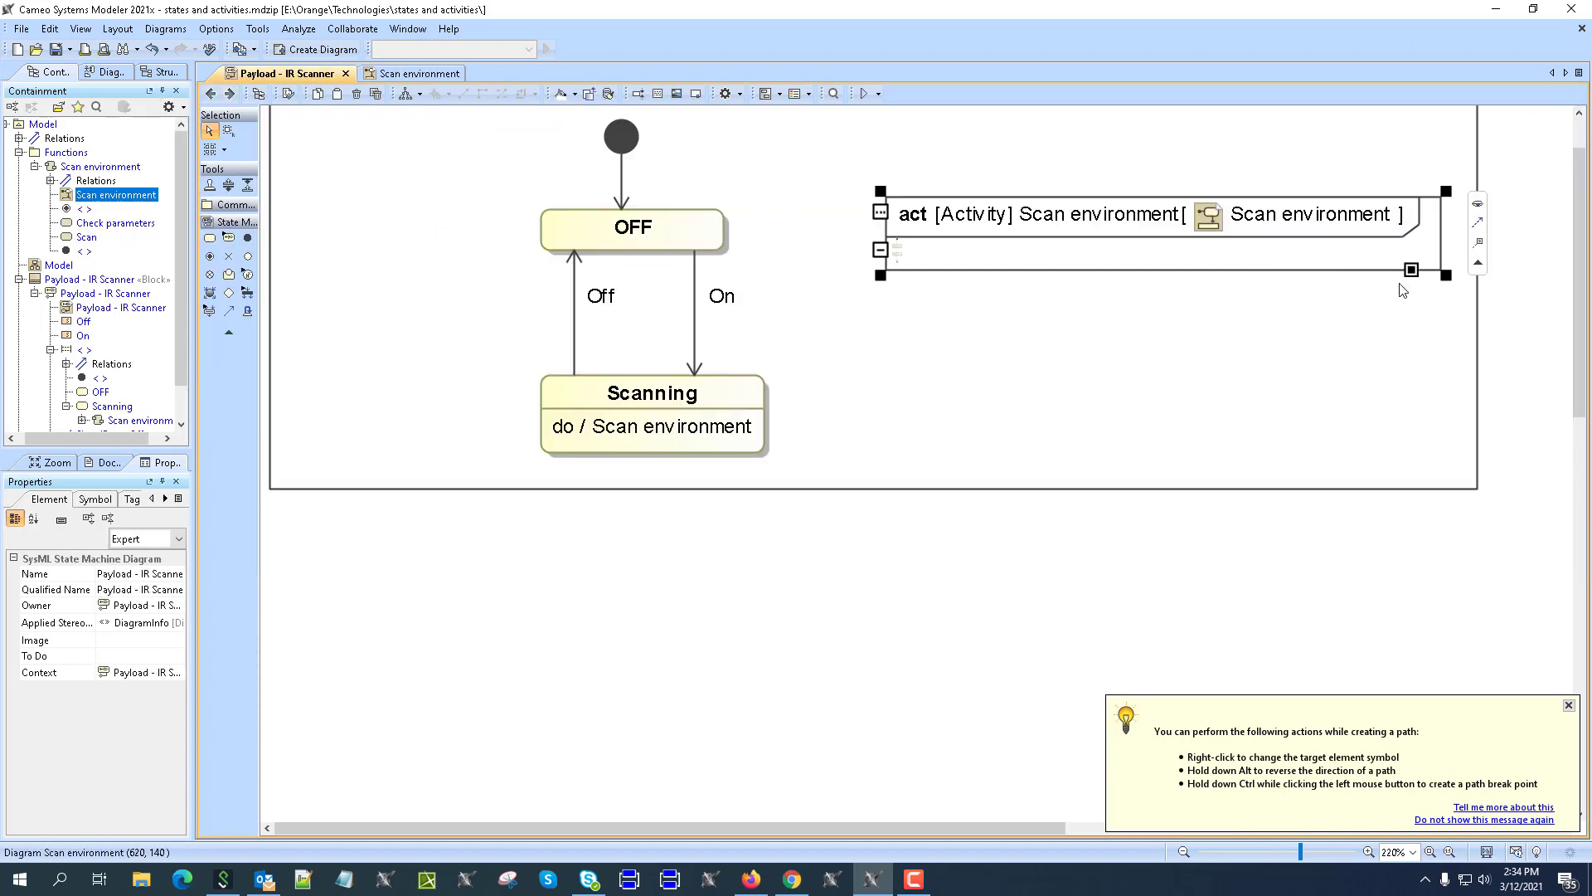
{"action": "left_click_drag", "start_coordinate": [1248, 481], "coordinate": [1210, 417]}
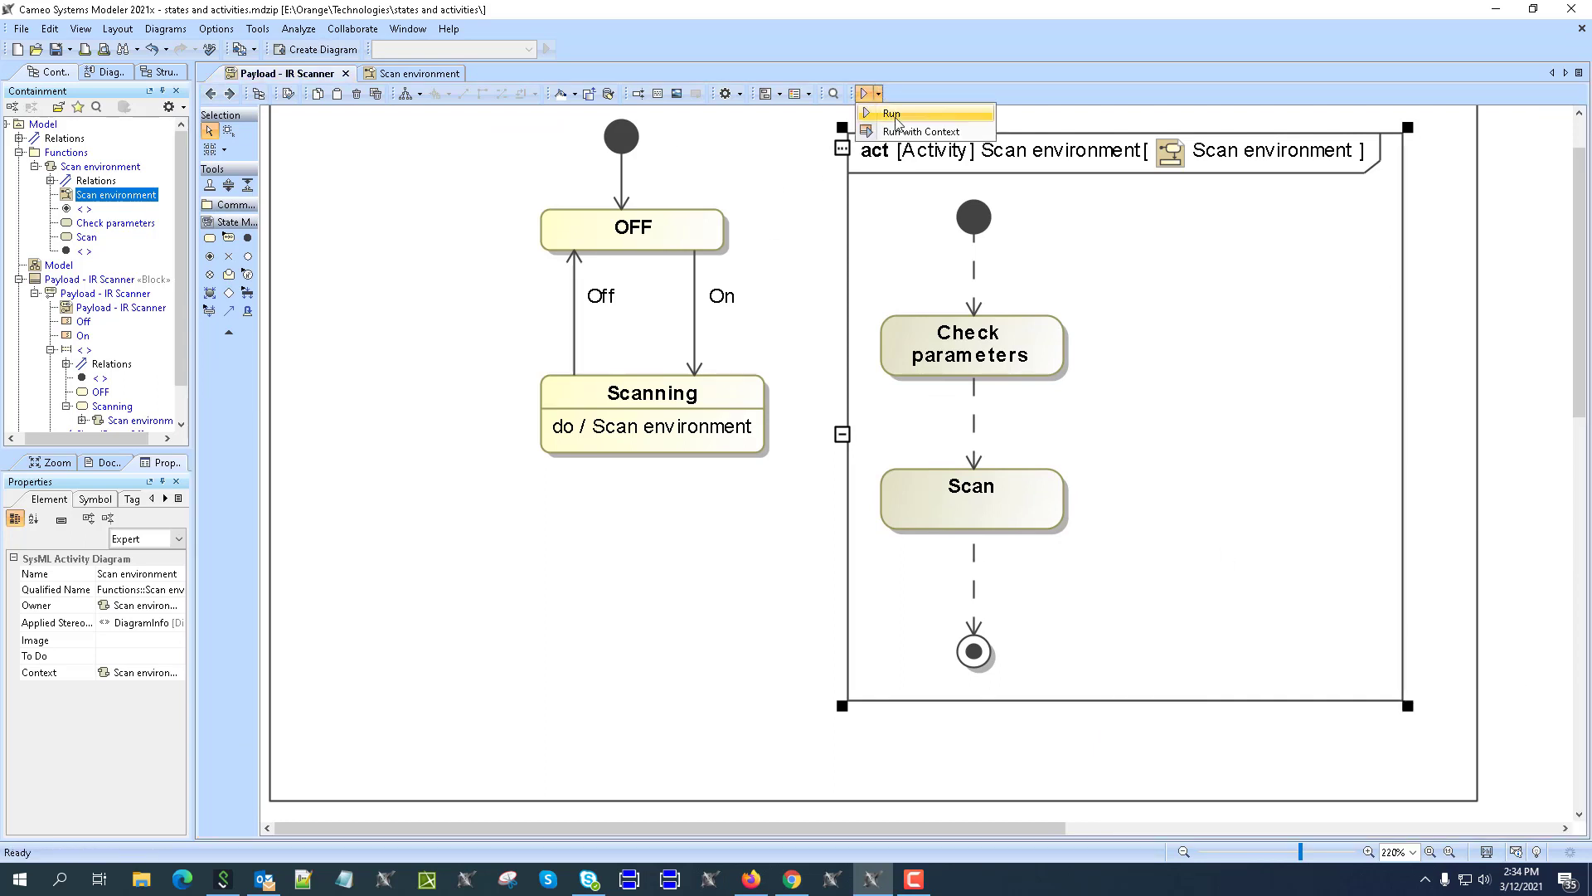
Step: Run the Payload - IR Scanner simulation and send the On trigger to move from OFF to Scanning
{"action": "left_click", "coordinate": [863, 94]}
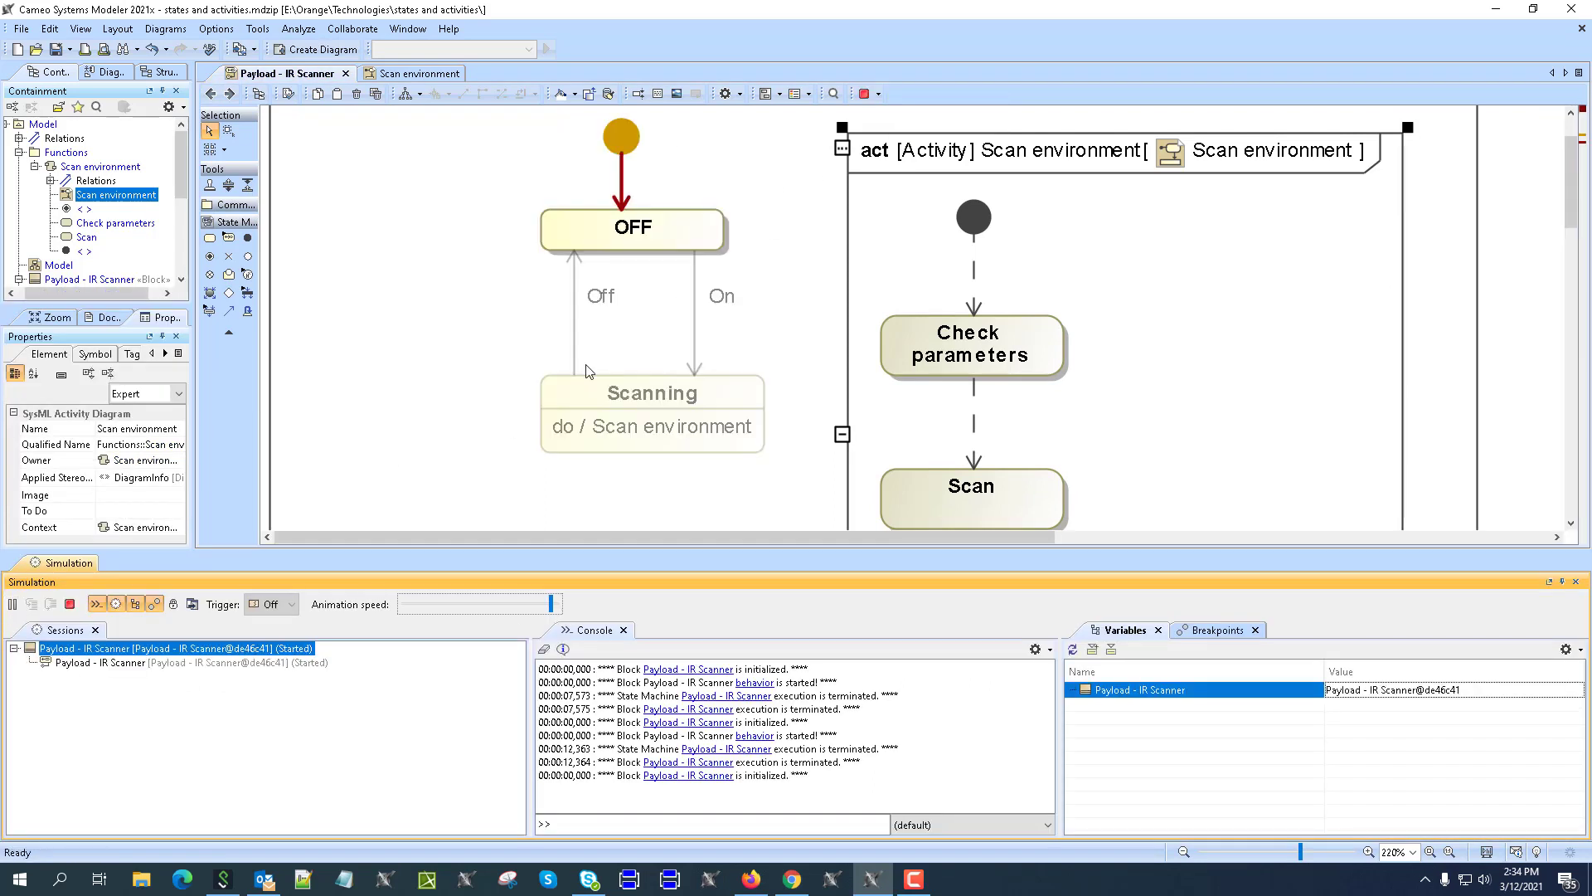
{"action": "left_click", "coordinate": [271, 604]}
{"action": "left_click", "coordinate": [269, 636]}
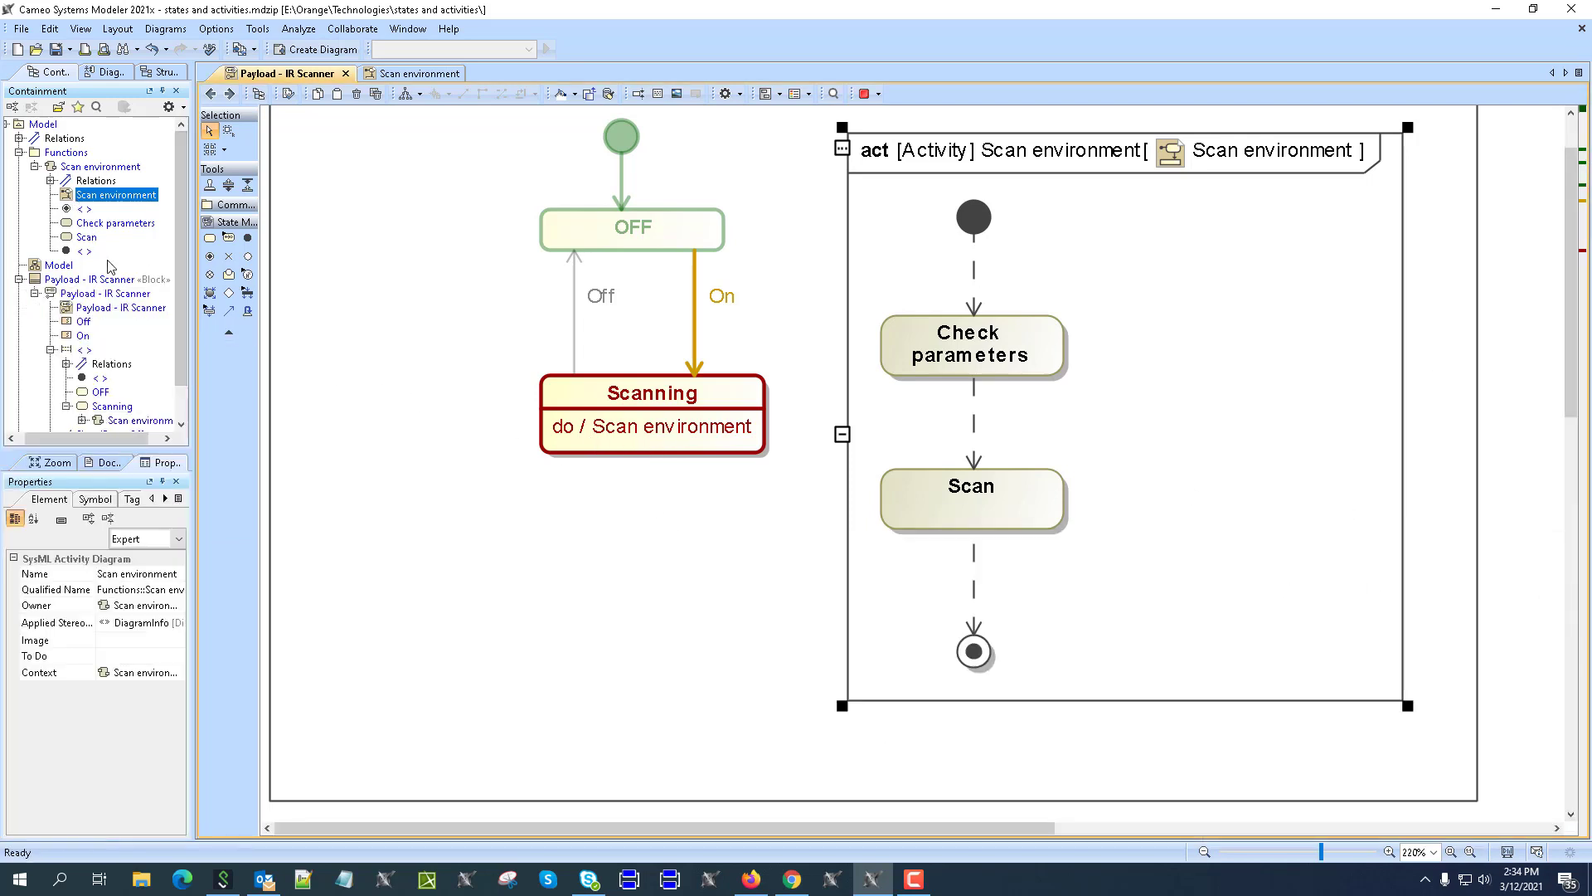
{"action": "scroll", "coordinate": [108, 266], "scroll_direction": "down", "scroll_amount": 1}
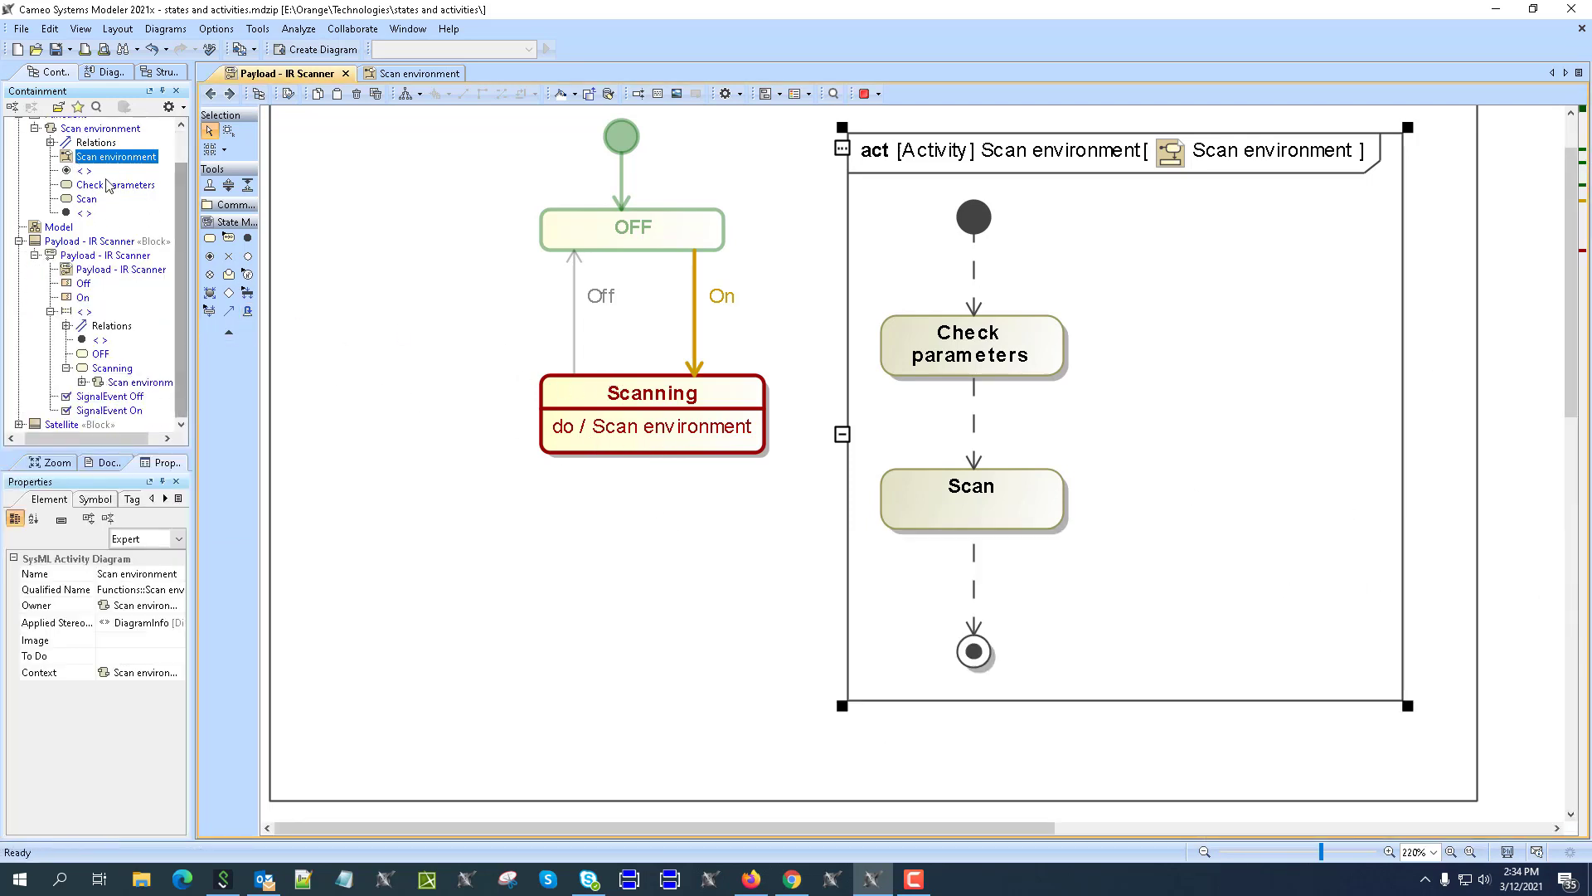
{"action": "left_click", "coordinate": [74, 128]}
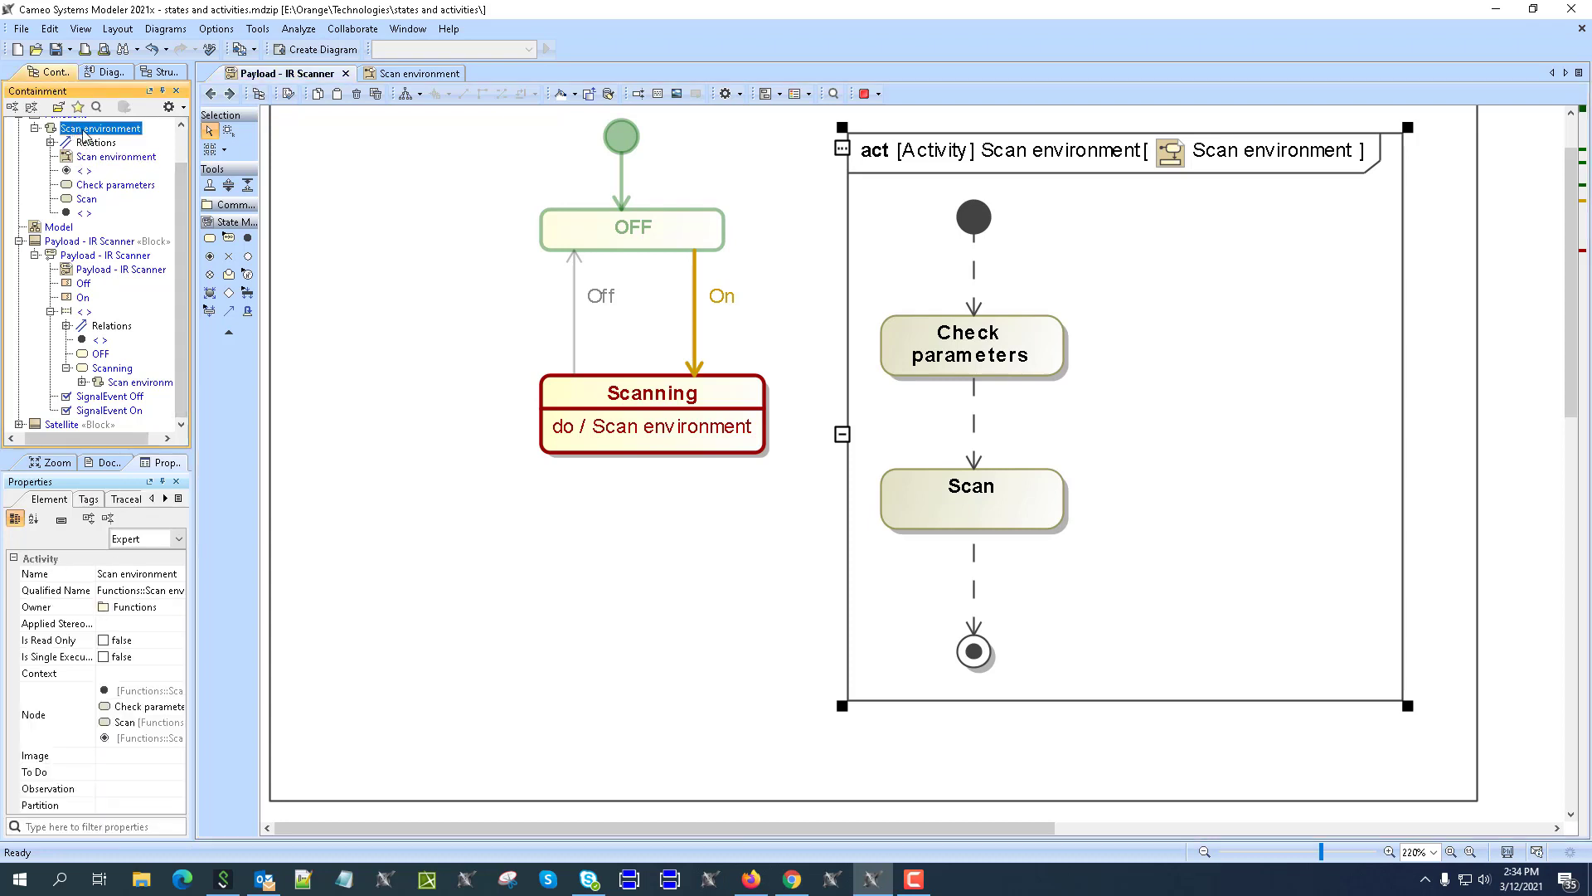
{"action": "left_click_drag", "start_coordinate": [83, 133], "coordinate": [681, 393]}
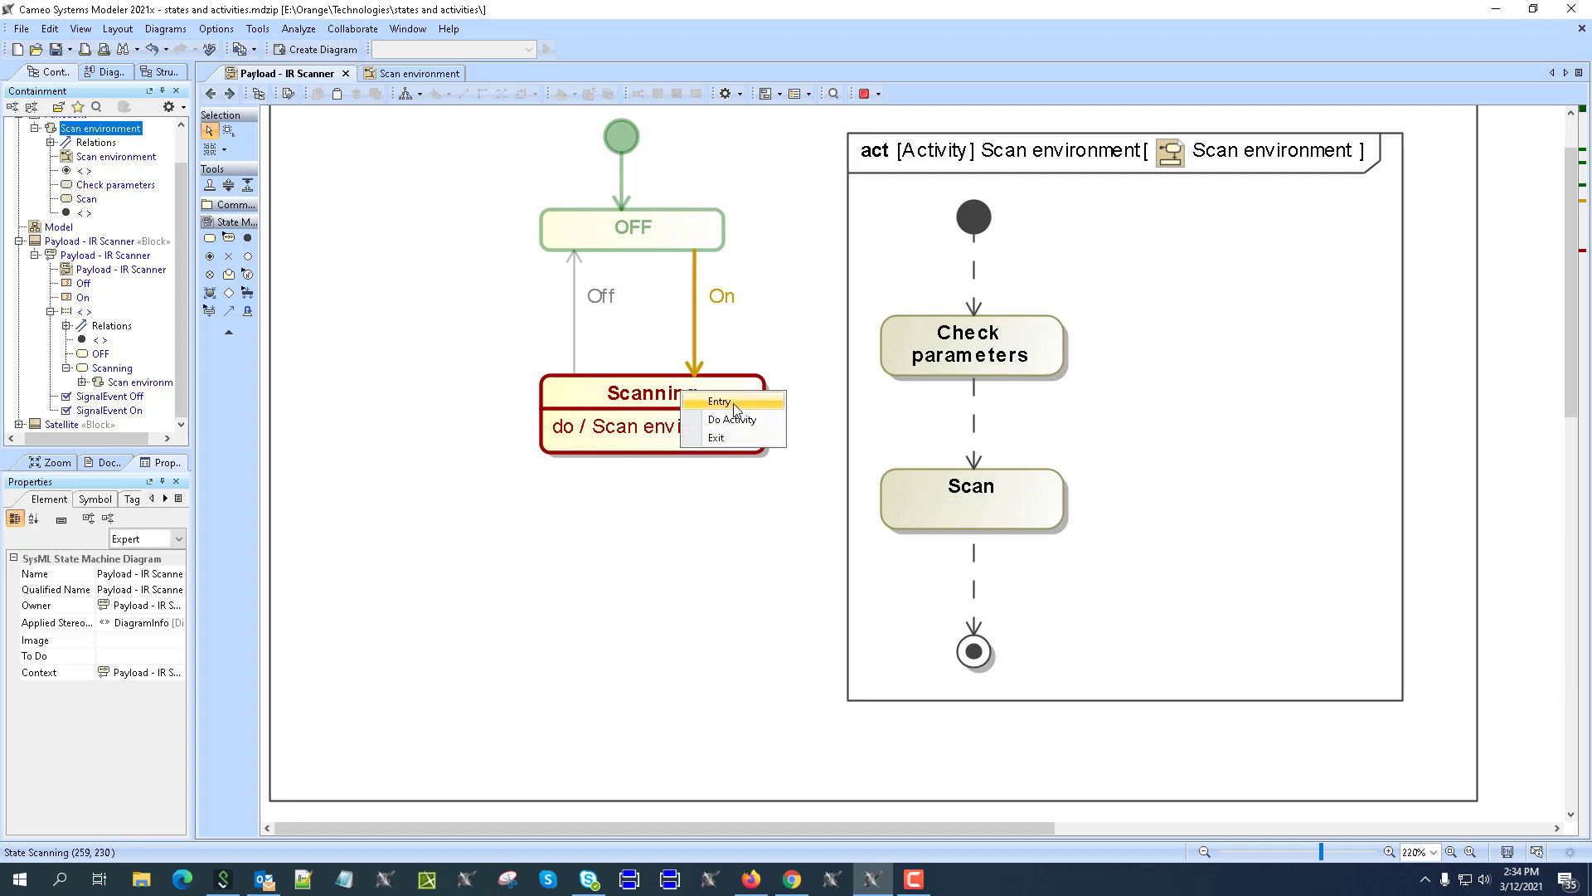
{"action": "left_click", "coordinate": [645, 525]}
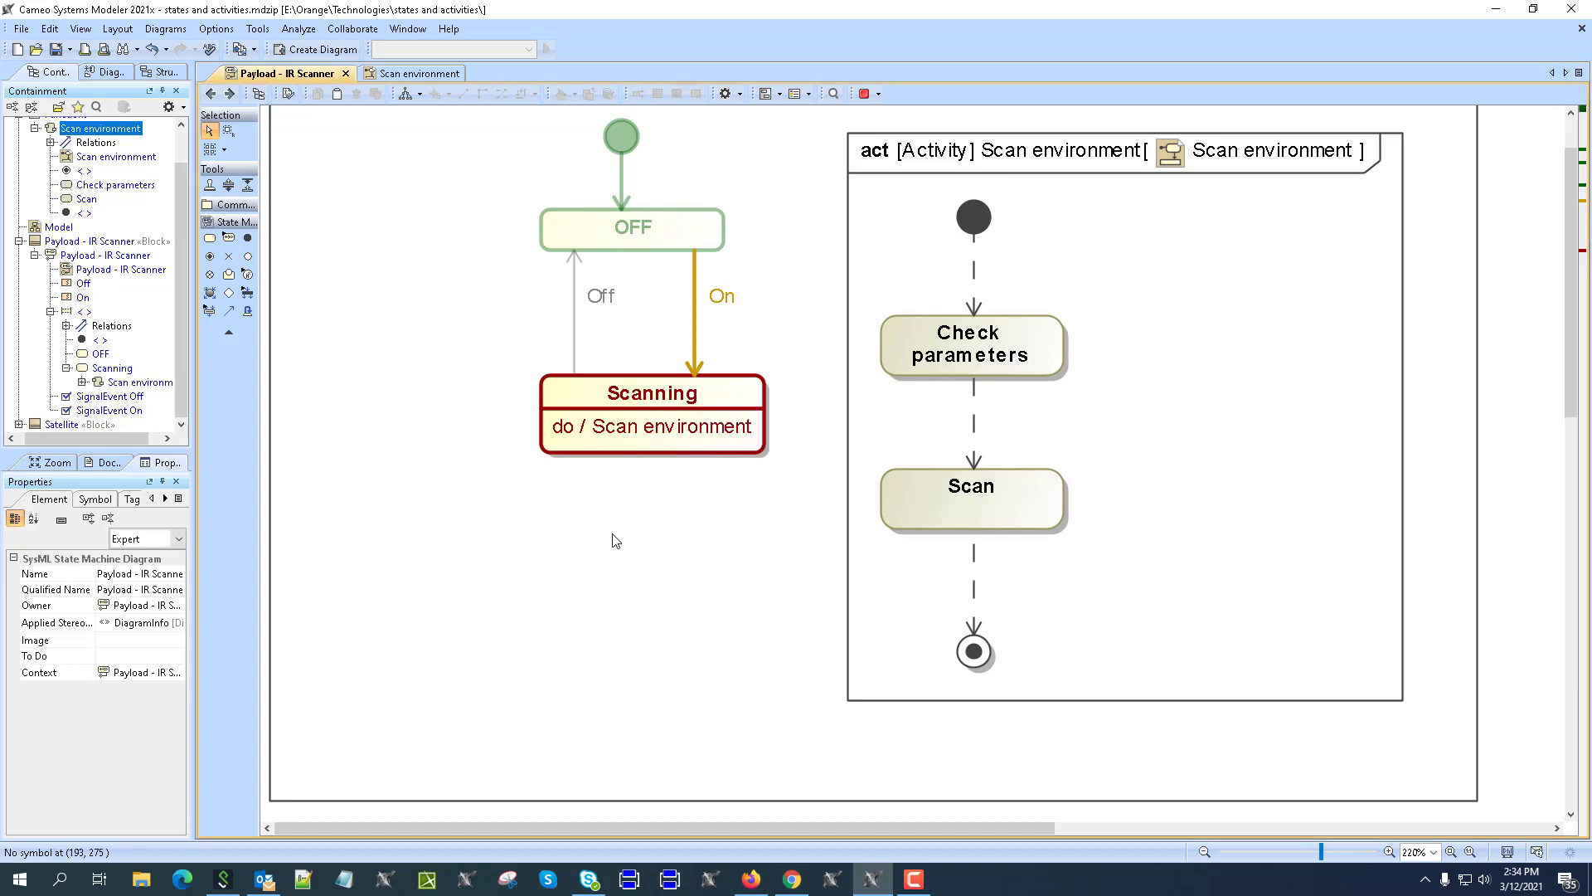
Step: Open the Scan environment diagram nested under the Scanning state in the containment tree and inspect its Scan environment call action
{"action": "double_click", "coordinate": [99, 381]}
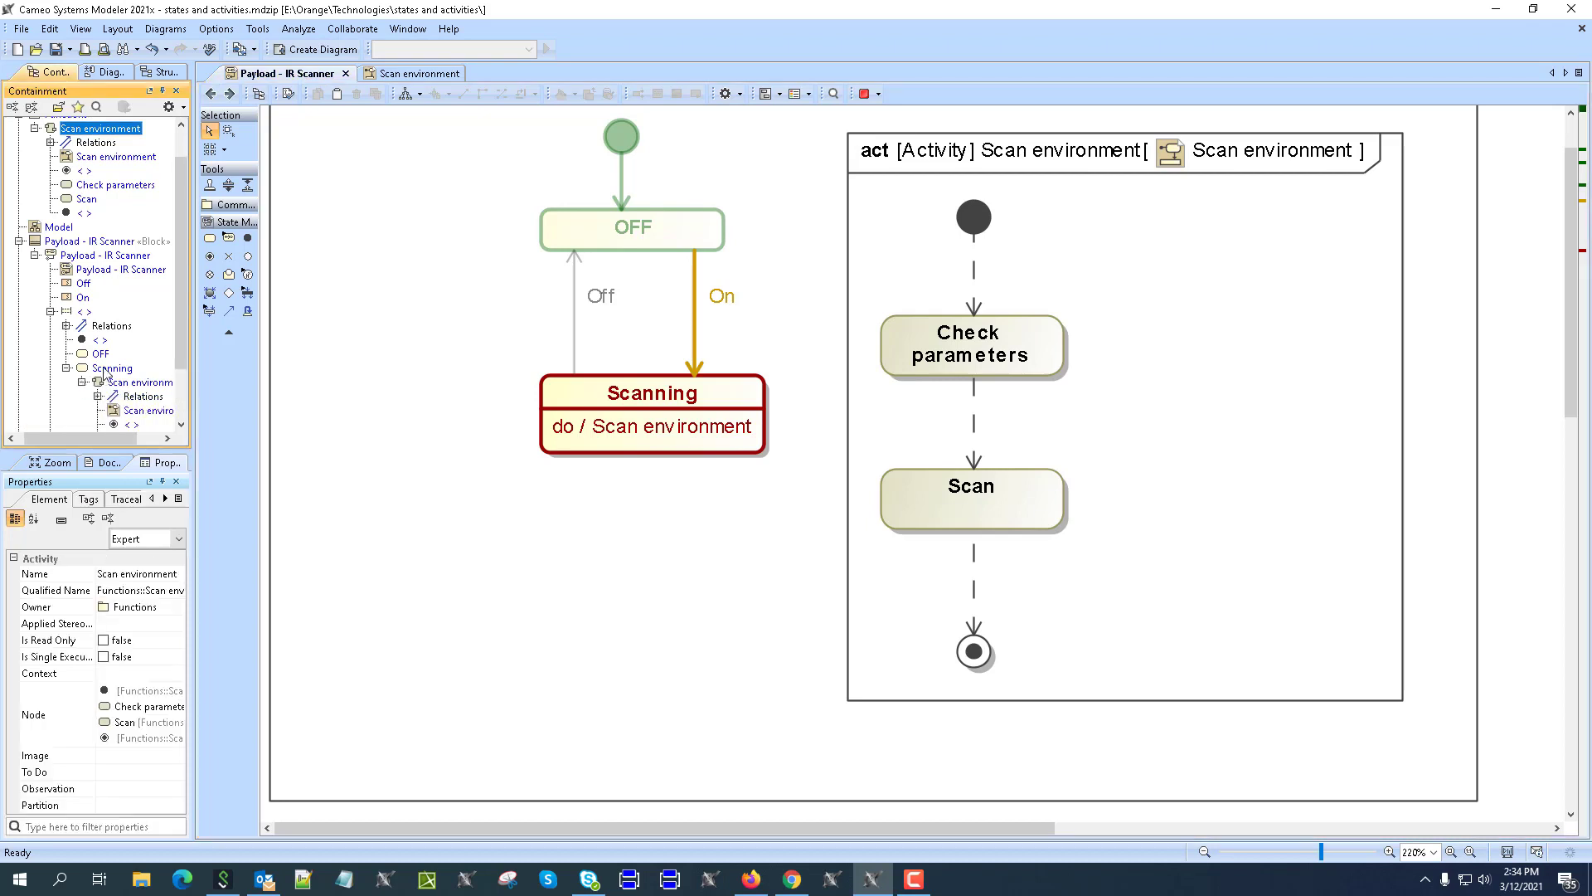
{"action": "scroll", "coordinate": [103, 192], "scroll_direction": "up", "scroll_amount": 1}
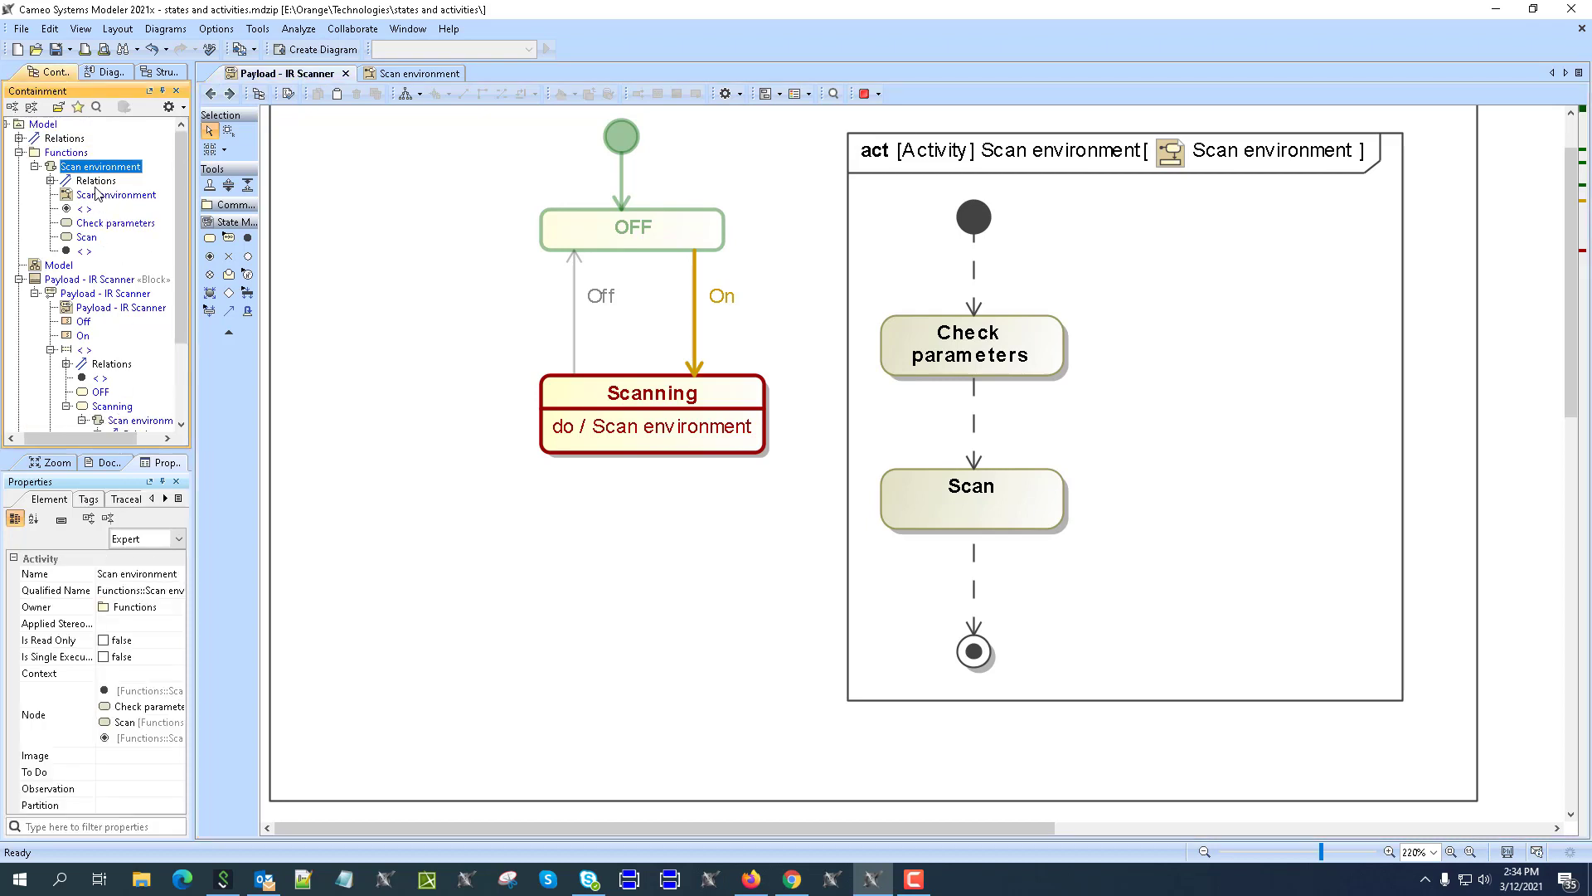
{"action": "scroll", "coordinate": [114, 365], "scroll_direction": "down", "scroll_amount": 2}
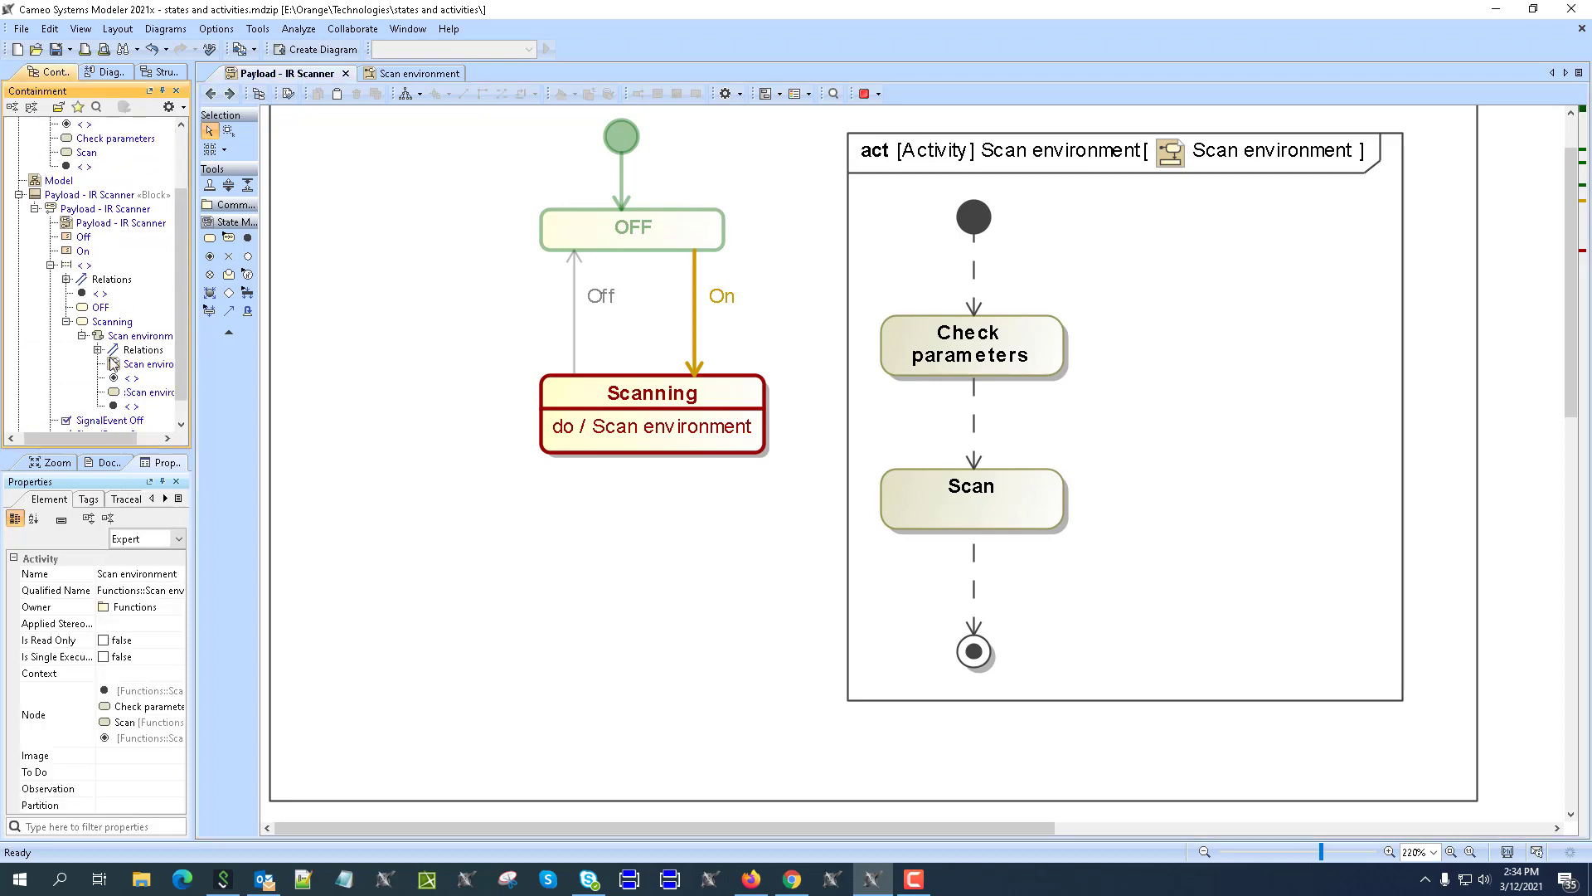
{"action": "double_click", "coordinate": [128, 365]}
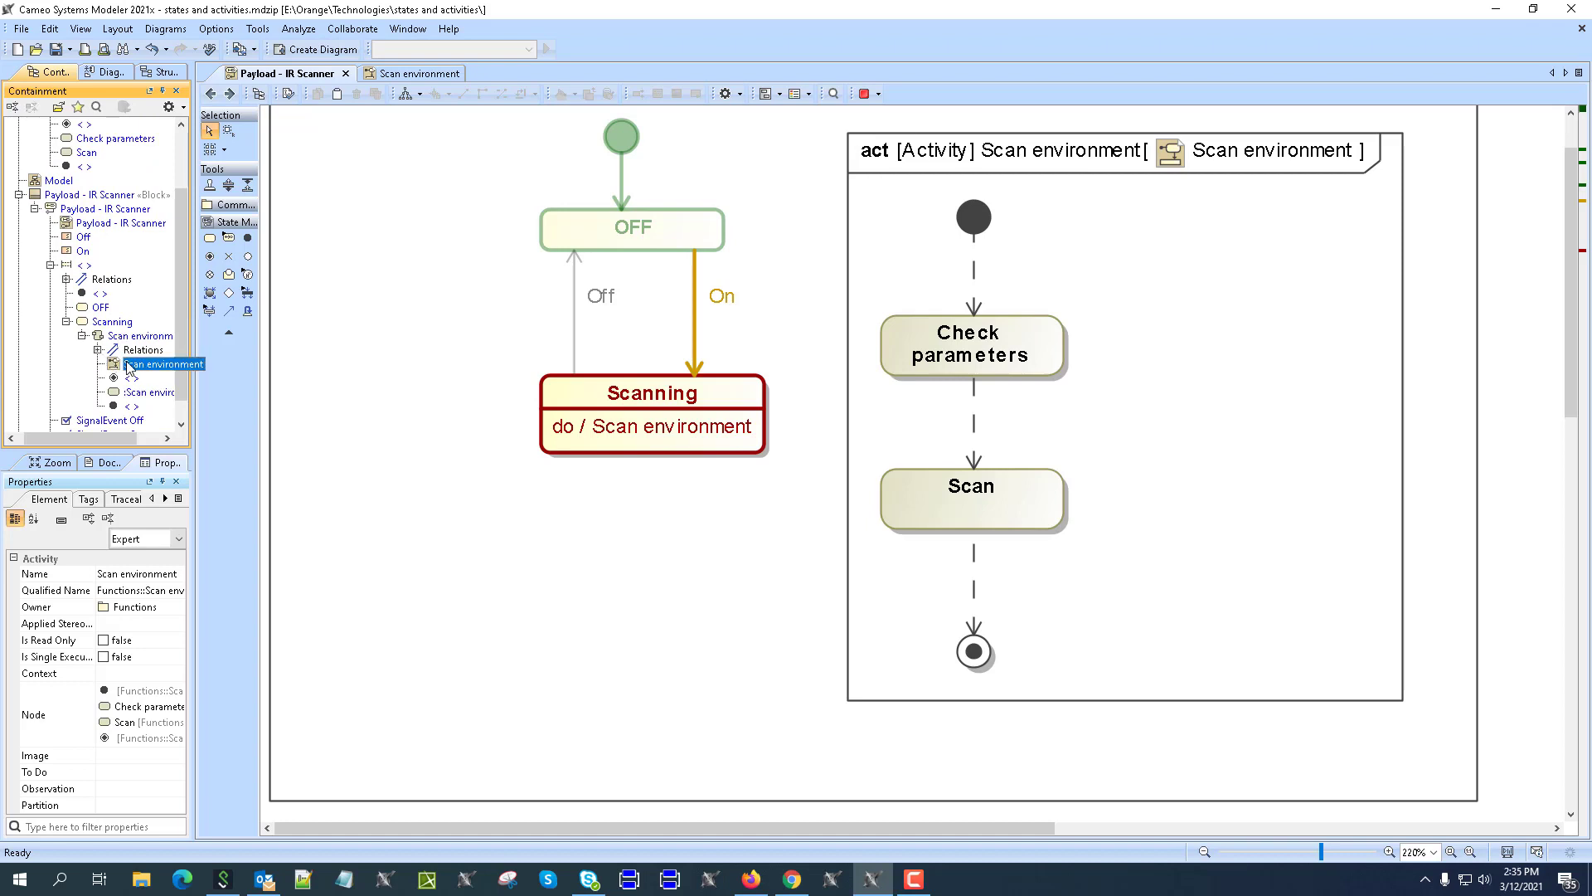
{"action": "left_click", "coordinate": [332, 212]}
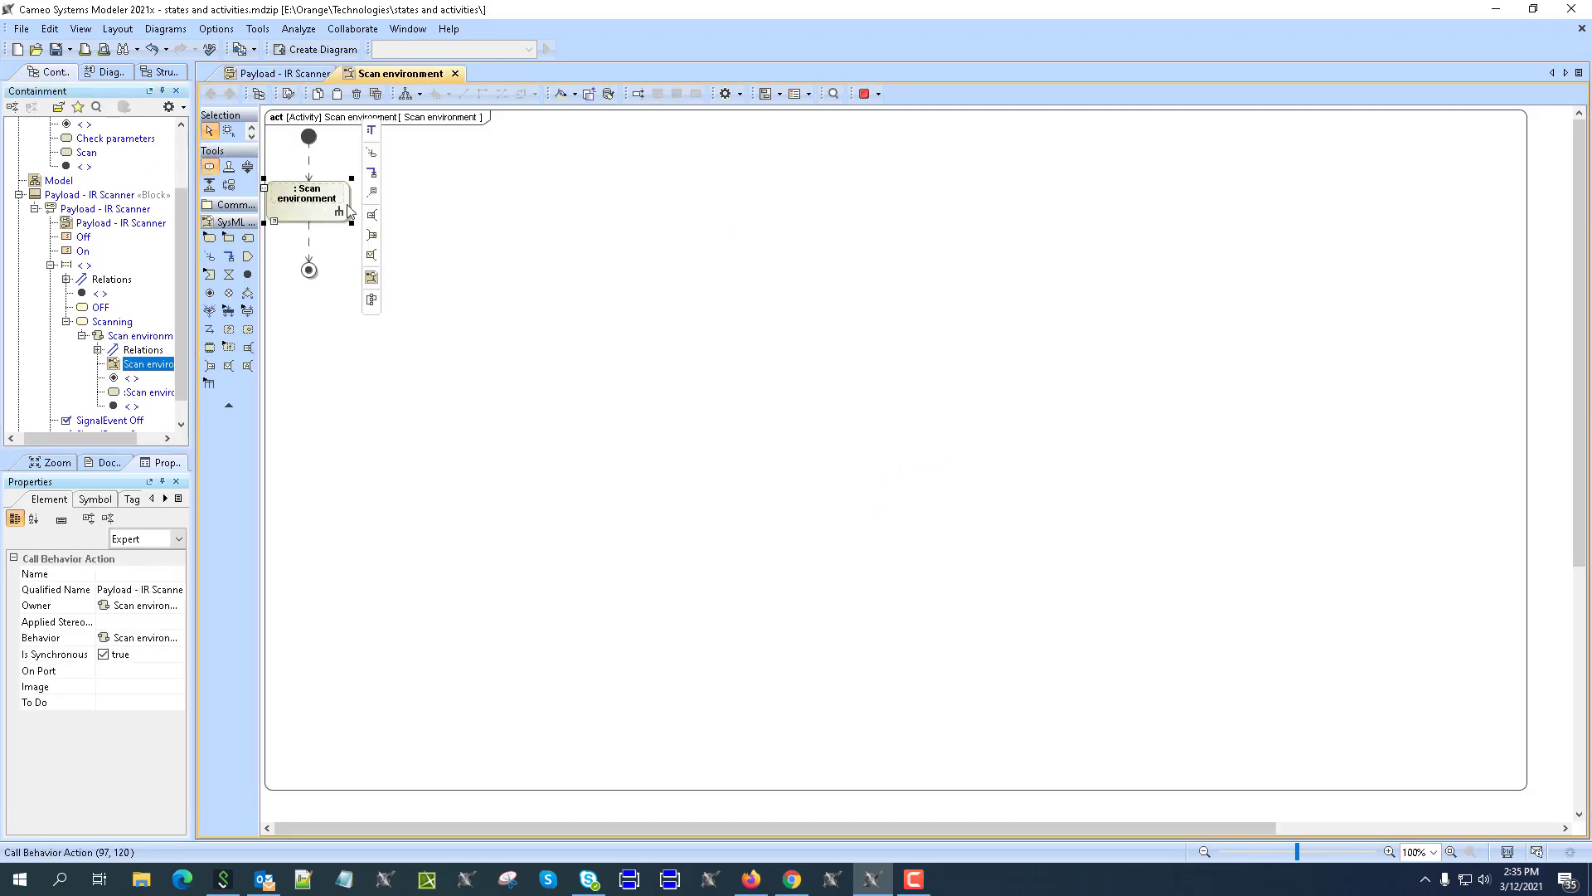
{"action": "left_click", "coordinate": [338, 214]}
{"action": "left_click", "coordinate": [366, 214]}
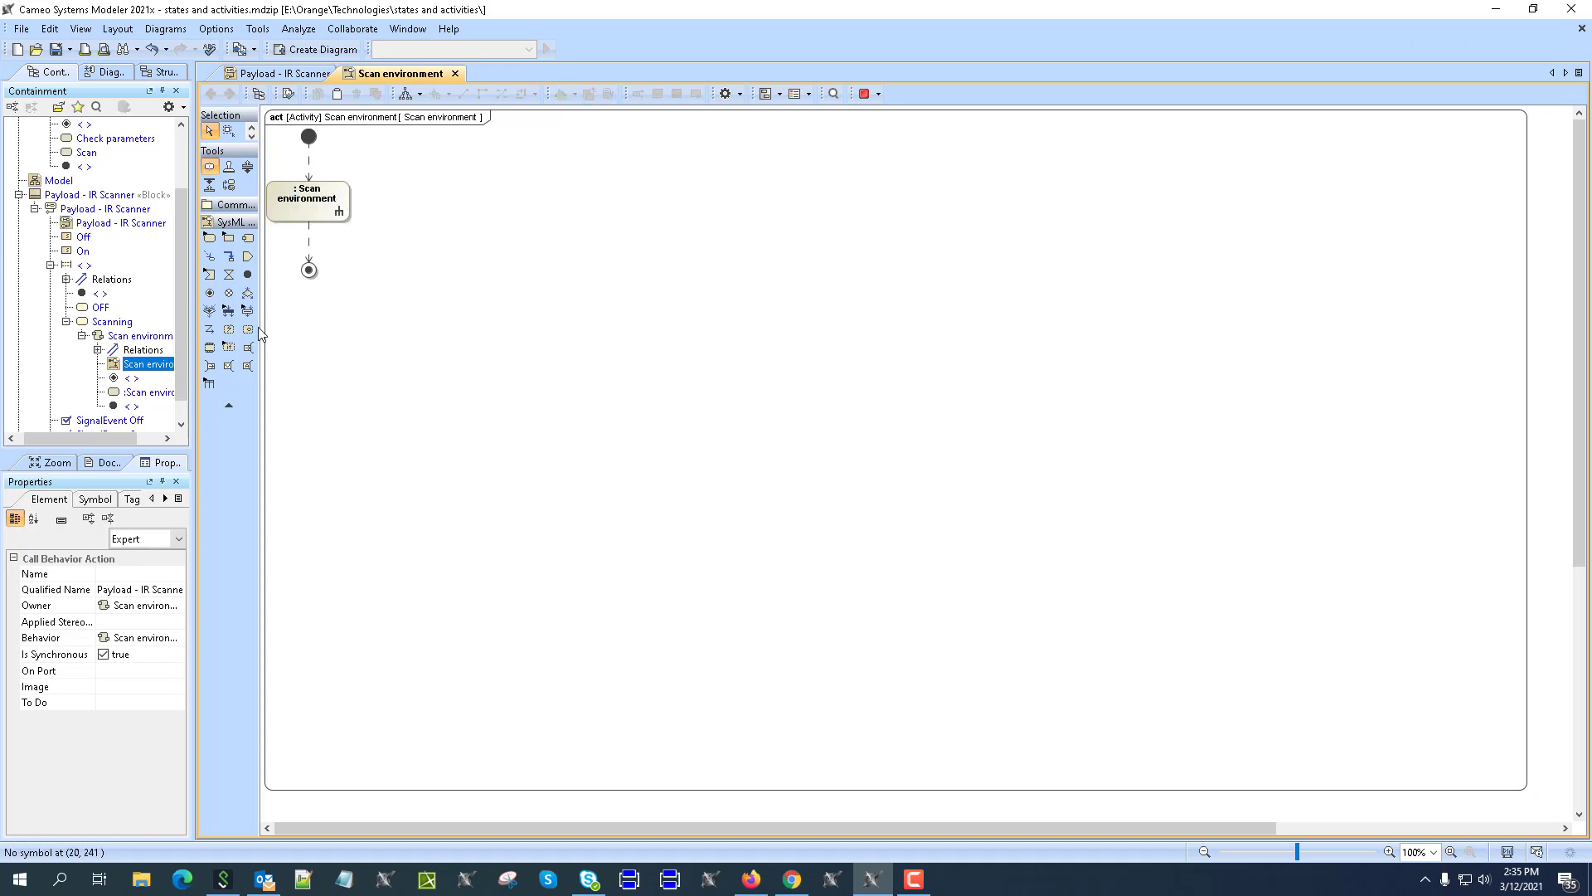
Step: Open the activity diagram behind the Scan environment call action and locate it in the containment tree
{"action": "double_click", "coordinate": [308, 199]}
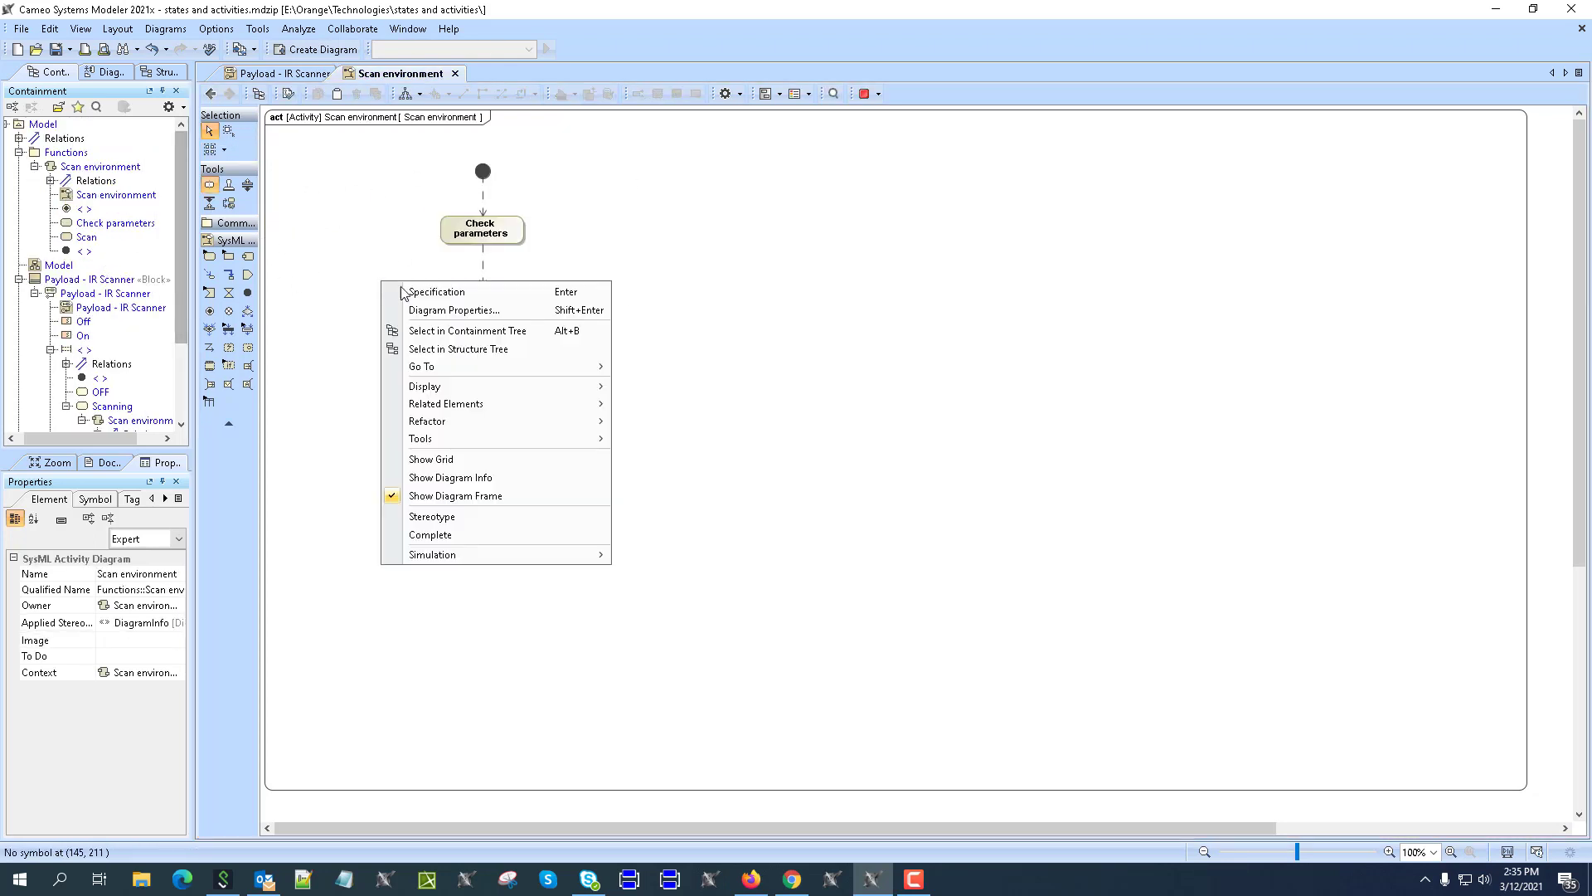
{"action": "right_click", "coordinate": [382, 282]}
{"action": "left_click", "coordinate": [473, 331]}
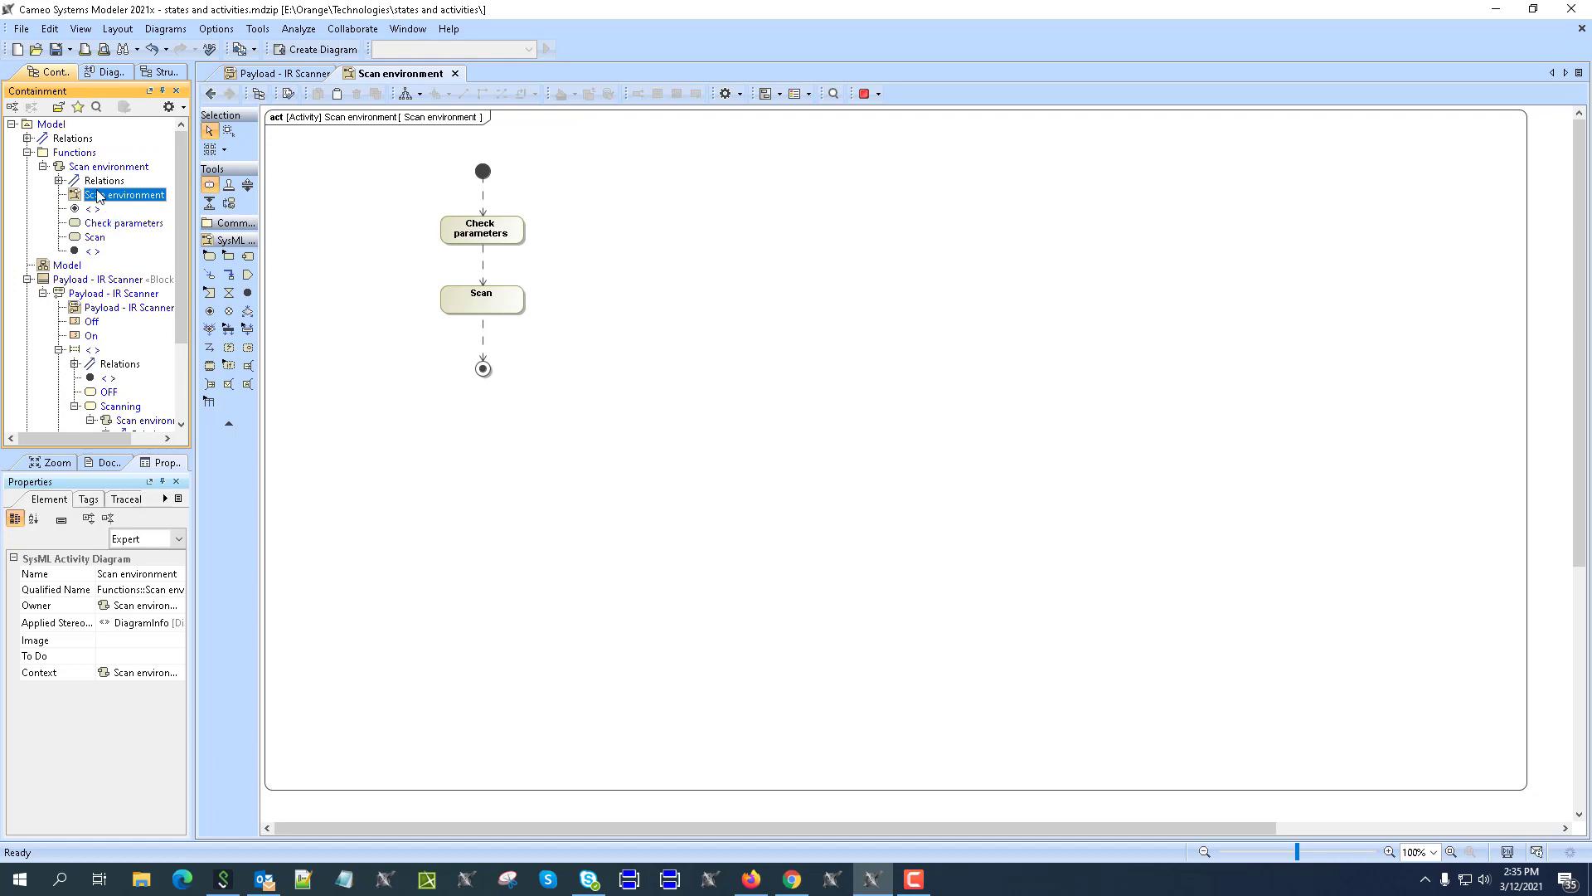
Step: Go back to the calling diagram, close it, and review the activities under Scanning and the Functions package in the containment tree
{"action": "left_click", "coordinate": [211, 94]}
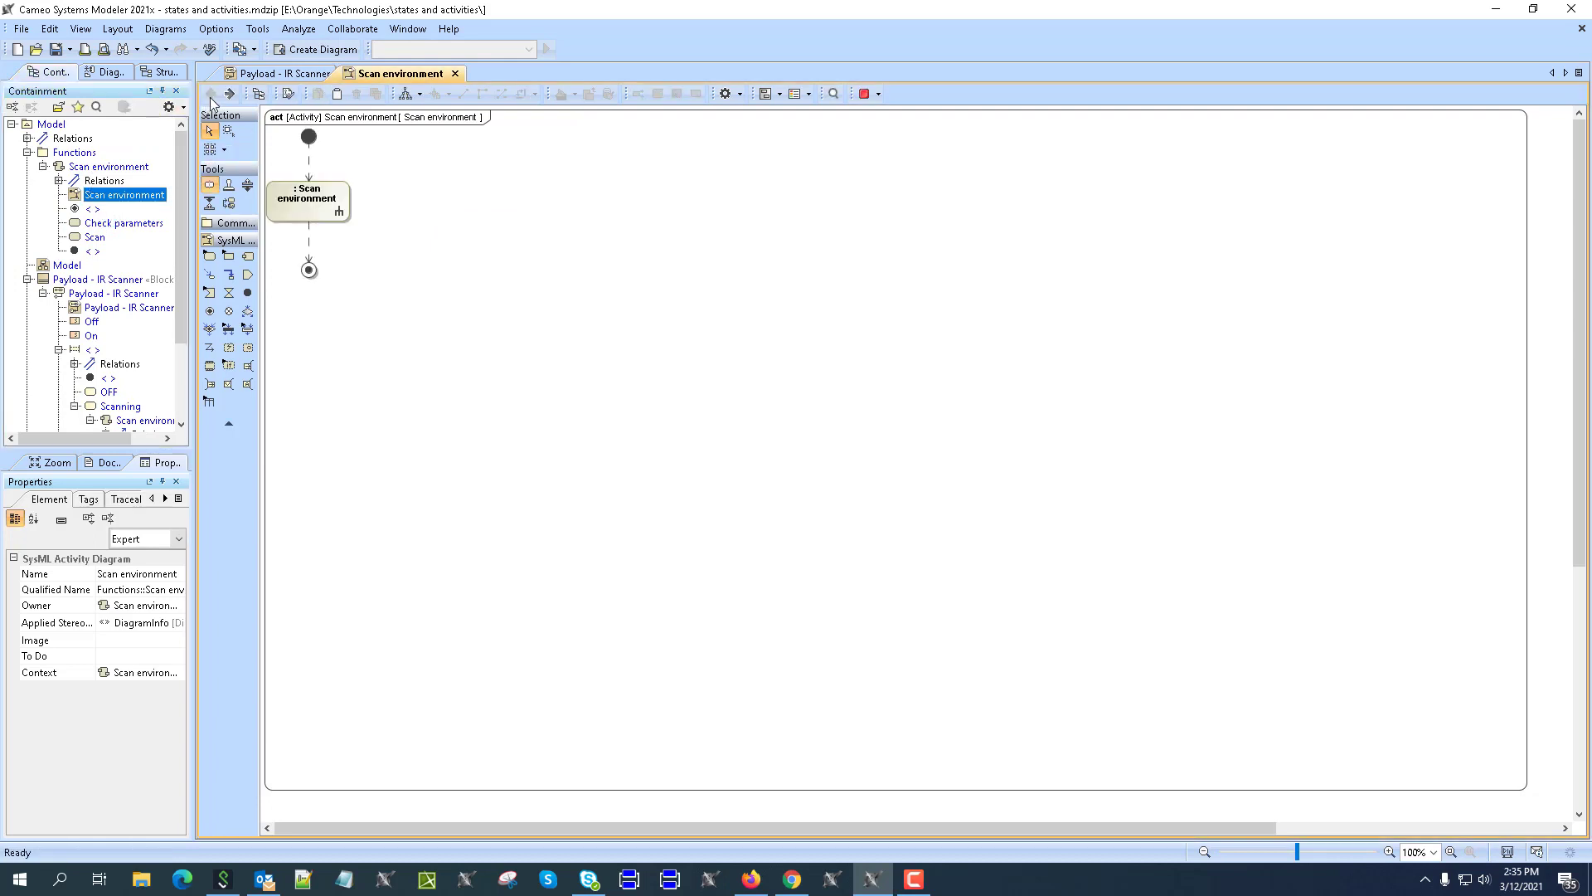
{"action": "left_click", "coordinate": [455, 75]}
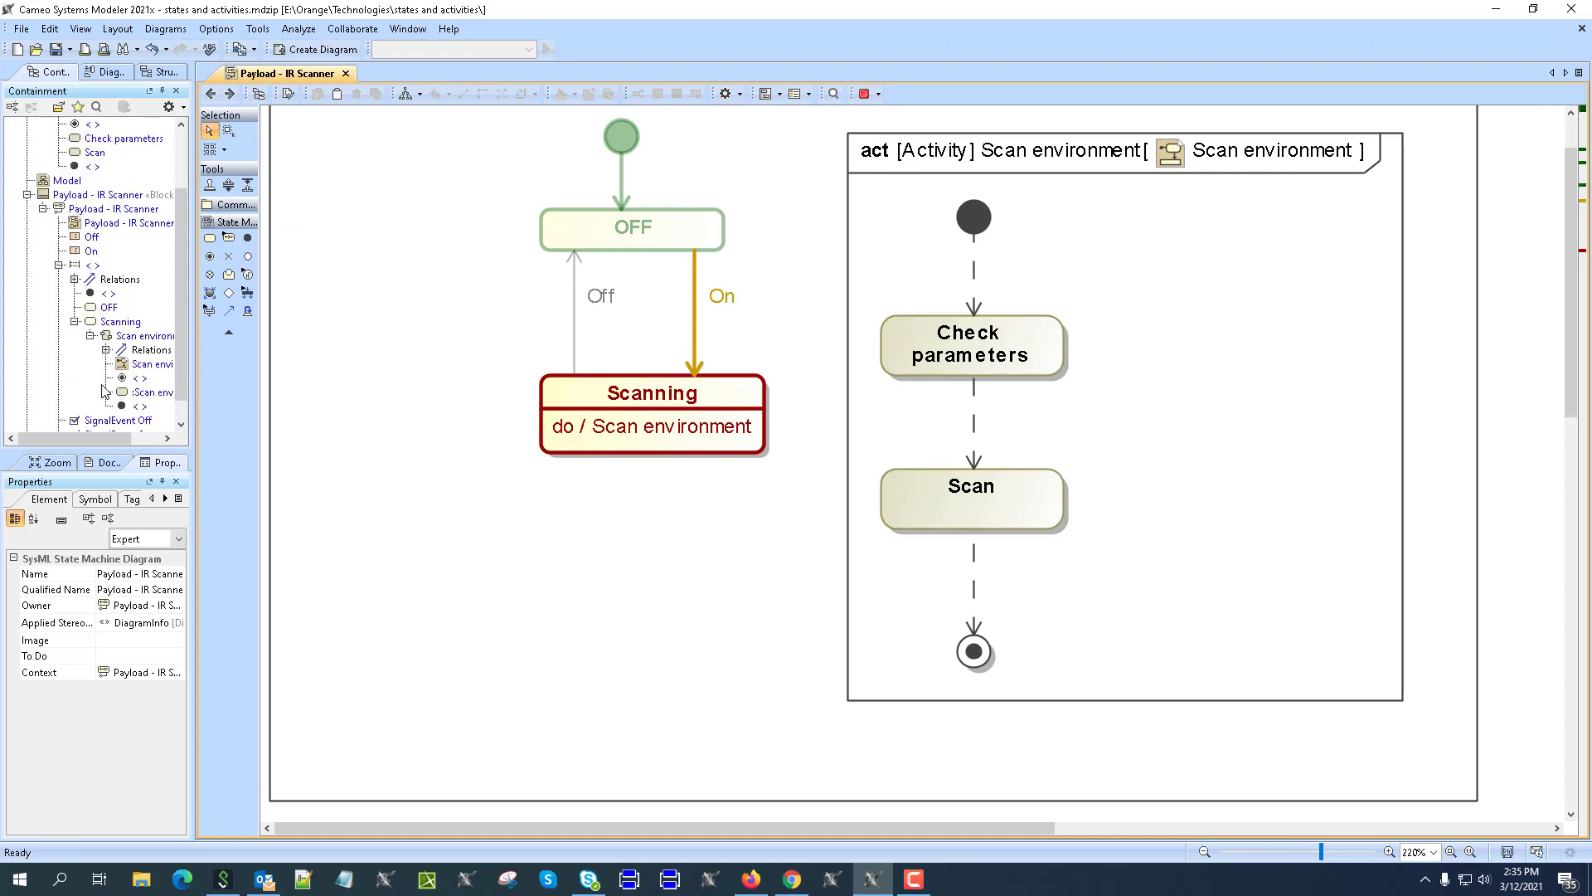
{"action": "scroll", "coordinate": [106, 390], "scroll_direction": "down", "scroll_amount": 2}
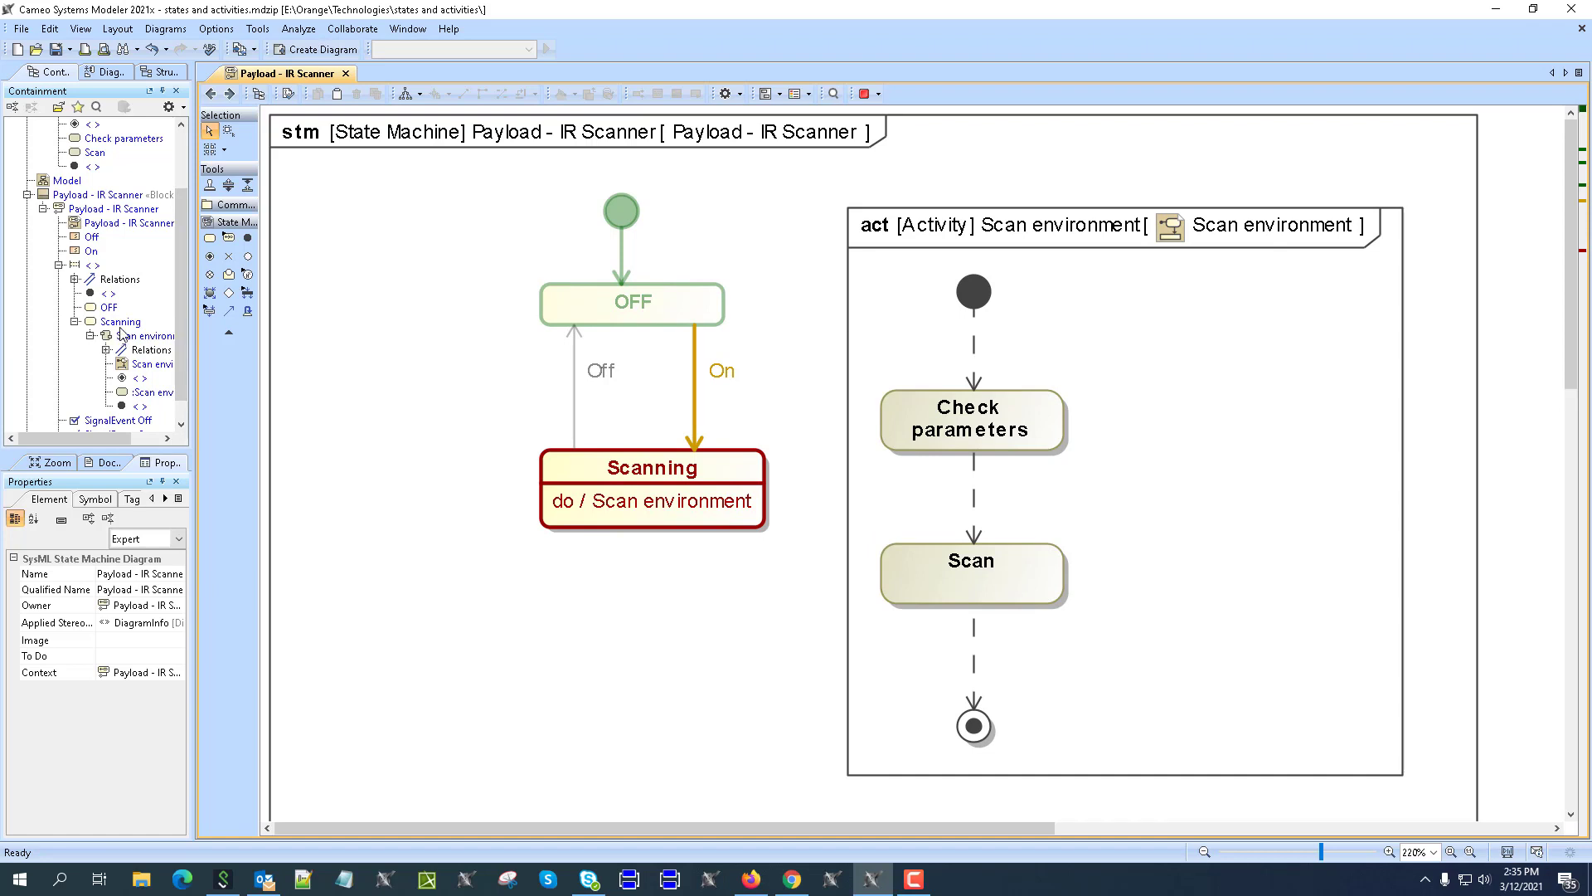
{"action": "scroll", "coordinate": [91, 328], "scroll_direction": "up", "scroll_amount": 2}
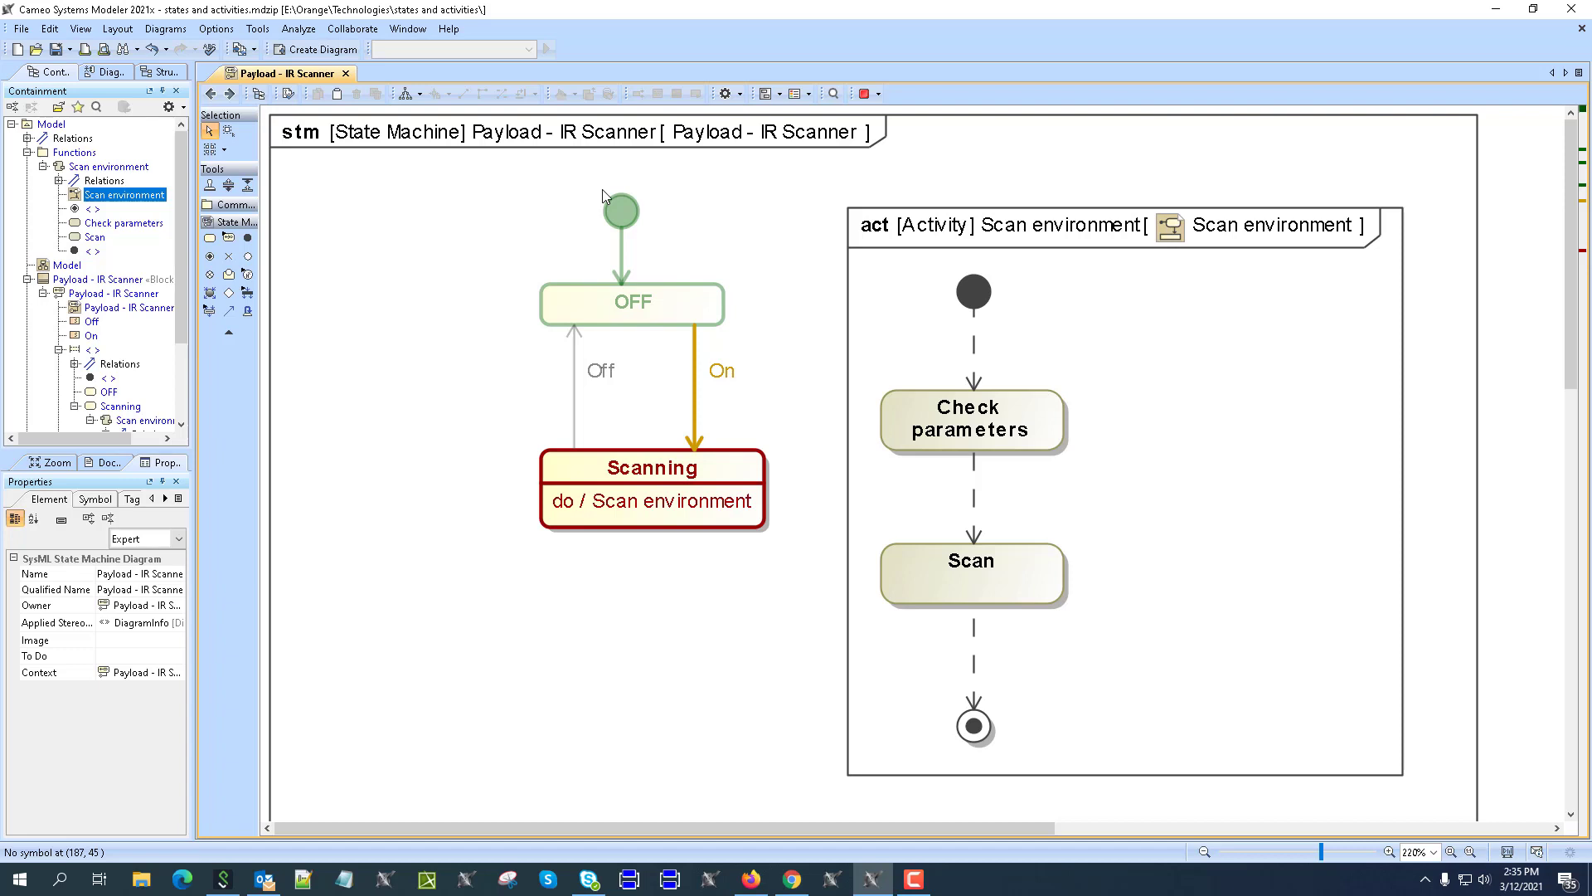
{"action": "left_click", "coordinate": [76, 153]}
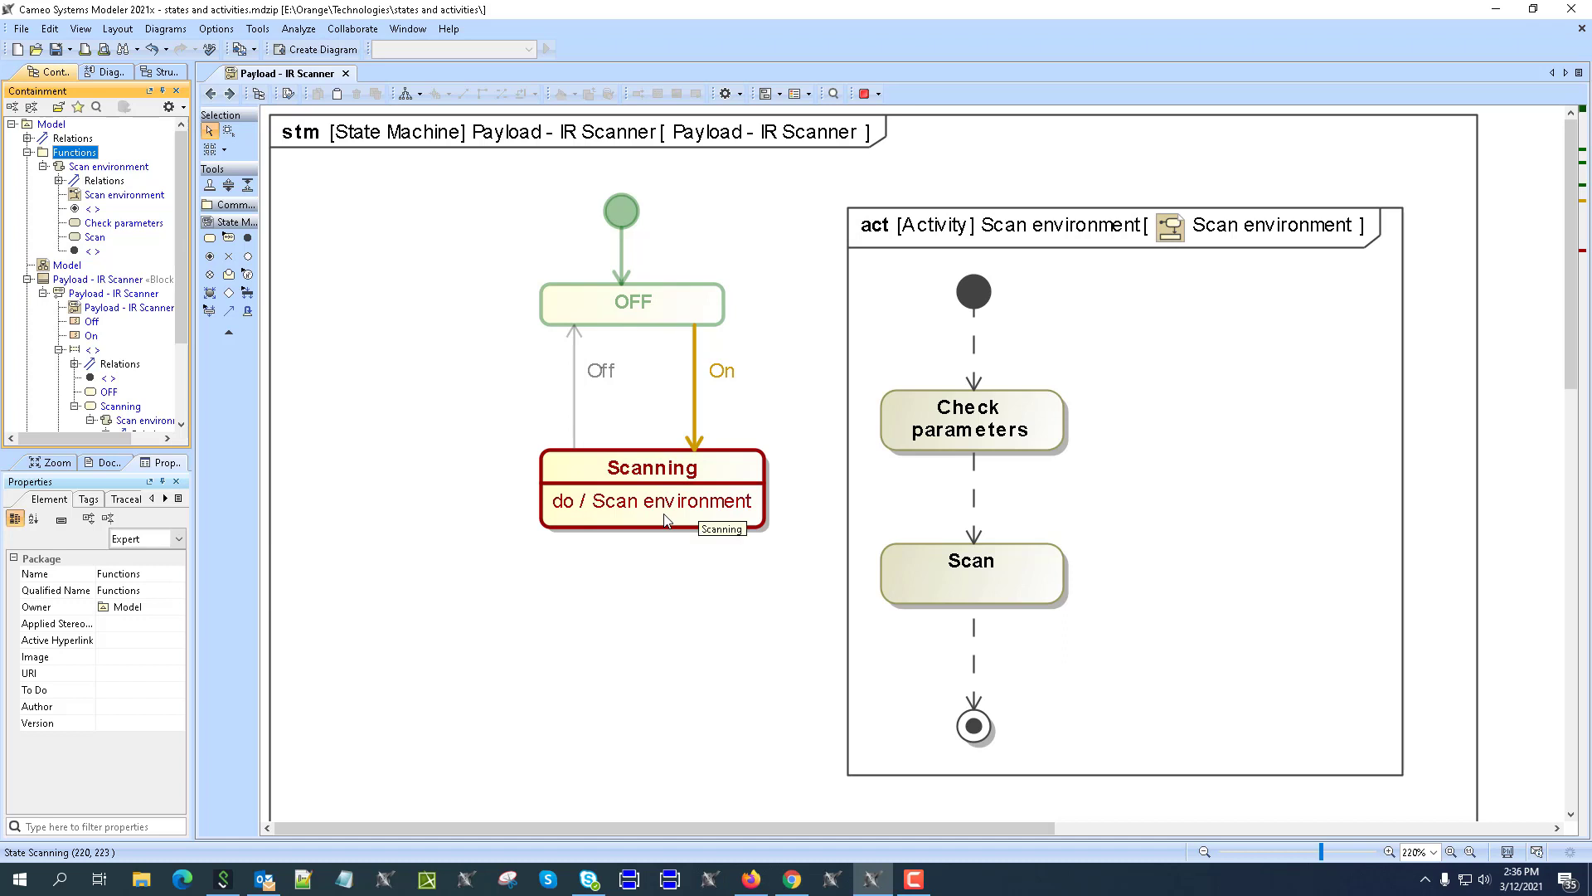
Step: Place a new state named Normal Mode inside the Scanning state, below its do activity
{"action": "left_click", "coordinate": [496, 466]}
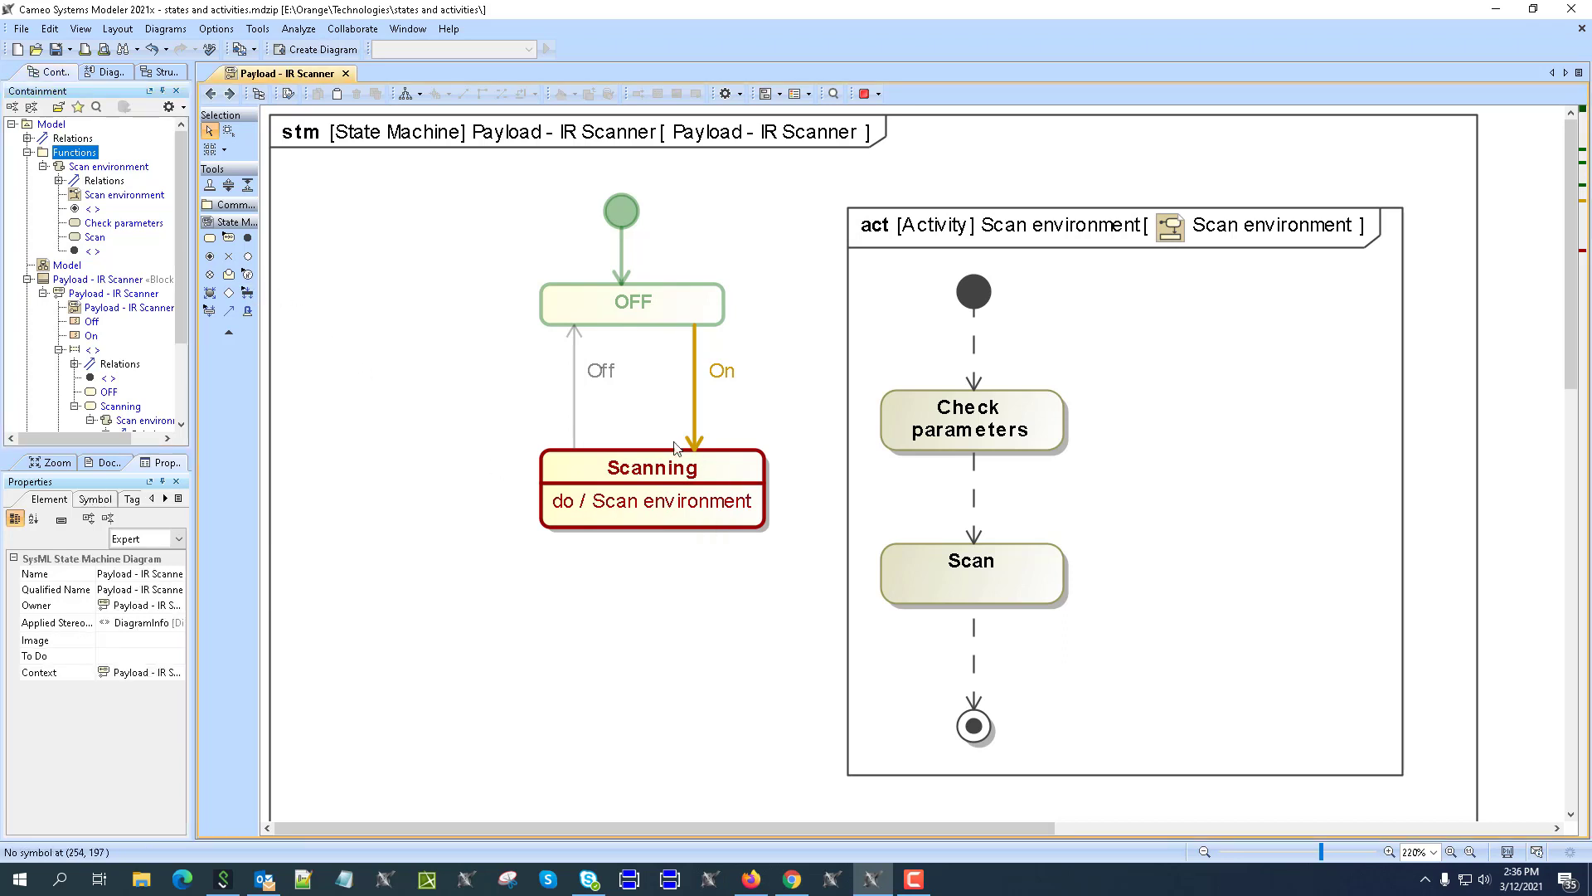
{"action": "double_click", "coordinate": [740, 466]}
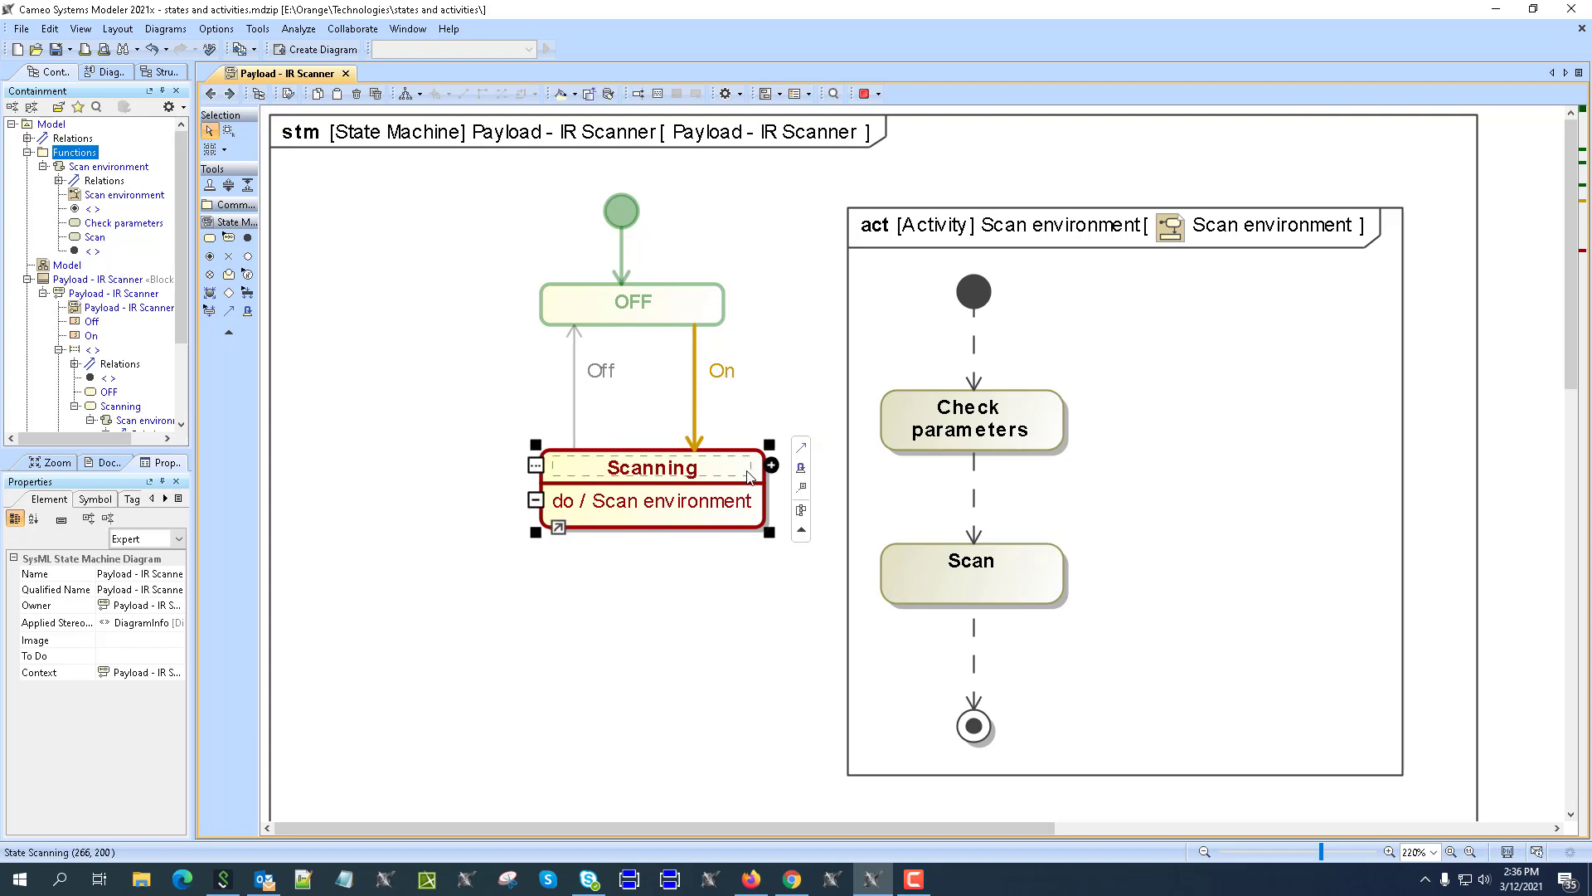
{"action": "left_click", "coordinate": [1022, 705]}
{"action": "left_click", "coordinate": [657, 603]}
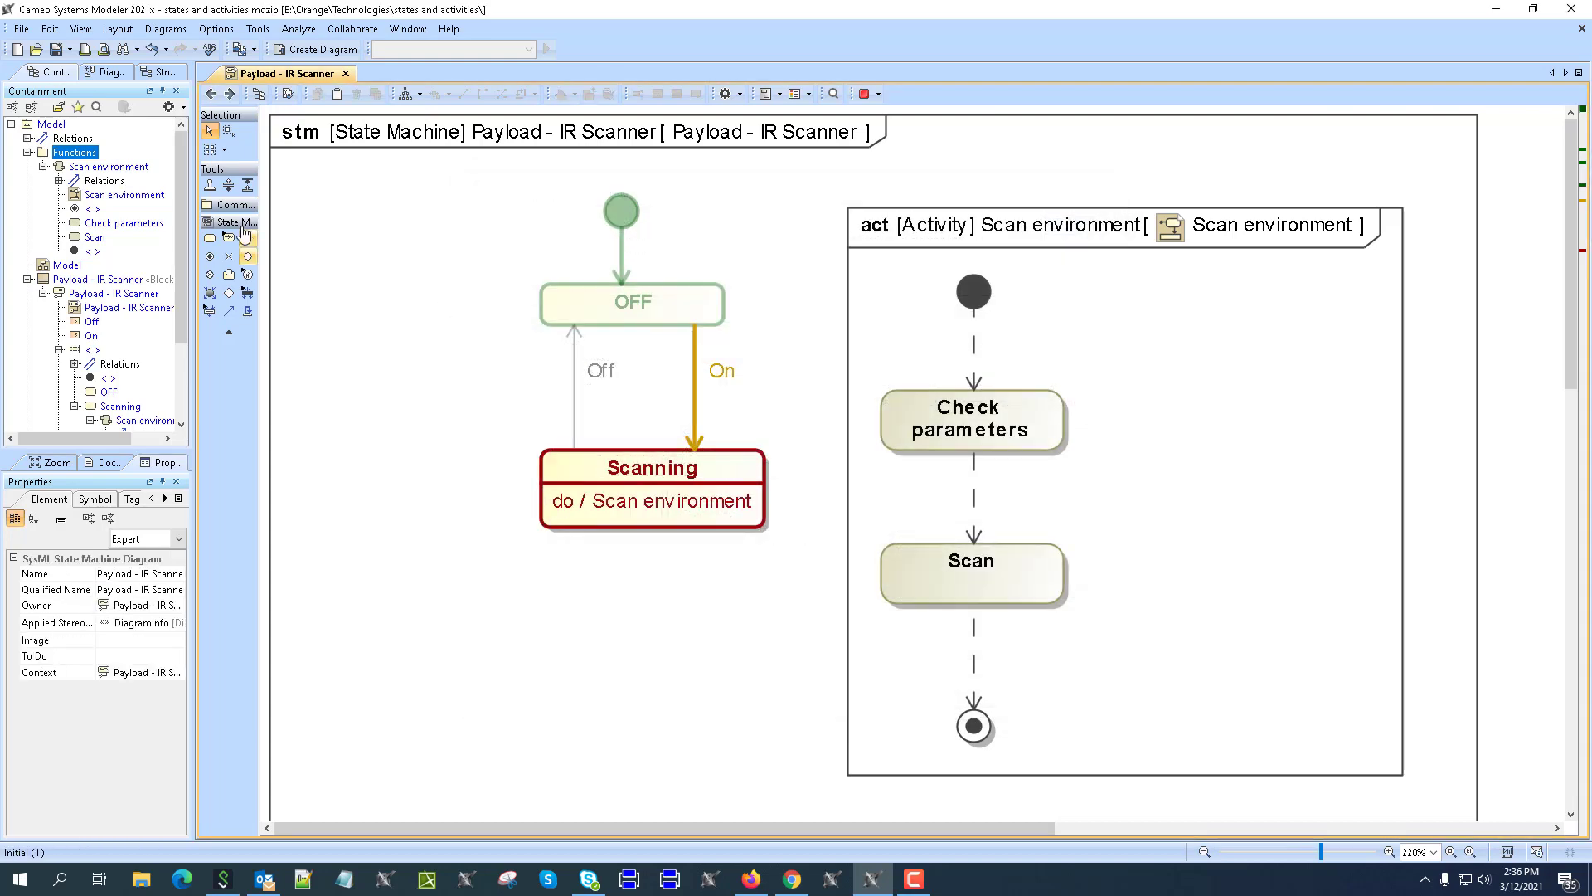
{"action": "key", "text": "s"}
{"action": "left_click", "coordinate": [707, 517]}
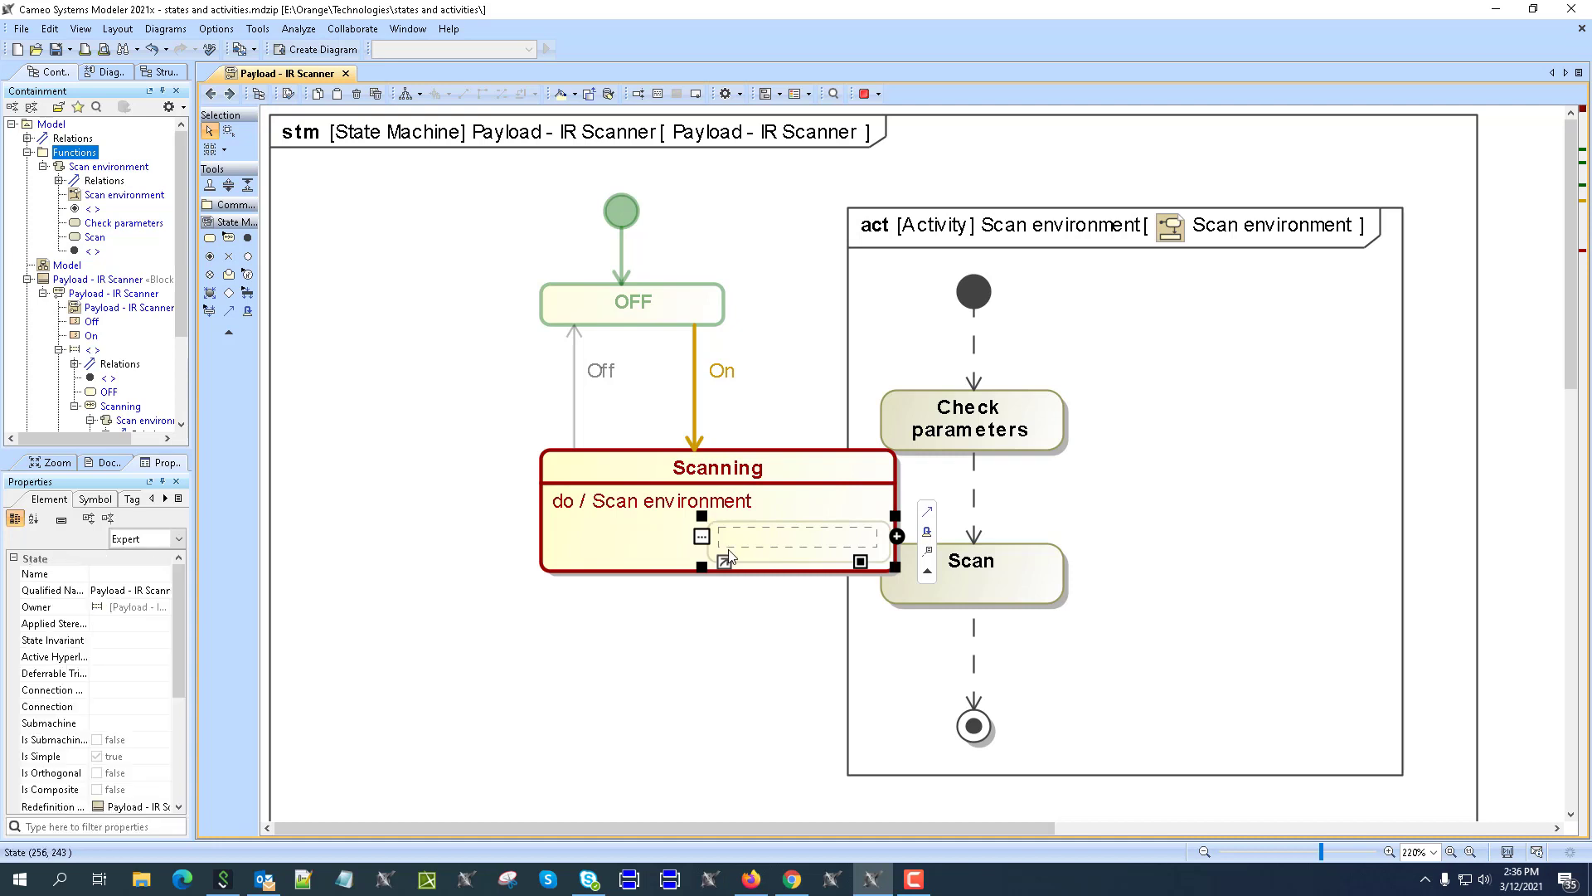
{"action": "type", "text": "Nor"}
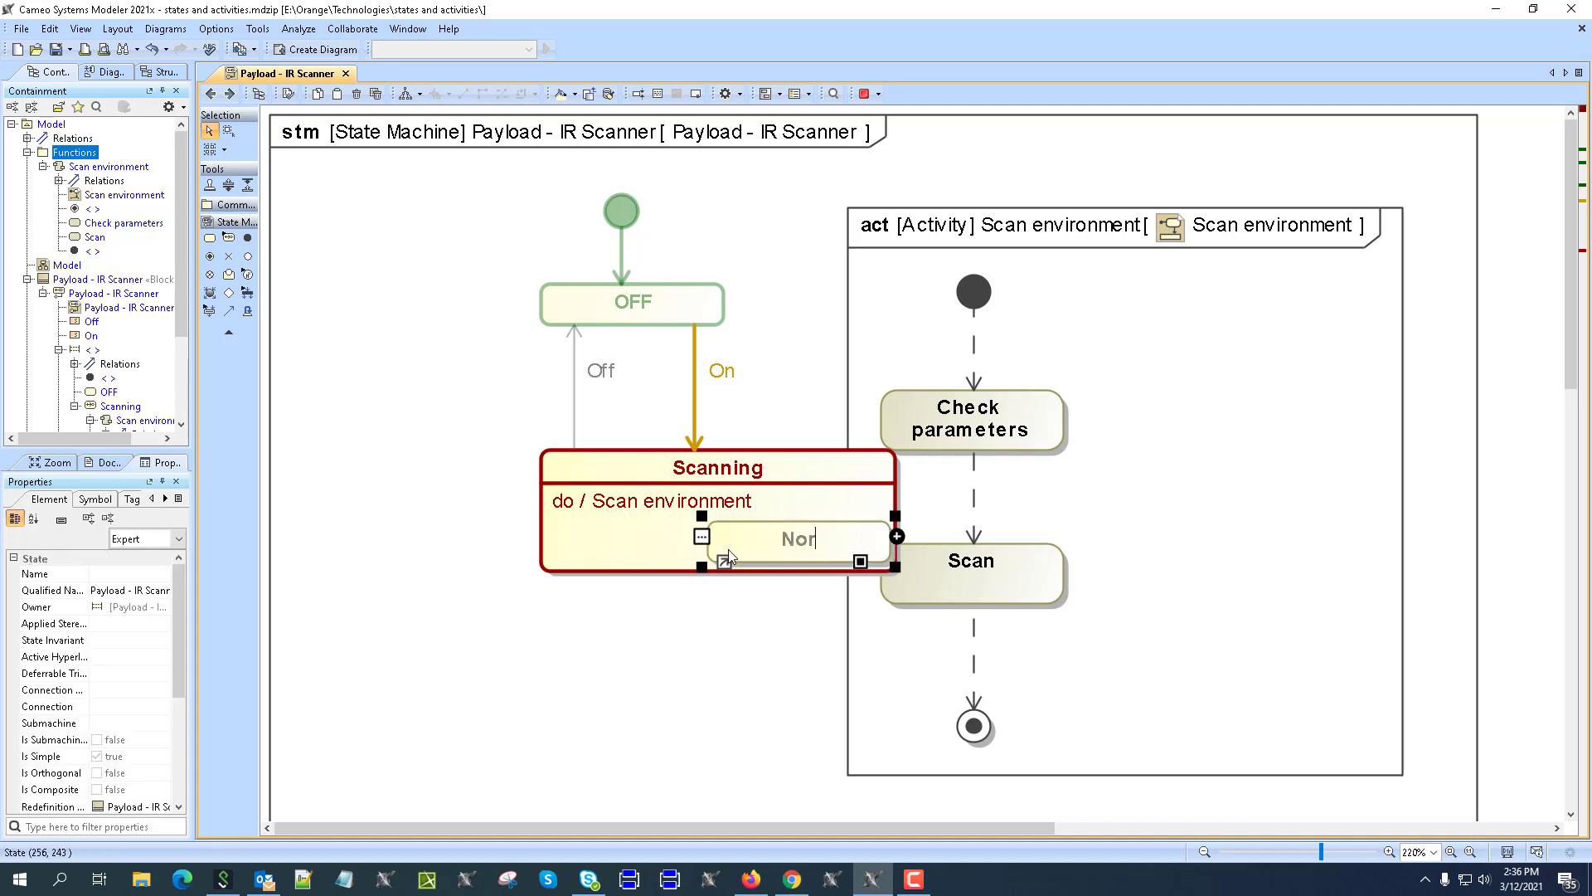
{"action": "type", "text": "mal Mode"}
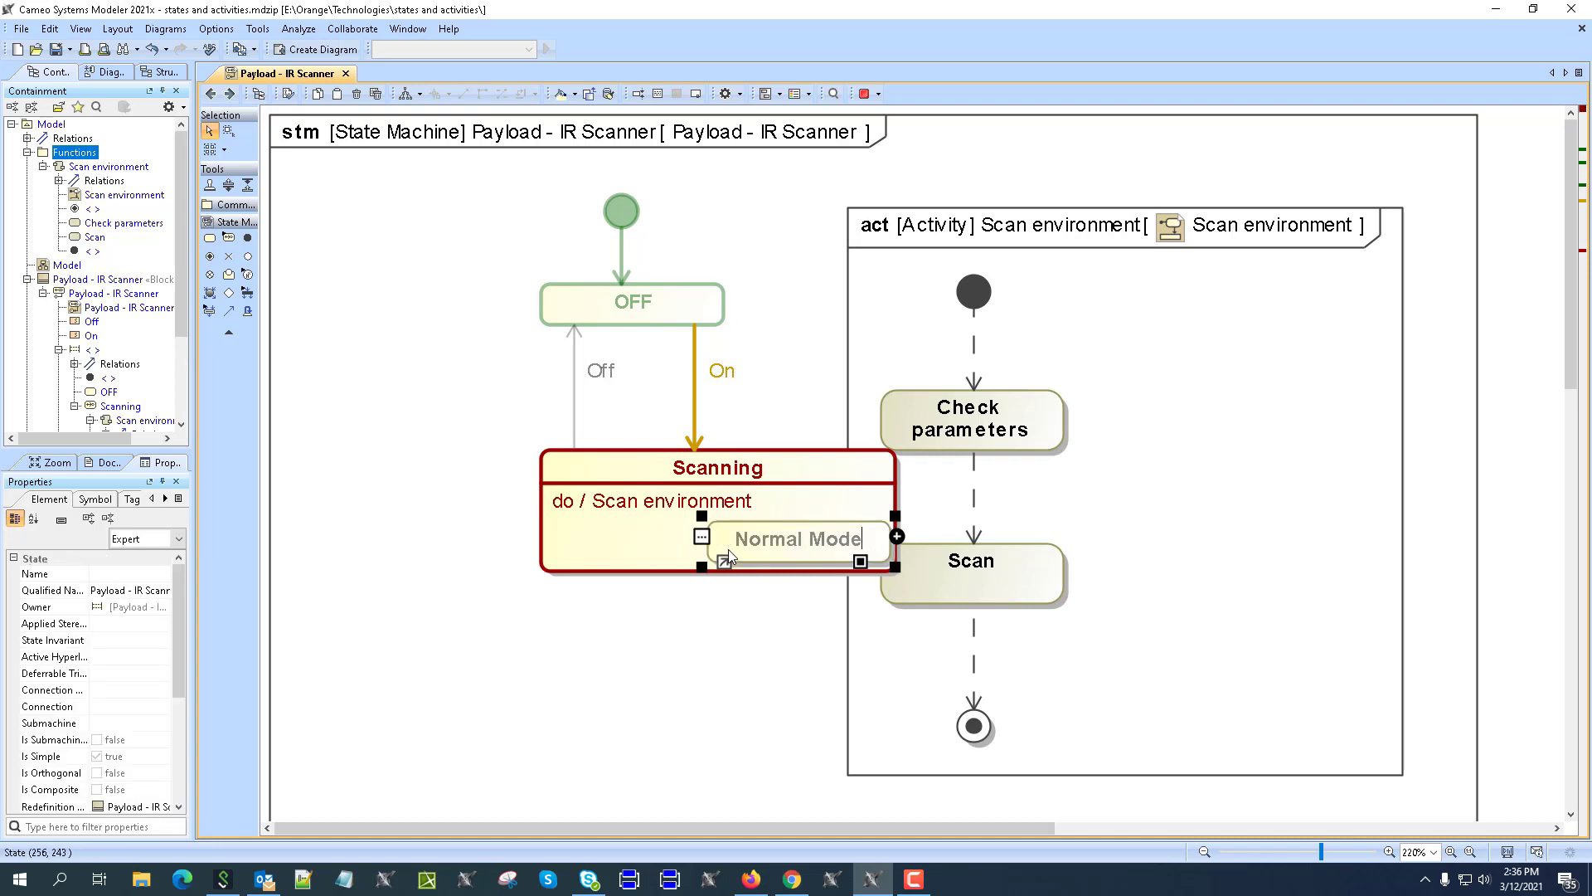
{"action": "left_click", "coordinate": [704, 662]}
Step: Add a second state named Other mode inside Scanning and shift it down, below and left of Normal Mode
{"action": "left_click", "coordinate": [209, 238]}
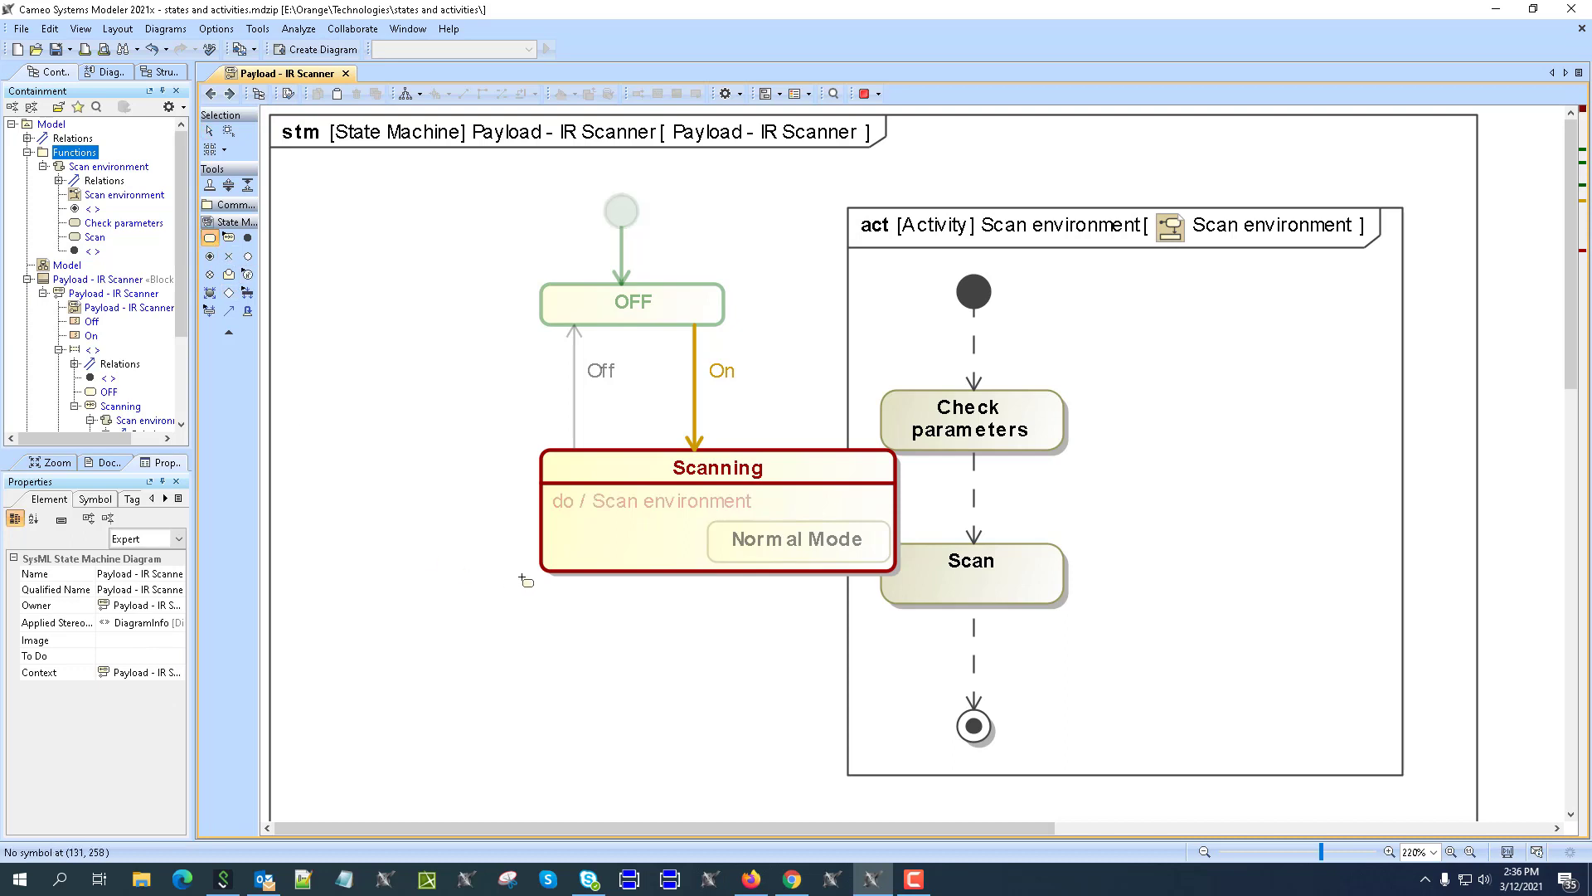
{"action": "left_click", "coordinate": [558, 549]}
{"action": "type", "text": "Other mode"}
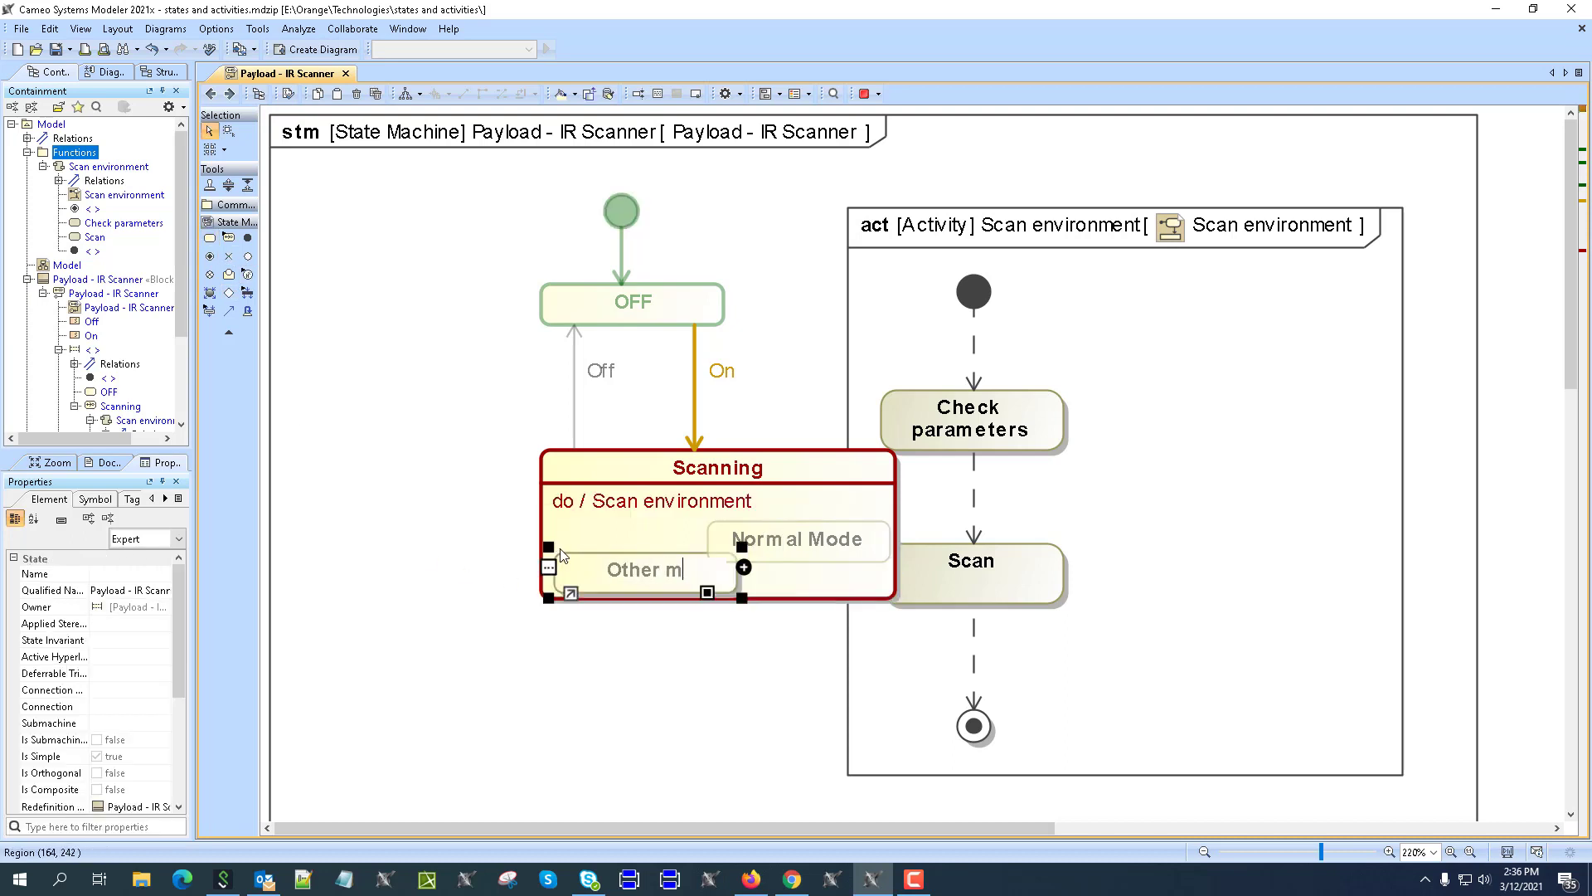
{"action": "left_click", "coordinate": [608, 634]}
{"action": "left_click_drag", "start_coordinate": [617, 572], "coordinate": [611, 599]}
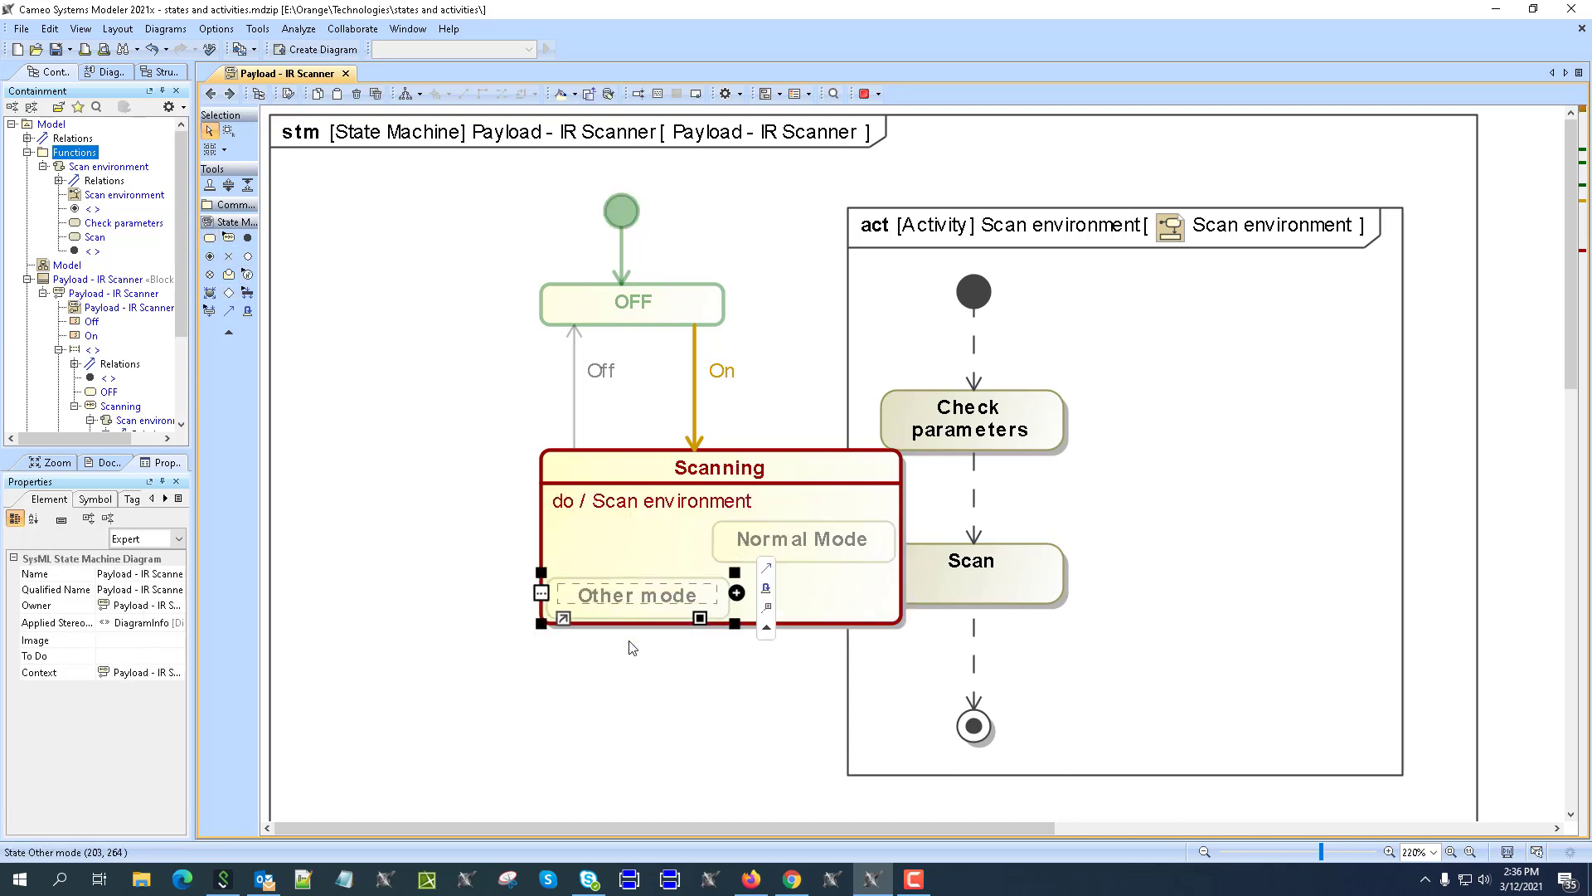
{"action": "left_click", "coordinate": [362, 697]}
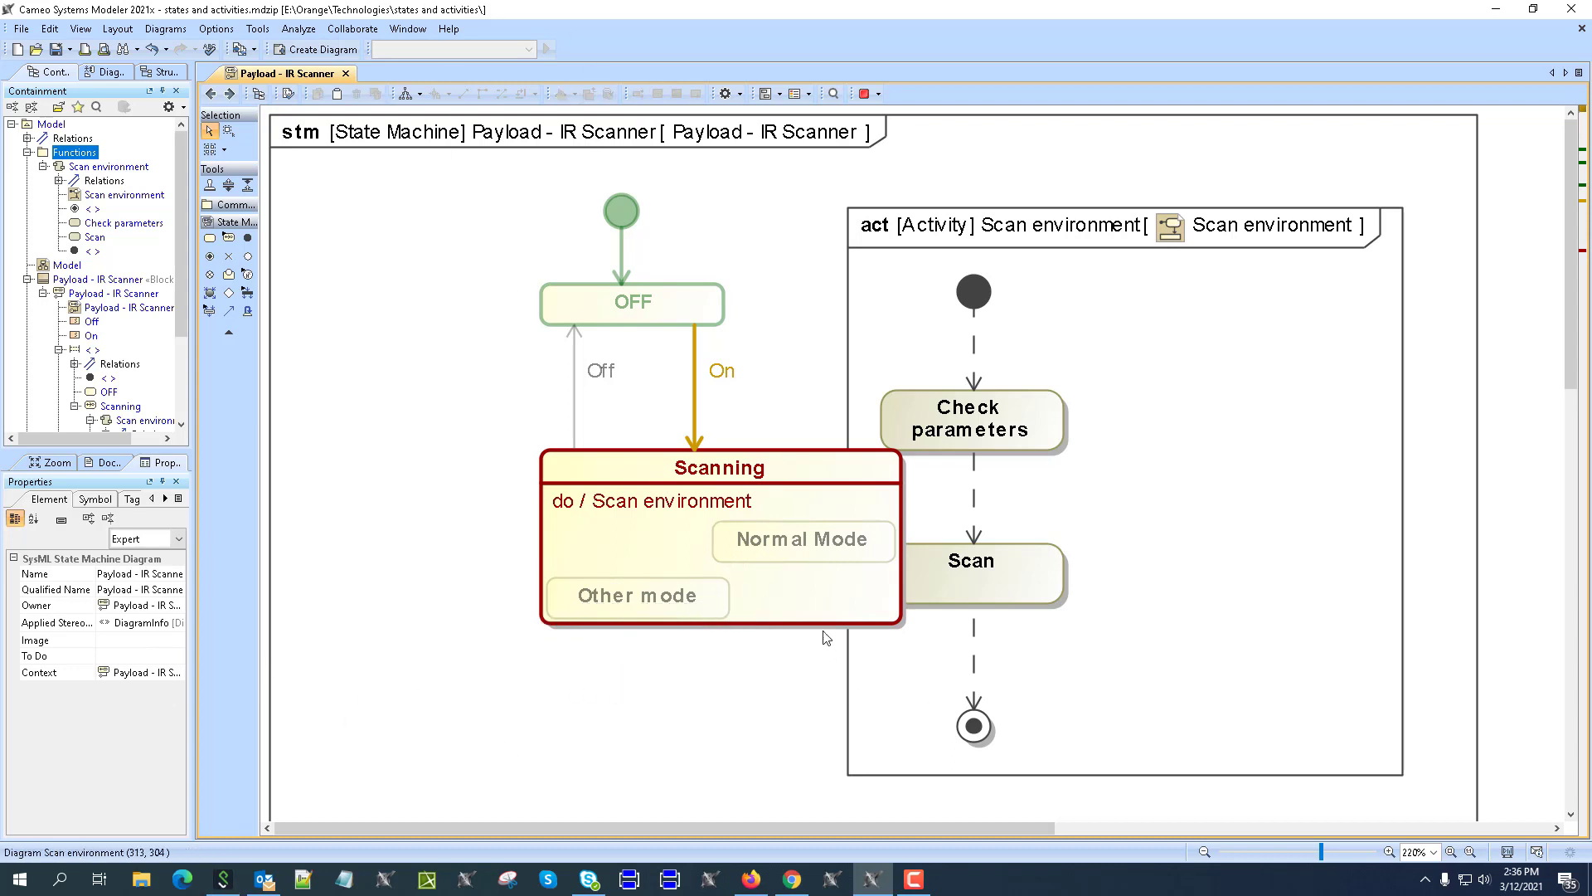
Step: Connect the Normal Mode and Other mode substates with transitions in both directions
{"action": "left_click", "coordinate": [847, 557]}
{"action": "left_click", "coordinate": [932, 511]}
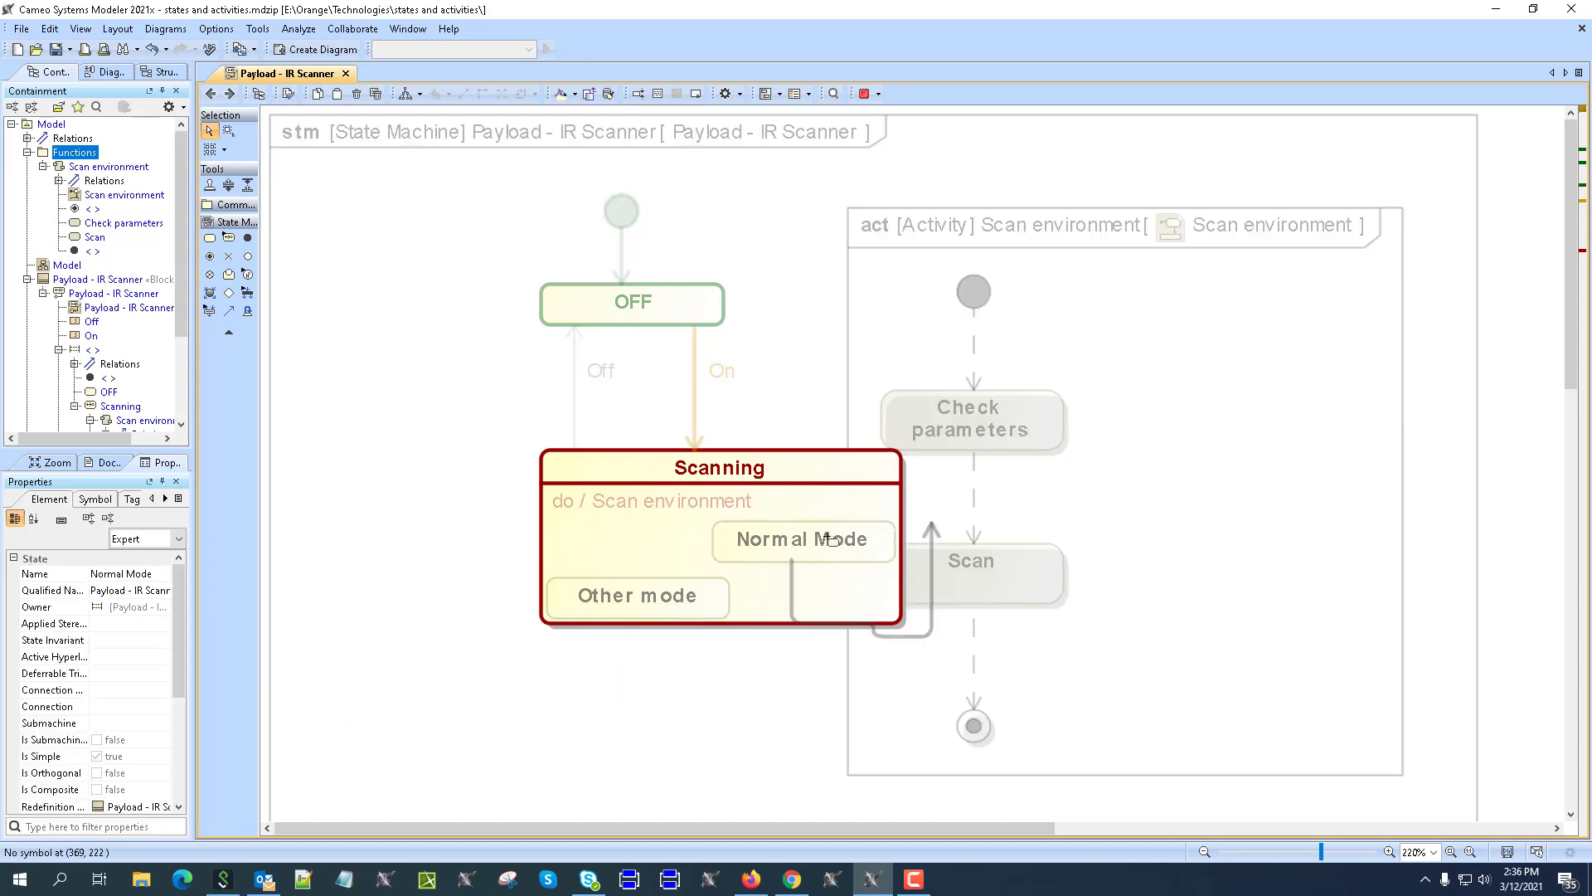
{"action": "left_click", "coordinate": [651, 597]}
{"action": "left_click", "coordinate": [715, 592]}
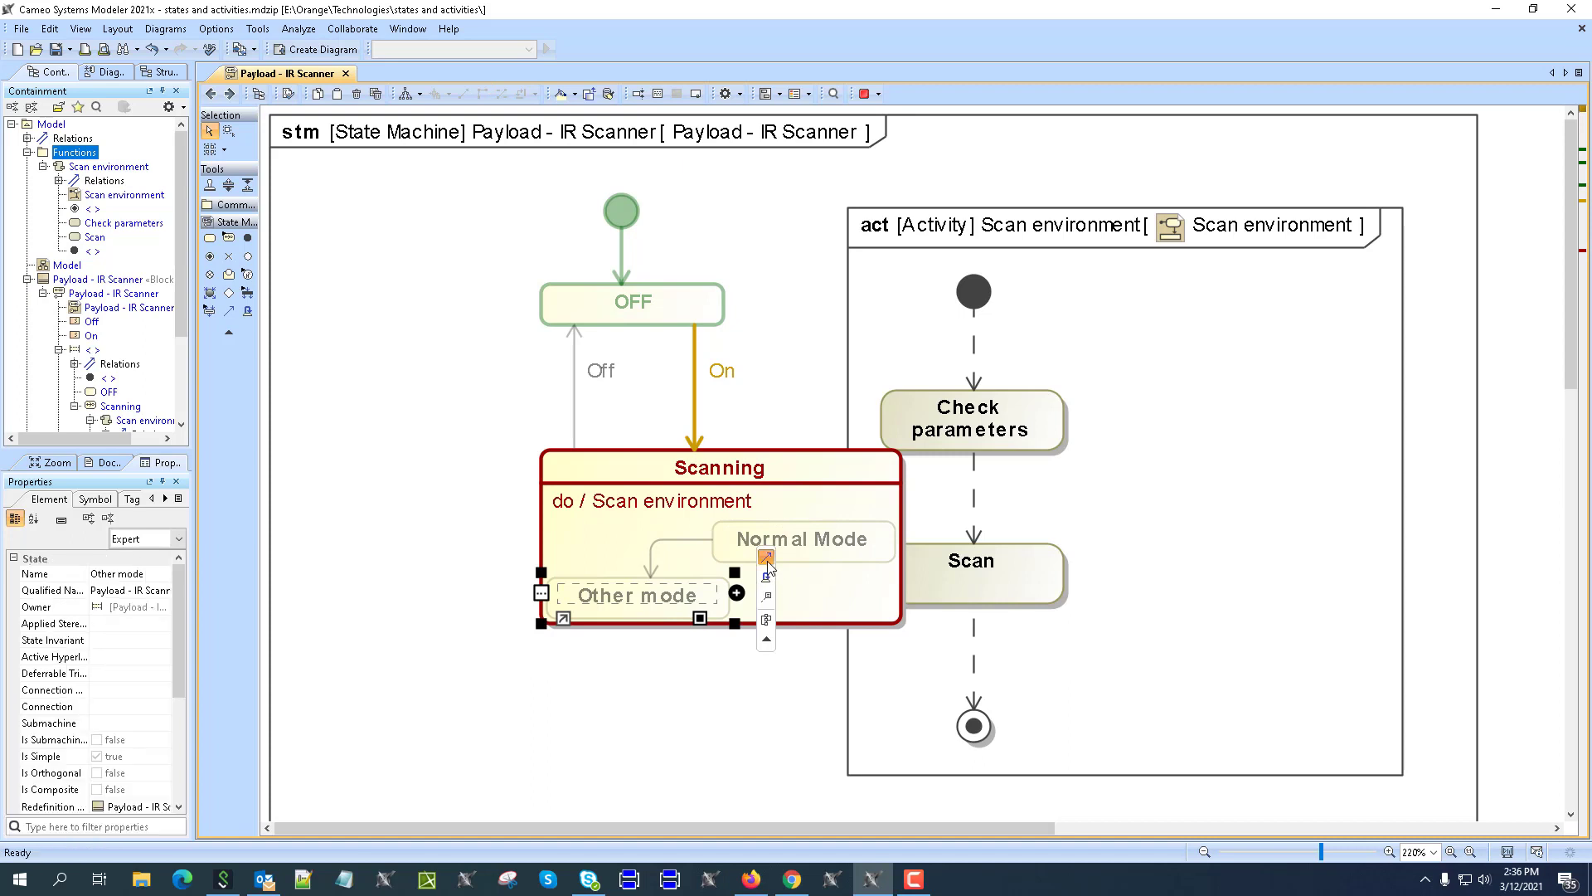
{"action": "left_click", "coordinate": [767, 572]}
{"action": "left_click", "coordinate": [810, 558]}
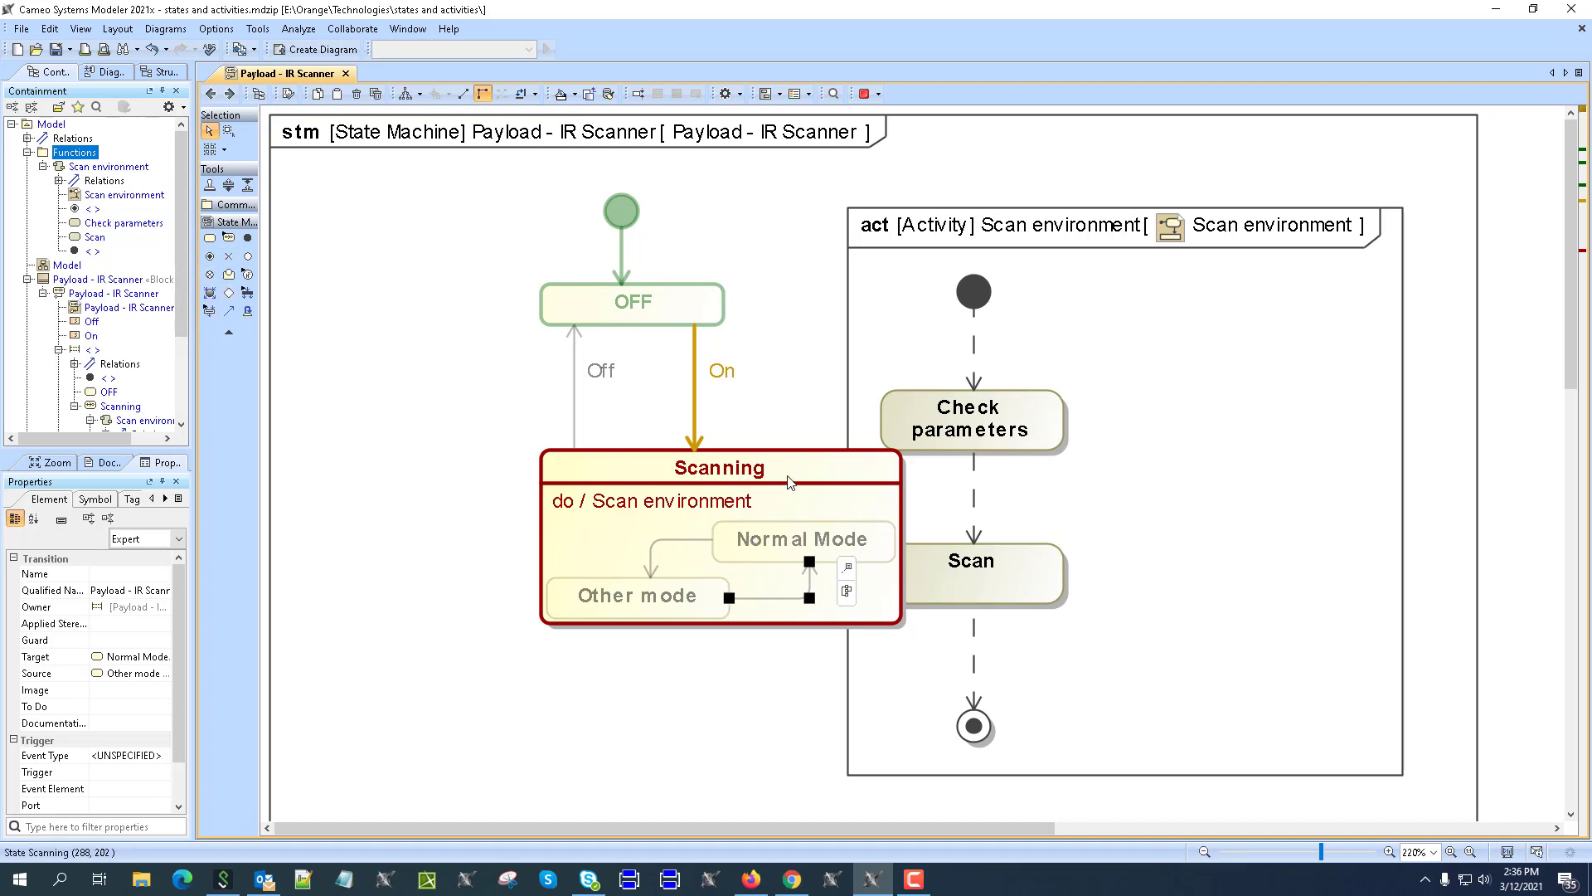
Step: Undo the transitions and the Normal Mode and Other mode substates, restoring the Scanning state with only its do activity
{"action": "left_click", "coordinate": [769, 704]}
{"action": "key", "text": "ctrl+z"}
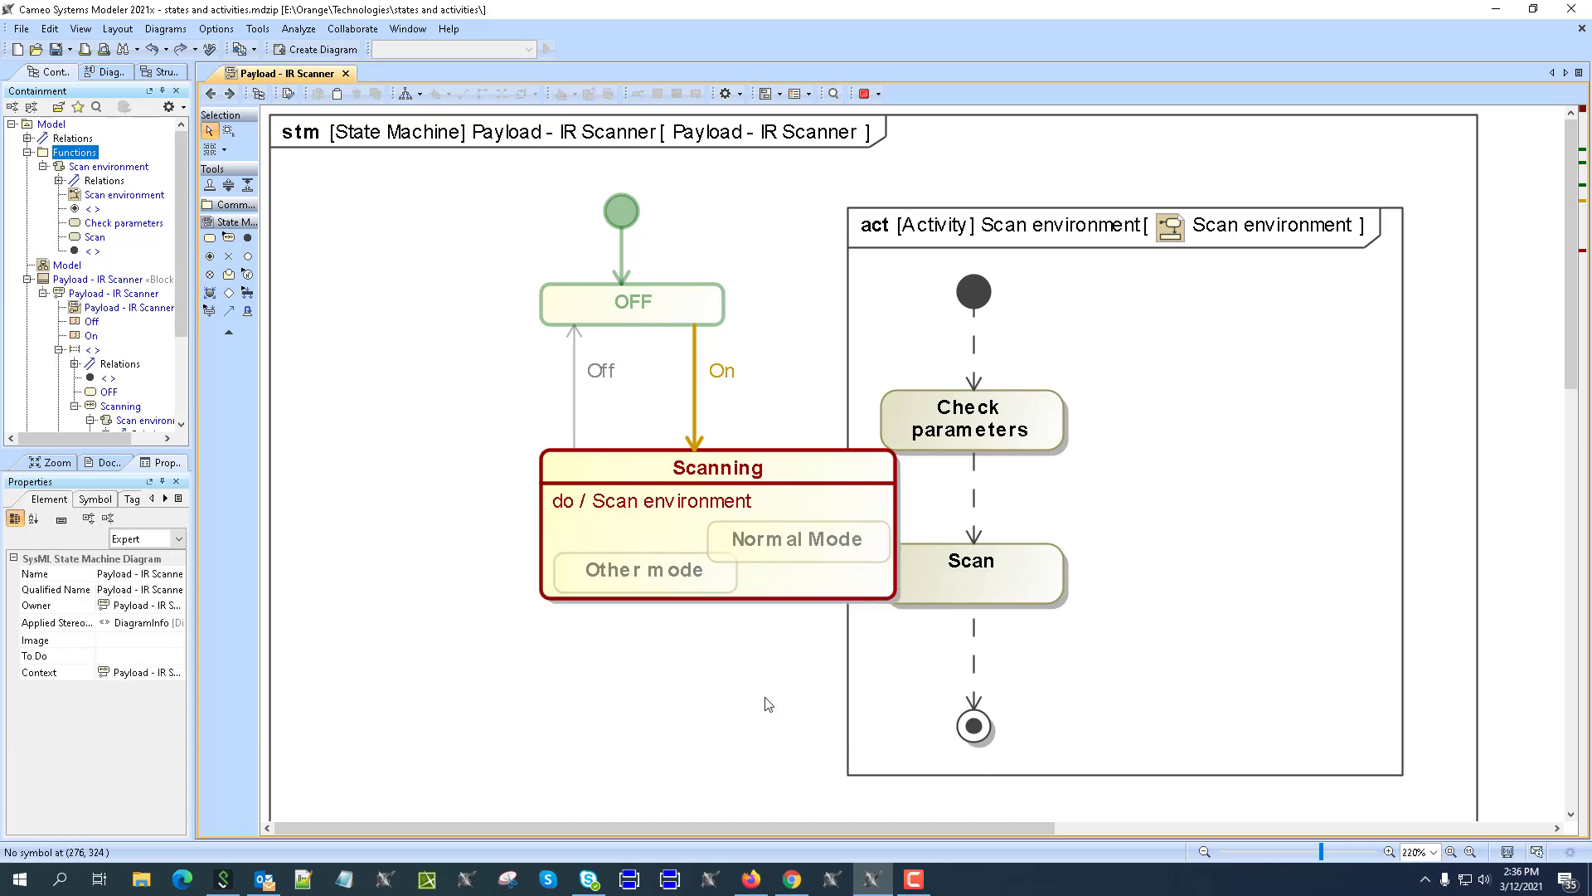
{"action": "key", "text": "ctrl+z"}
{"action": "key", "text": "ctrl+z"}
{"action": "key", "text": "ctrl+z"}
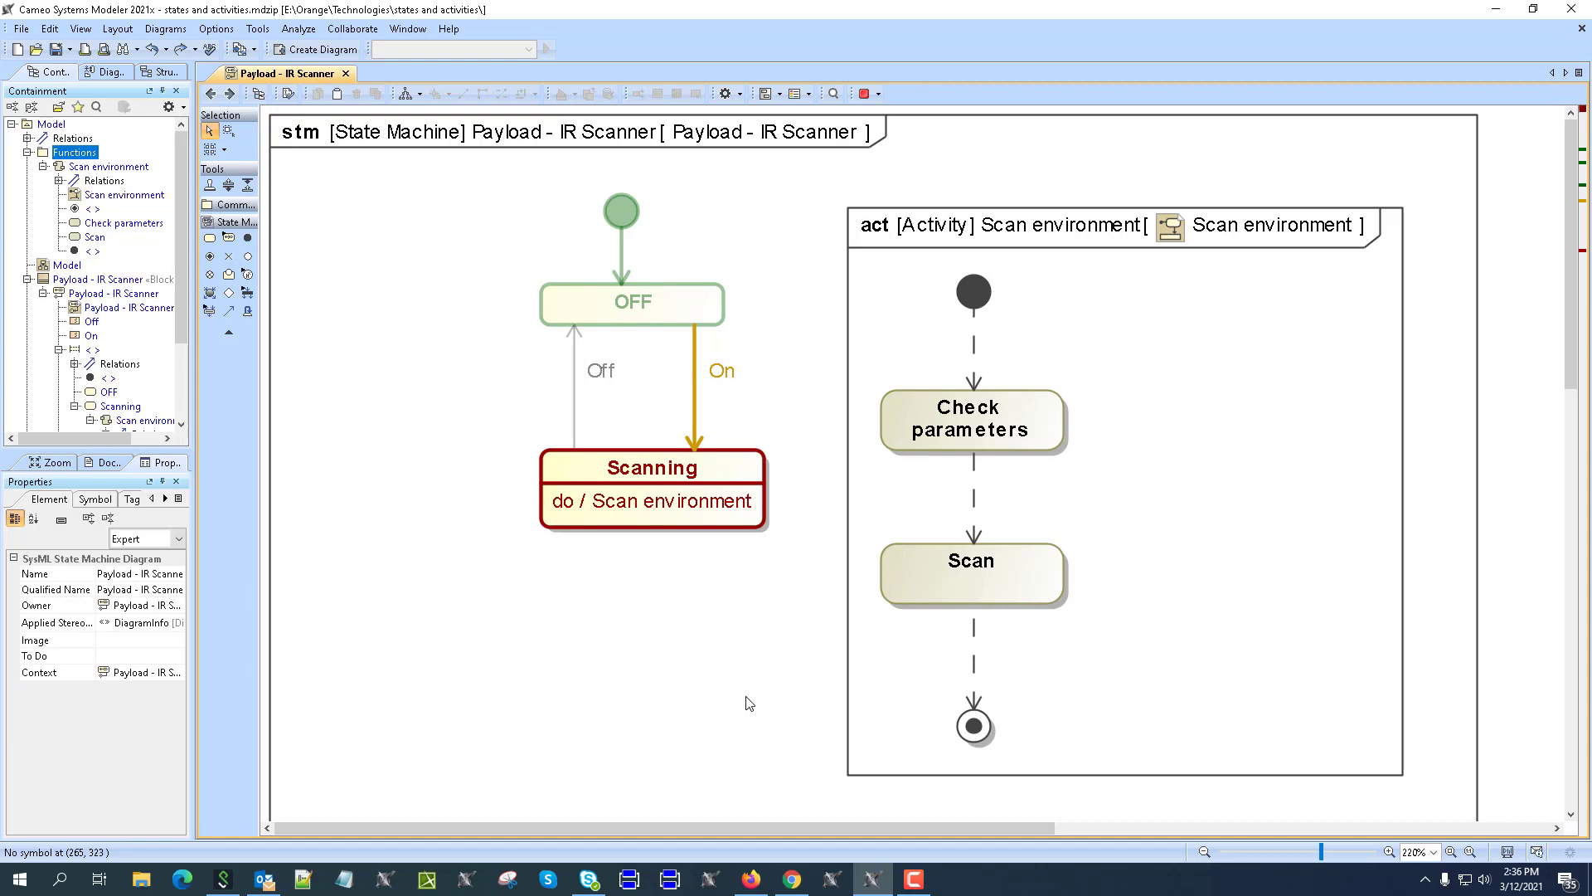
Step: Create a SysML activity diagram named Communicate Data in the Functions package
{"action": "right_click", "coordinate": [58, 154]}
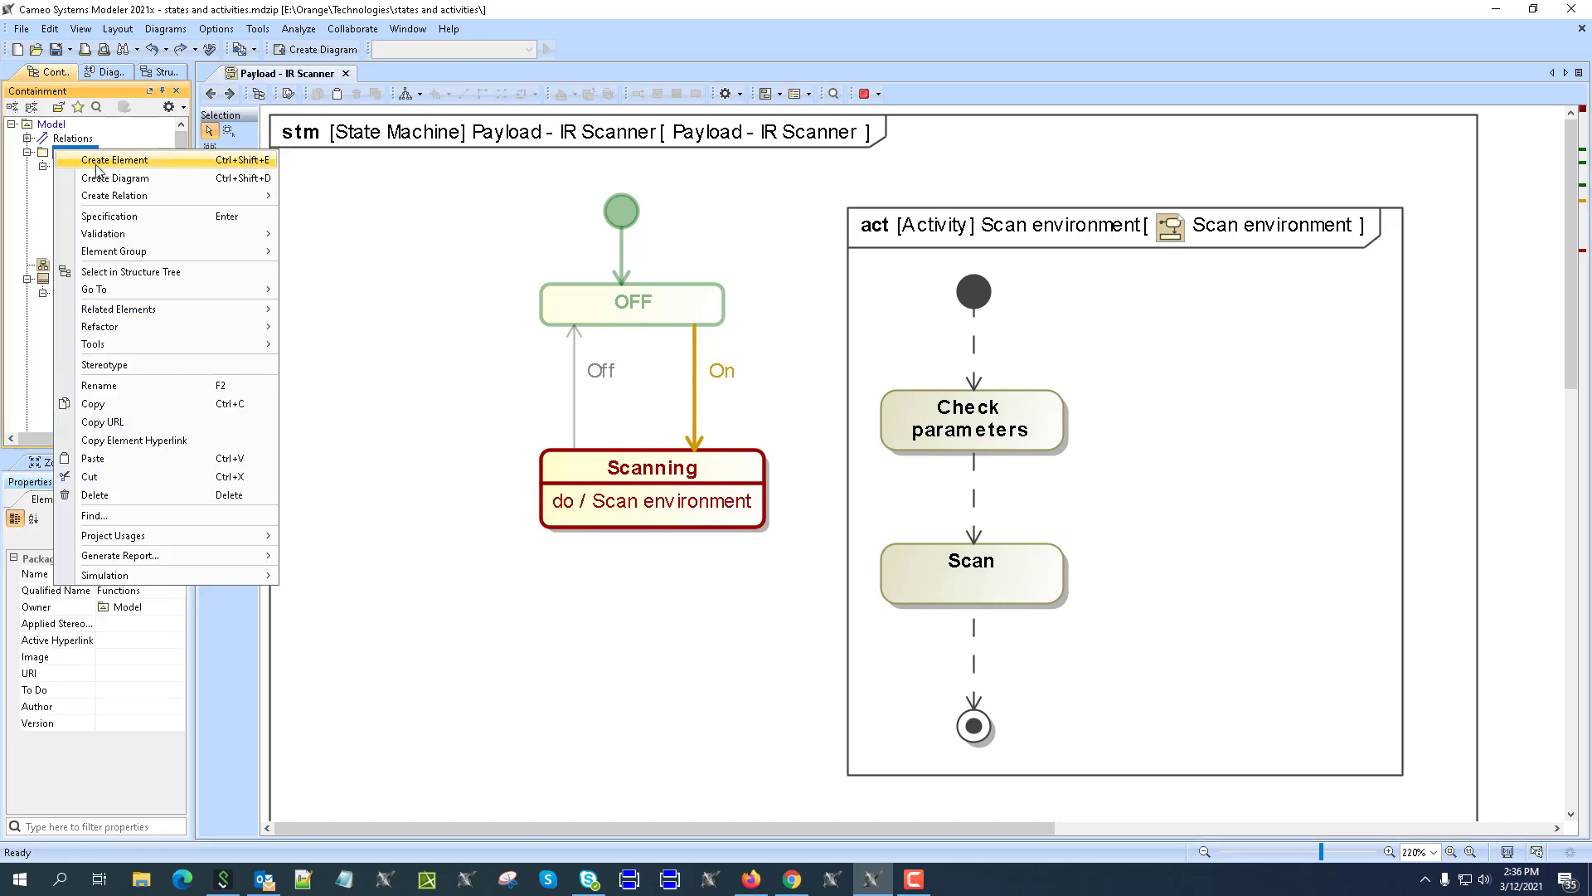
{"action": "left_click", "coordinate": [131, 178]}
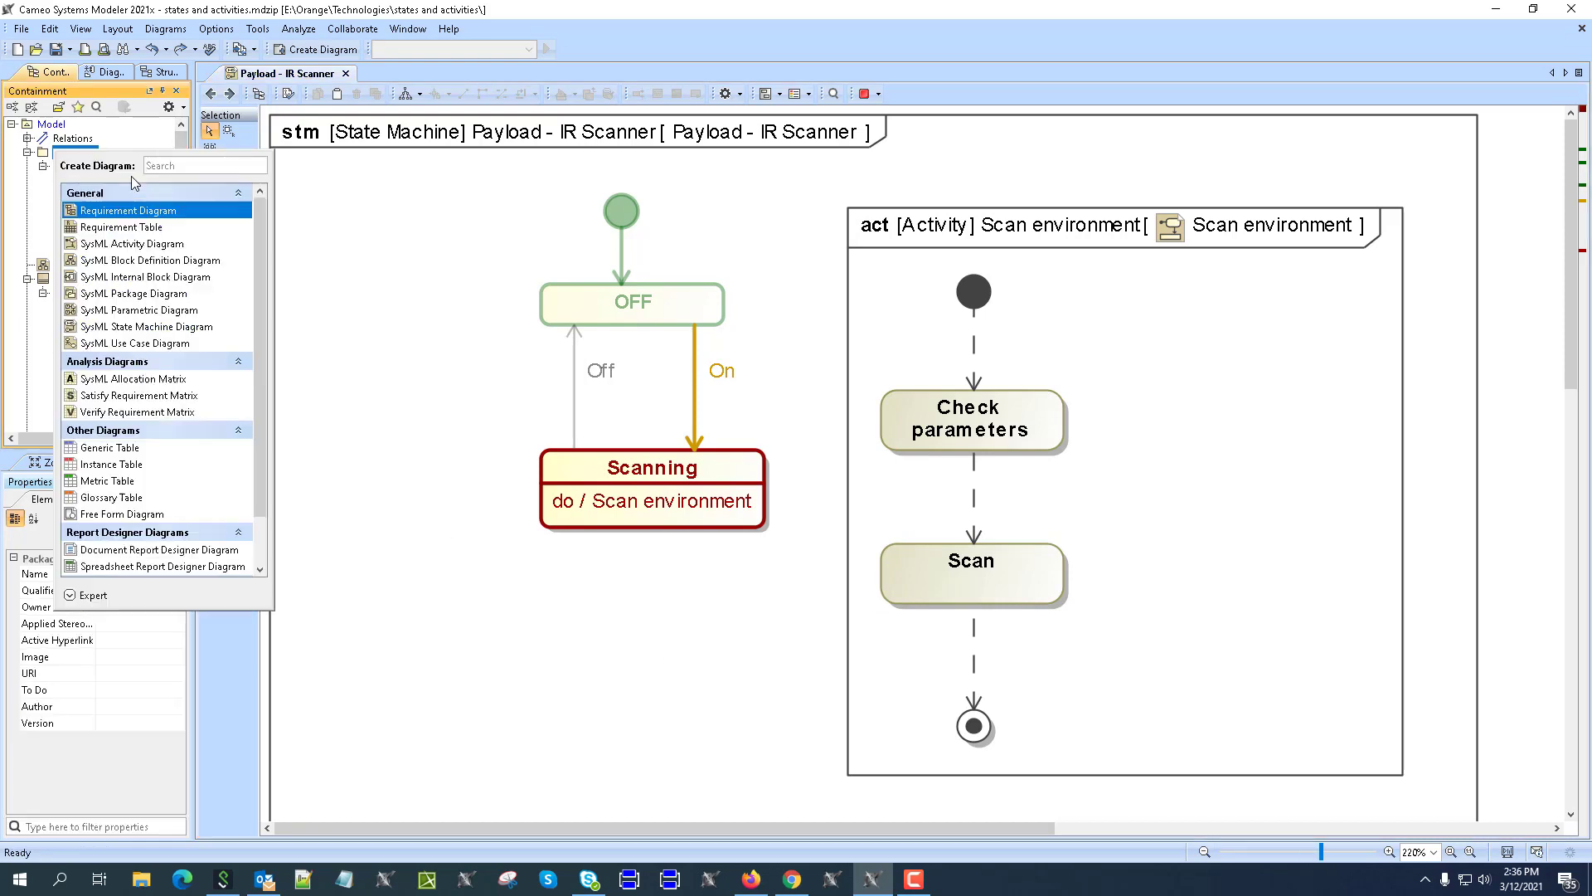
{"action": "left_click", "coordinate": [135, 244]}
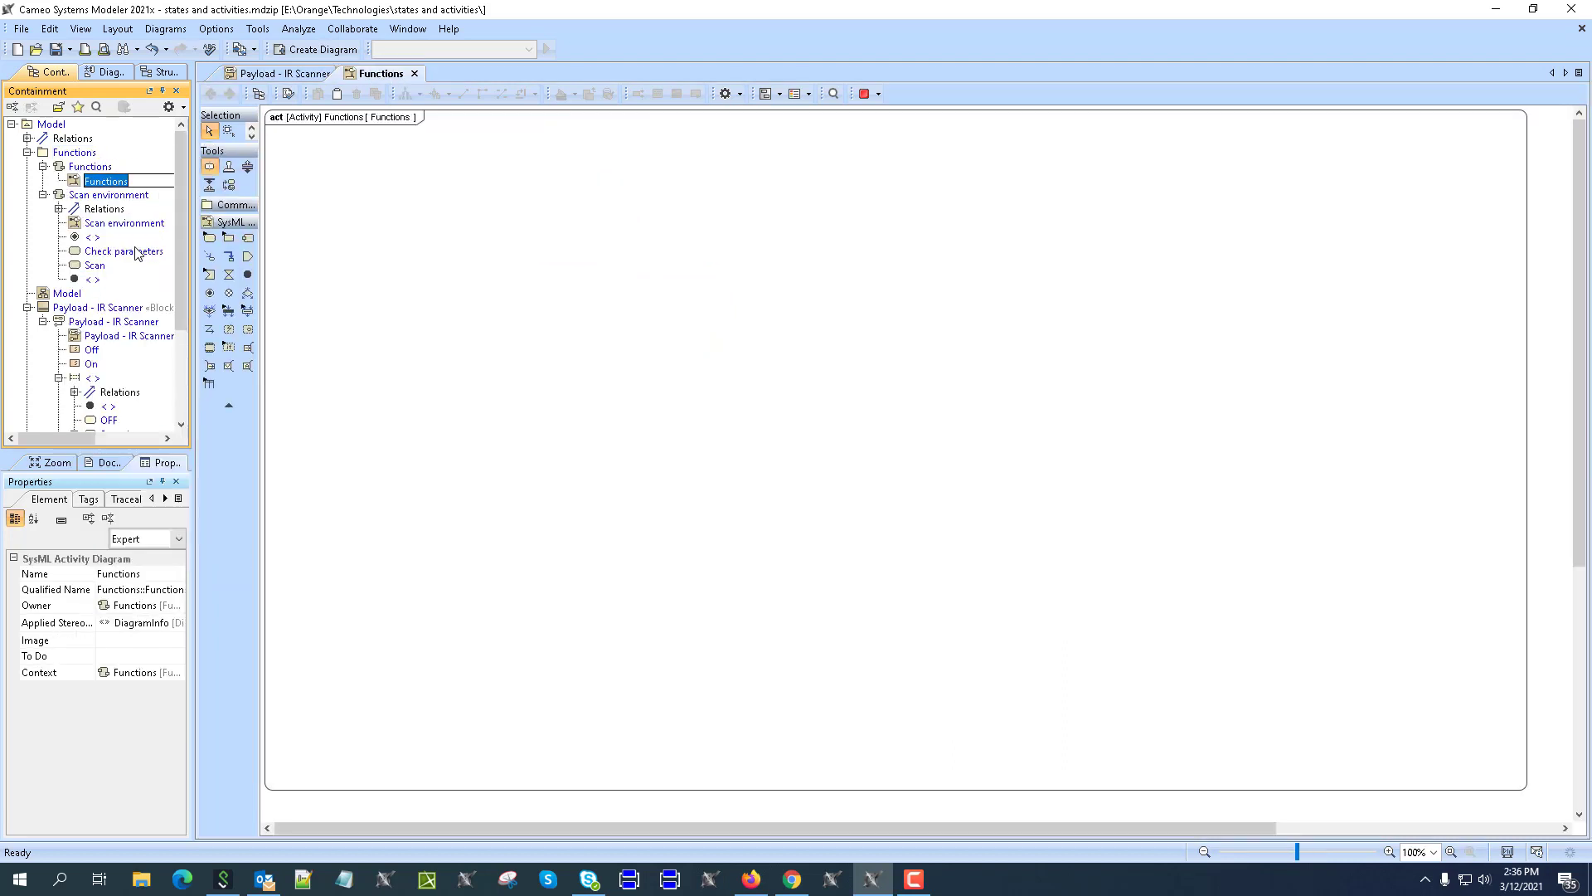
{"action": "type", "text": "Communicate Data"}
{"action": "key", "text": "Return"}
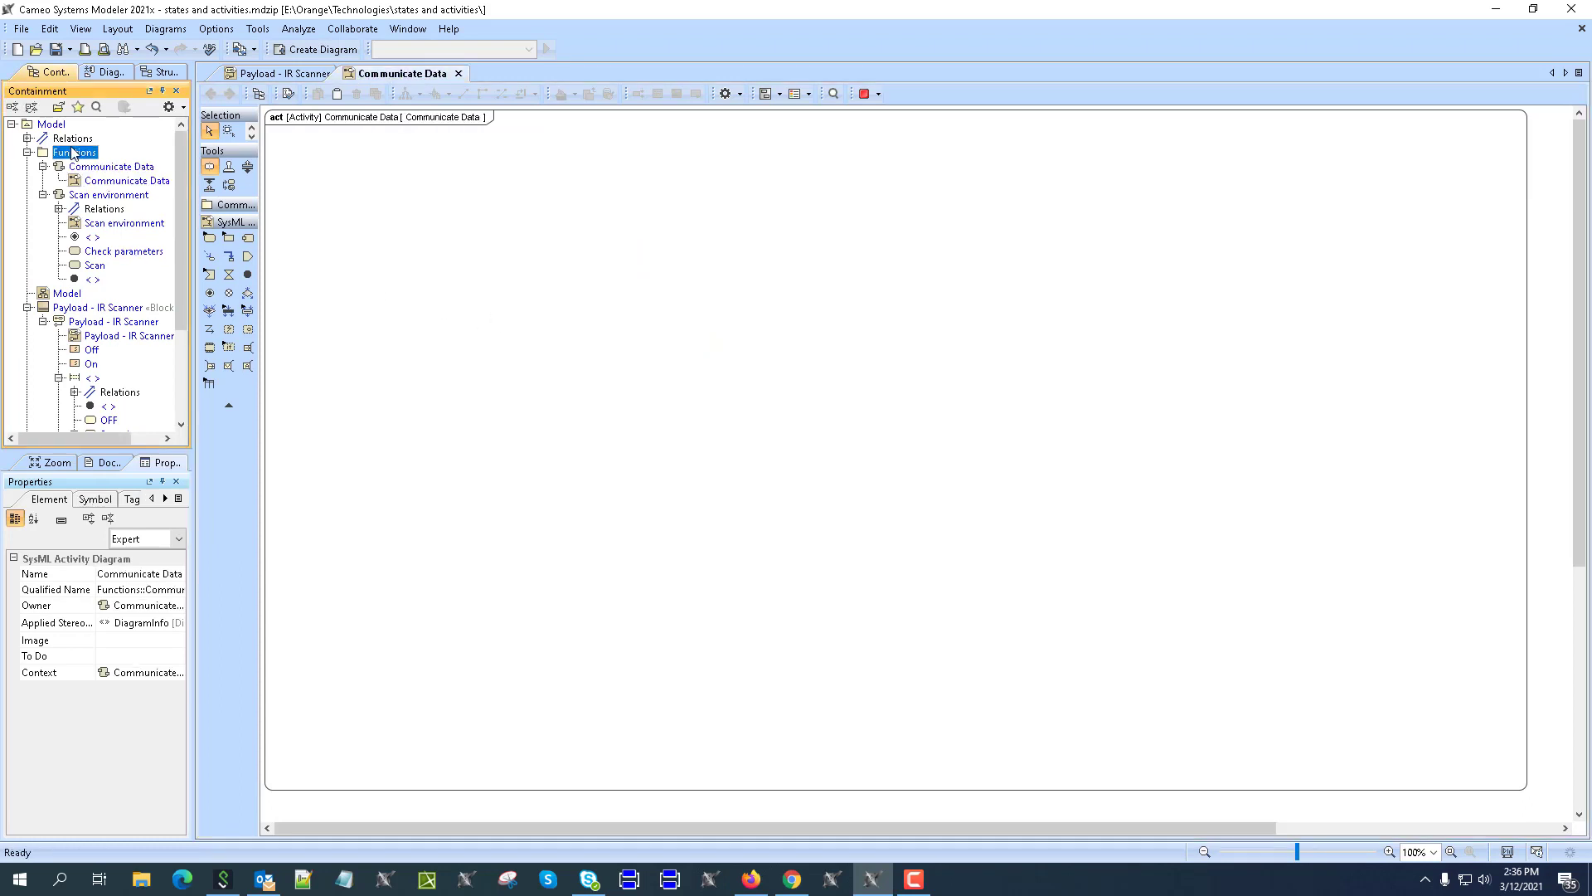
Step: Create another SysML activity diagram in the Functions package and name it Load parameters
{"action": "right_click", "coordinate": [63, 152]}
{"action": "left_click", "coordinate": [153, 157]}
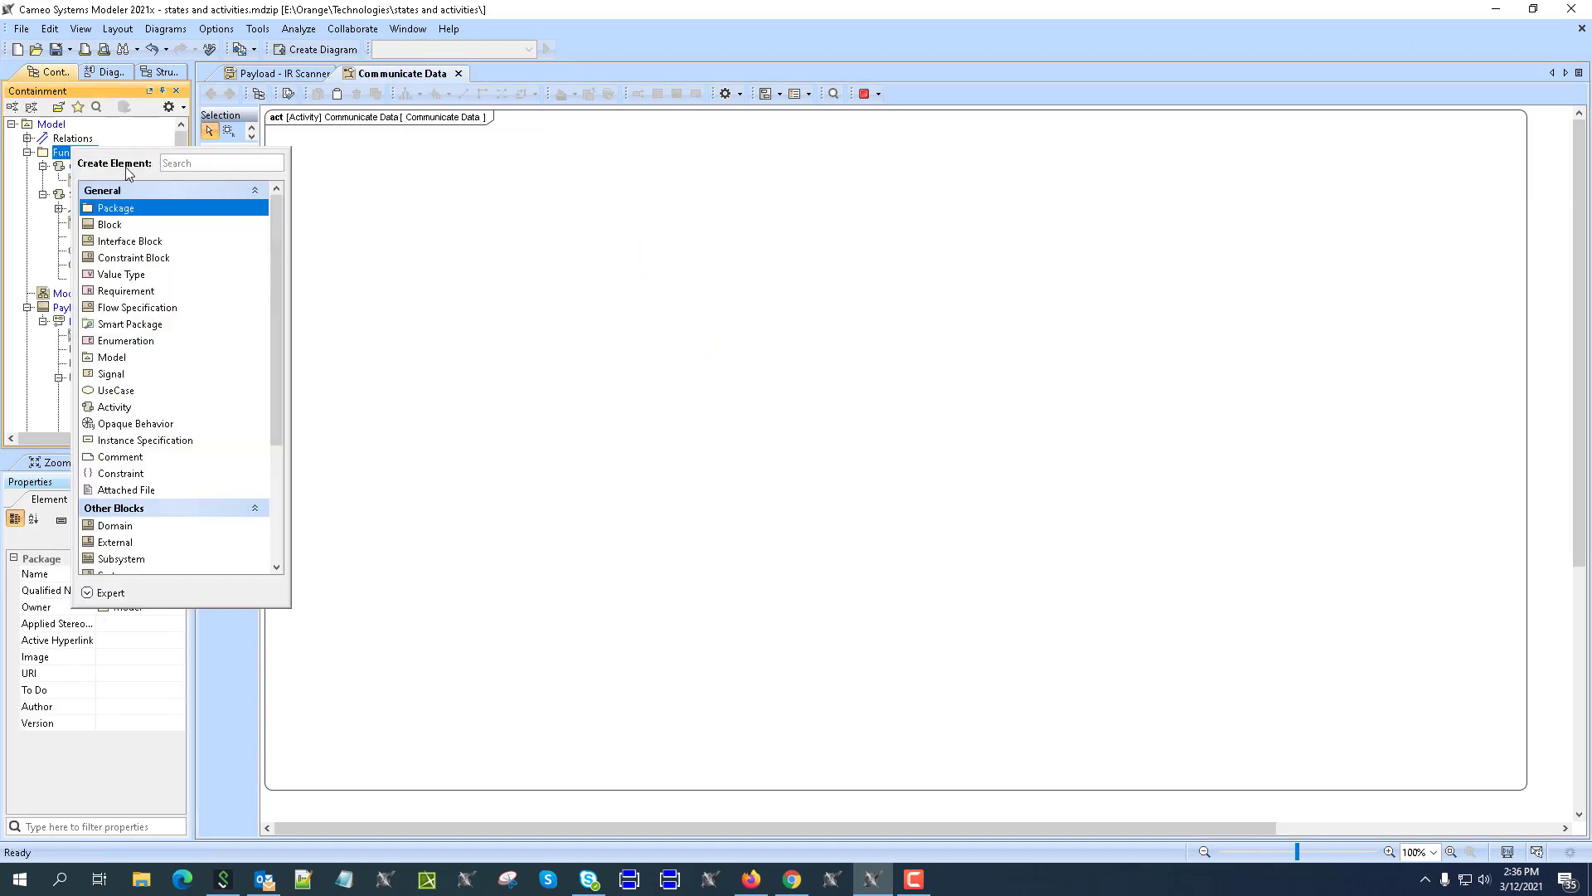
{"action": "key", "text": "Escape"}
{"action": "right_click", "coordinate": [62, 152]}
{"action": "left_click", "coordinate": [141, 171]}
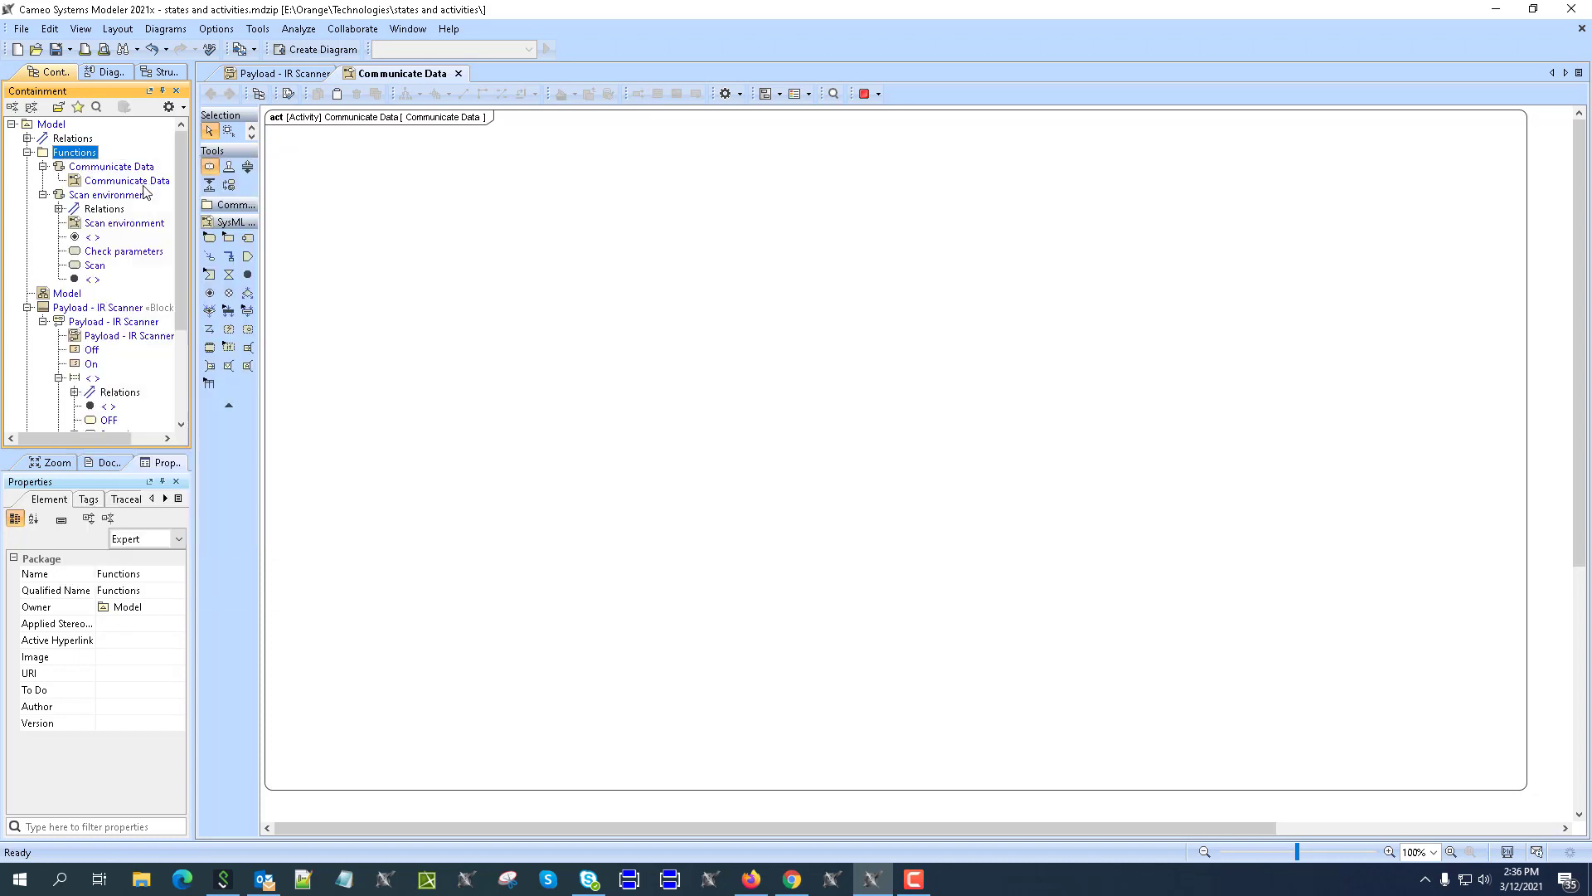
{"action": "left_click", "coordinate": [140, 250]}
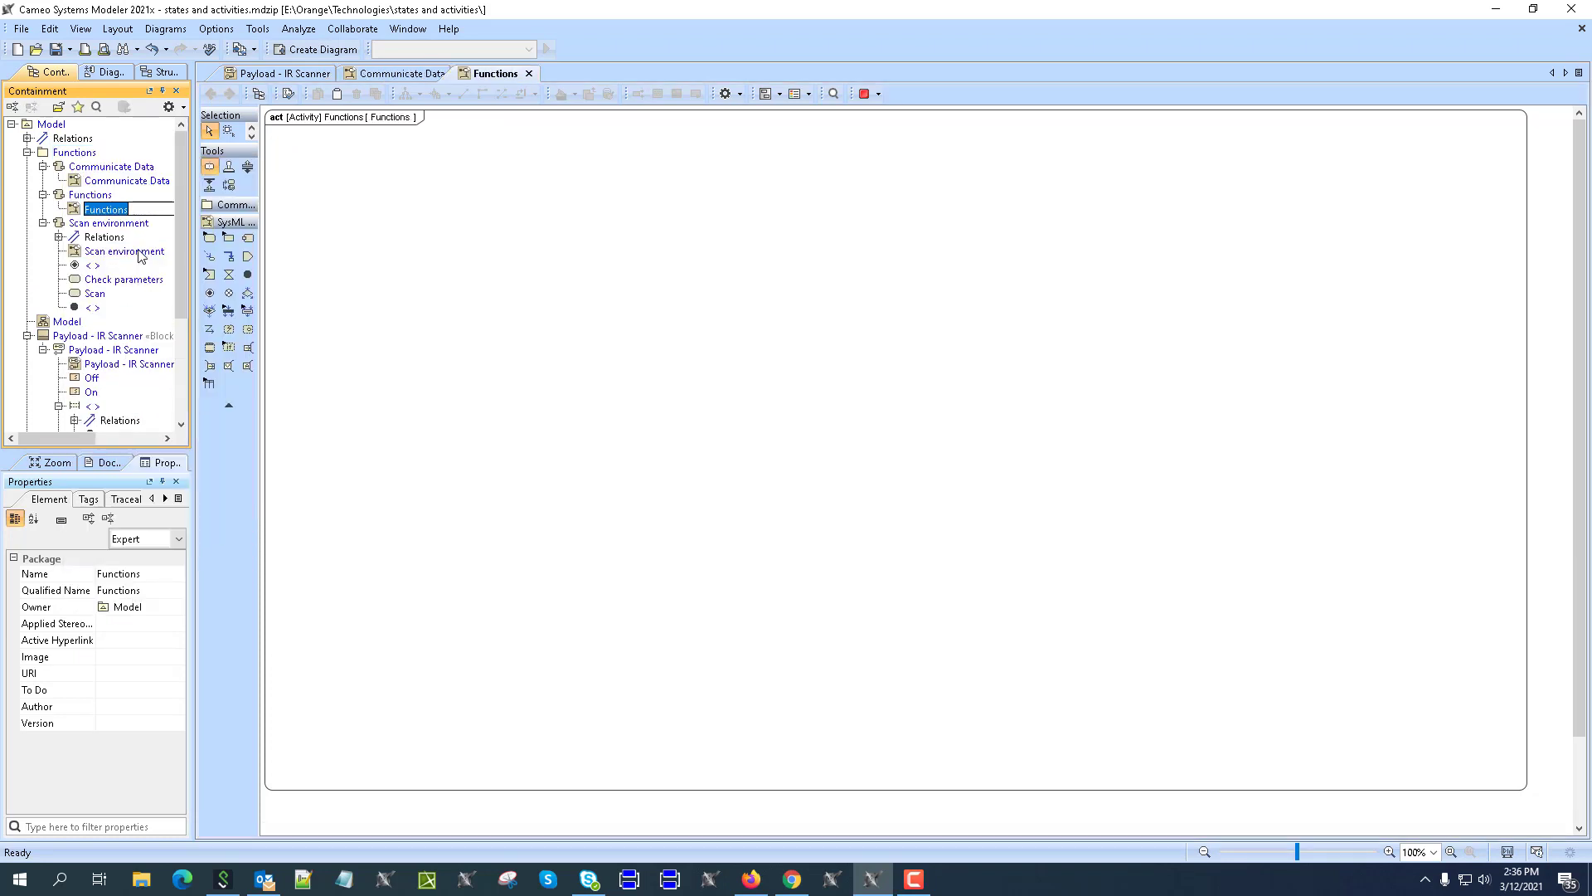
{"action": "type", "text": "Load parameters"}
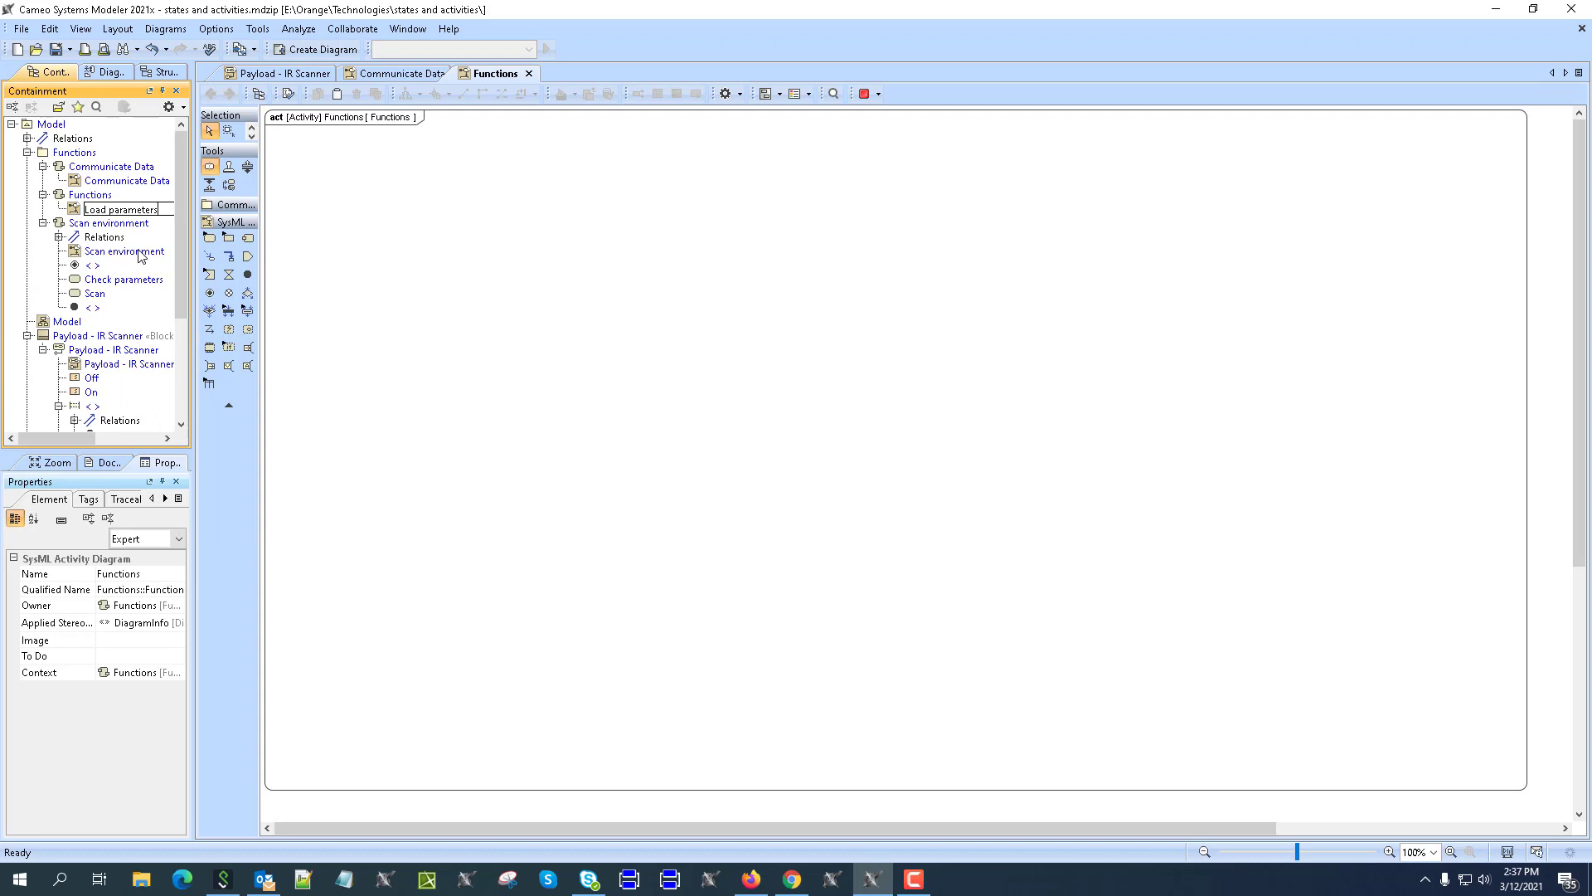
{"action": "key", "text": "Return"}
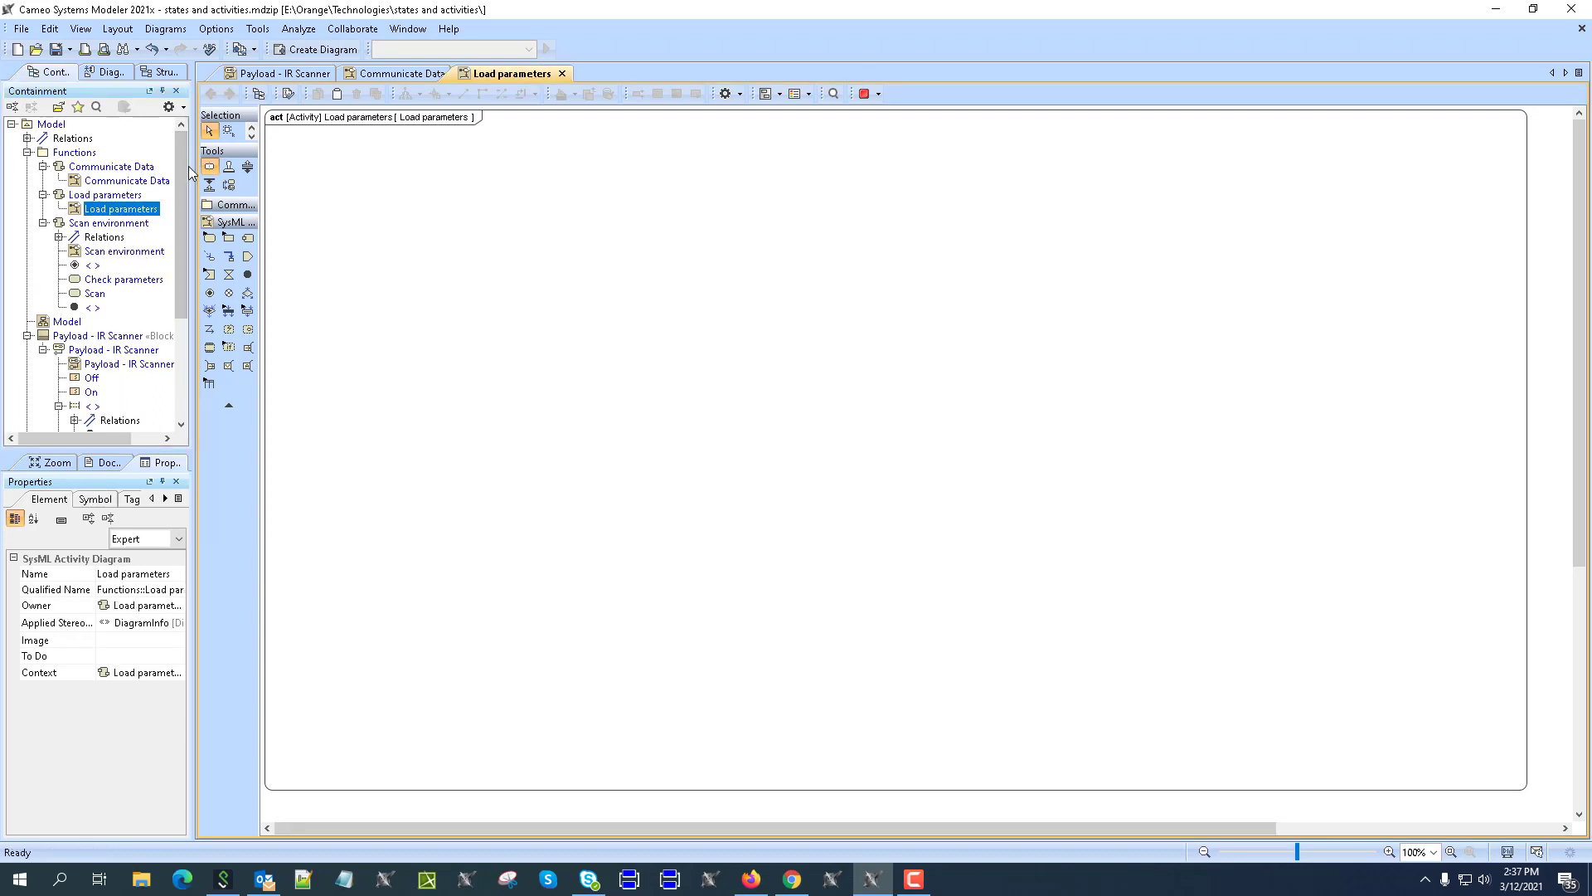
Step: Return to the Payload - IR Scanner state machine diagram and collapse the three activities under Functions in the containment tree
{"action": "left_click", "coordinate": [346, 75]}
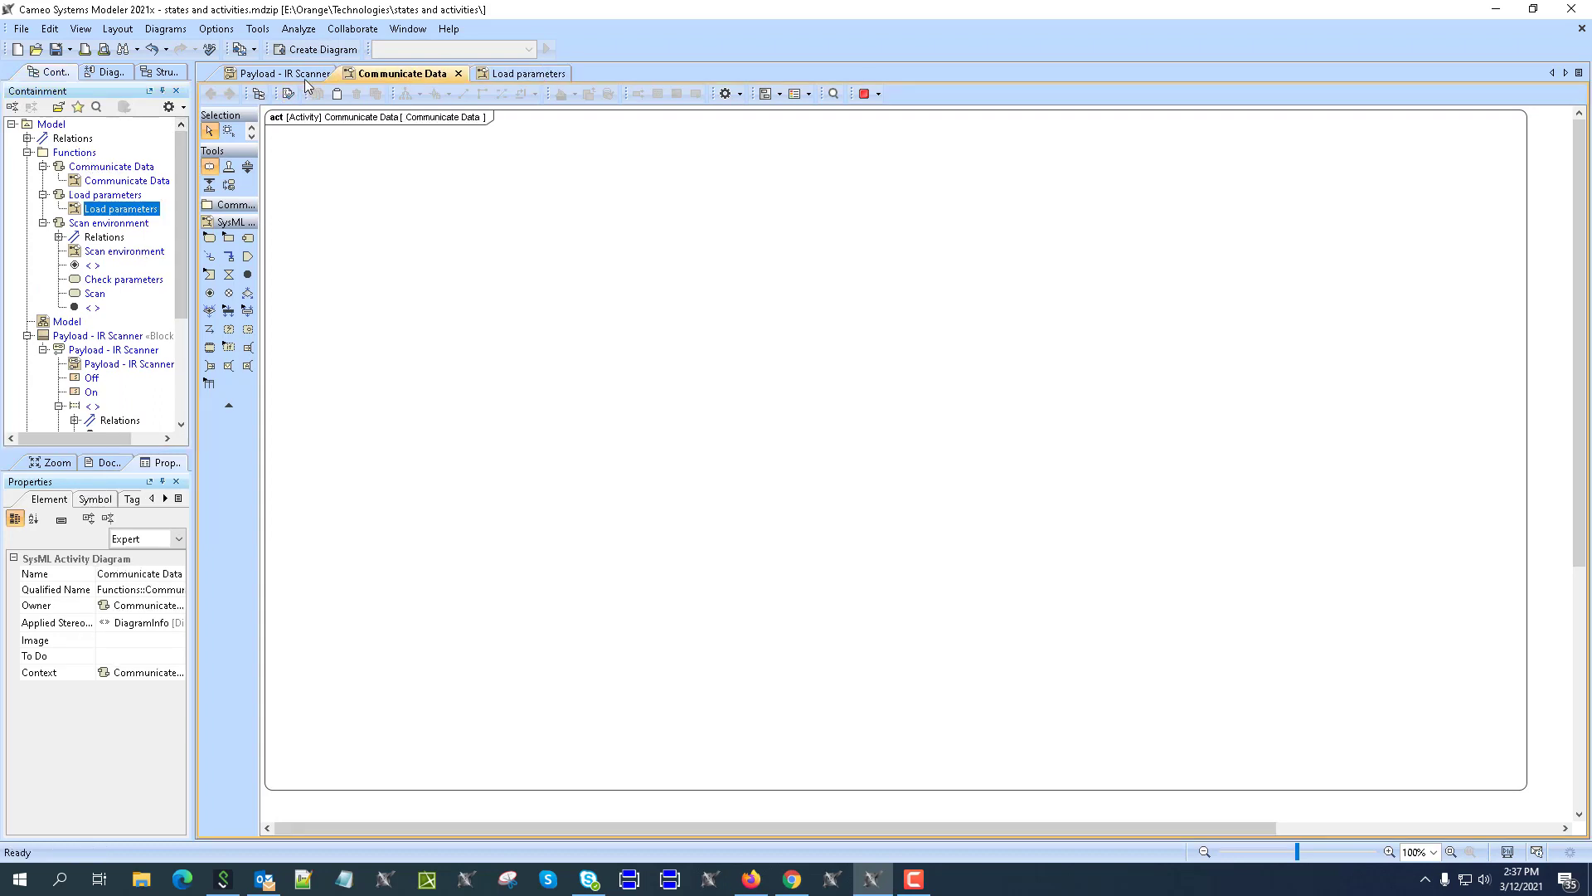
{"action": "left_click", "coordinate": [305, 78]}
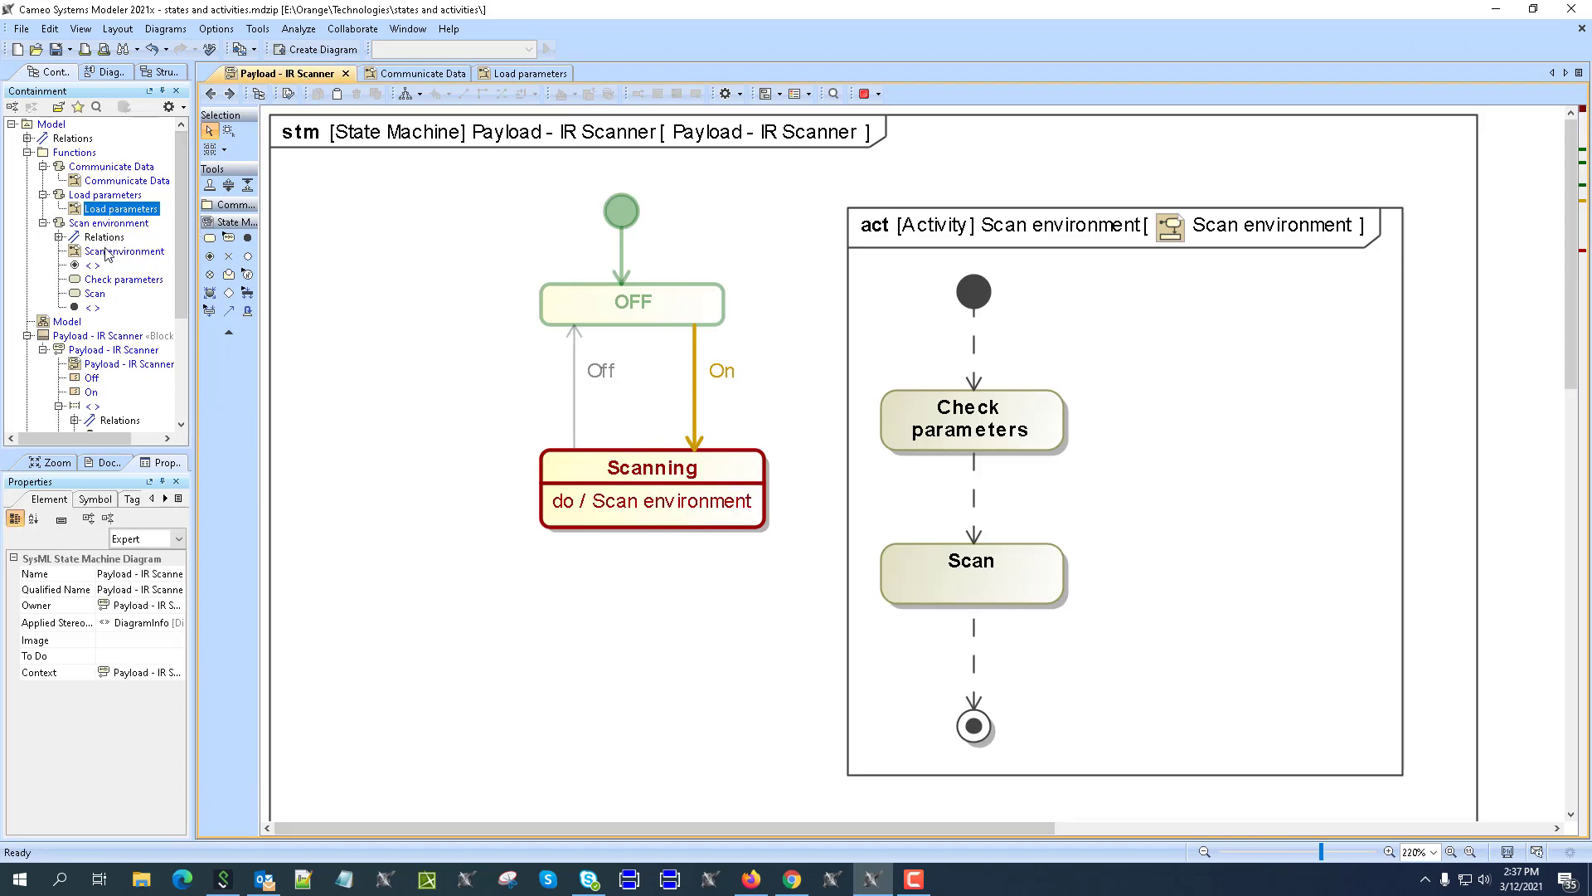
{"action": "left_click", "coordinate": [74, 152]}
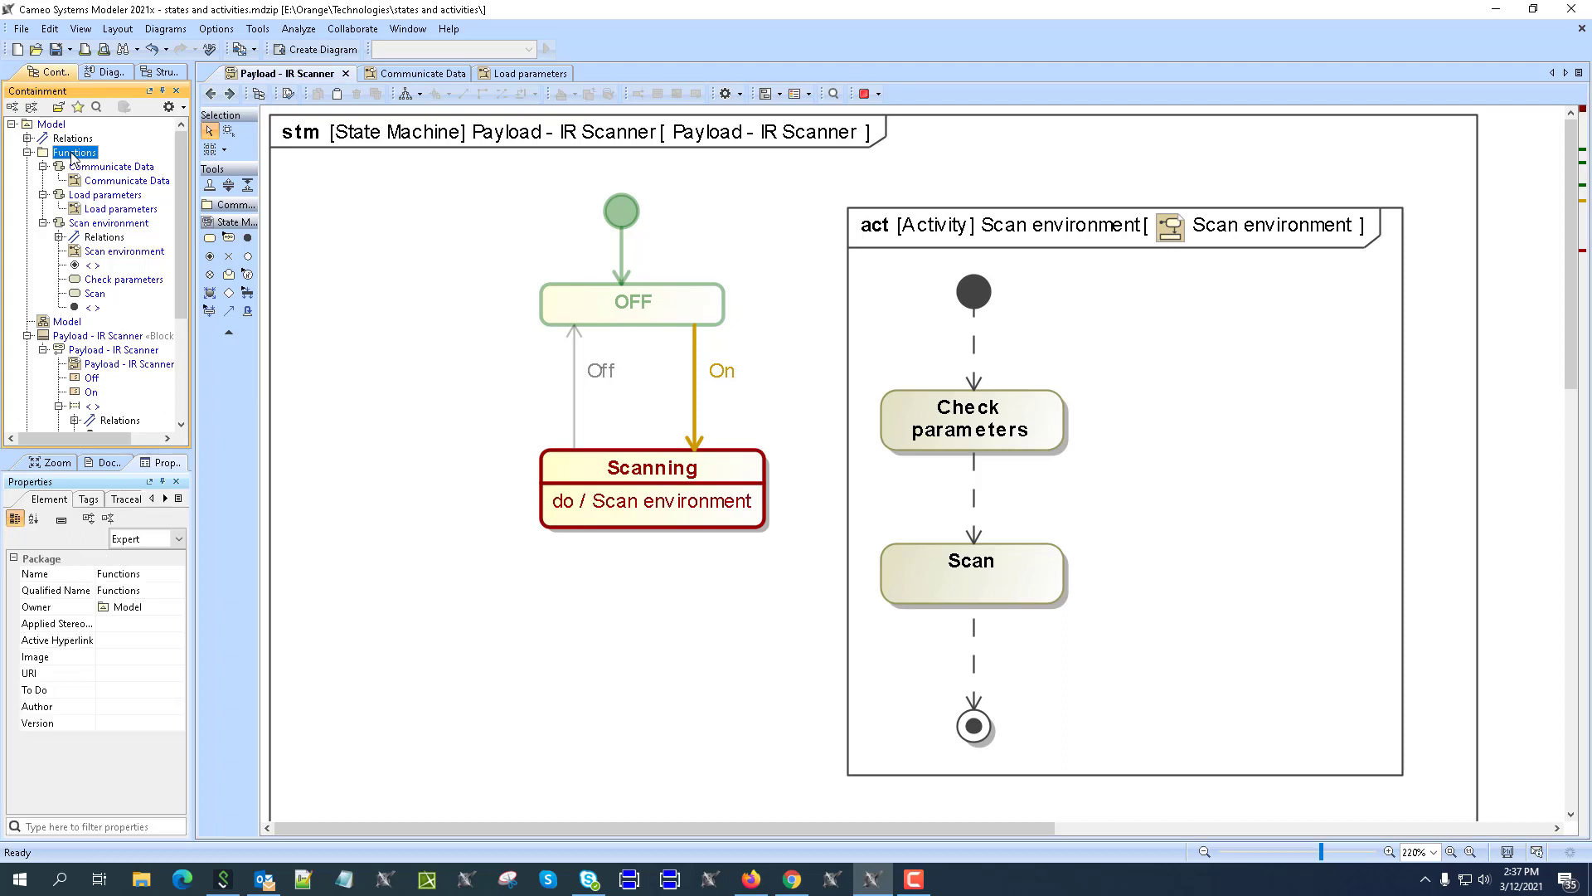
{"action": "left_click", "coordinate": [43, 195]}
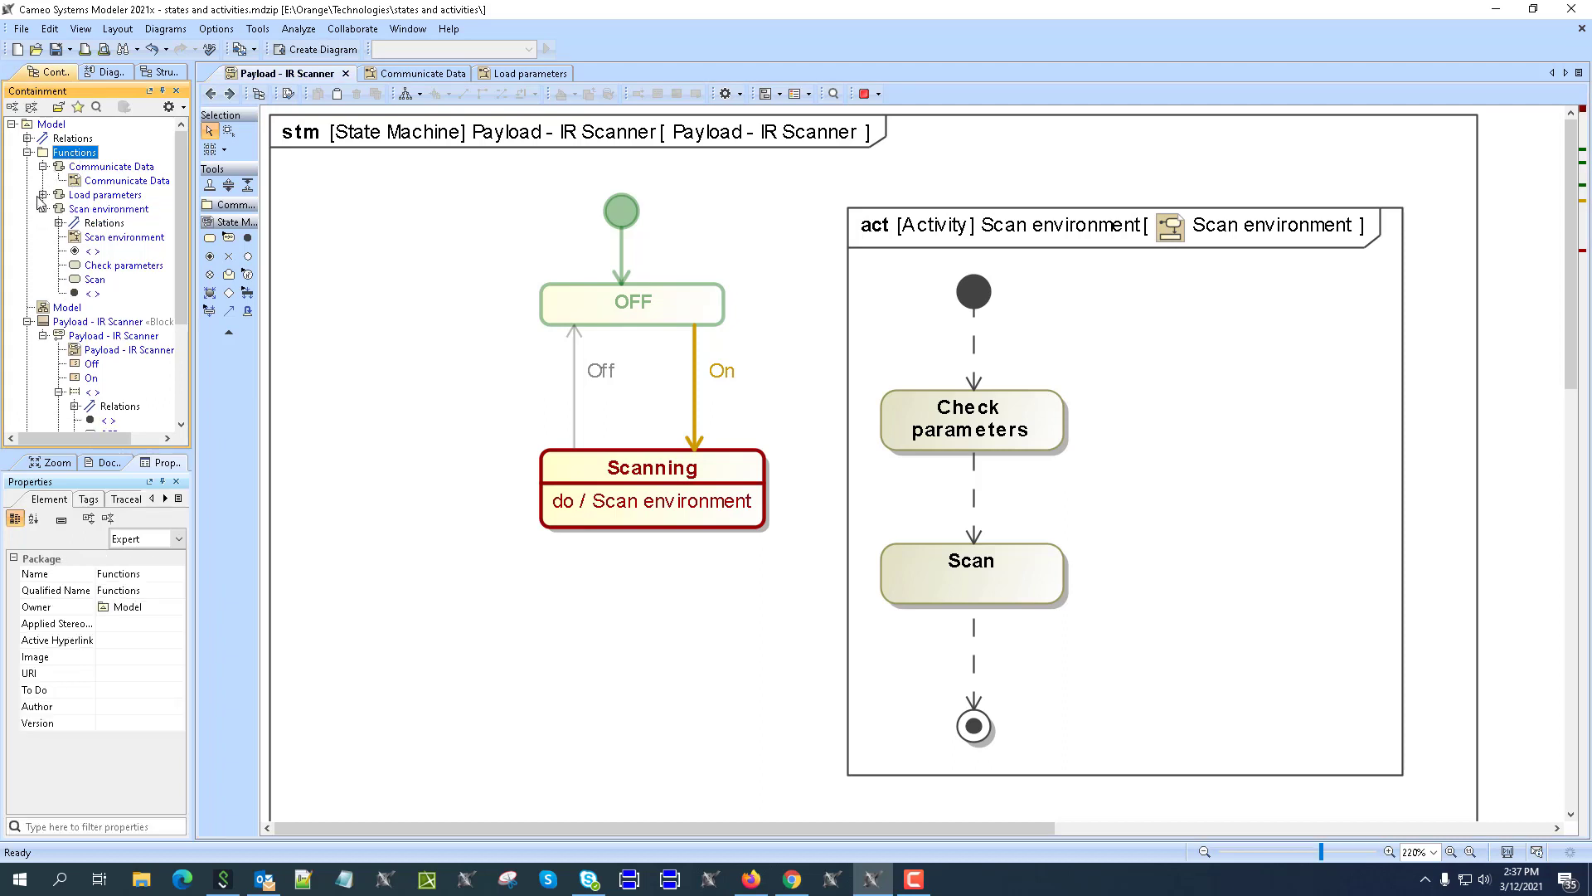
{"action": "left_click", "coordinate": [43, 167]}
{"action": "left_click", "coordinate": [43, 195]}
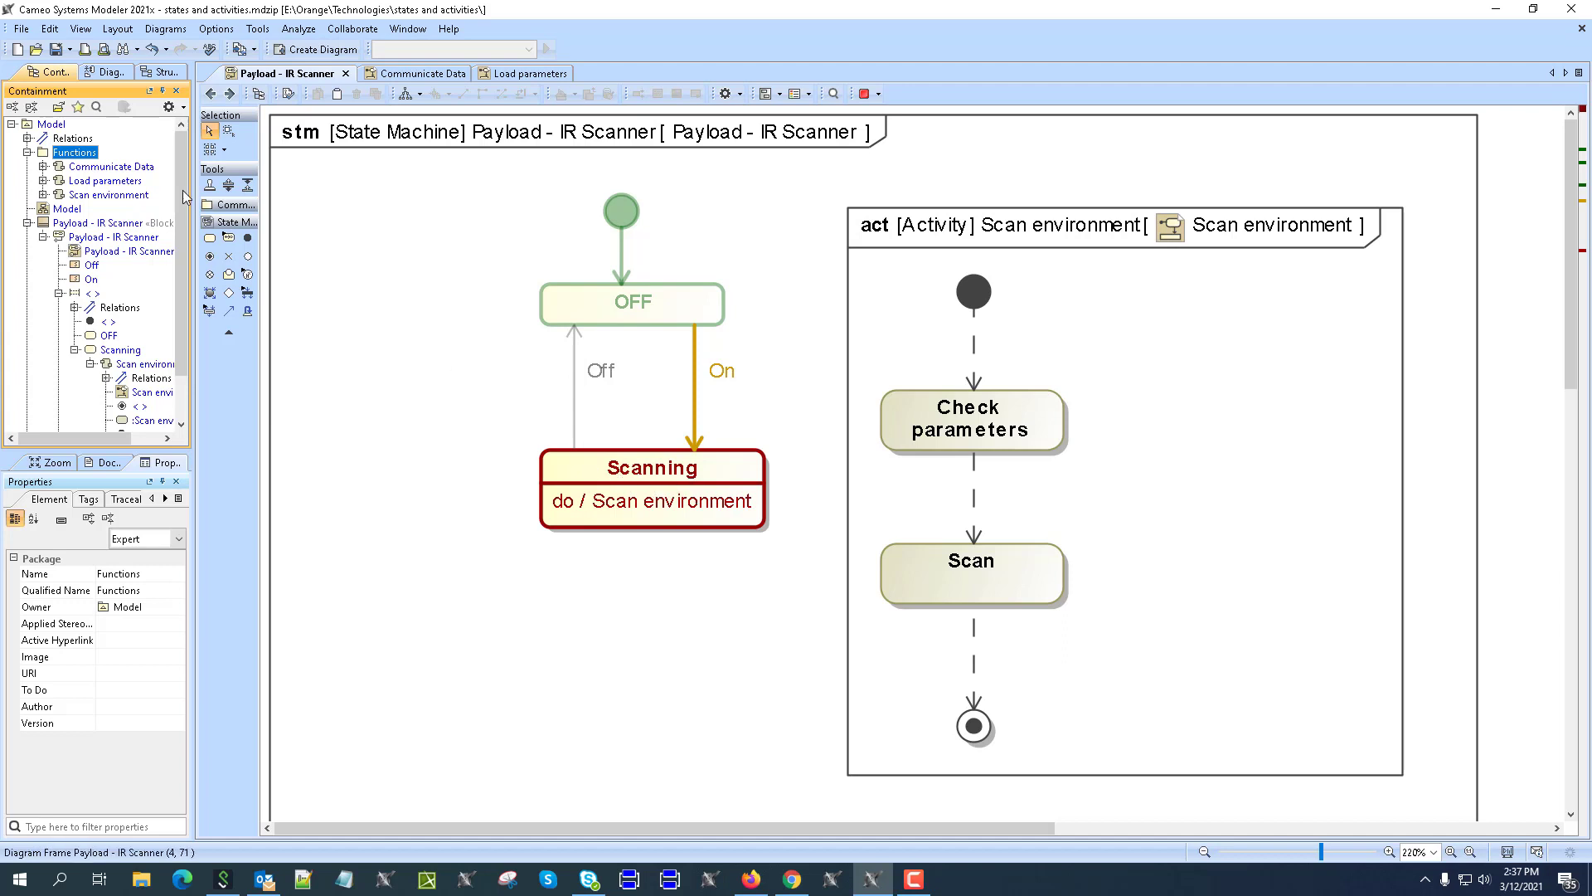
Step: Rename the Communicate Data activity as Communicate data, with a lowercase d
{"action": "left_click", "coordinate": [141, 168]}
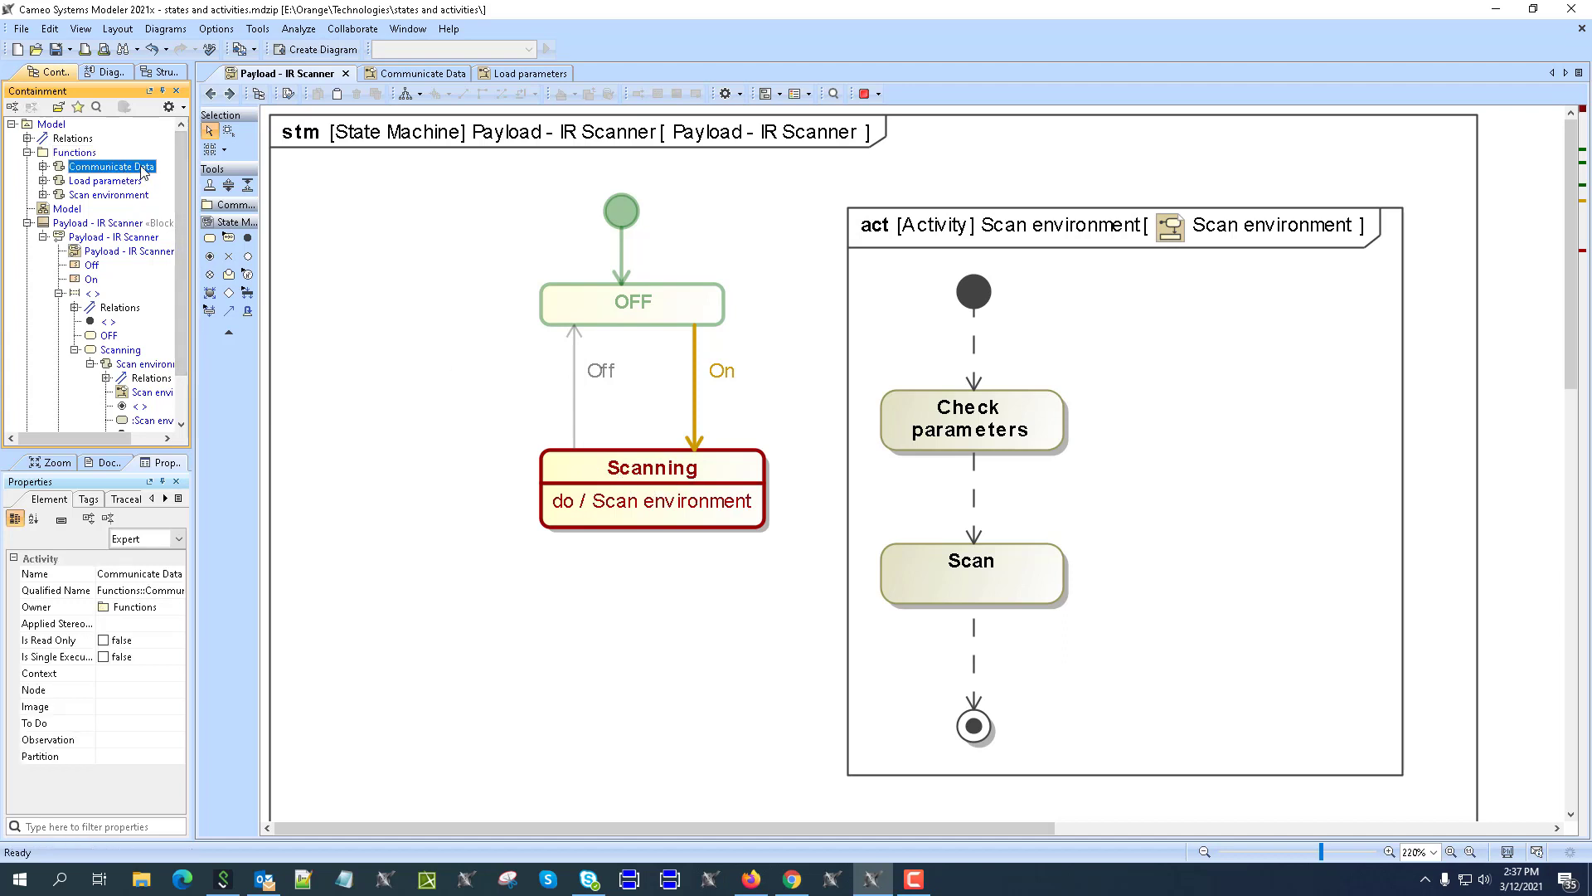
{"action": "left_click", "coordinate": [142, 166]}
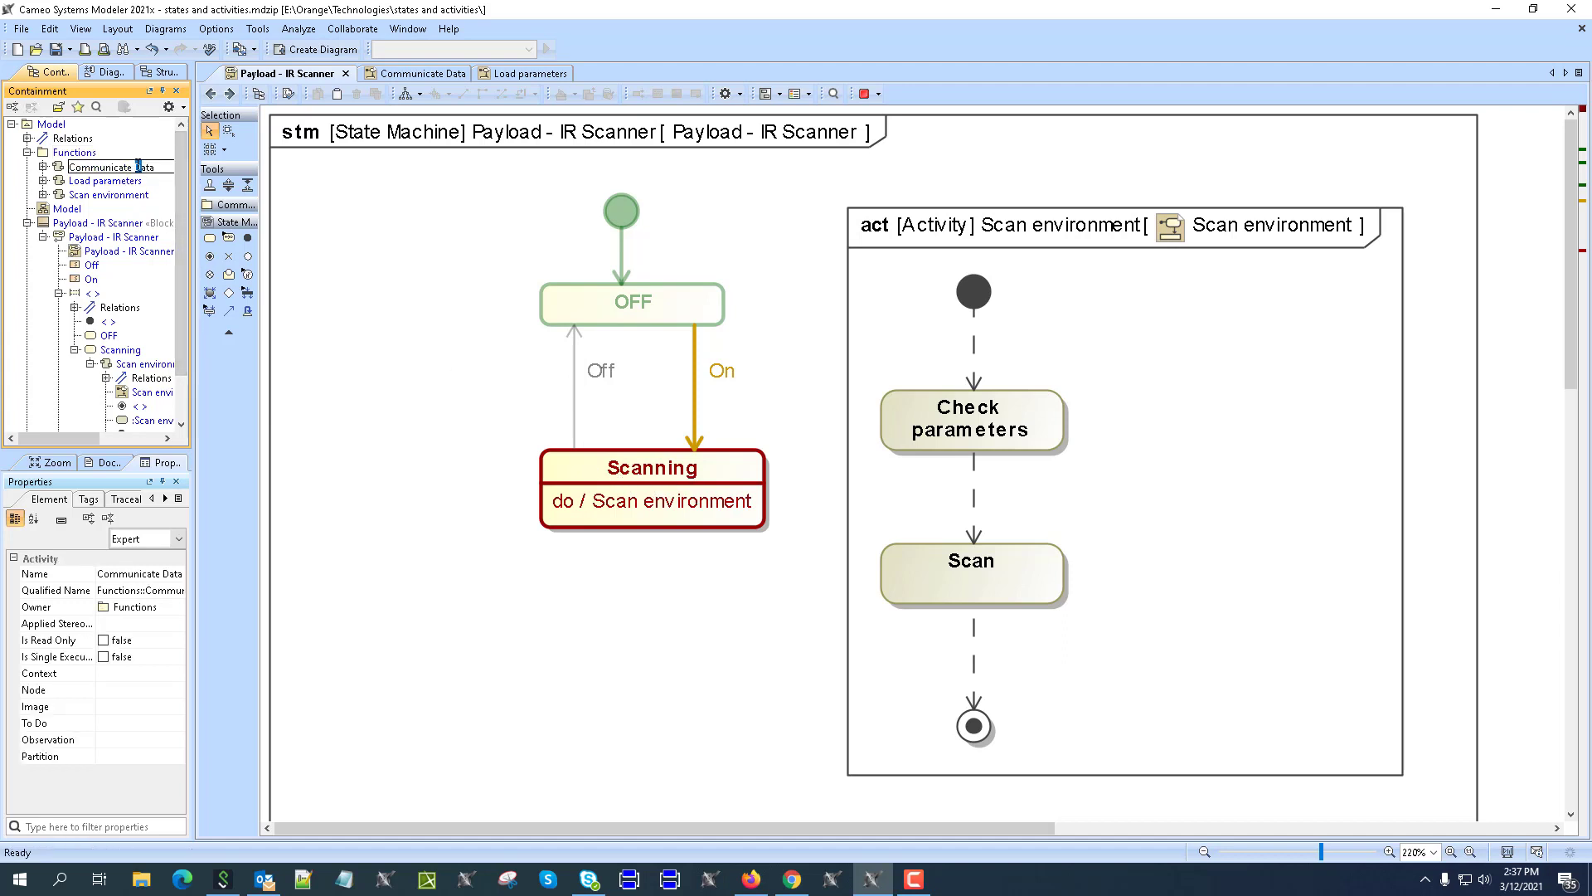
{"action": "key", "text": "BackSpace"}
{"action": "type", "text": "d"}
{"action": "left_click", "coordinate": [408, 298]}
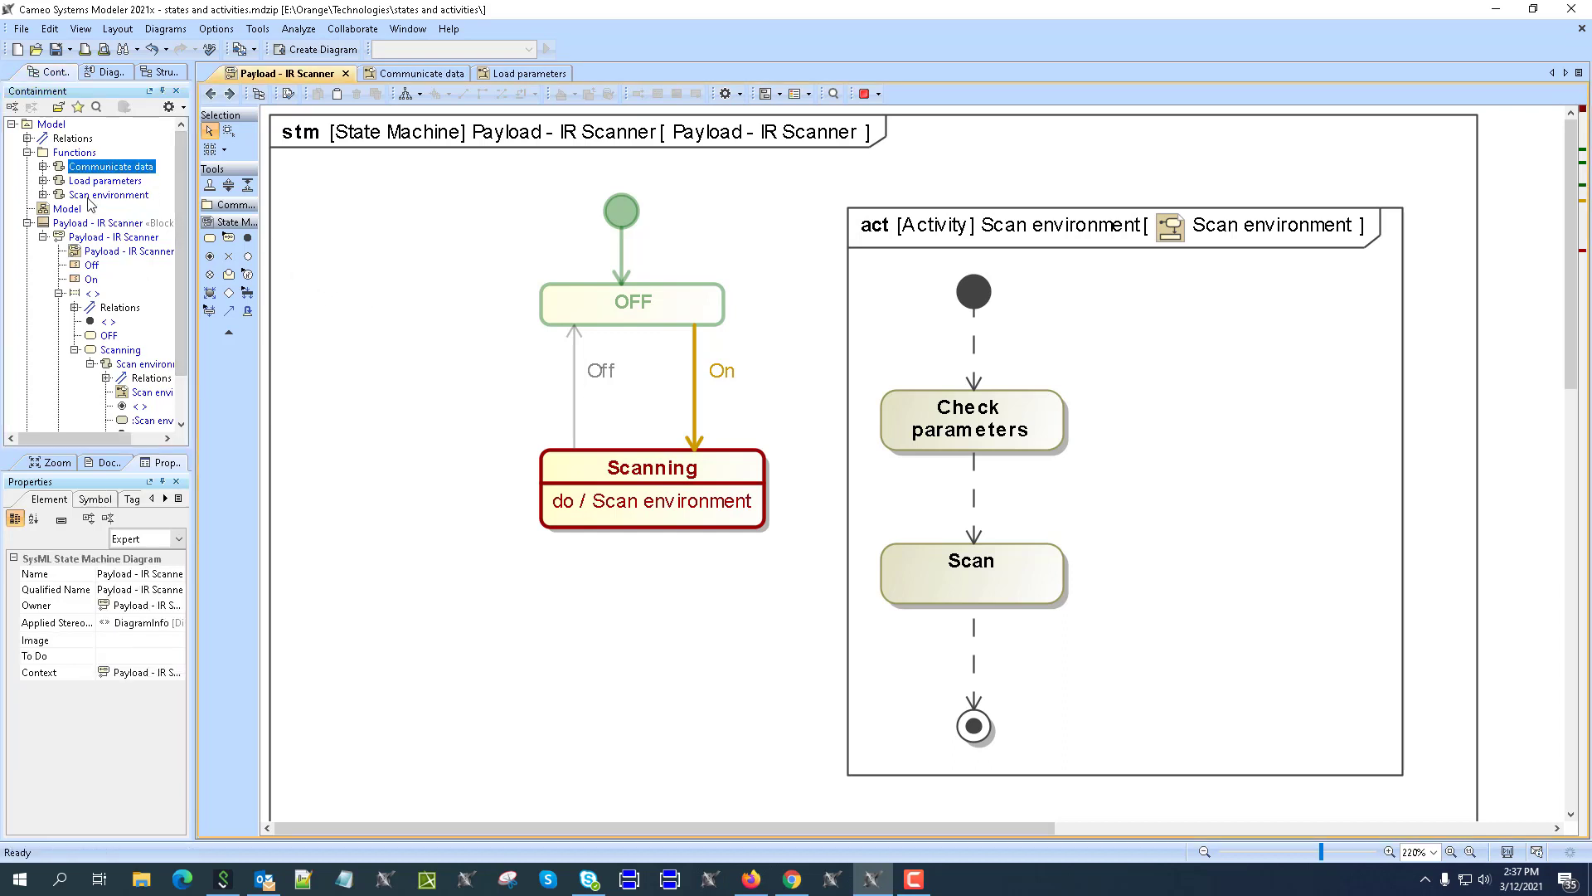
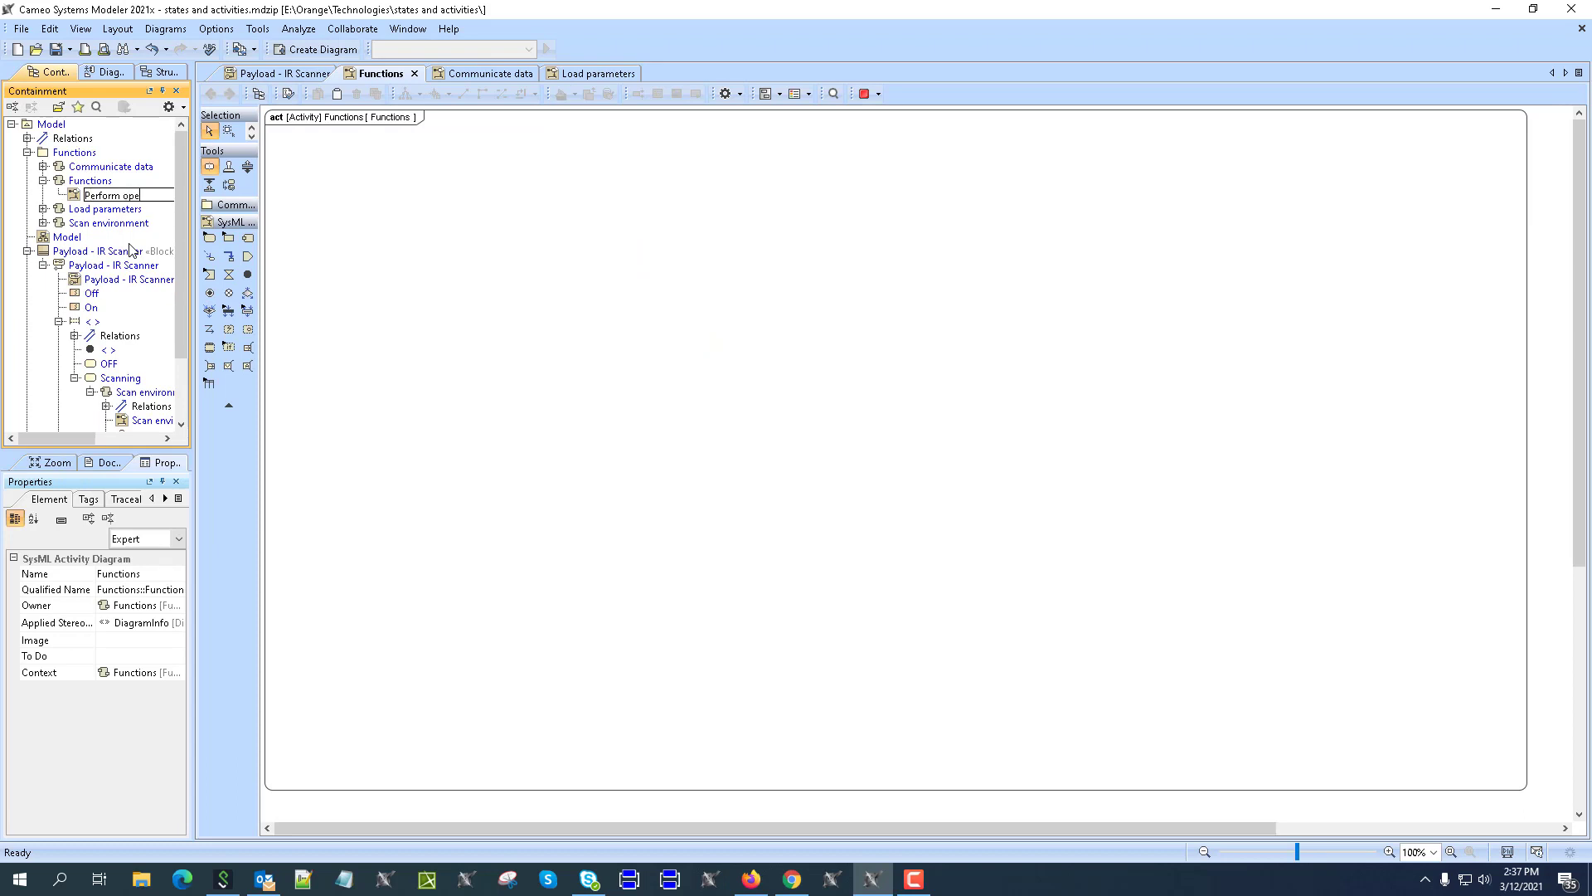
Step: Name the new activity diagram Perform operations and add call behavior actions for Load parameters, Communicate data and Scan environment
{"action": "key", "text": "Return"}
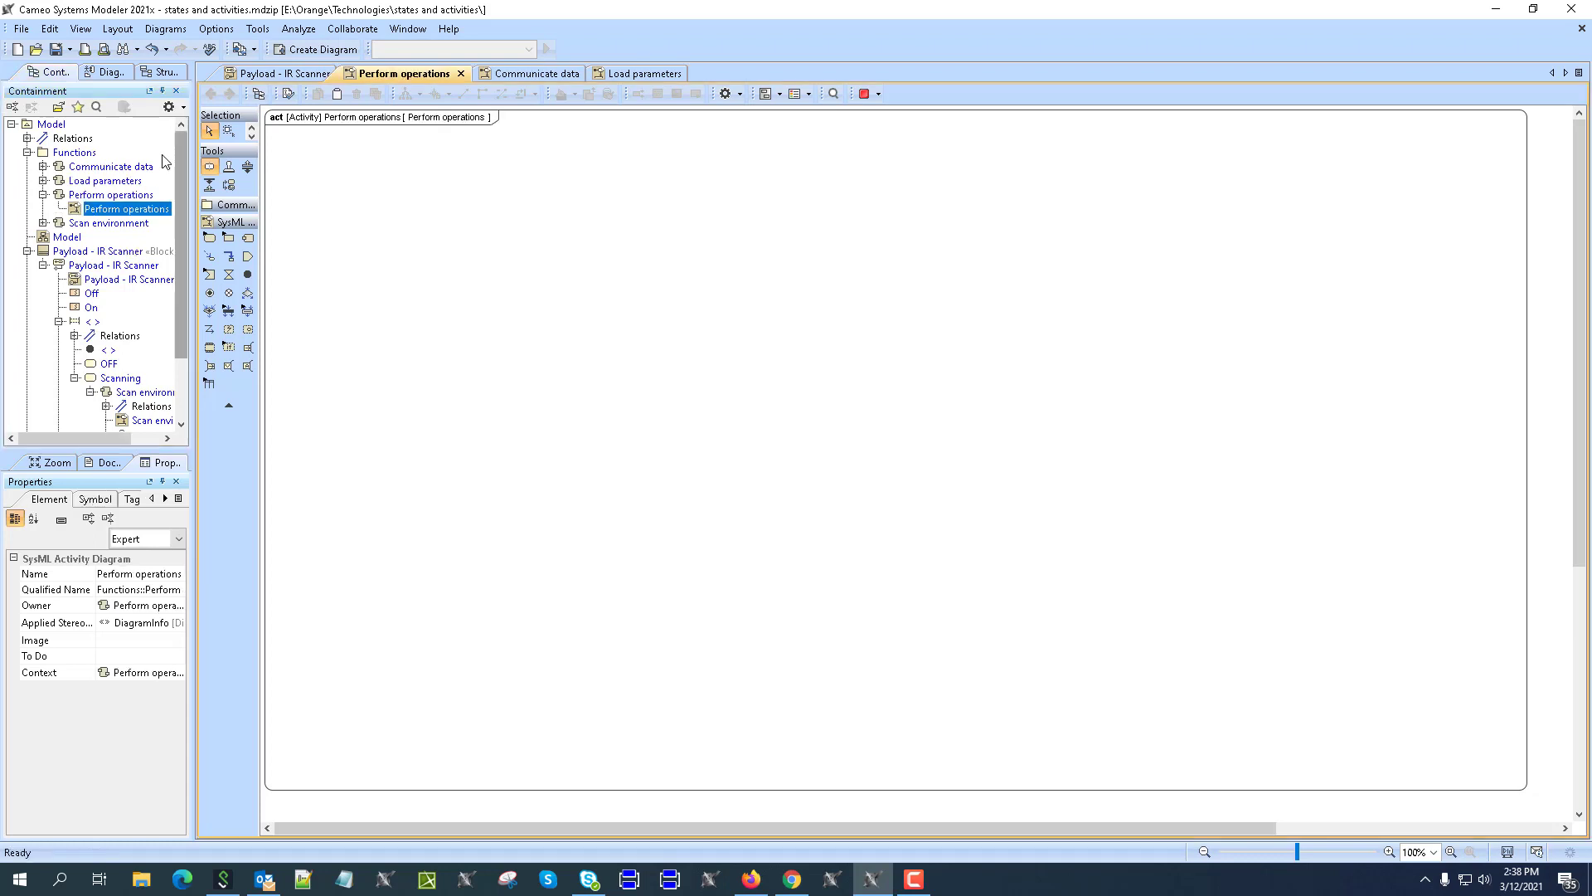
{"action": "left_click", "coordinate": [119, 181]}
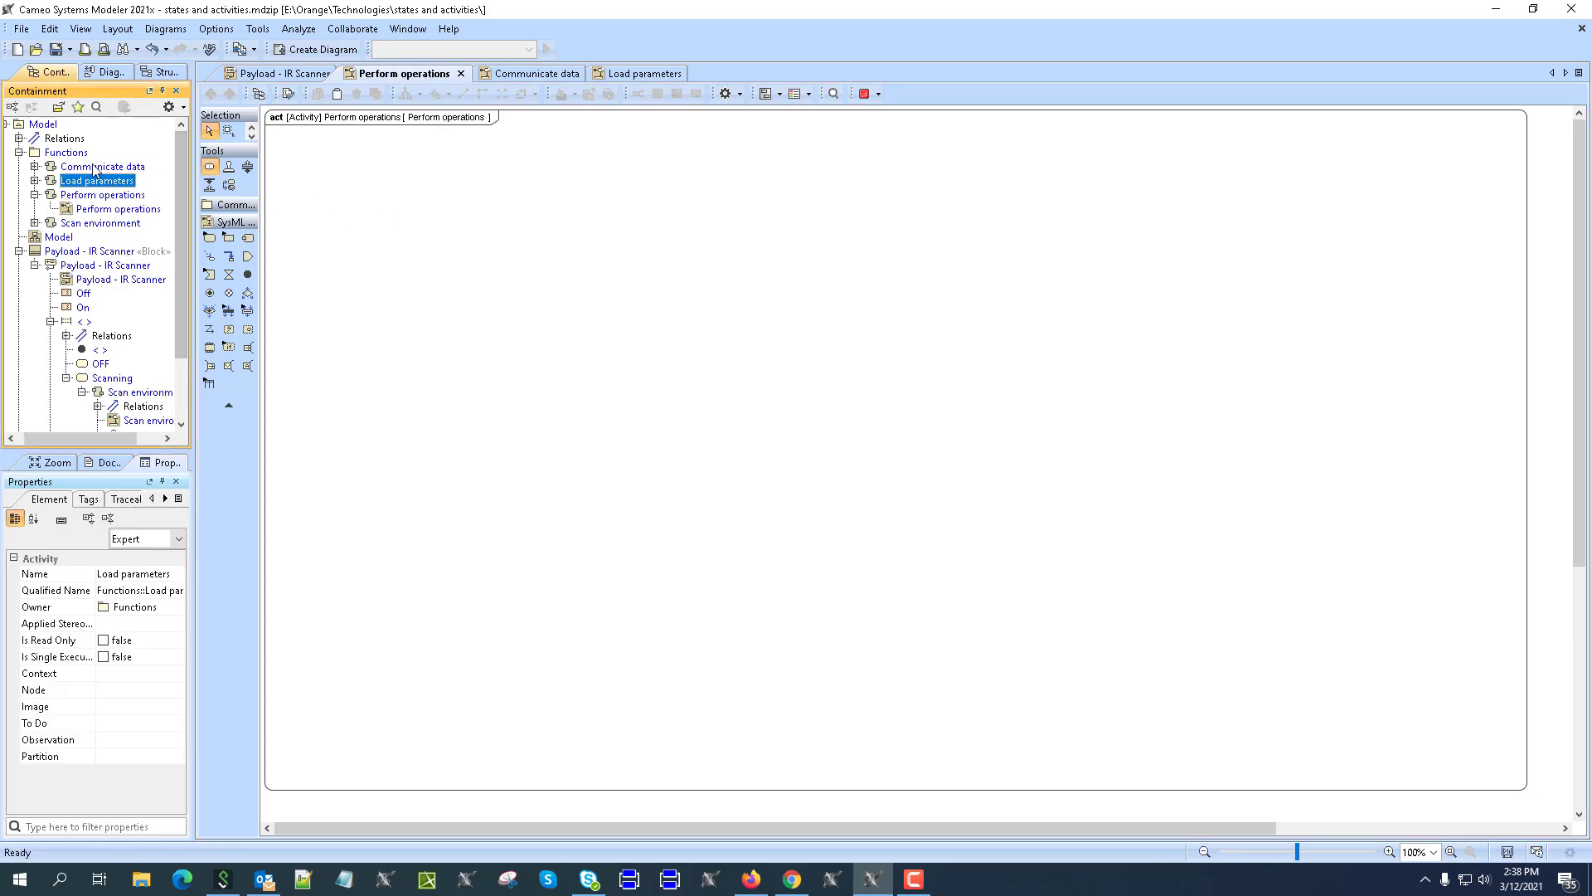
{"action": "left_click_drag", "start_coordinate": [98, 185], "coordinate": [515, 218]}
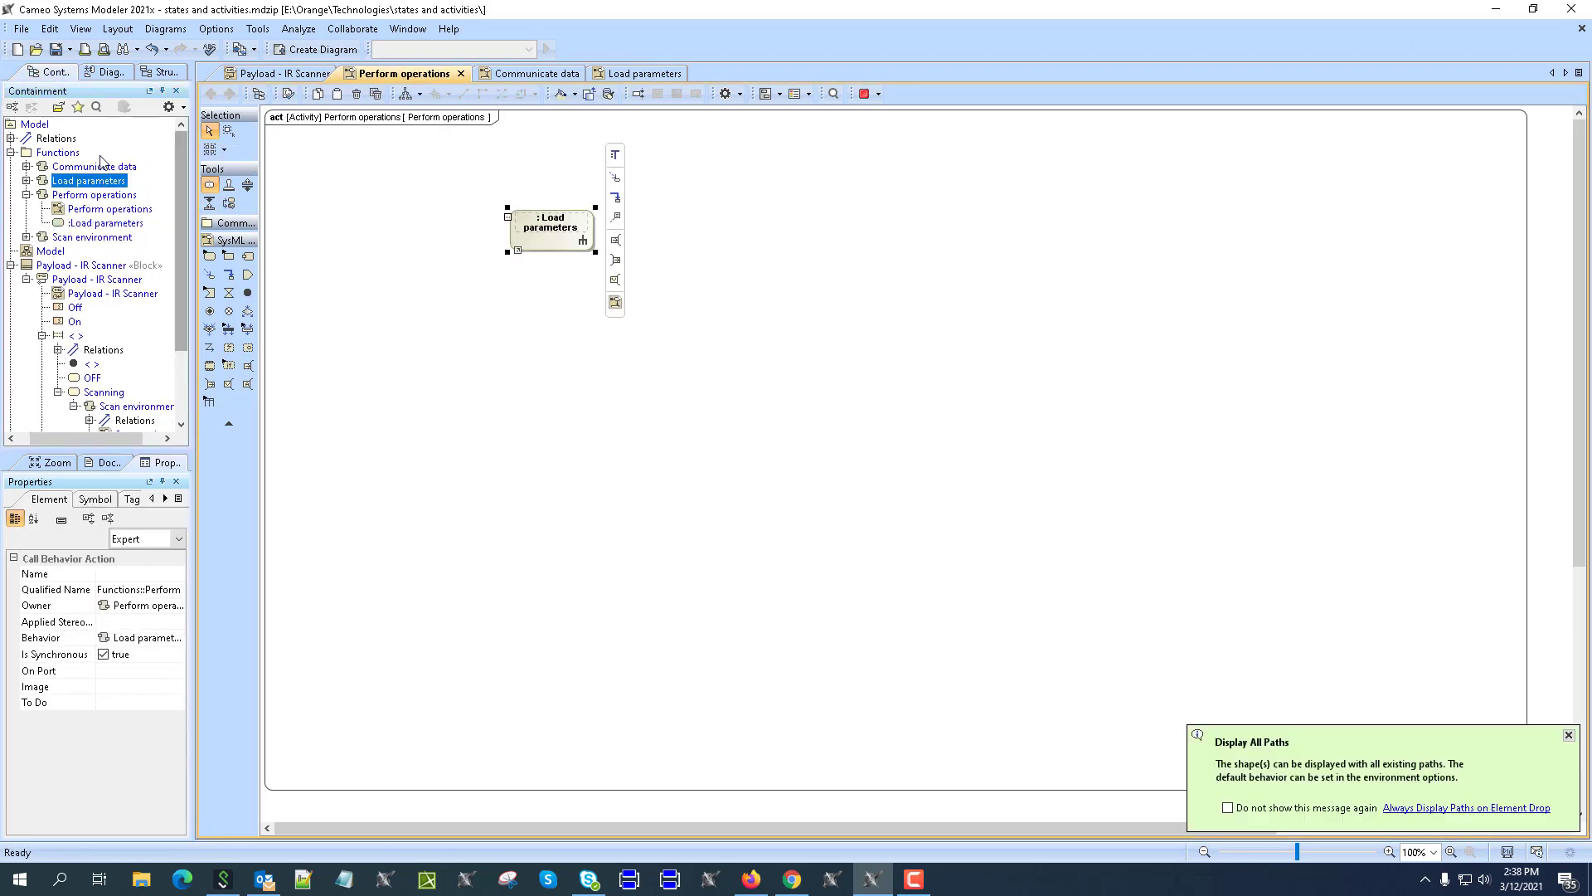
{"action": "left_click_drag", "start_coordinate": [282, 219], "coordinate": [561, 308]}
{"action": "left_click_drag", "start_coordinate": [92, 251], "coordinate": [400, 213]}
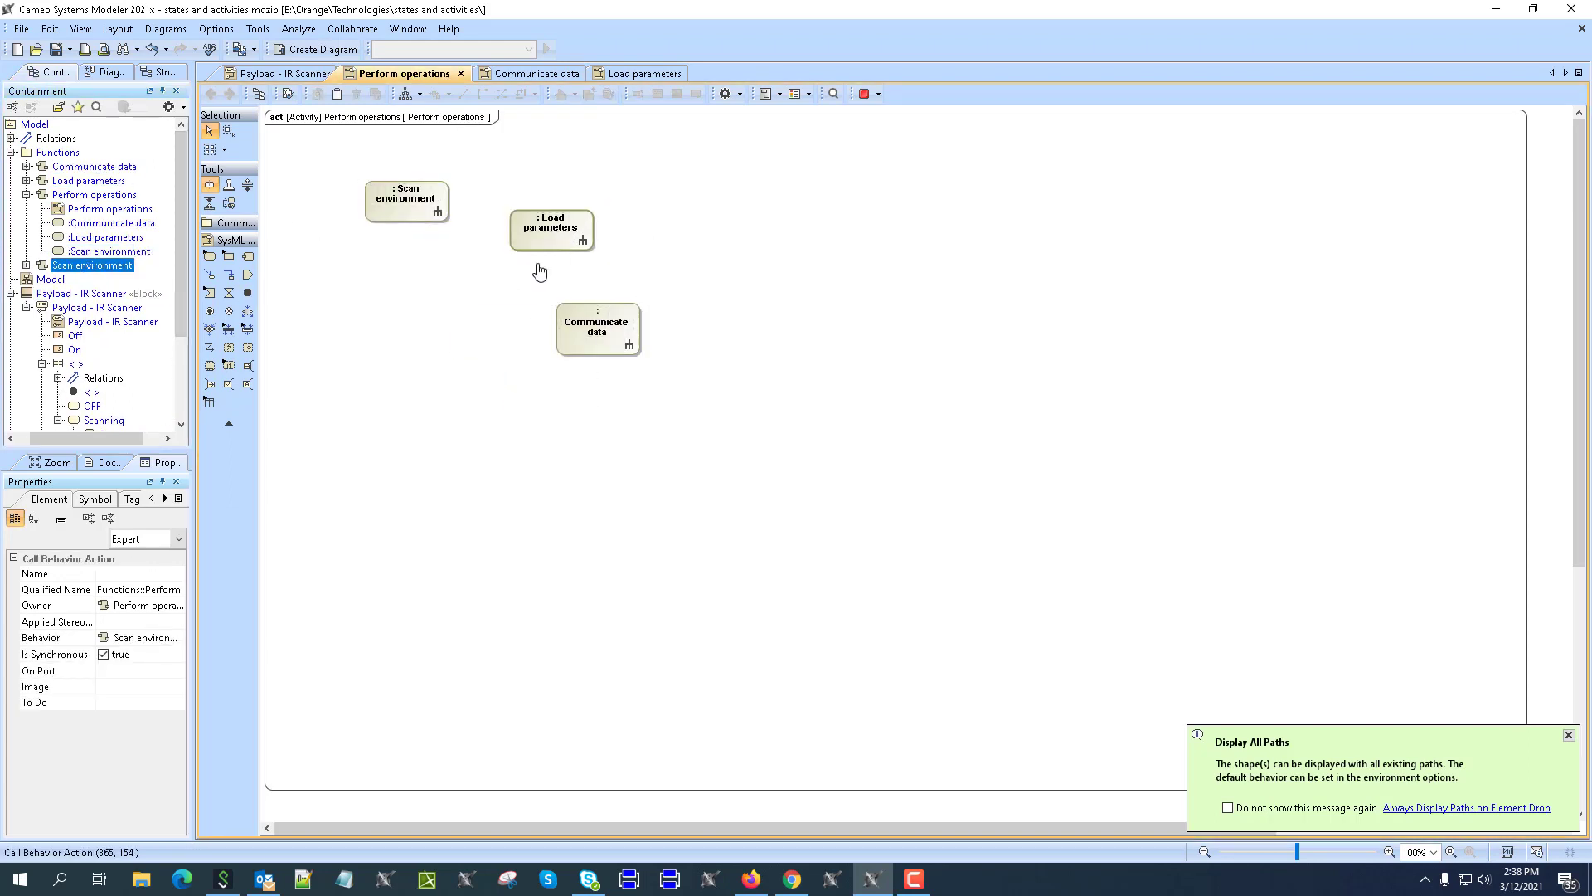
Step: Position the Load parameters action near the top of the diagram and connect a new initial node above it by control flow
{"action": "left_click_drag", "start_coordinate": [543, 223], "coordinate": [427, 274]}
{"action": "left_click_drag", "start_coordinate": [406, 207], "coordinate": [354, 400]}
{"action": "left_click_drag", "start_coordinate": [430, 285], "coordinate": [446, 202]}
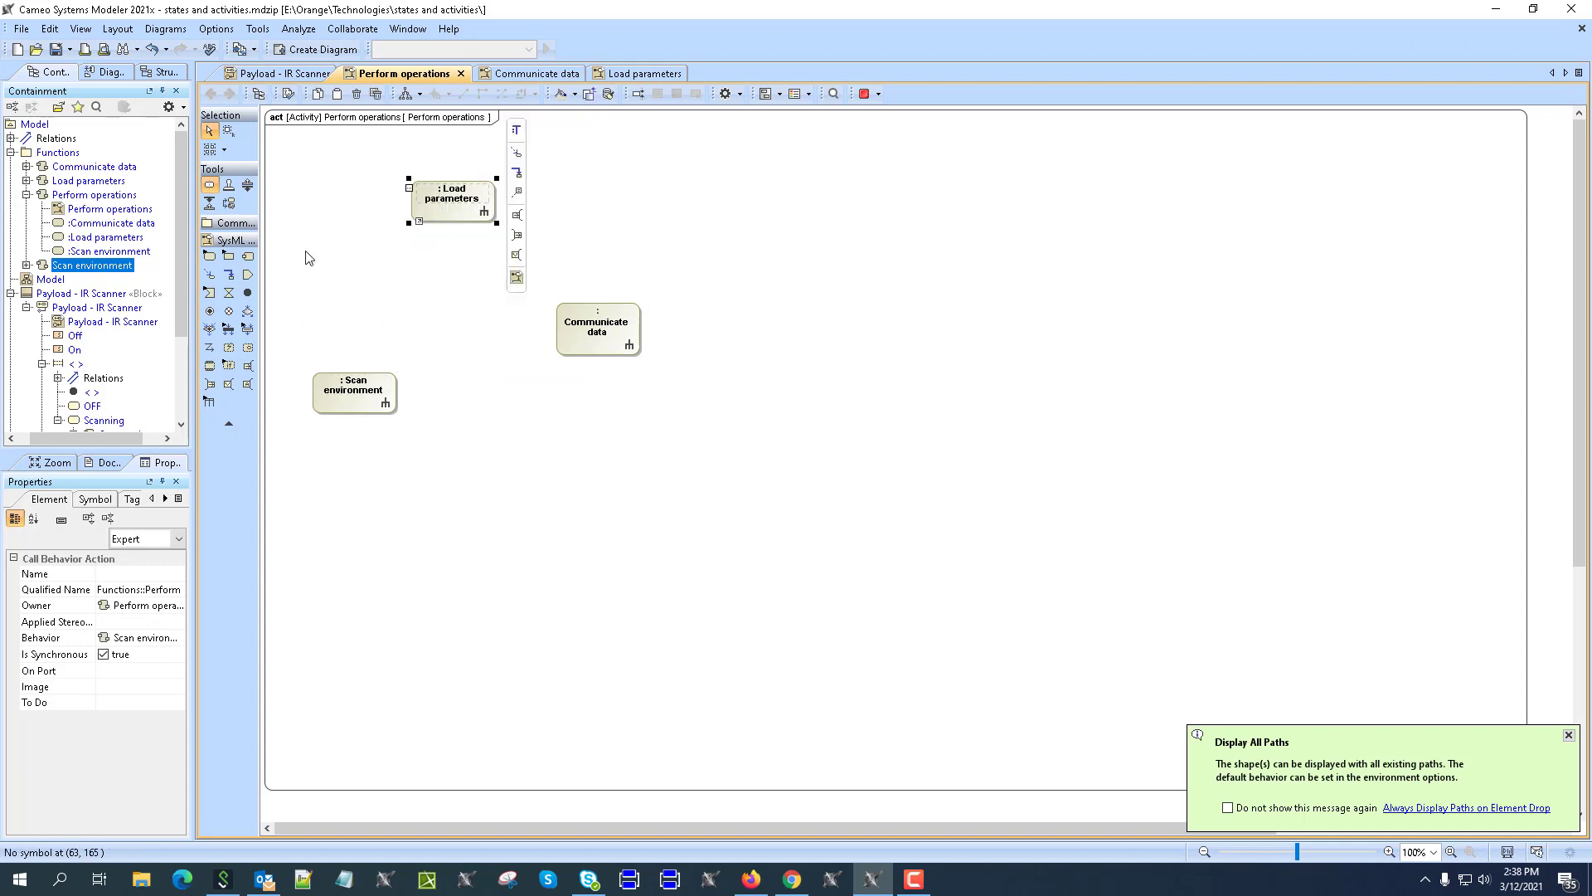
{"action": "left_click", "coordinate": [247, 291]}
{"action": "left_click", "coordinate": [452, 149]}
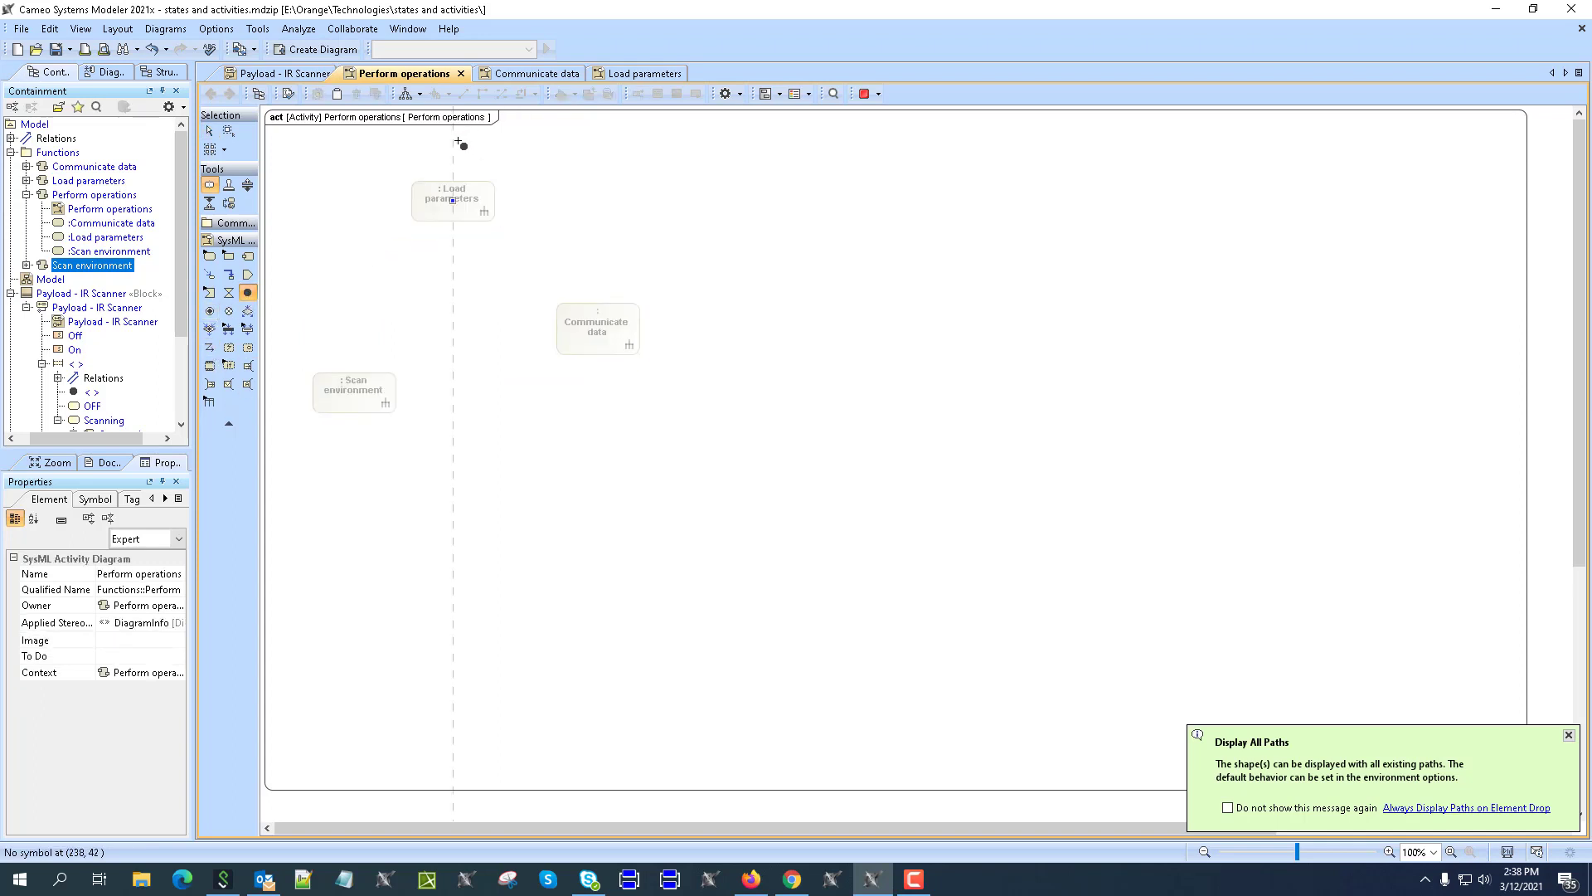
{"action": "left_click_drag", "start_coordinate": [483, 137], "coordinate": [452, 199]}
Step: Place the Scan environment action under Load parameters, connect the two with a control flow, and shift the initial node slightly
{"action": "mouse_move", "coordinate": [357, 394]}
{"action": "left_mouse_down"}
{"action": "mouse_move", "coordinate": [423, 280]}
{"action": "mouse_move", "coordinate": [469, 265]}
{"action": "left_mouse_up"}
{"action": "left_click", "coordinate": [454, 203]}
{"action": "left_click_drag", "start_coordinate": [517, 173], "coordinate": [459, 258]}
{"action": "left_click_drag", "start_coordinate": [453, 150], "coordinate": [460, 150]}
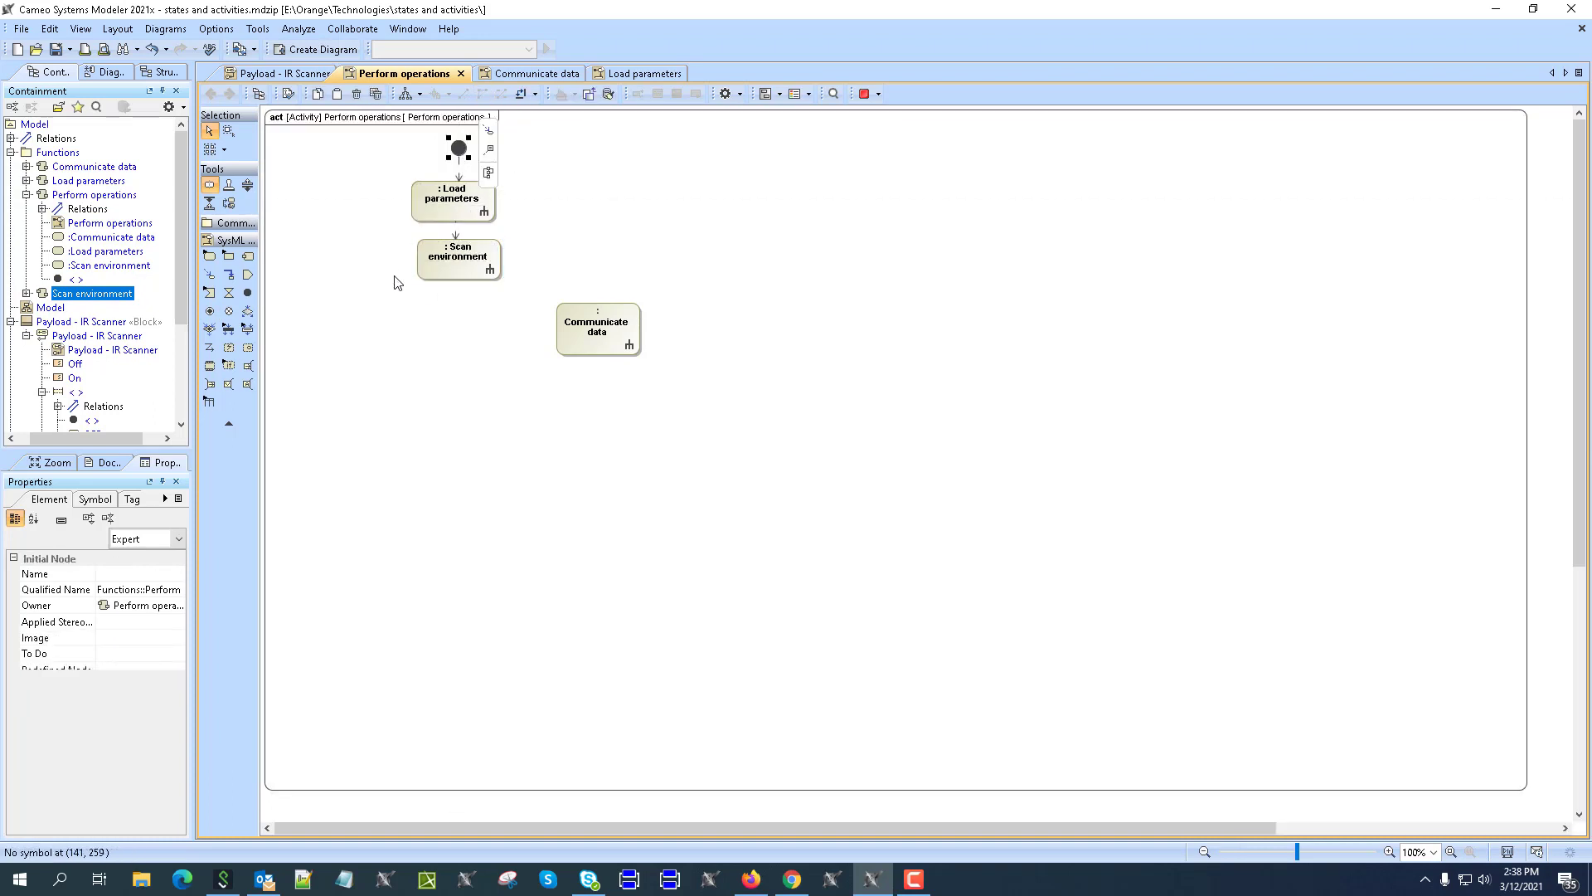
Step: Place the Communicate data action below Scan environment and connect them with a control flow
{"action": "left_click", "coordinate": [362, 341]}
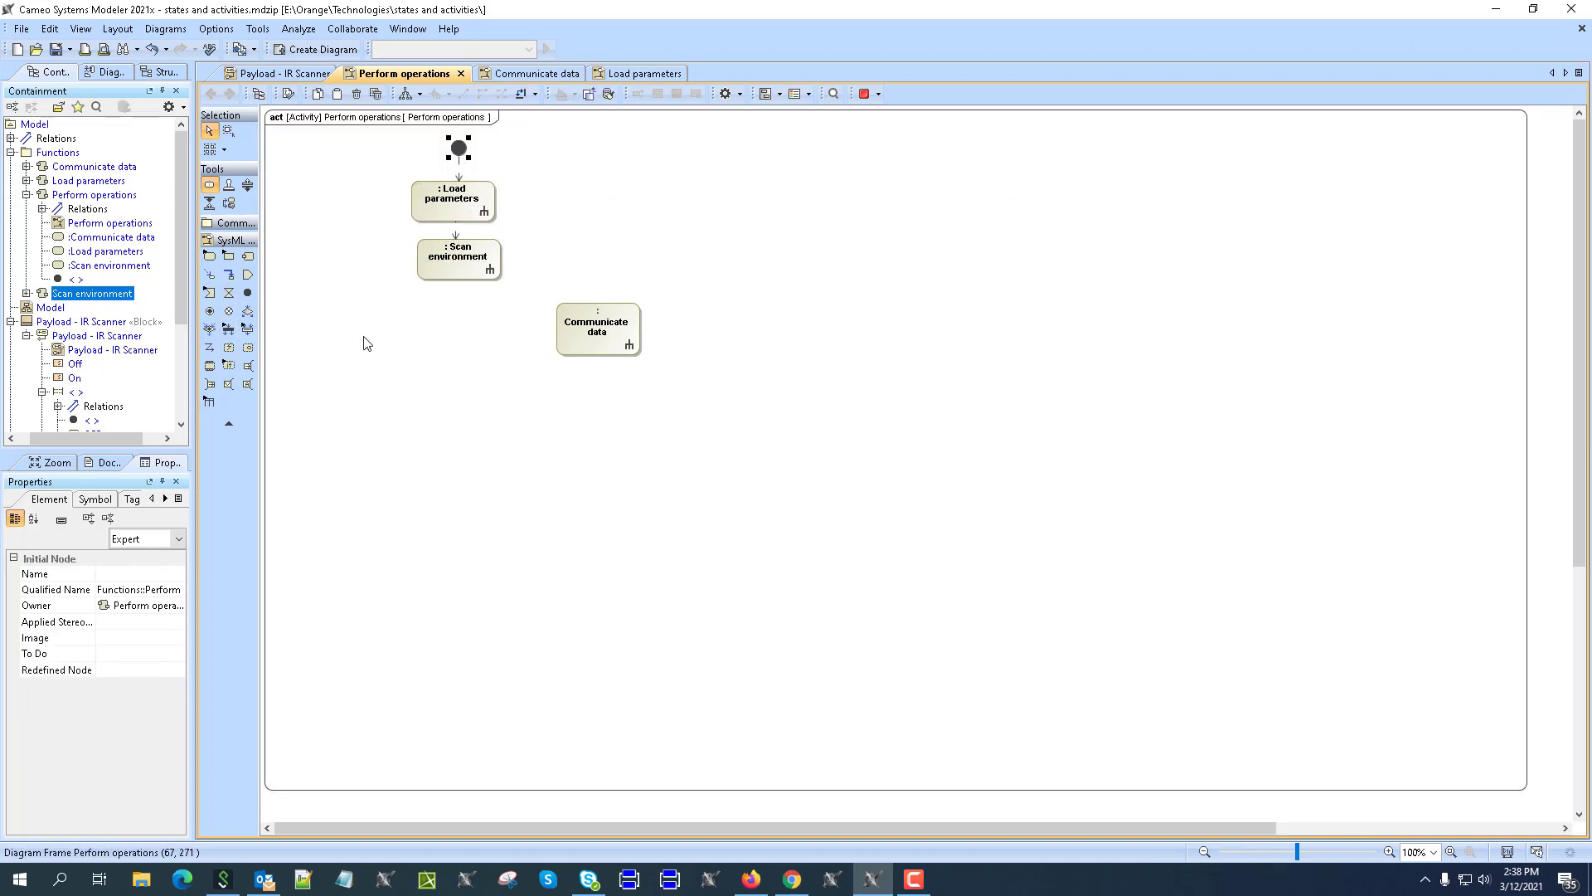
{"action": "left_click", "coordinate": [435, 272]}
{"action": "left_click_drag", "start_coordinate": [521, 202], "coordinate": [433, 359]}
{"action": "left_click", "coordinate": [488, 441]}
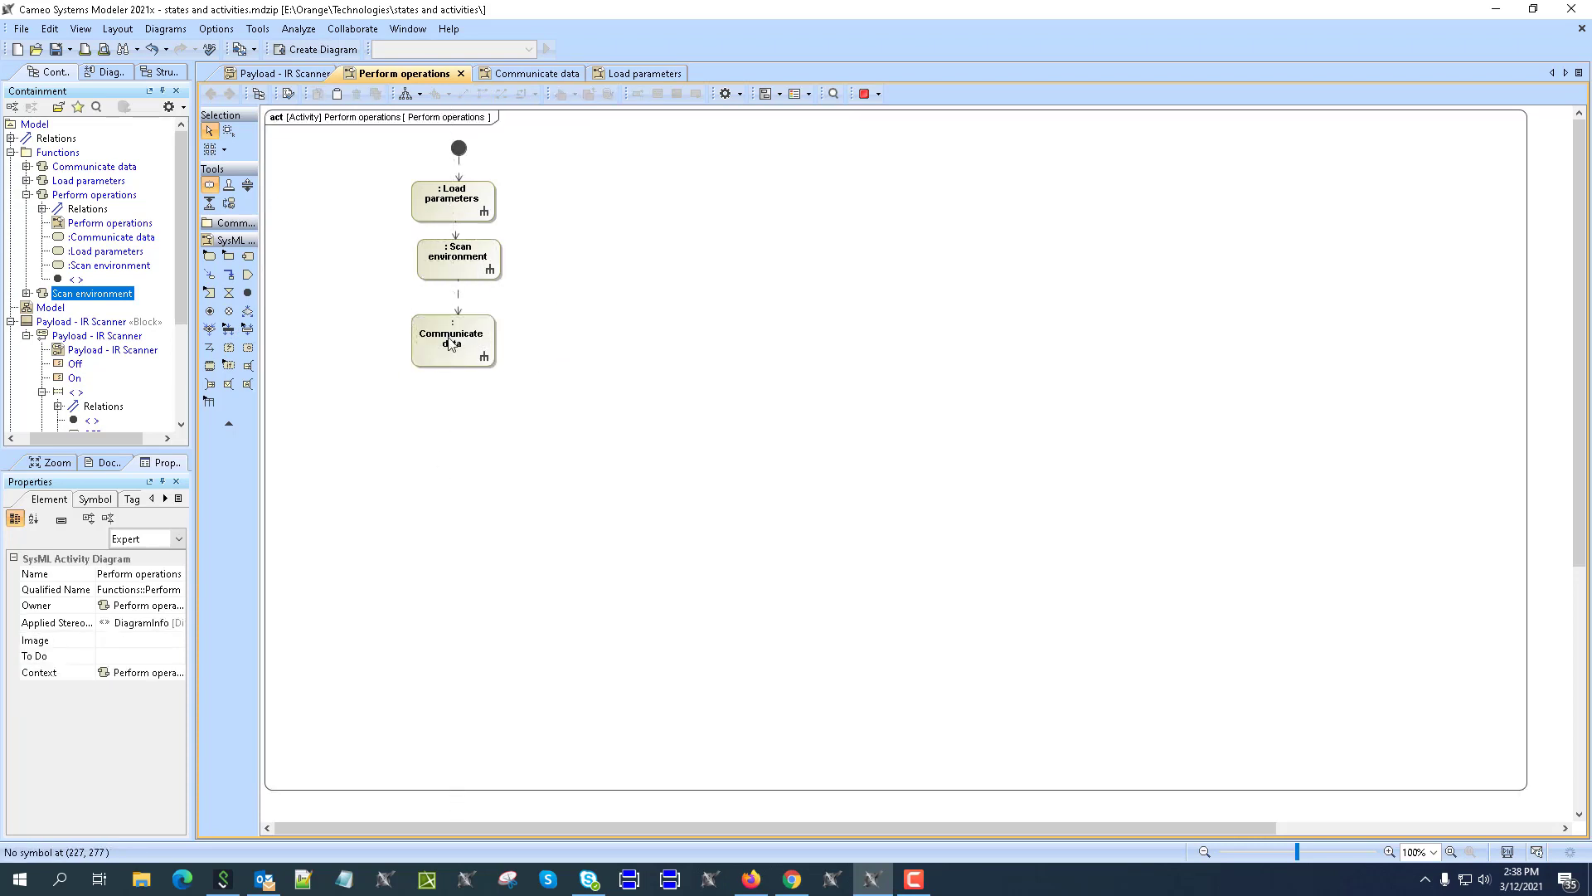
Step: End the flow after Communicate data with an activity final node and close the Perform operations diagram
{"action": "left_click_drag", "start_coordinate": [516, 294], "coordinate": [451, 407]}
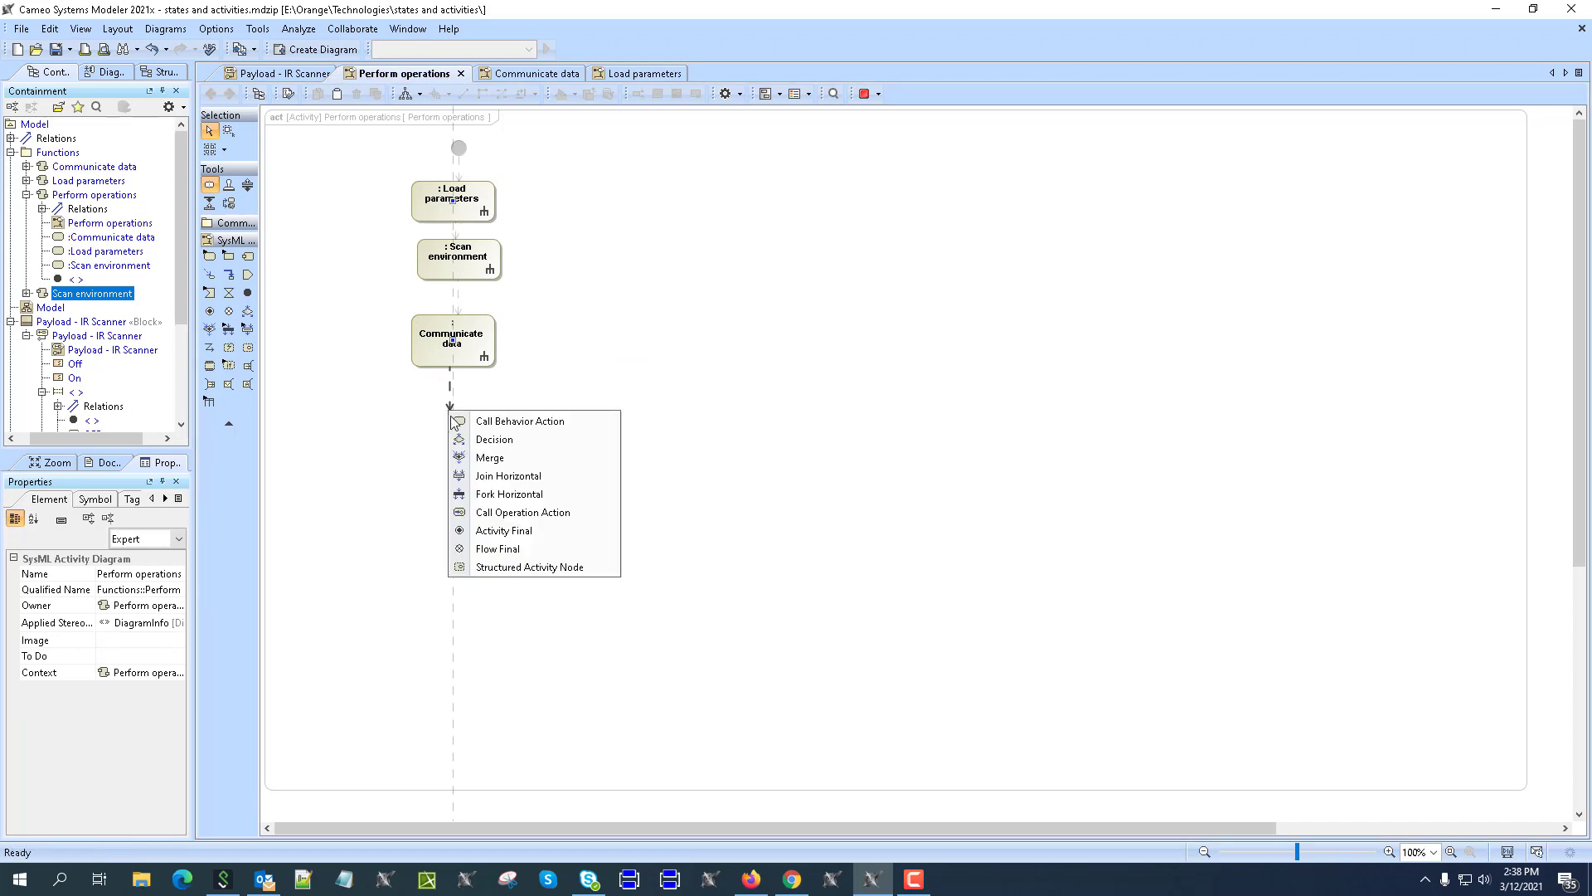
{"action": "left_click", "coordinate": [489, 530]}
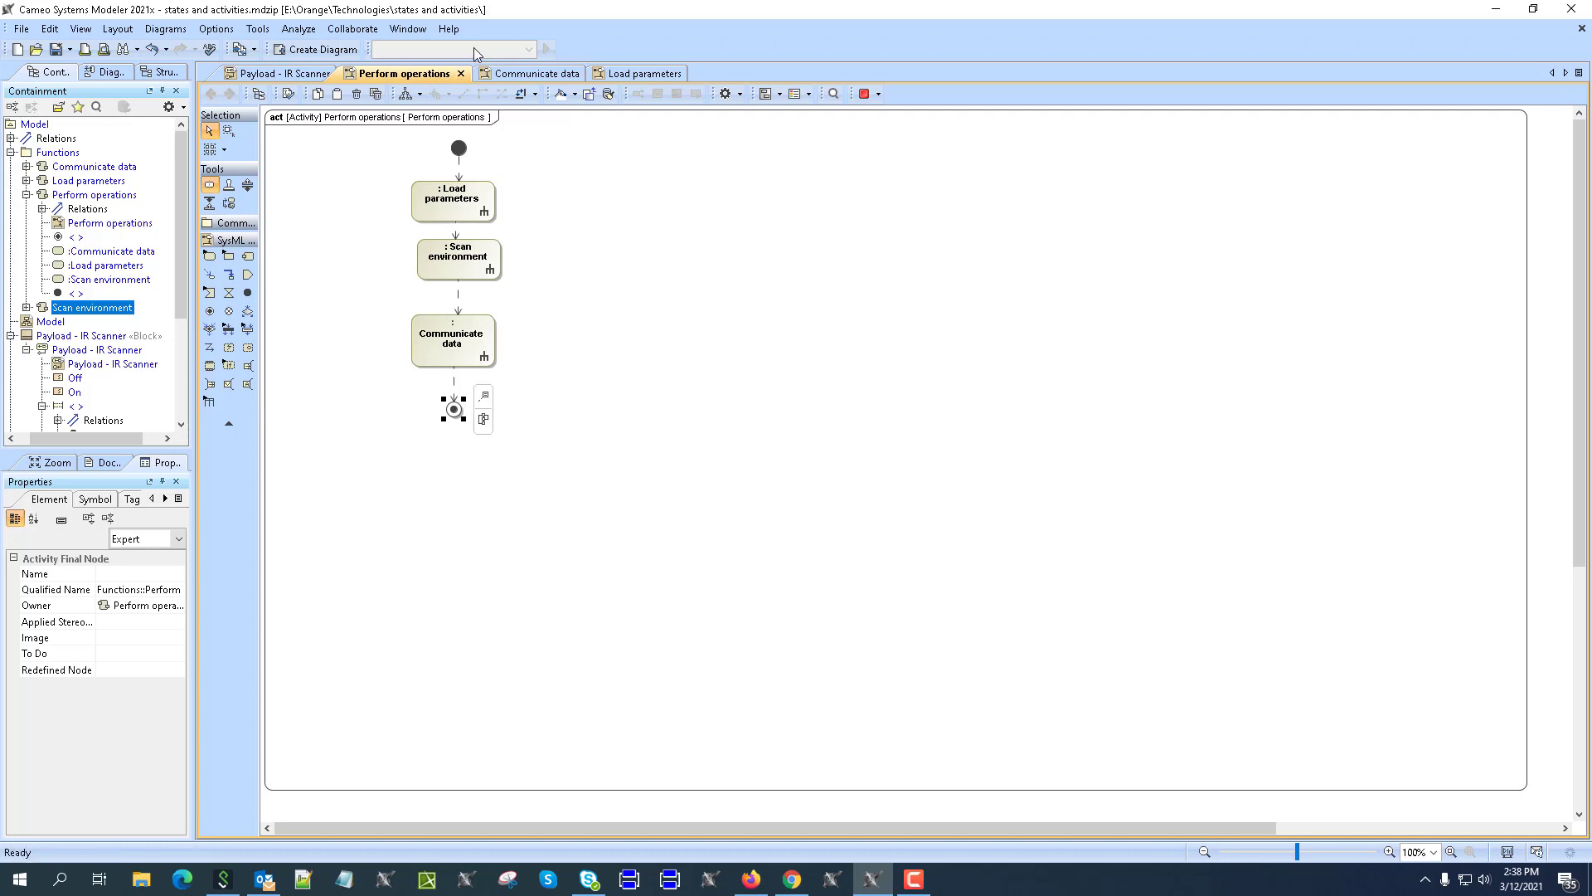
{"action": "left_click", "coordinate": [461, 74]}
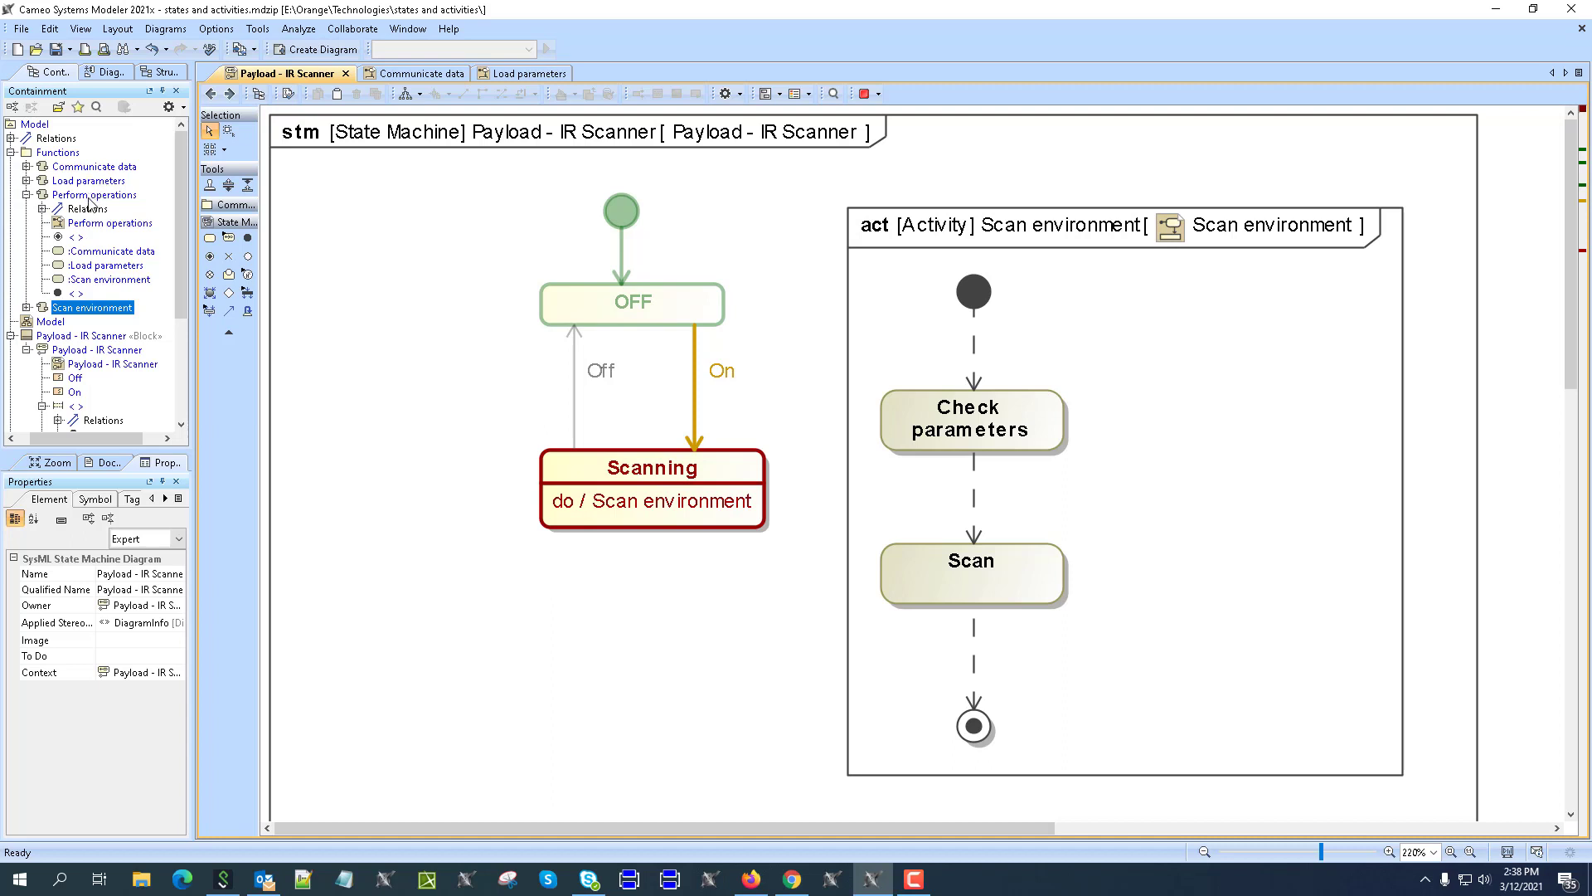
Step: Replace the Scanning state's do behavior with the Perform operations activity
{"action": "left_click_drag", "start_coordinate": [91, 202], "coordinate": [650, 484]}
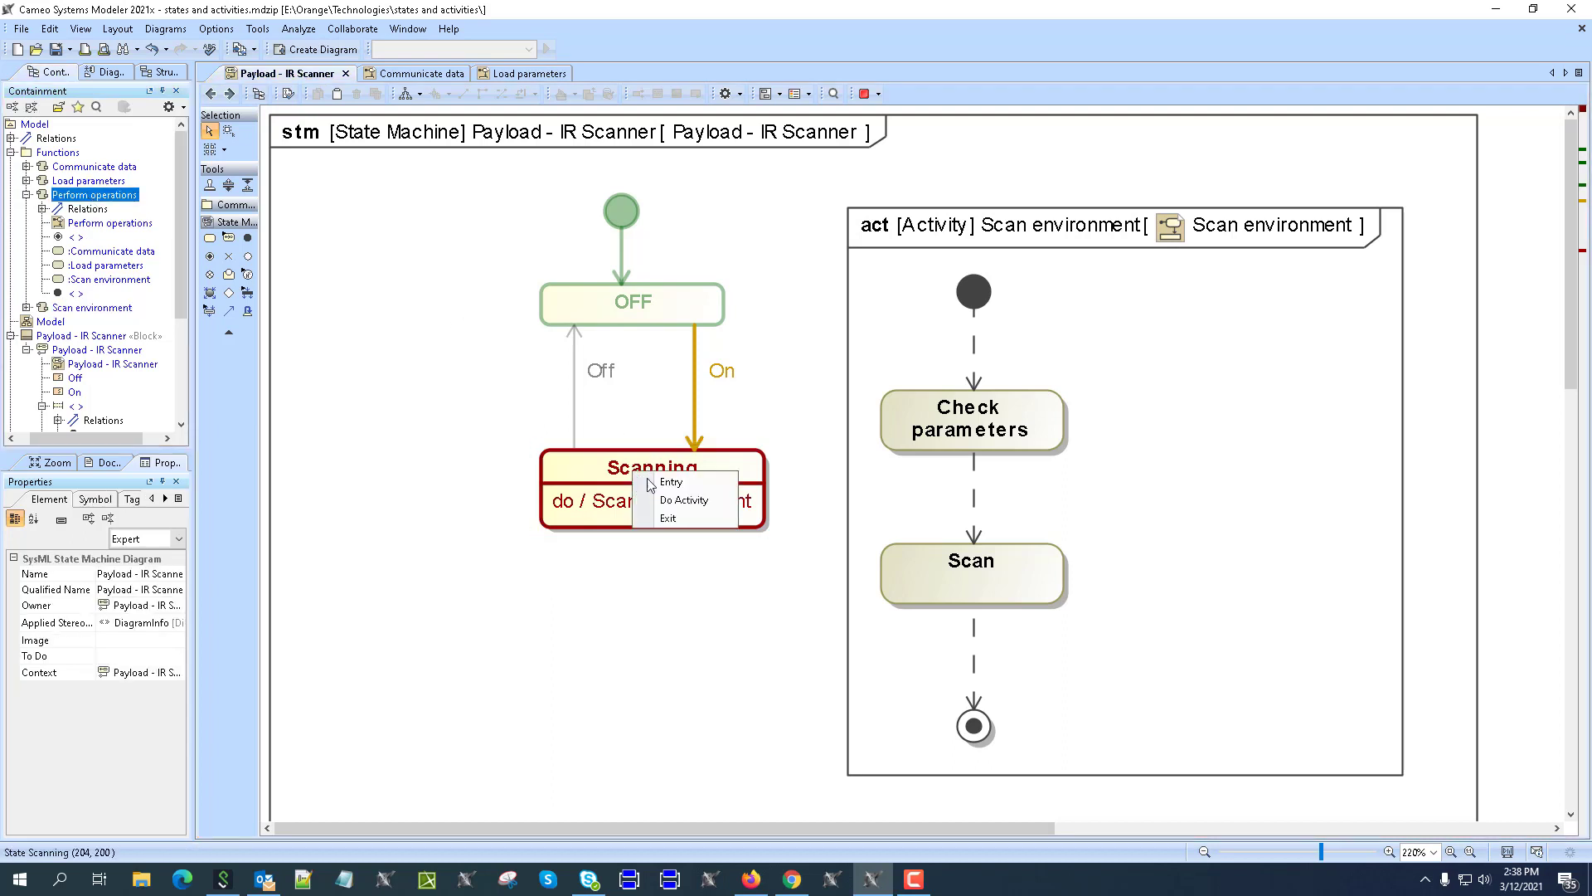
{"action": "left_click", "coordinate": [684, 500]}
{"action": "key", "text": "Return"}
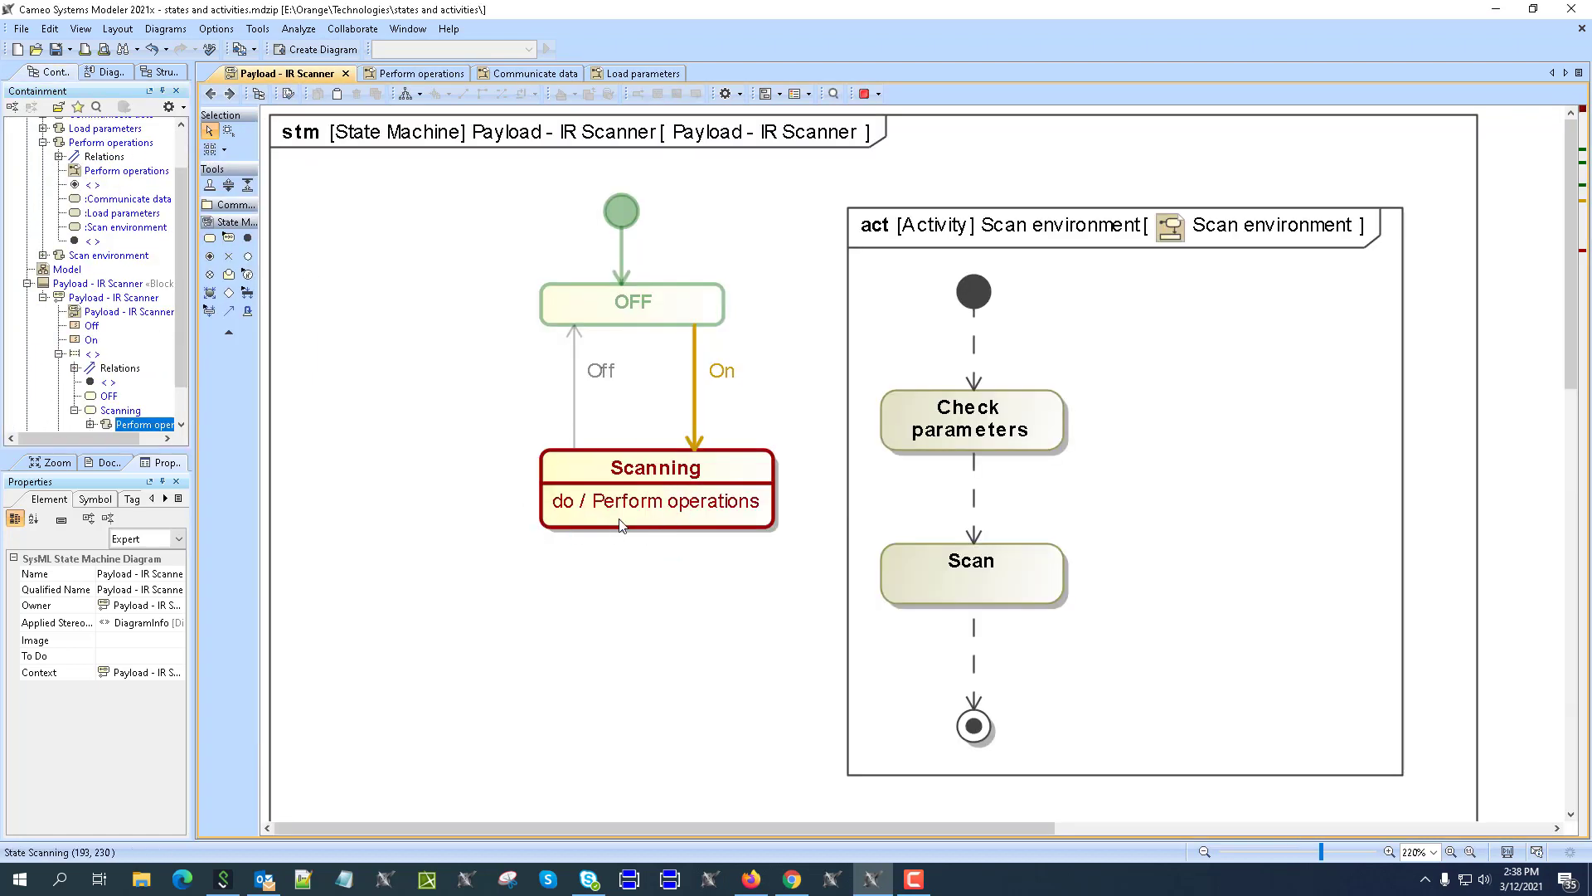
Step: Show the Perform operations activity diagram as a frame beside the state machine, moving the Scan environment frame aside to make room
{"action": "scroll", "coordinate": [126, 220], "scroll_direction": "up", "scroll_amount": 1}
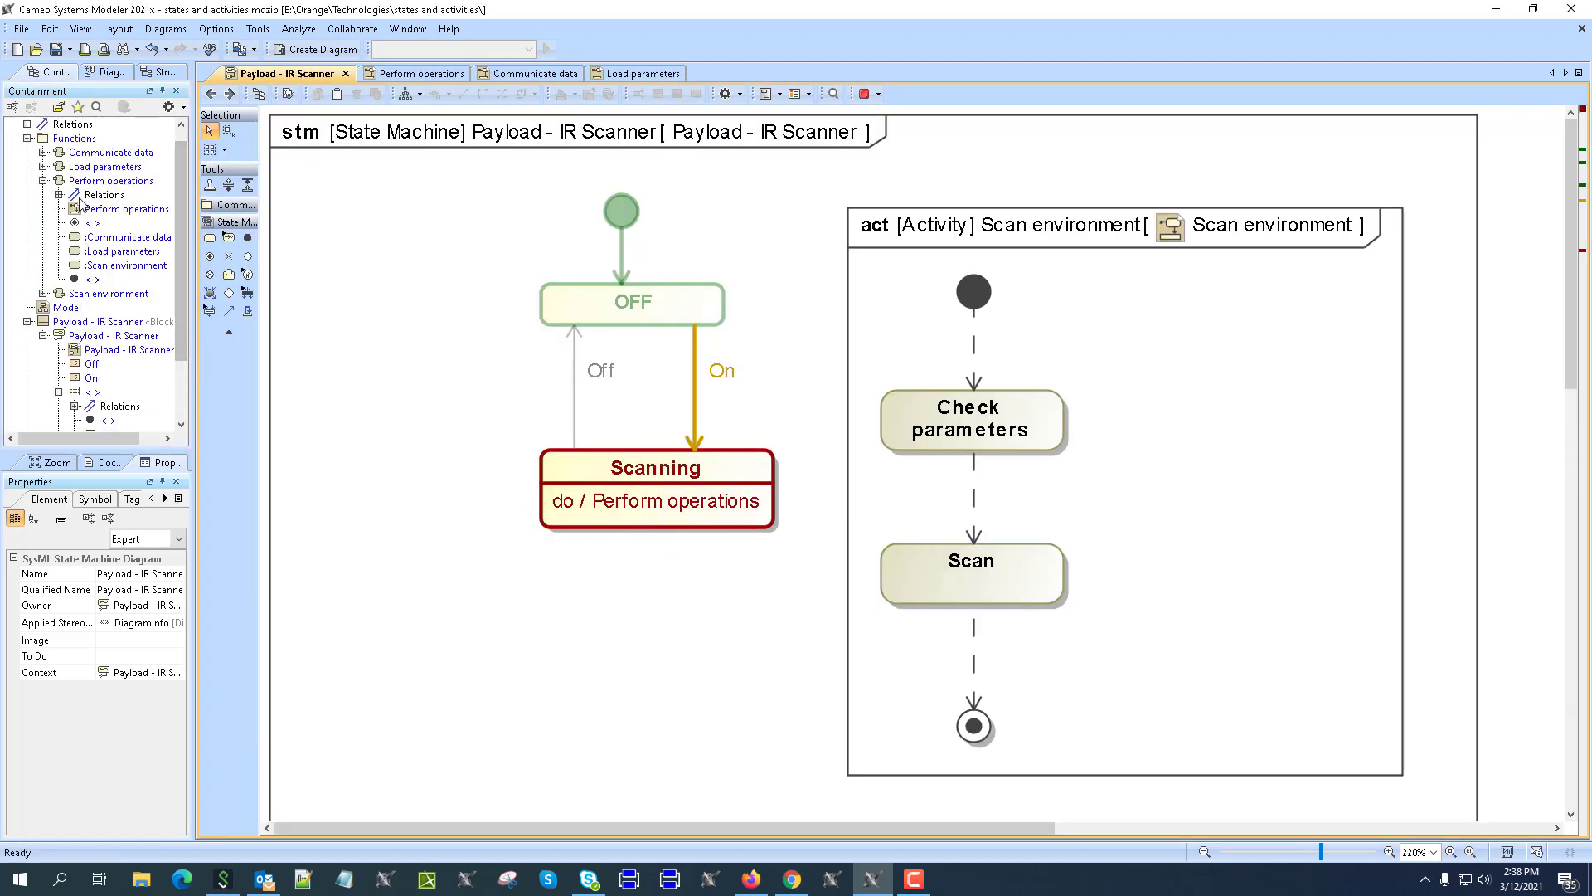
{"action": "left_click_drag", "start_coordinate": [126, 214], "coordinate": [387, 606]}
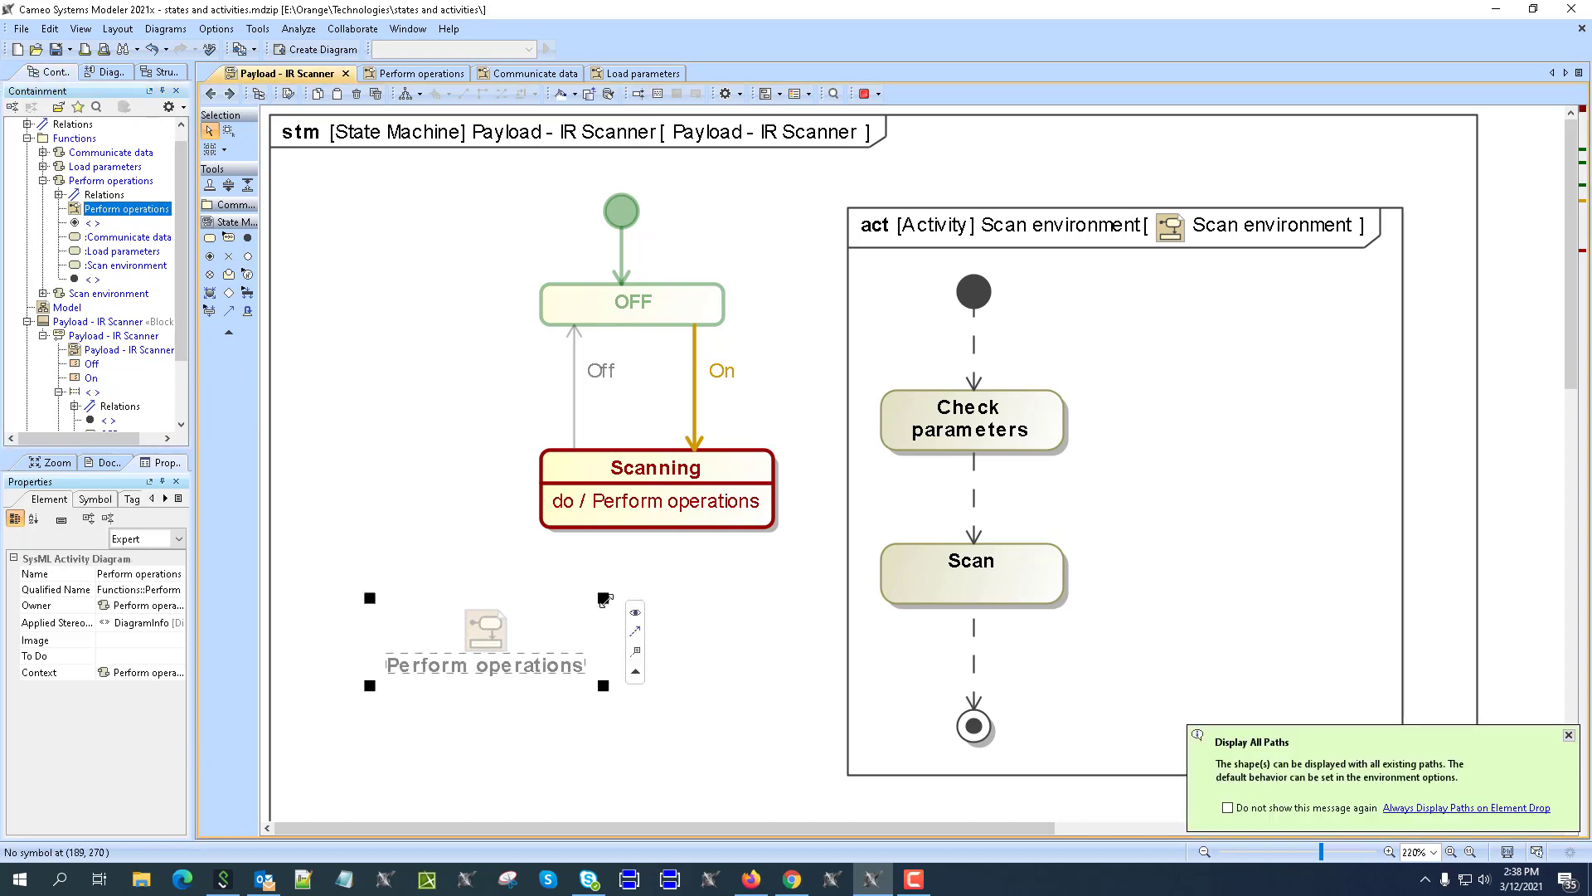
{"action": "left_click", "coordinate": [636, 614]}
{"action": "scroll", "coordinate": [627, 618], "scroll_direction": "down", "scroll_amount": 1}
{"action": "left_click_drag", "start_coordinate": [625, 619], "coordinate": [1009, 240]}
{"action": "left_click_drag", "start_coordinate": [1298, 274], "coordinate": [1553, 273]}
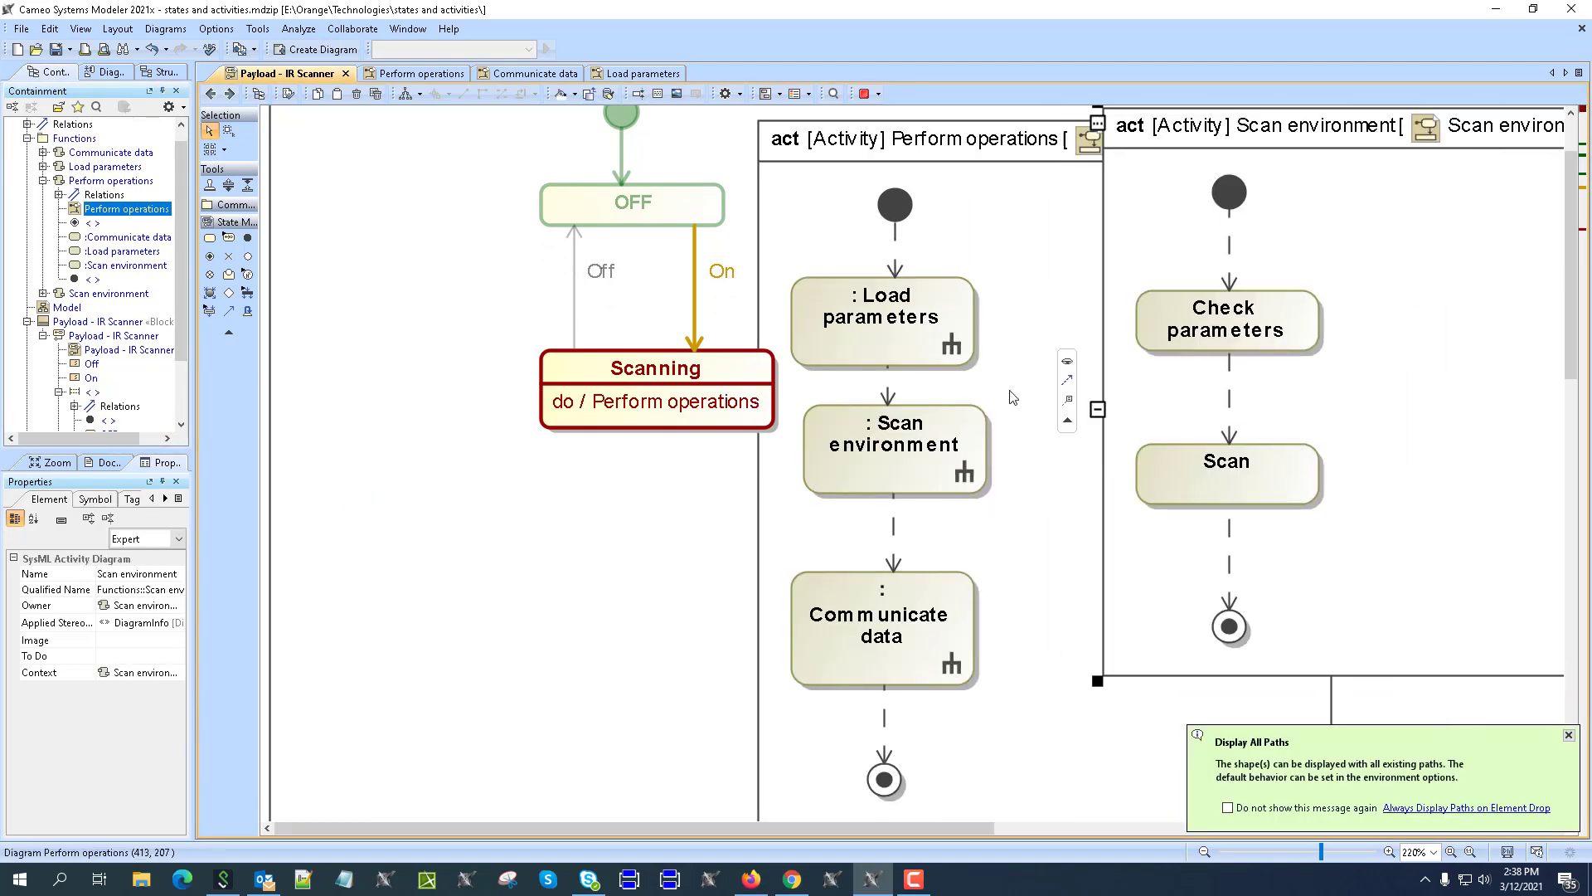
{"action": "left_click_drag", "start_coordinate": [1013, 401], "coordinate": [1009, 375]}
{"action": "scroll", "coordinate": [1010, 377], "scroll_direction": "up", "scroll_amount": 1}
{"action": "left_click", "coordinate": [498, 221]}
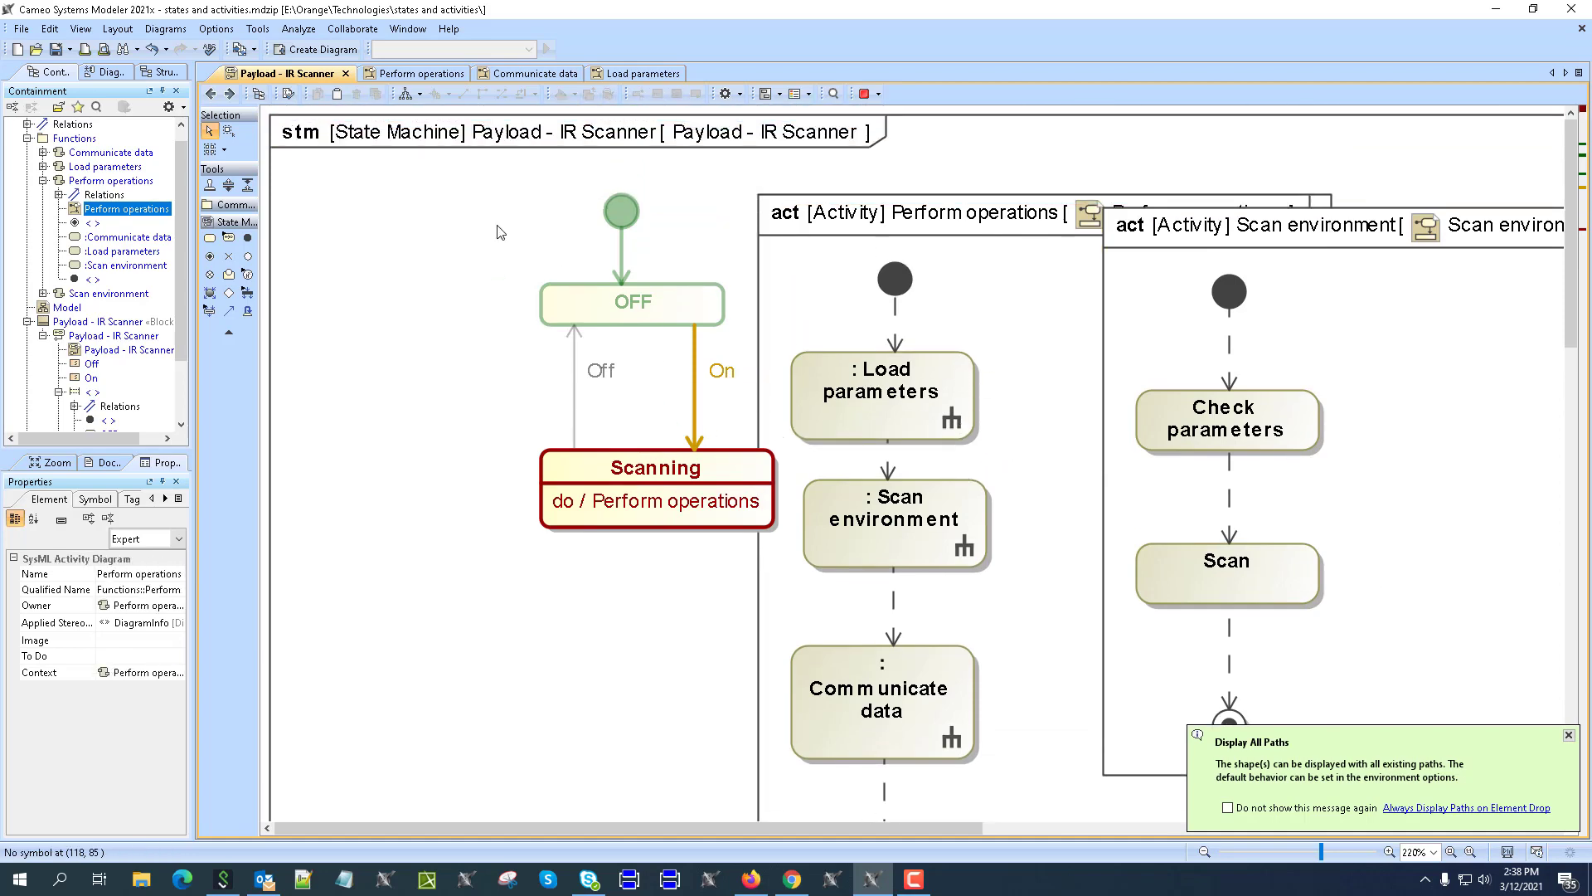
Step: Terminate the running simulation and run the Payload - IR Scanner state machine again
{"action": "left_click", "coordinate": [864, 94]}
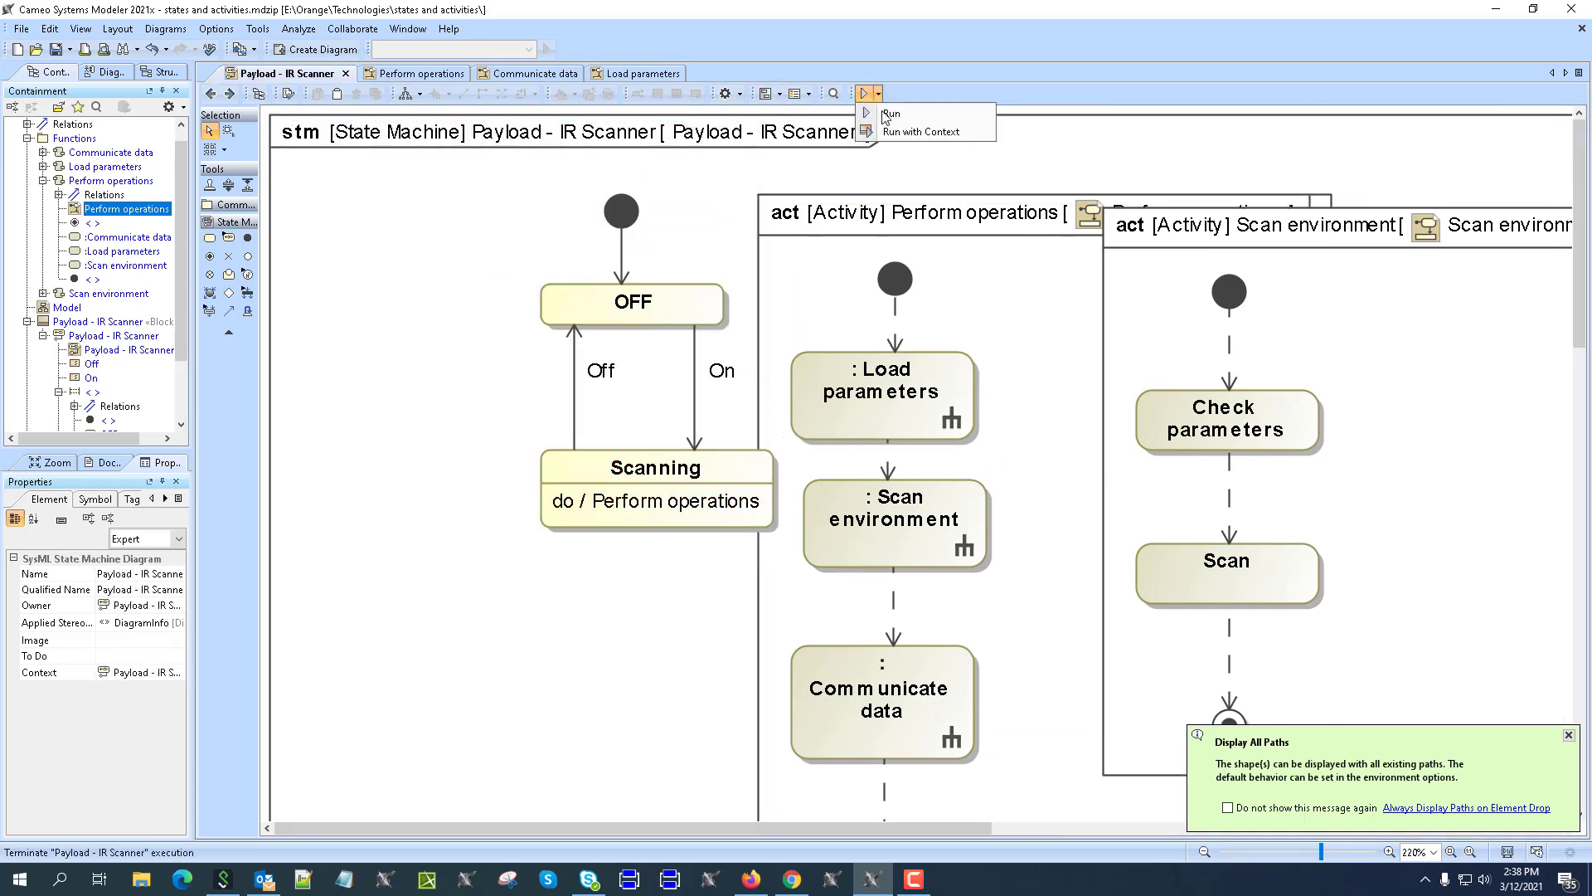
{"action": "left_click", "coordinate": [864, 94]}
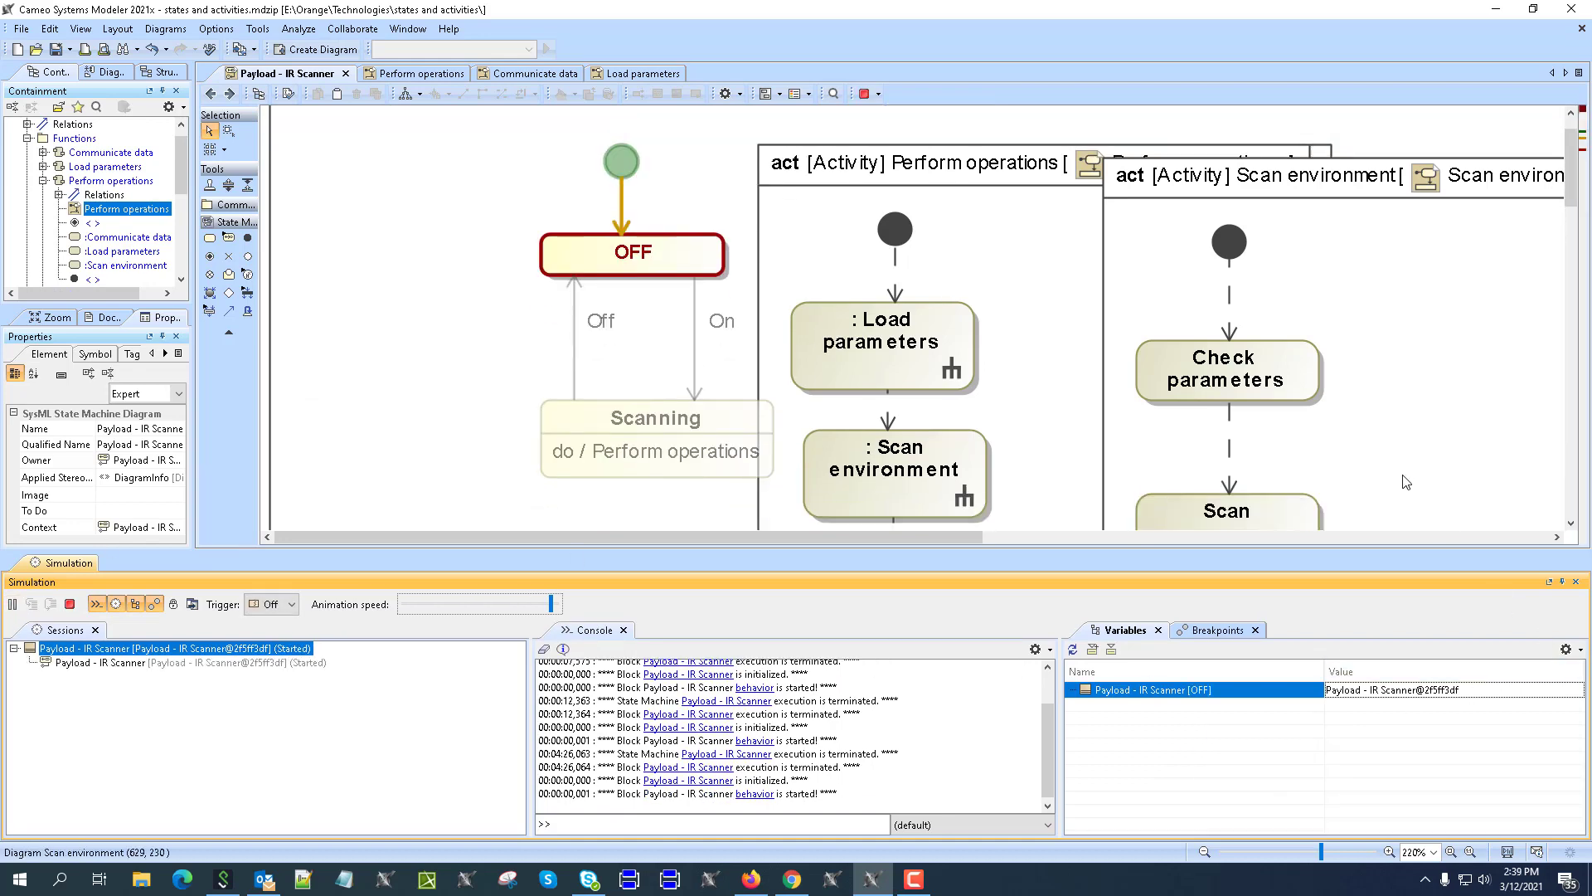
{"action": "scroll", "coordinate": [1309, 439], "scroll_direction": "down", "scroll_amount": 1}
{"action": "scroll", "coordinate": [1309, 440], "scroll_direction": "down", "scroll_amount": 1}
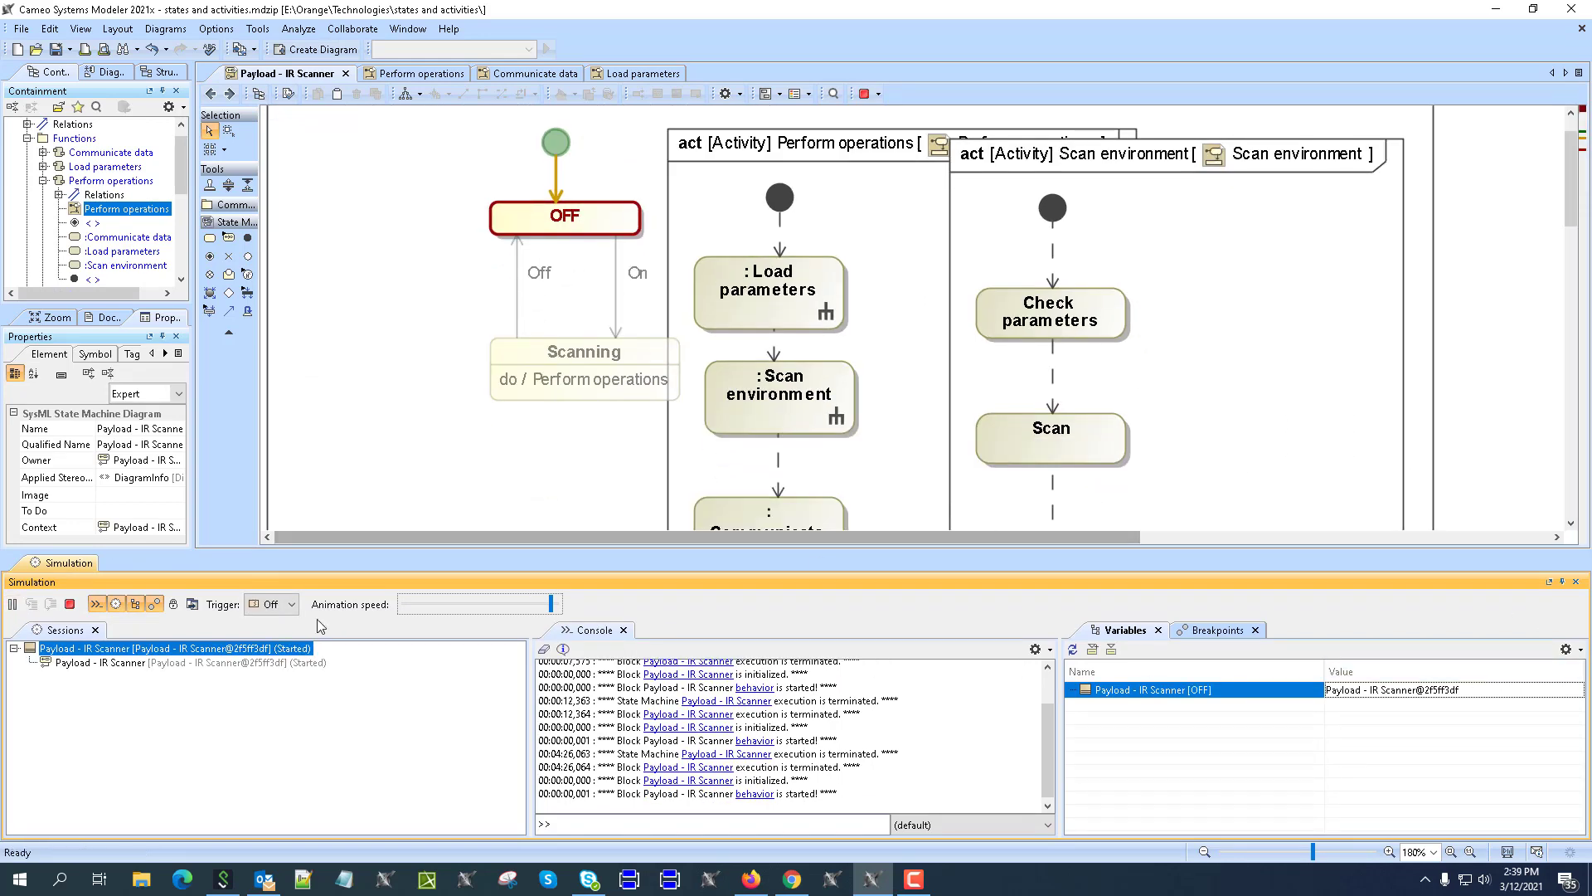
Step: Send the On trigger to simulate Scanning with its Perform operations activity, and terminate the simulation once the activity has run
{"action": "left_click", "coordinate": [290, 604]}
{"action": "left_click", "coordinate": [268, 639]}
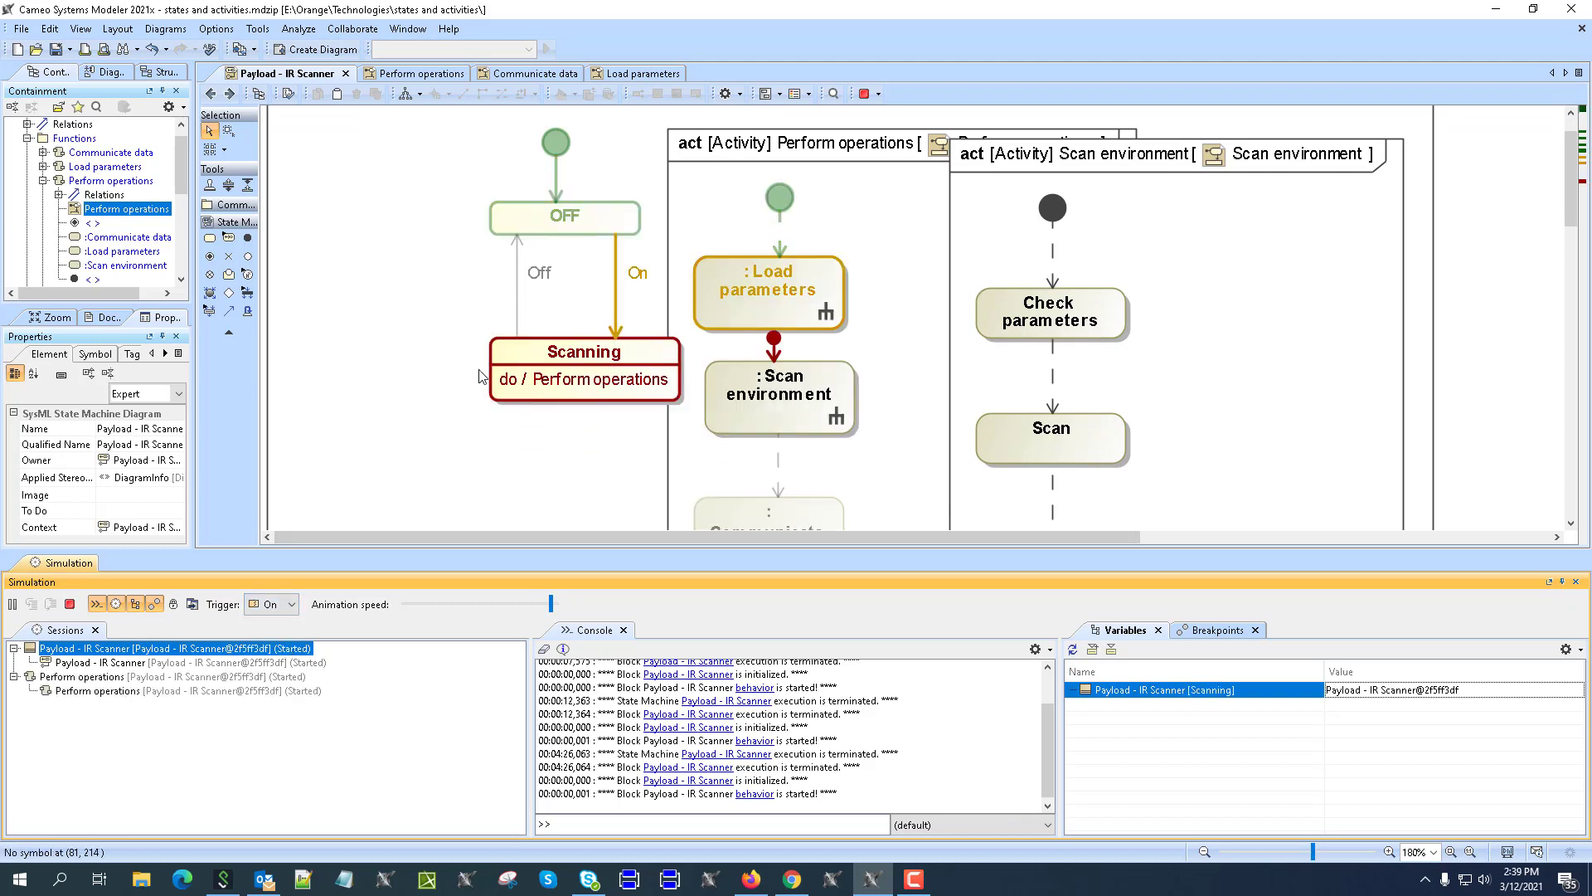
{"action": "scroll", "coordinate": [919, 404], "scroll_direction": "down", "scroll_amount": 1}
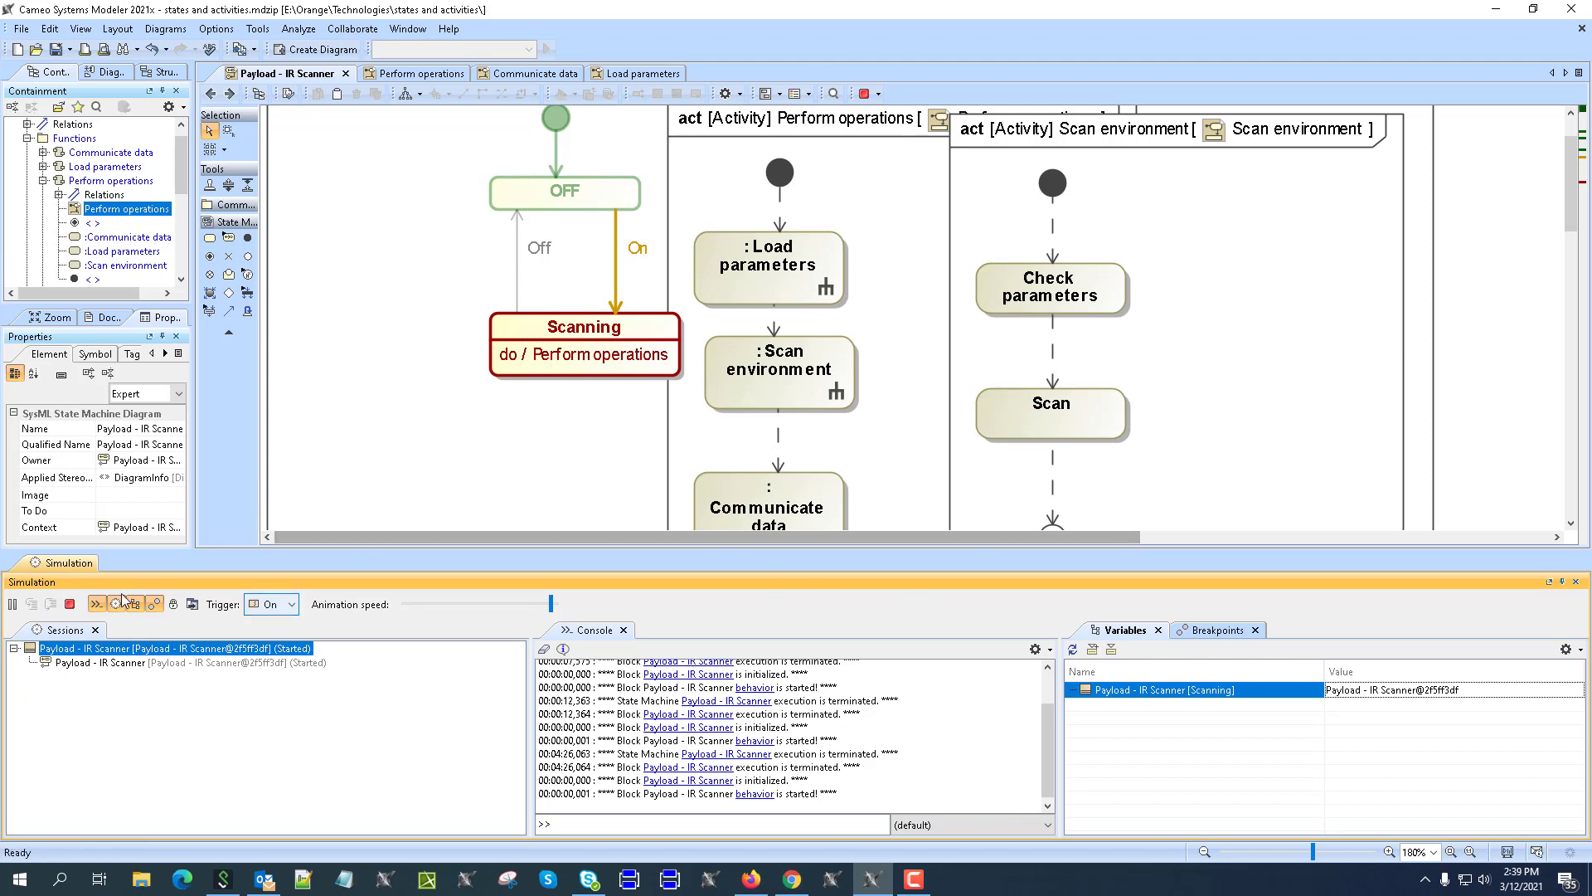
{"action": "left_click", "coordinate": [70, 606]}
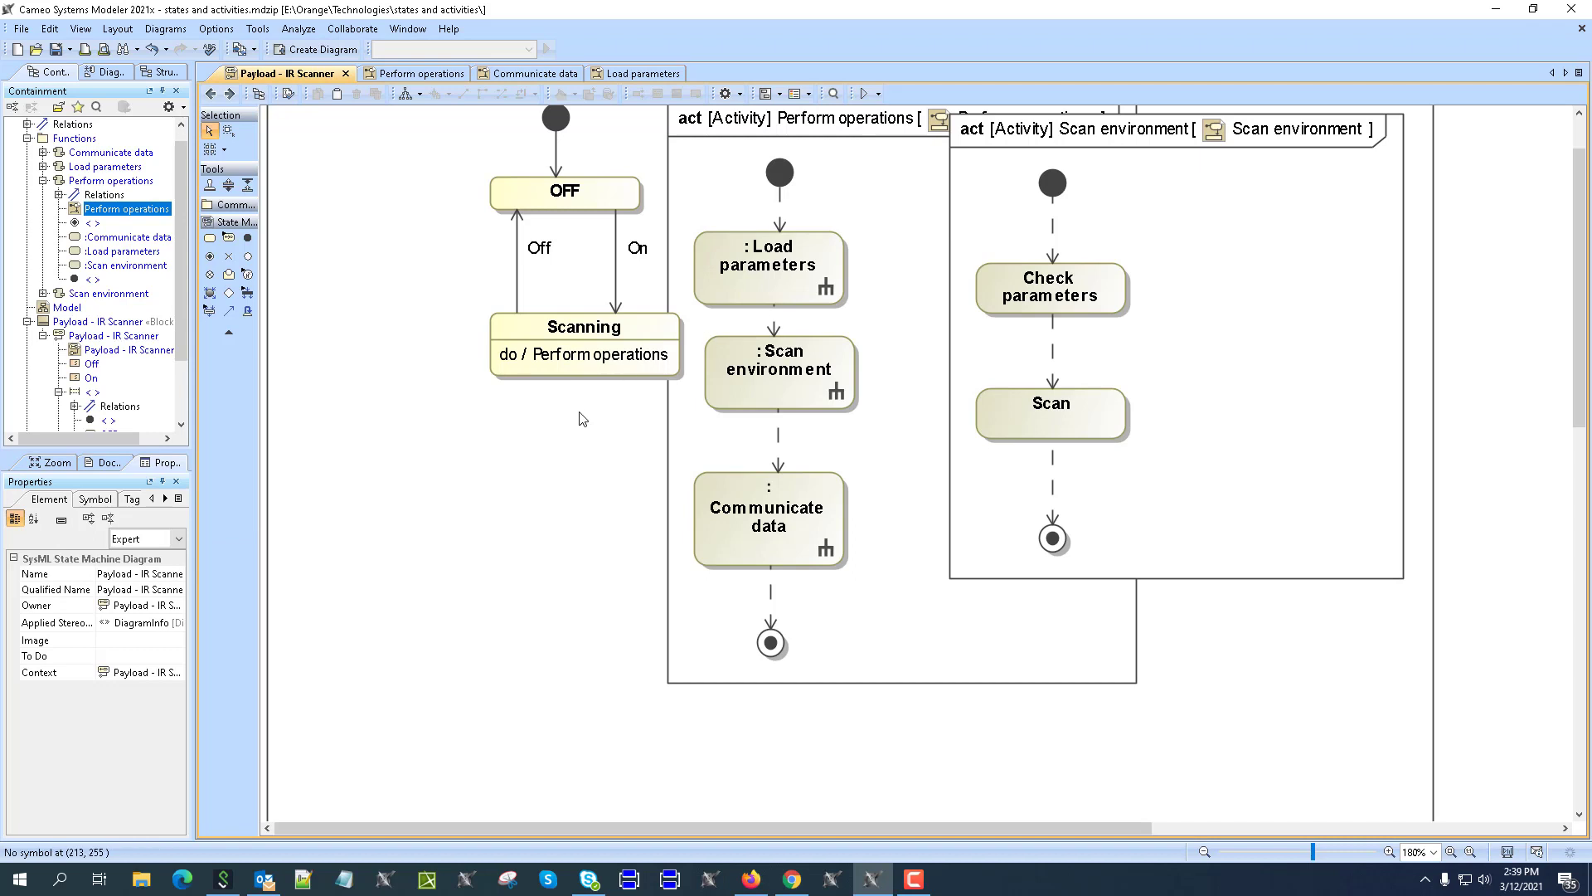
Step: Add a self-transition below the Scanning state with the time event after (5s)
{"action": "left_click", "coordinate": [554, 335]}
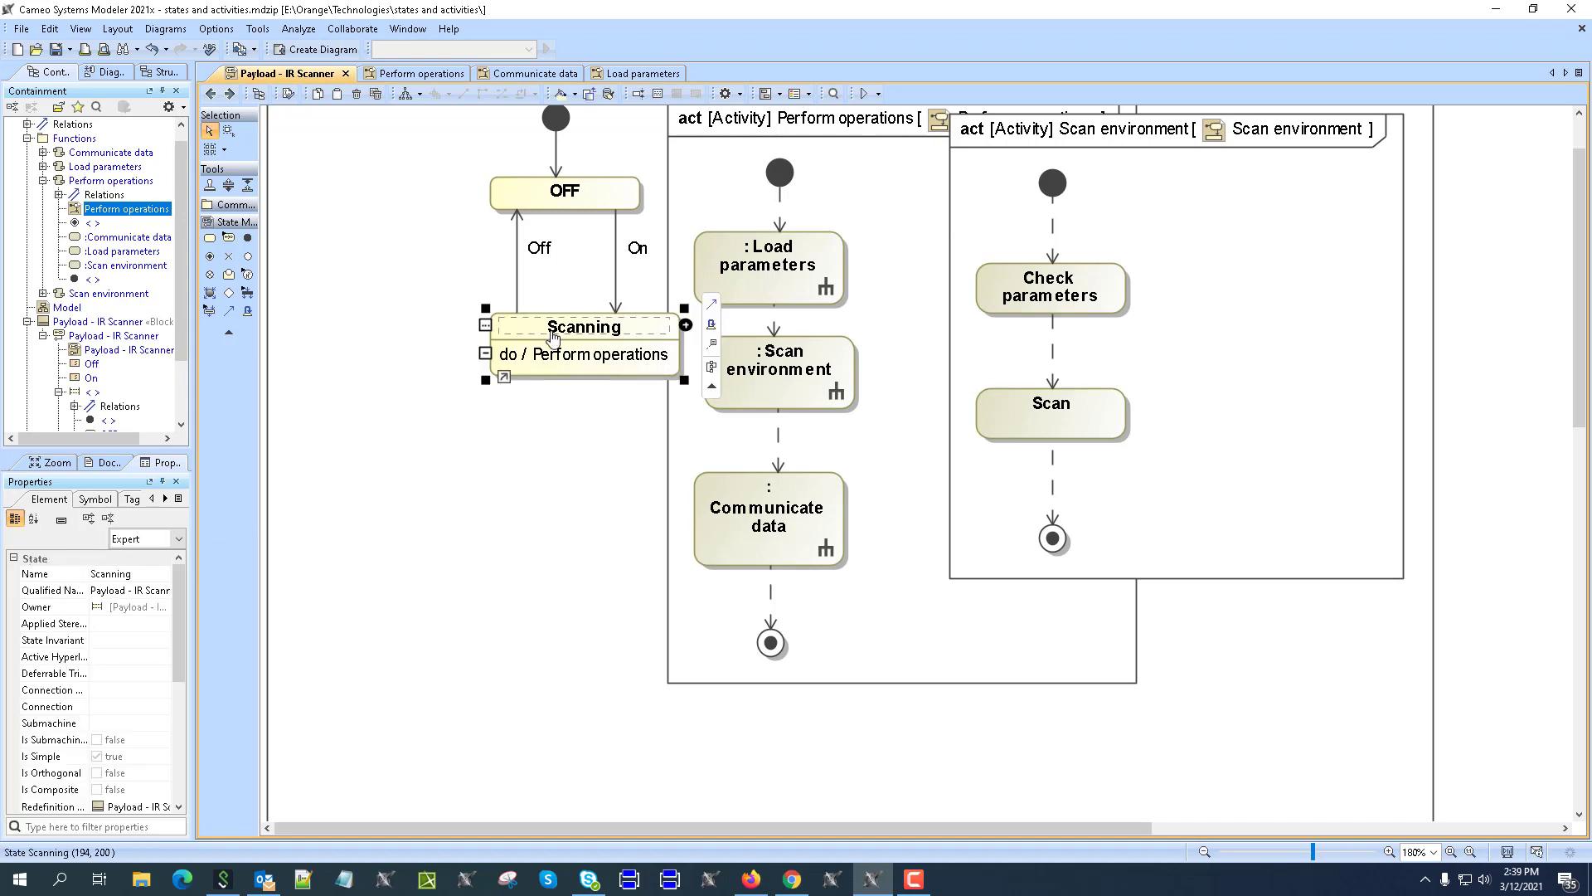
{"action": "left_click", "coordinate": [712, 324]}
{"action": "left_click_drag", "start_coordinate": [571, 288], "coordinate": [568, 432]}
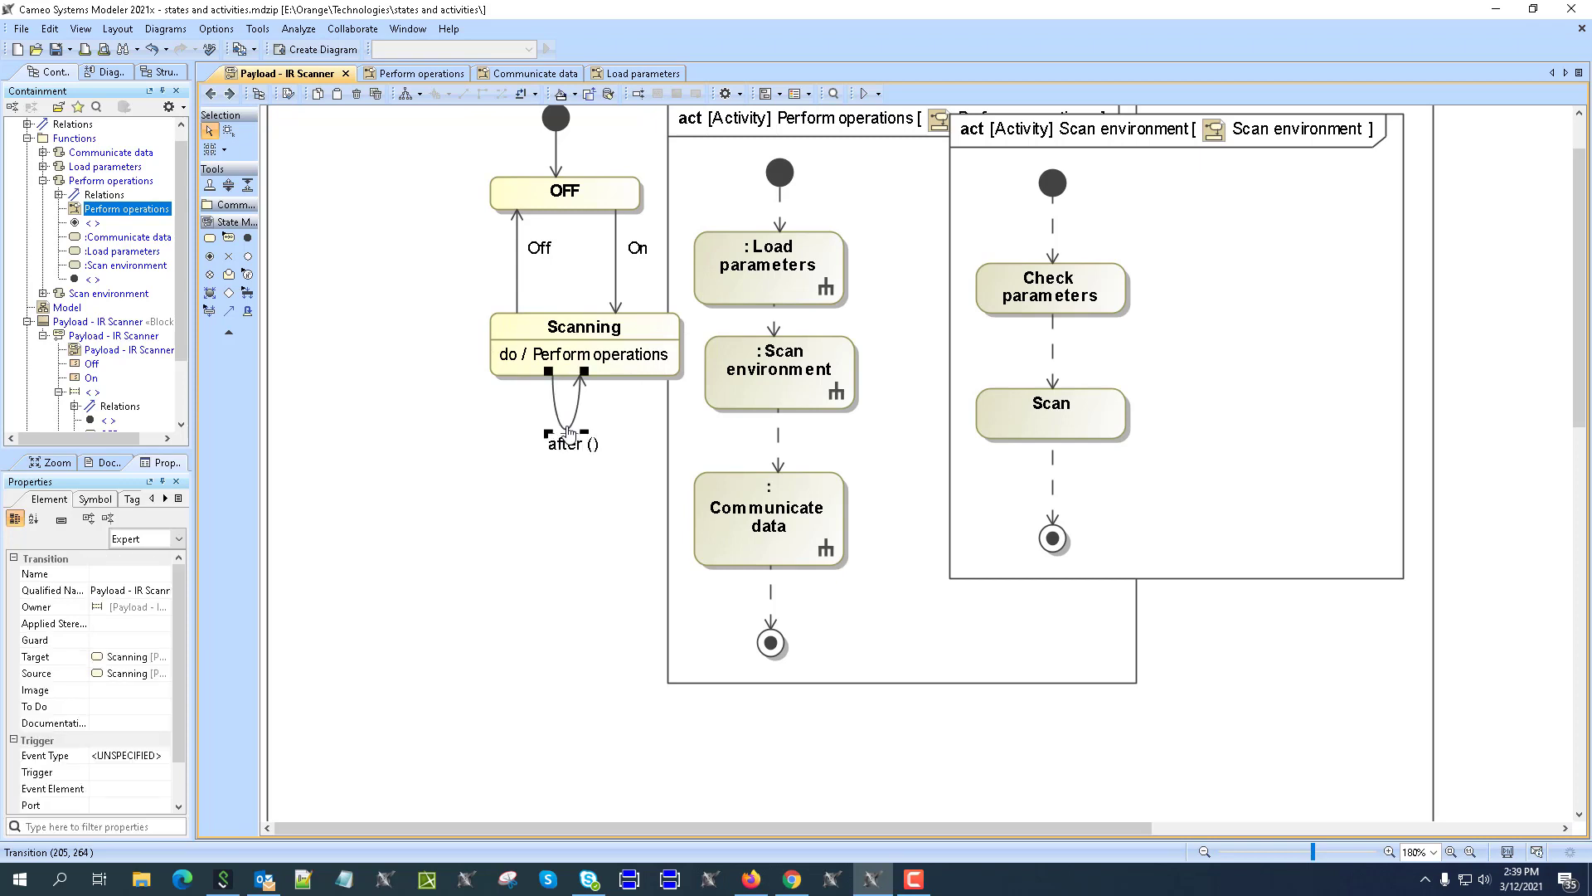
{"action": "left_click", "coordinate": [569, 582]}
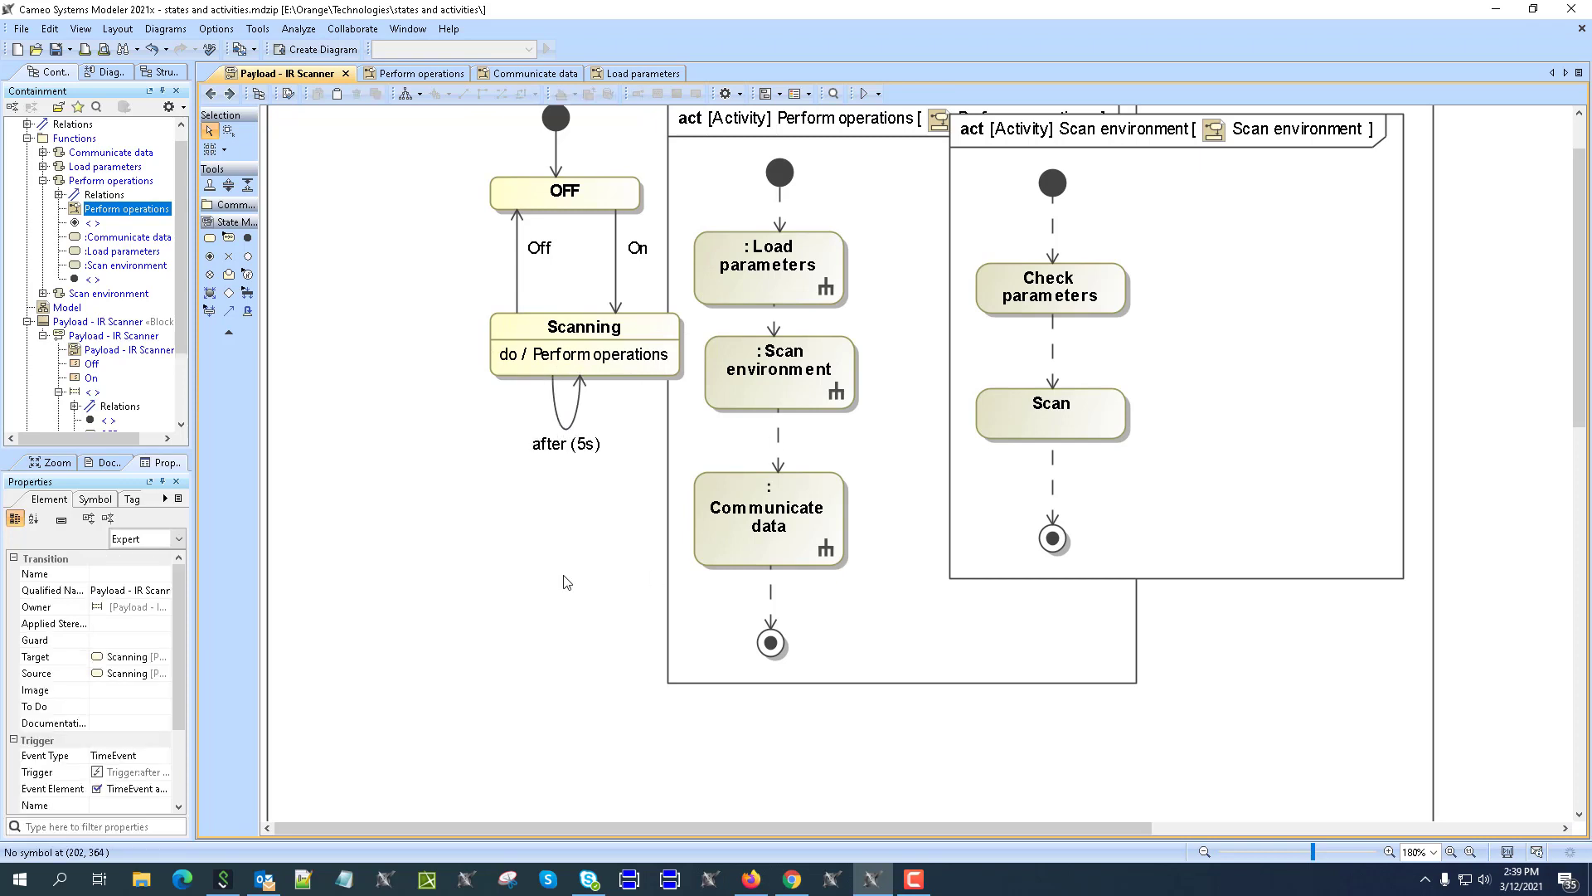
Step: Start a new simulation of the state machine and send the On trigger to enter Scanning
{"action": "left_click", "coordinate": [878, 93]}
{"action": "left_click", "coordinate": [896, 126]}
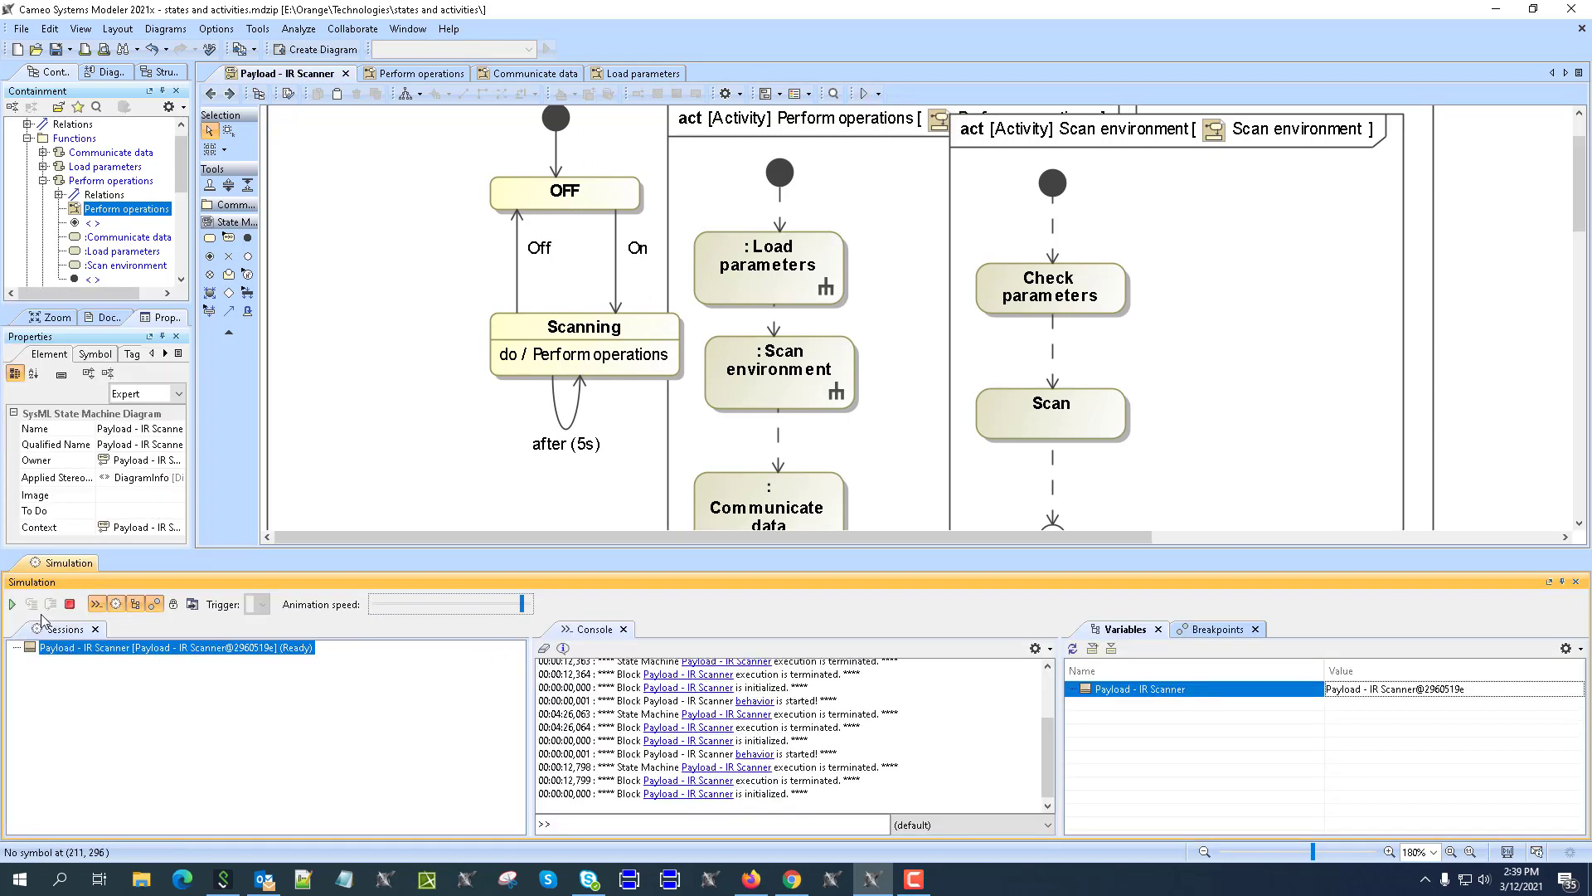
{"action": "left_click", "coordinate": [13, 604]}
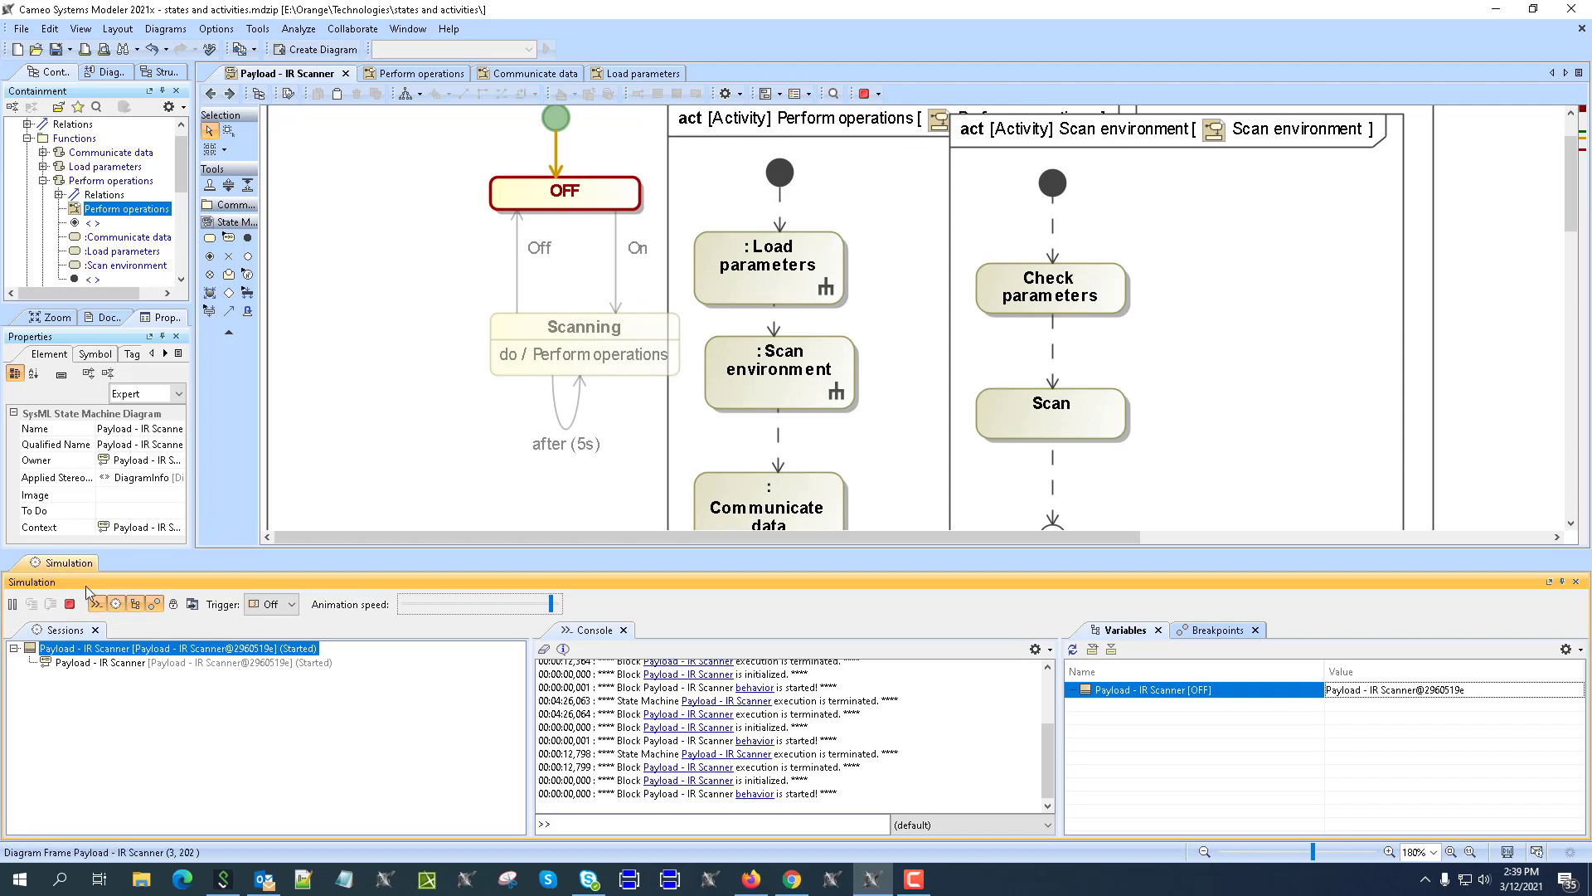
{"action": "left_click", "coordinate": [294, 602]}
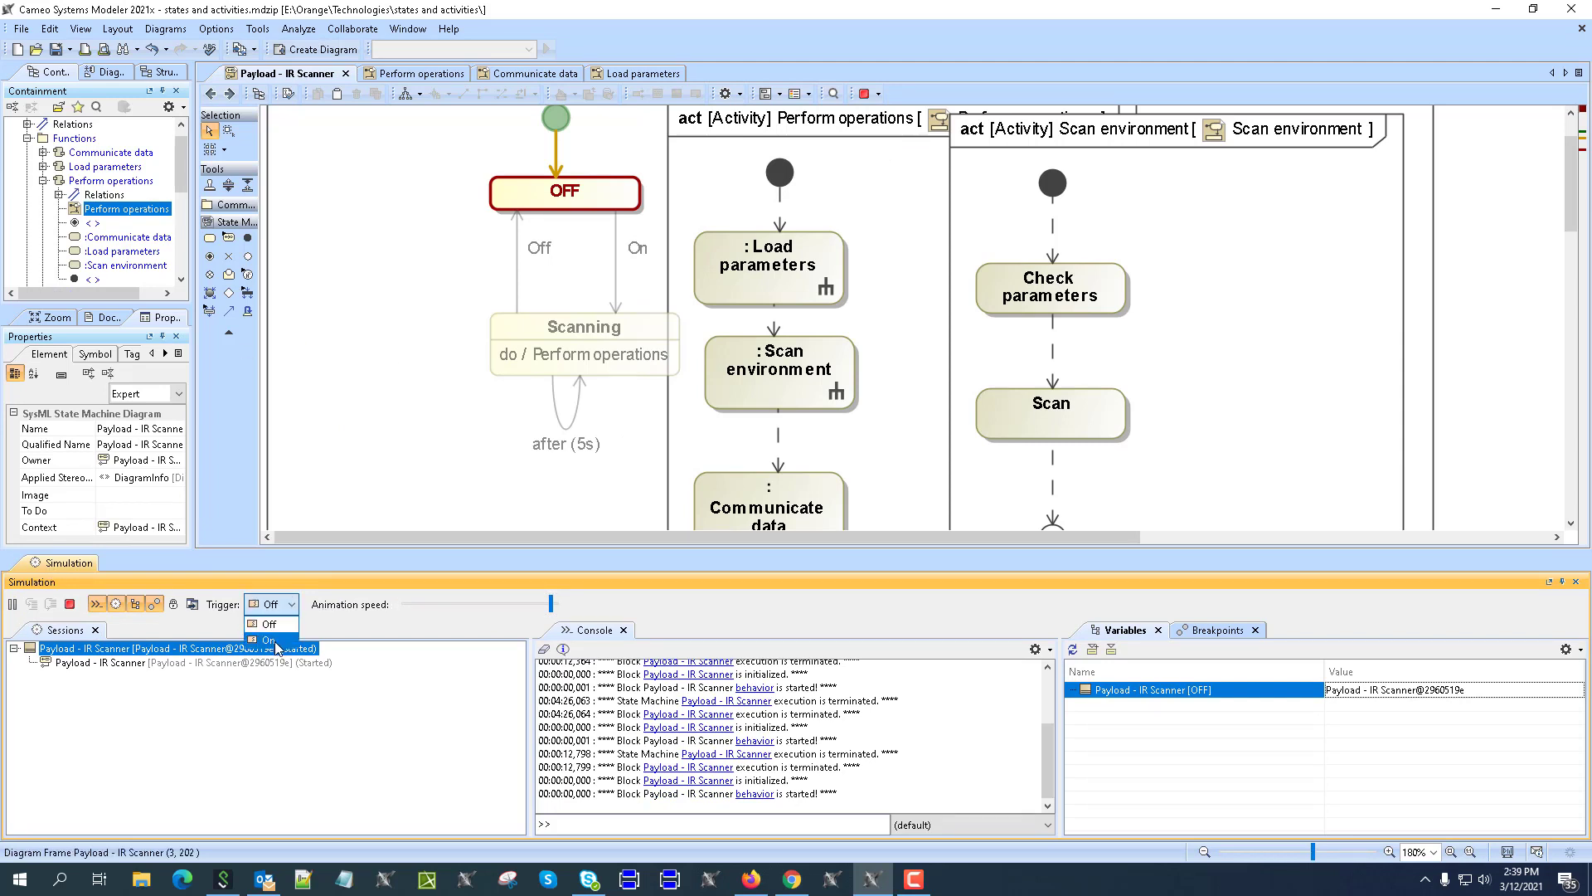
{"action": "left_click", "coordinate": [276, 640]}
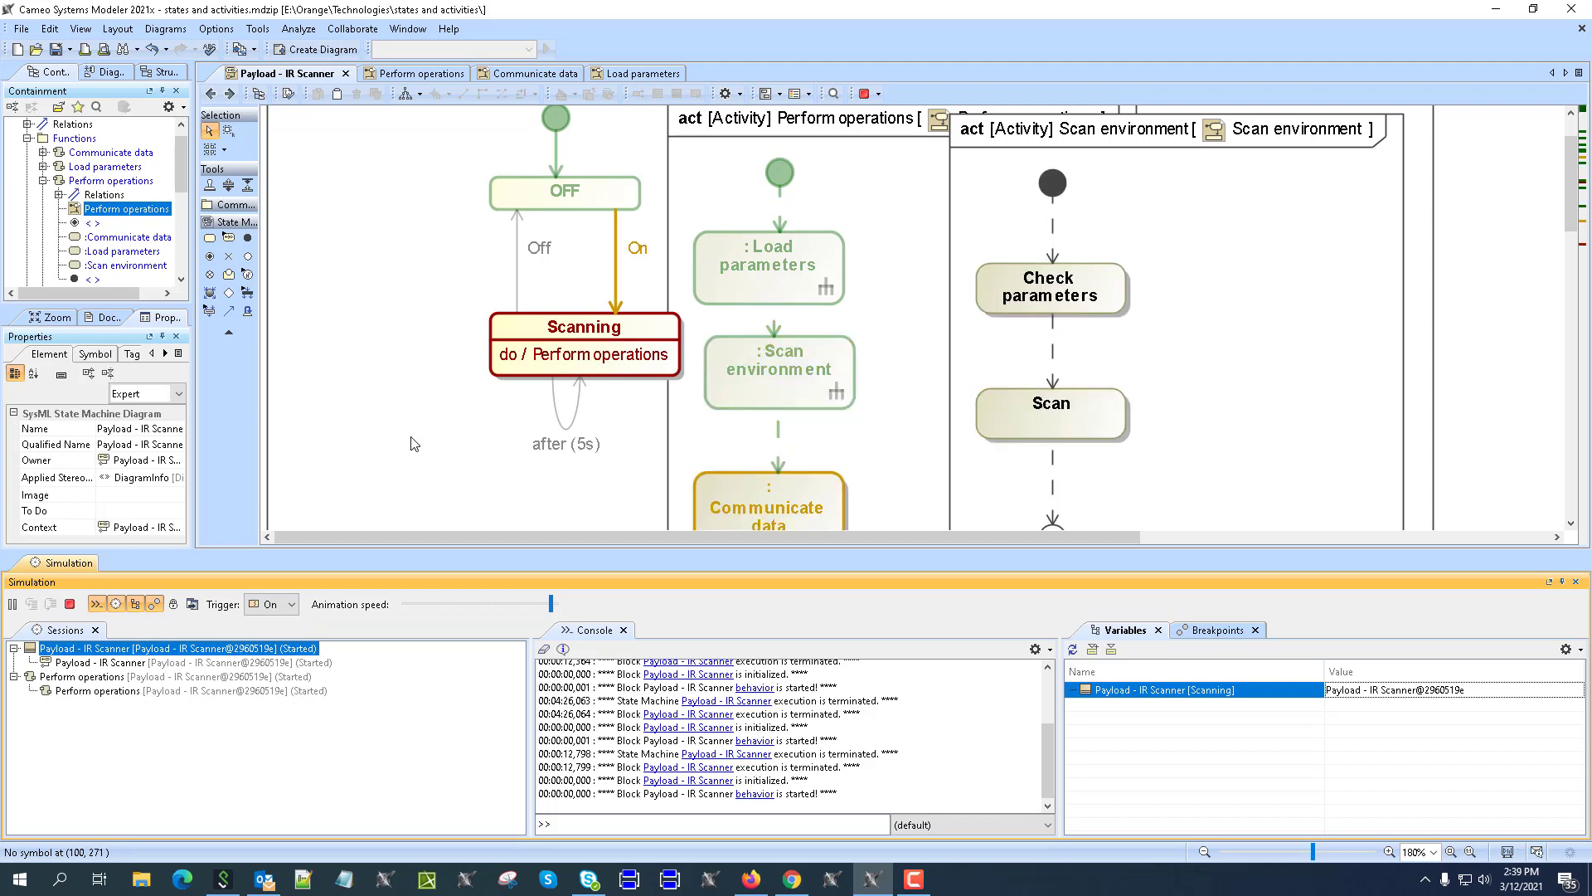
Step: Display the simulation time while Scanning repeats Perform operations, and terminate and close the simulation
{"action": "left_click", "coordinate": [1580, 649]}
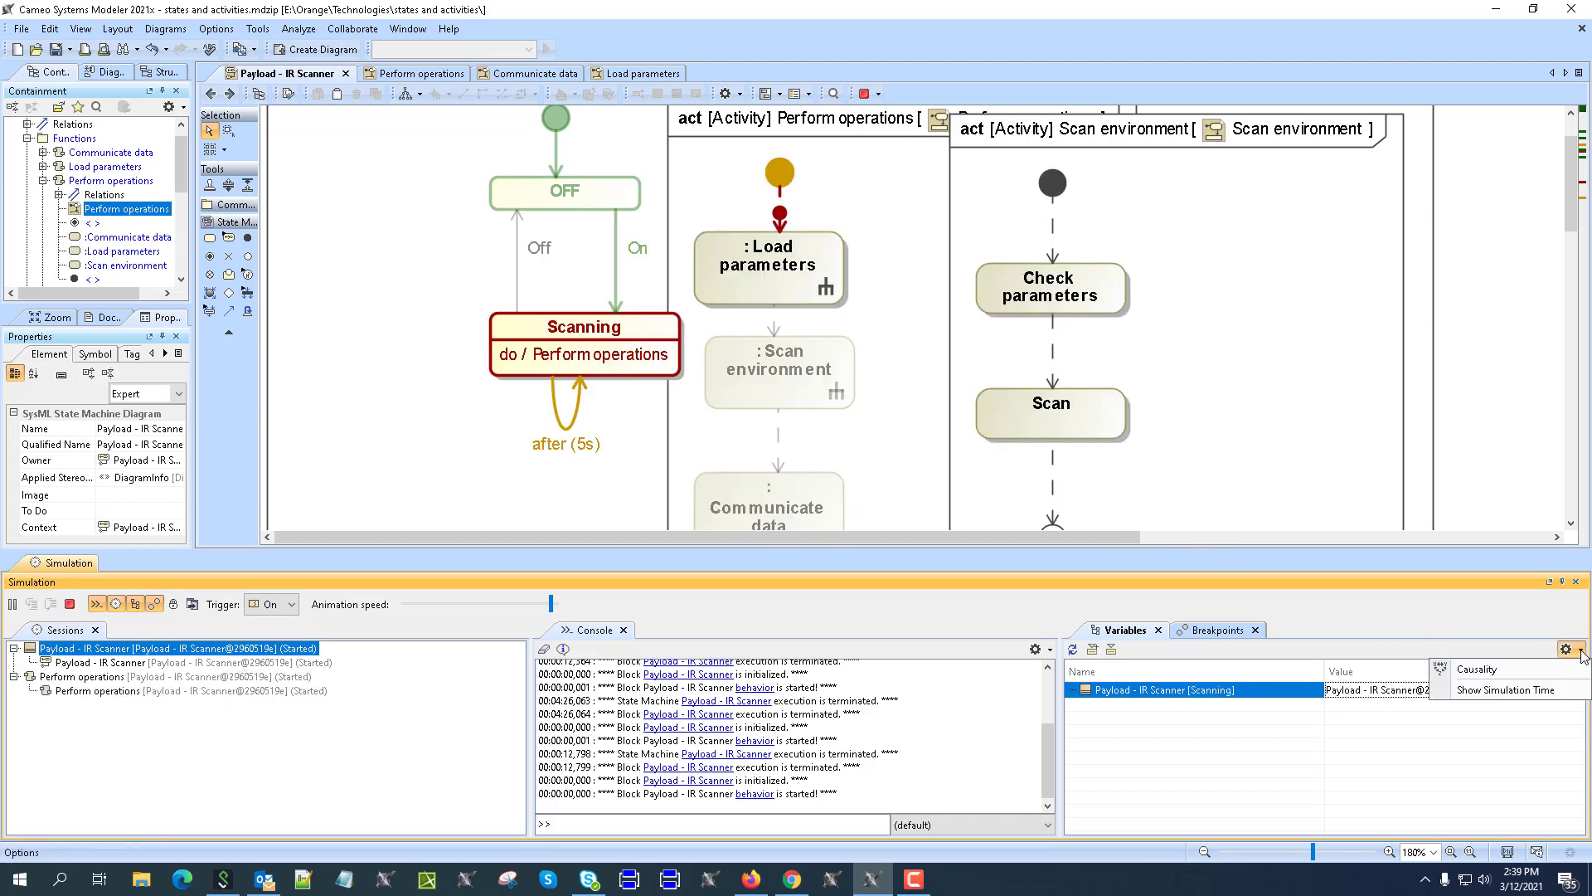
{"action": "left_click", "coordinate": [1543, 689]}
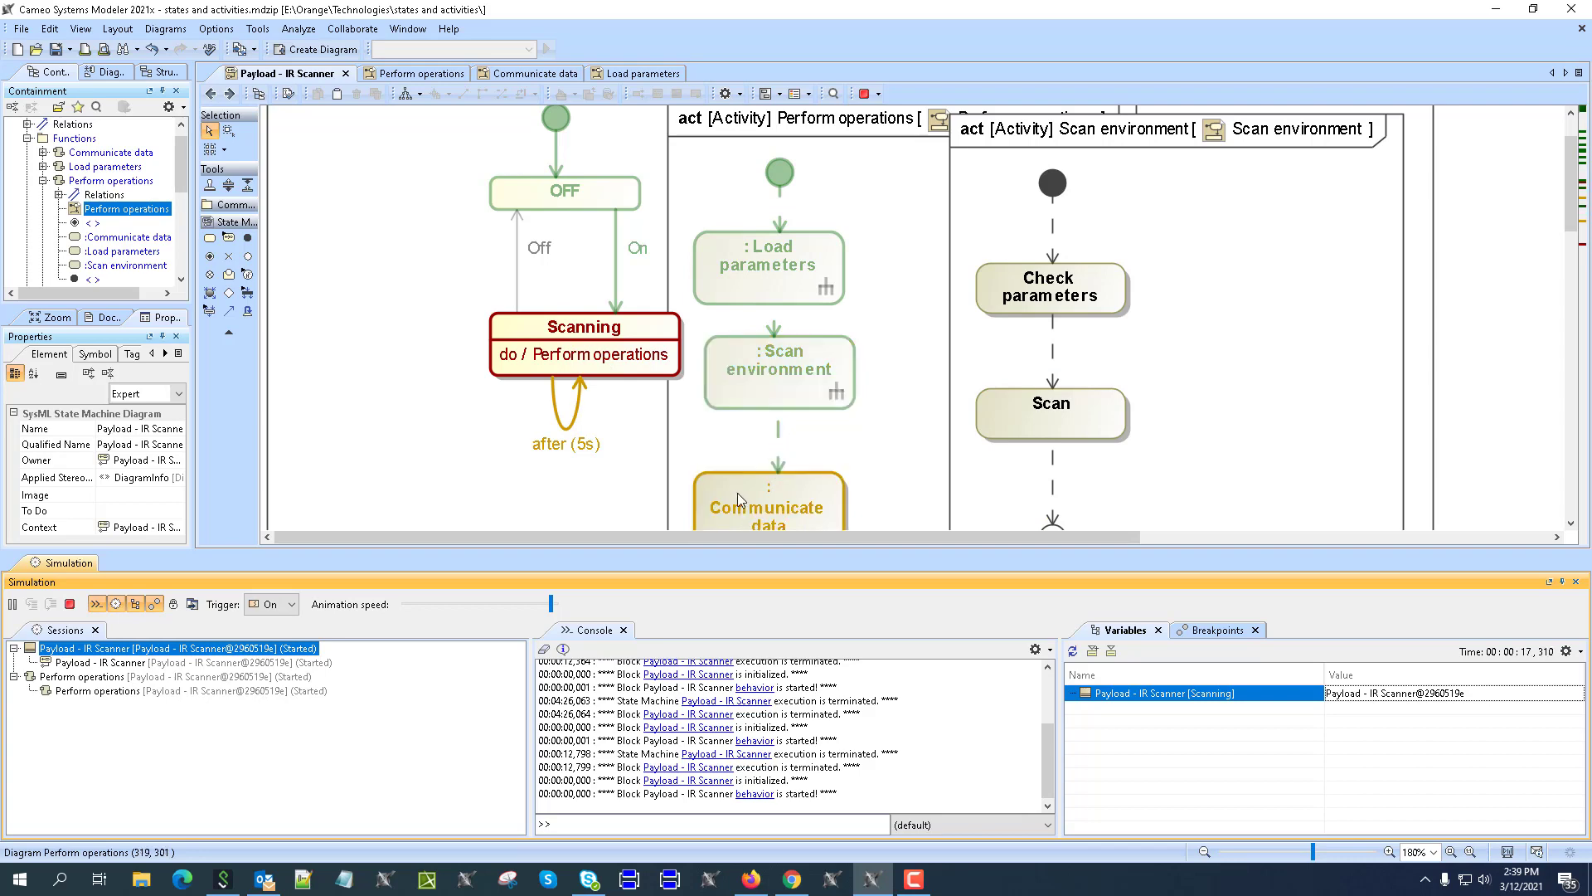
{"action": "left_click", "coordinate": [71, 605]}
{"action": "left_click", "coordinate": [1576, 582]}
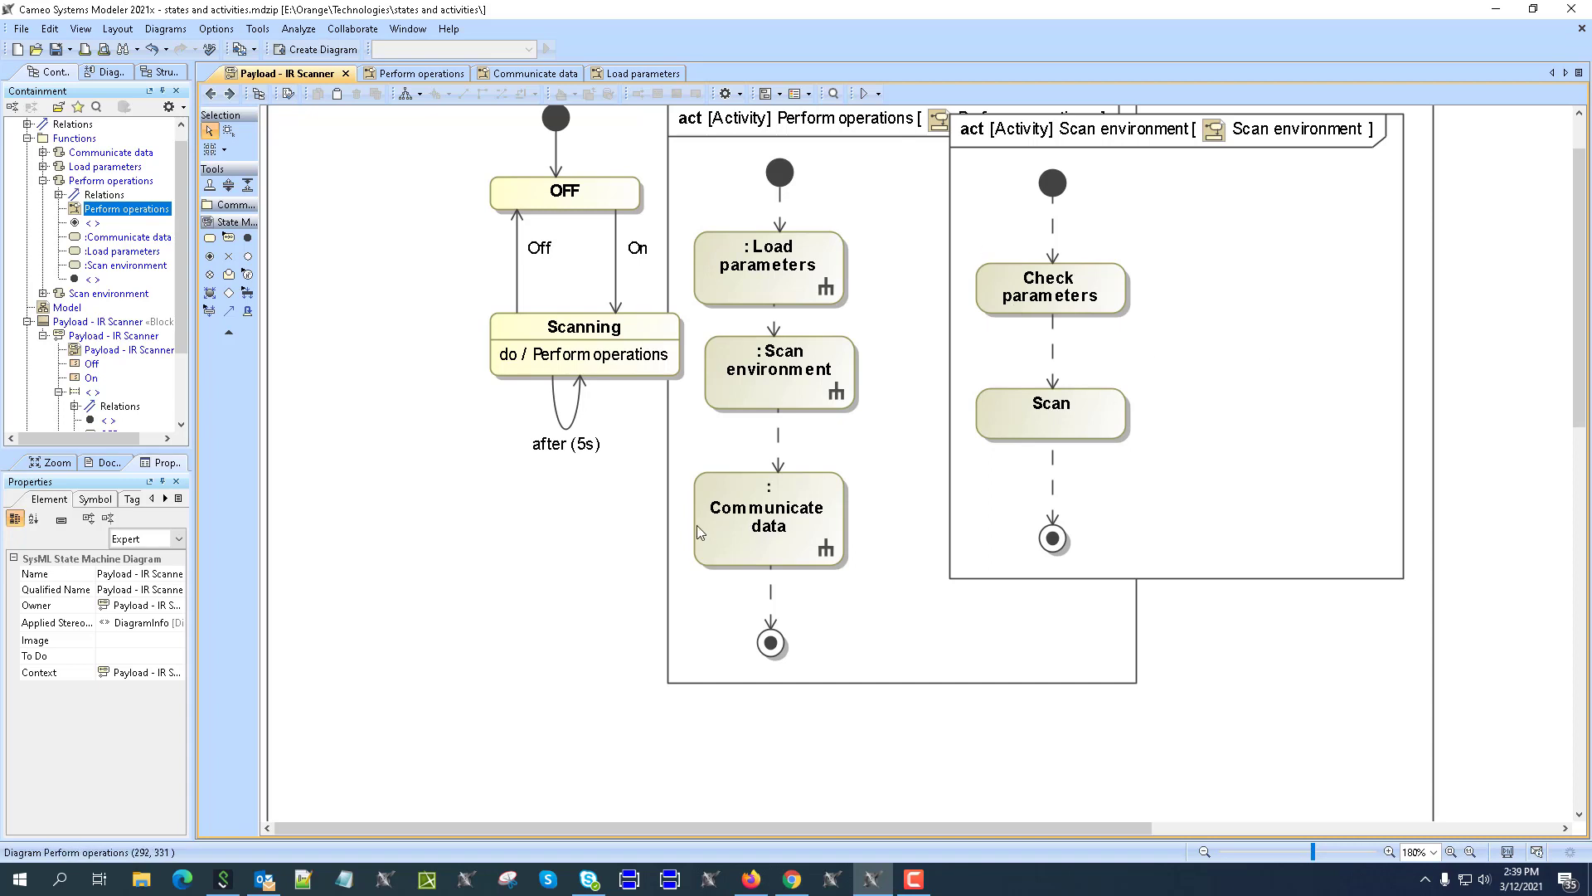
{"action": "scroll", "coordinate": [597, 361], "scroll_direction": "up", "scroll_amount": 2}
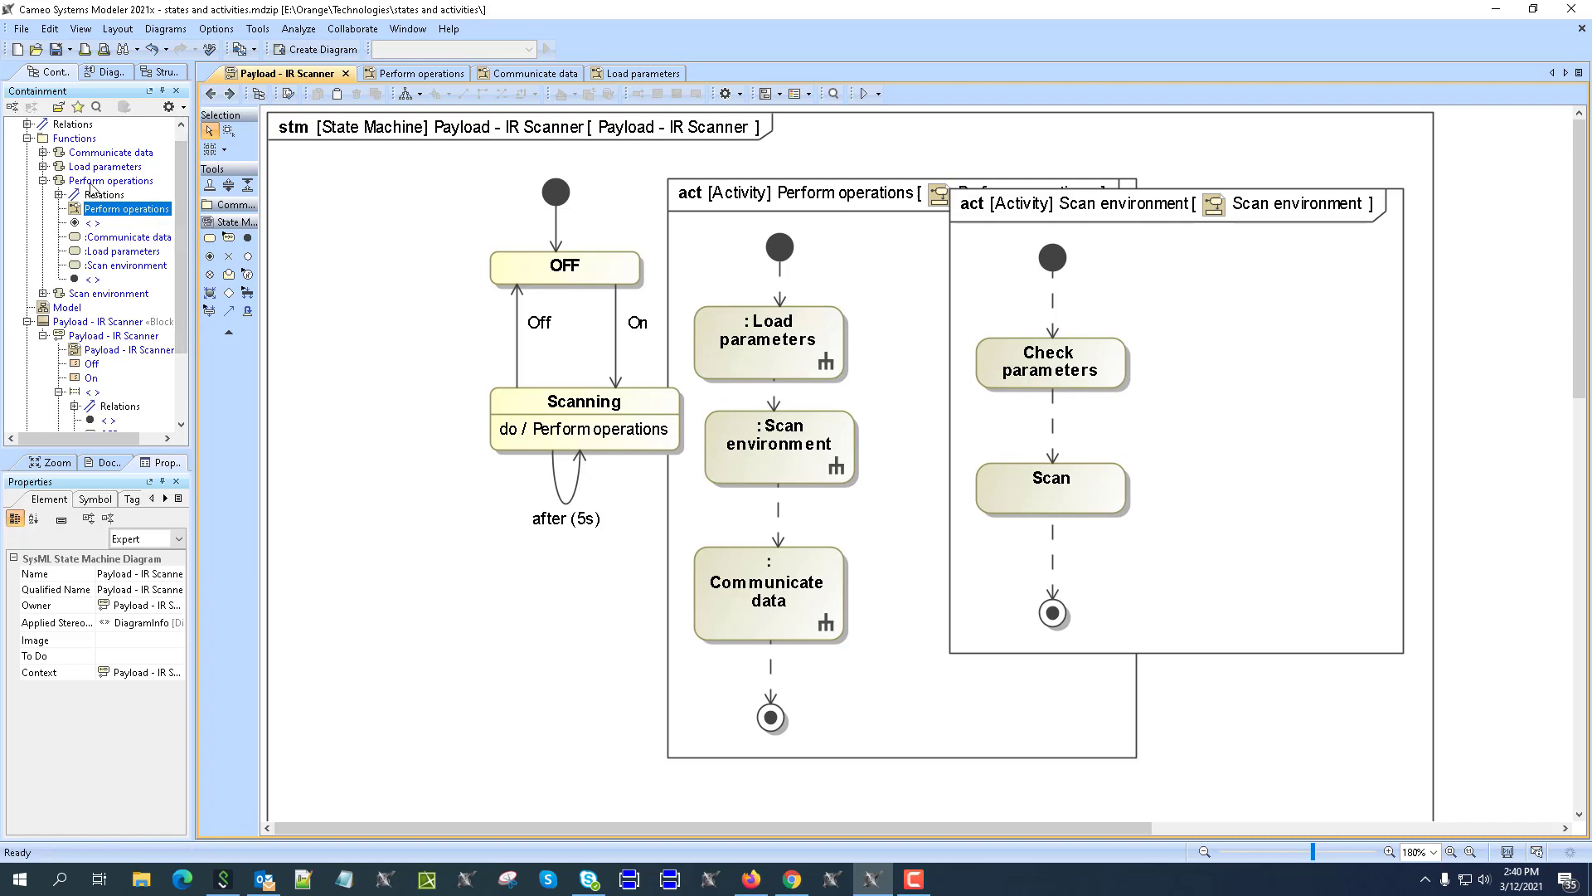
{"action": "double_click", "coordinate": [630, 412]}
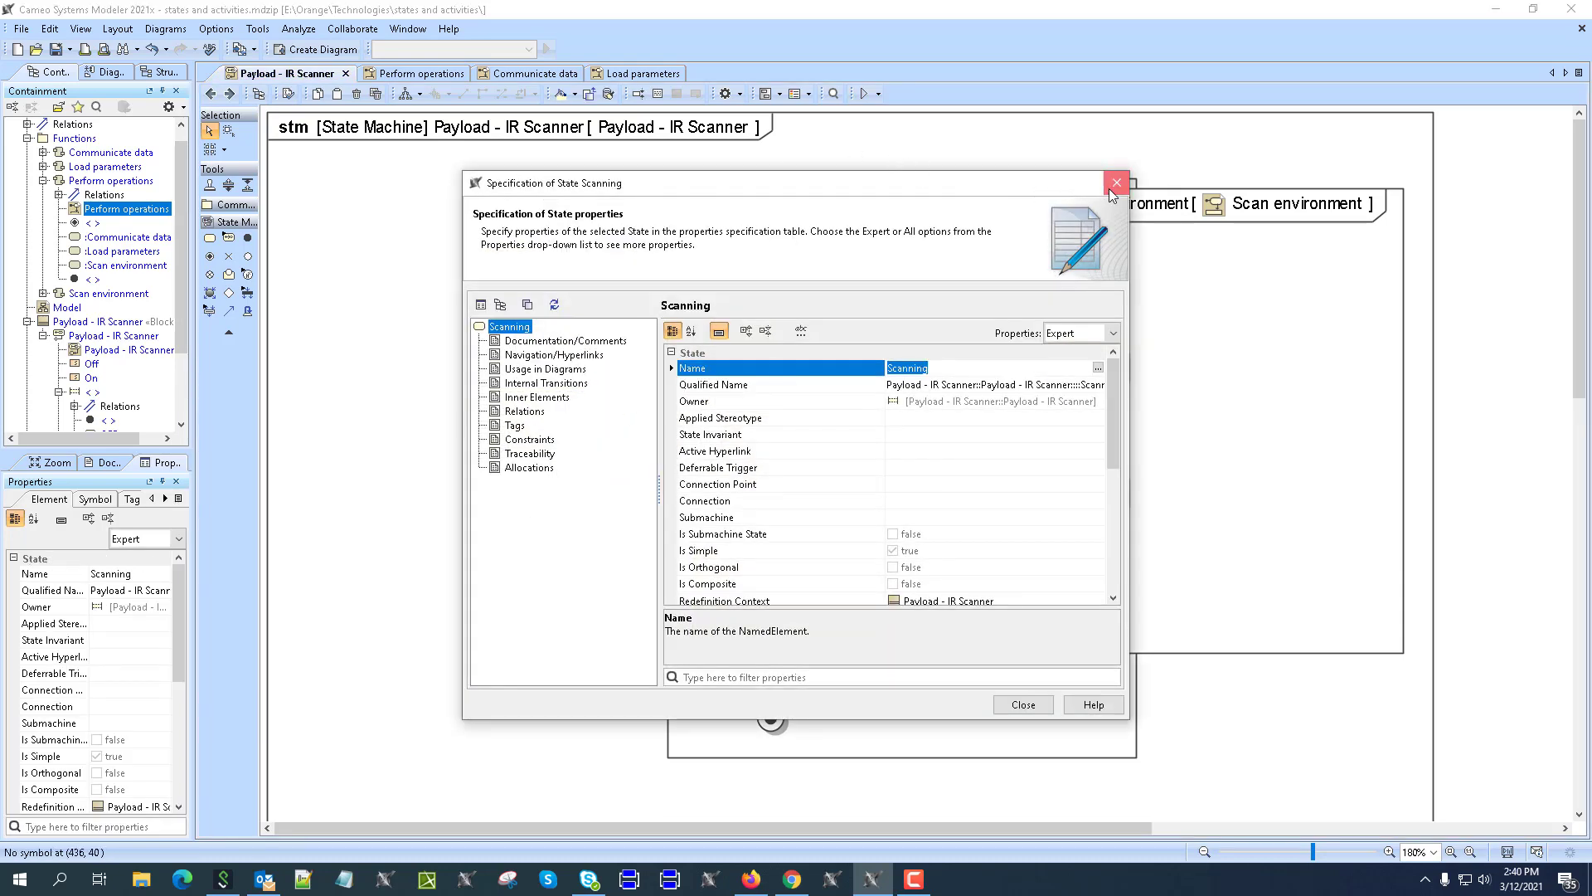
{"action": "left_click", "coordinate": [1117, 183]}
{"action": "key", "text": "Escape"}
Step: Create an internal transition named Scan in the Scanning state's specification and expand the General group listing it
{"action": "double_click", "coordinate": [531, 405]}
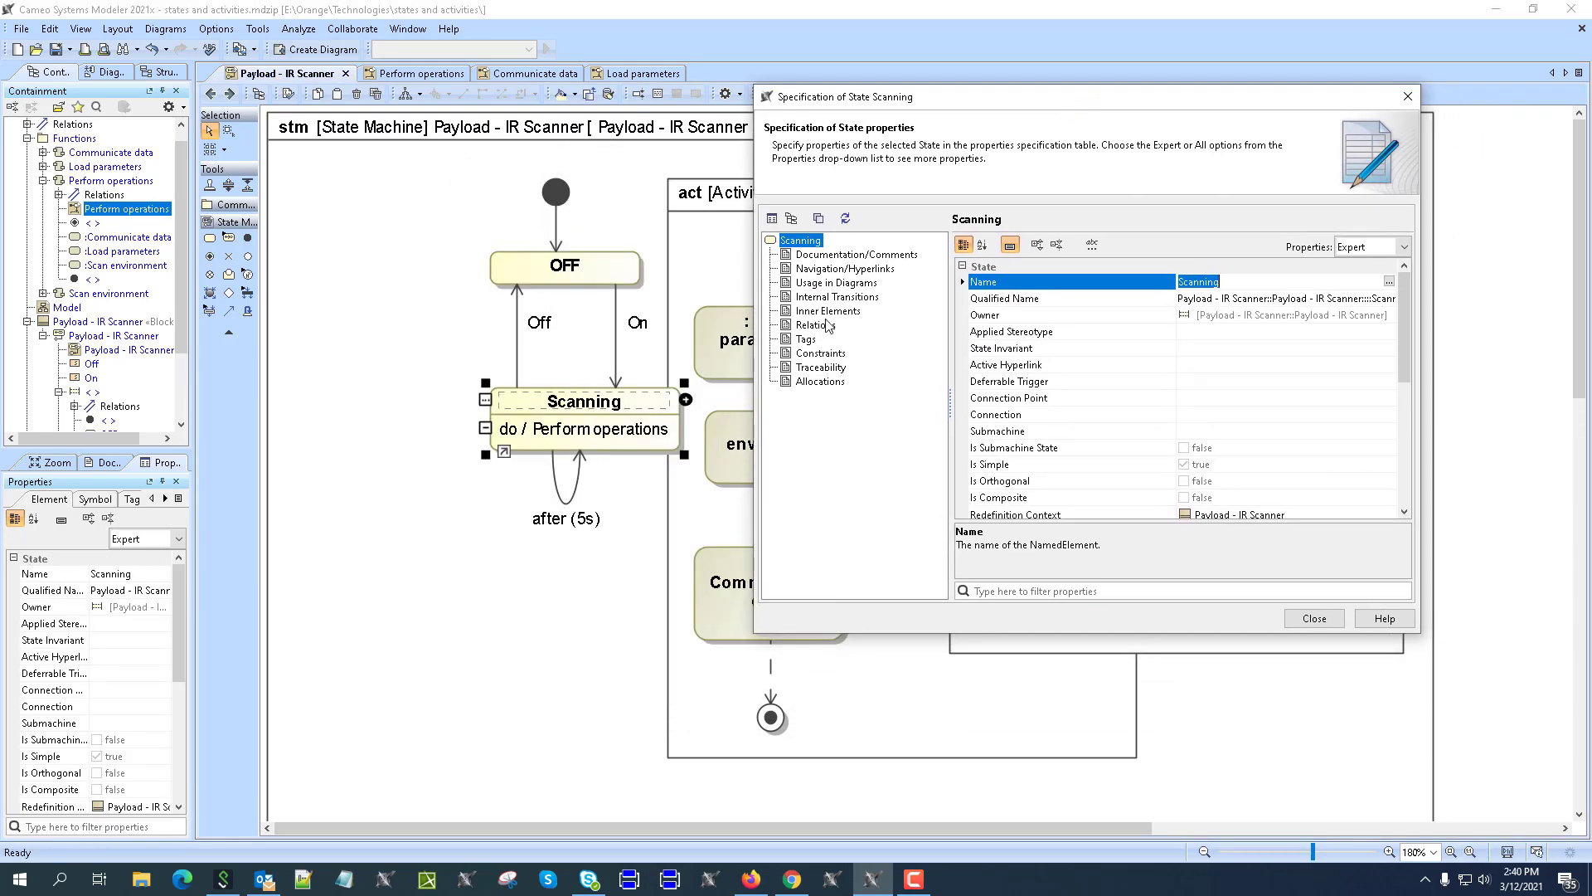
{"action": "left_click", "coordinate": [831, 297]}
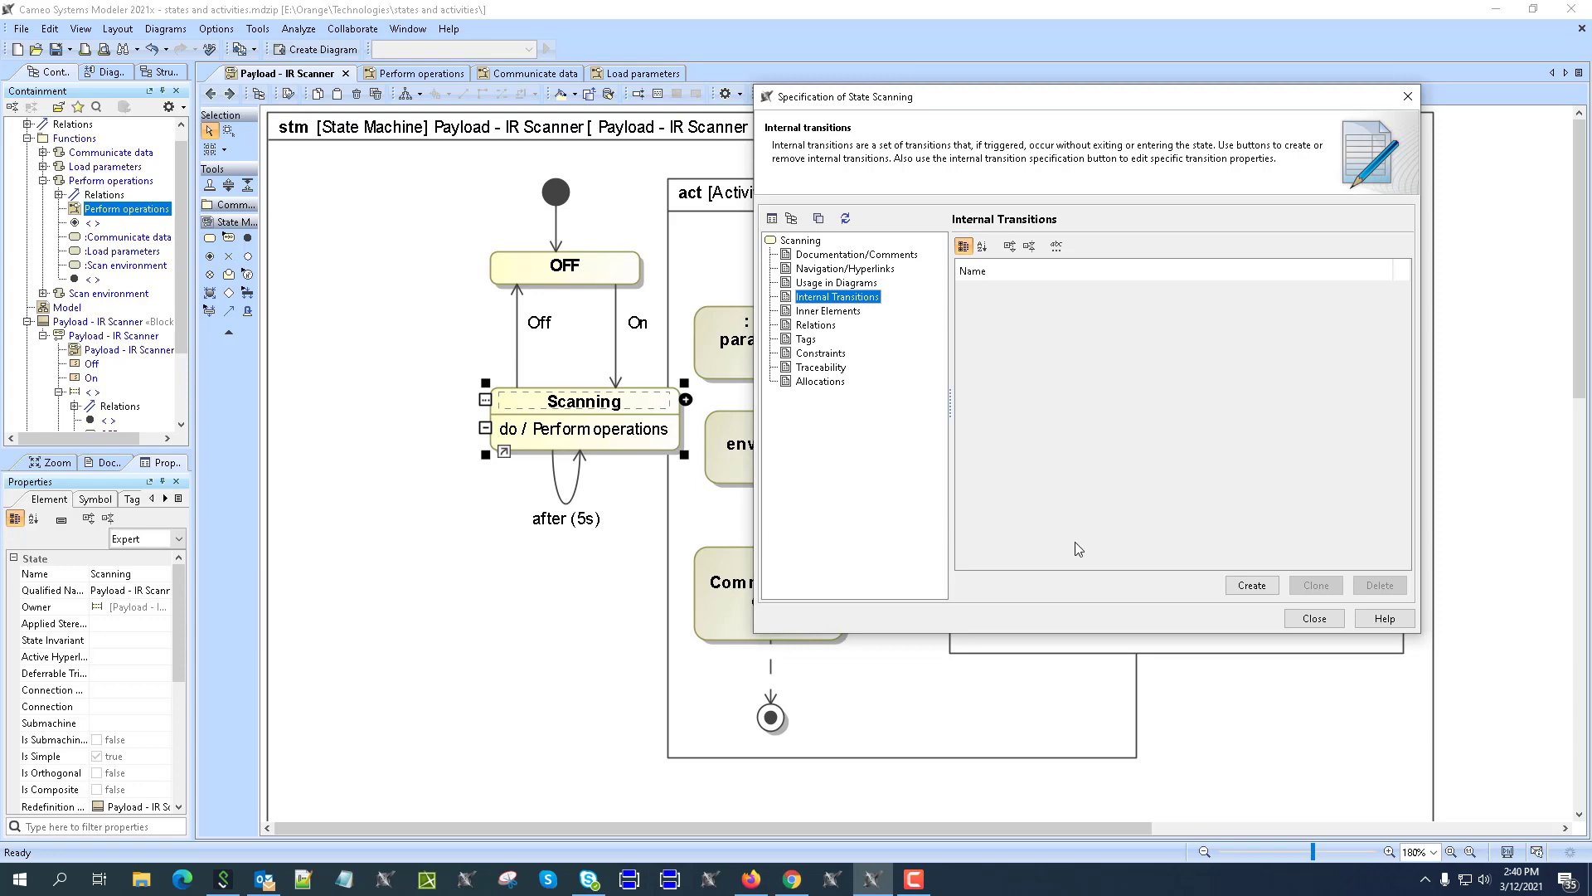
{"action": "left_click", "coordinate": [1251, 585]}
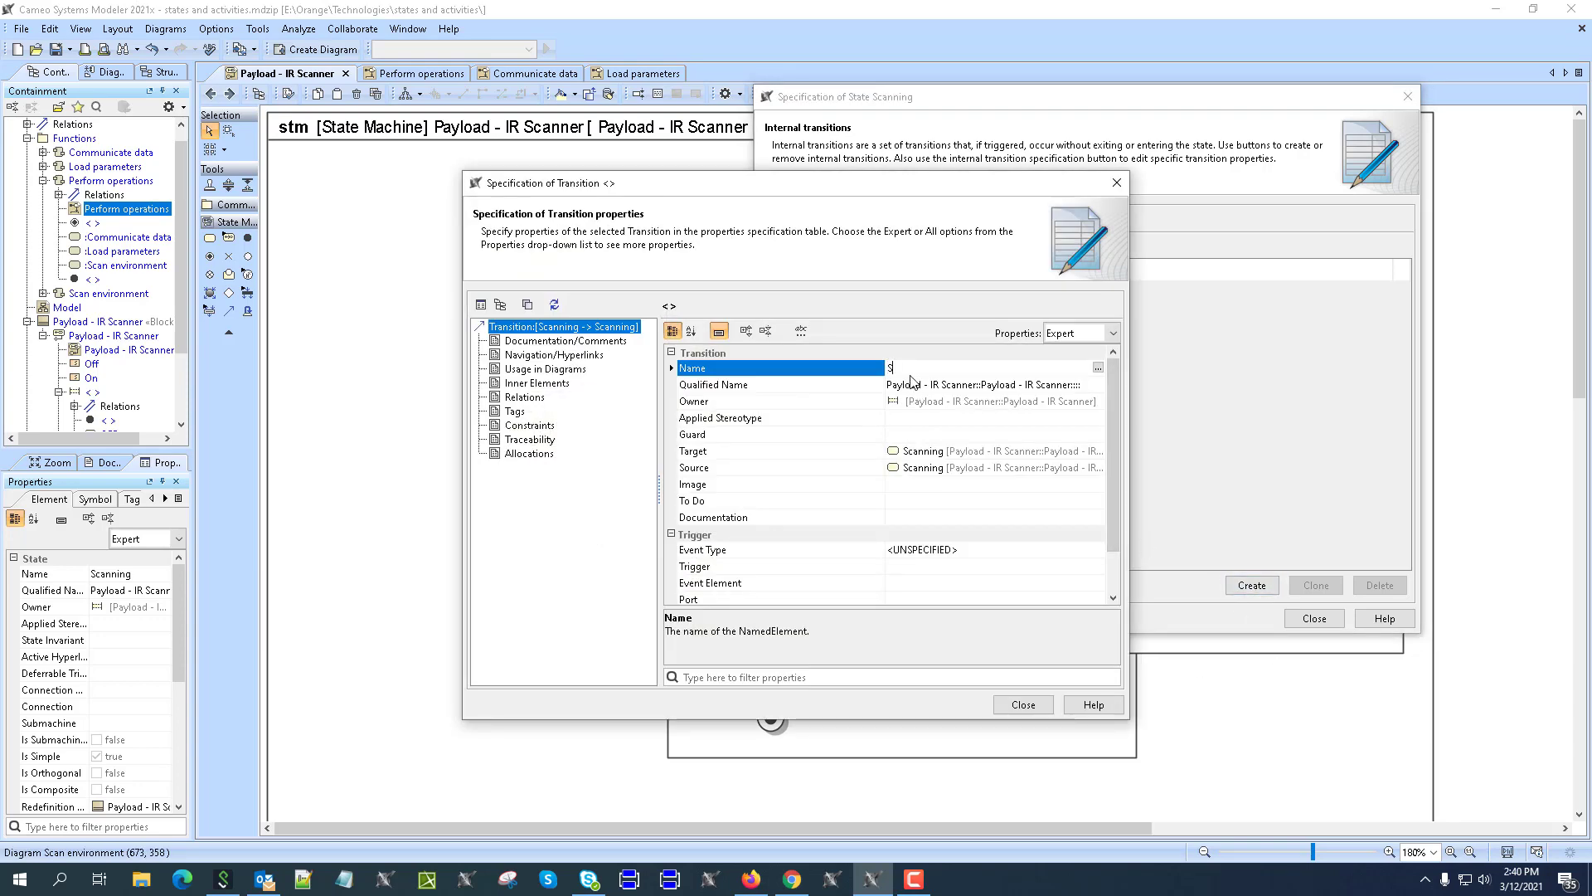
{"action": "left_click", "coordinate": [1023, 704]}
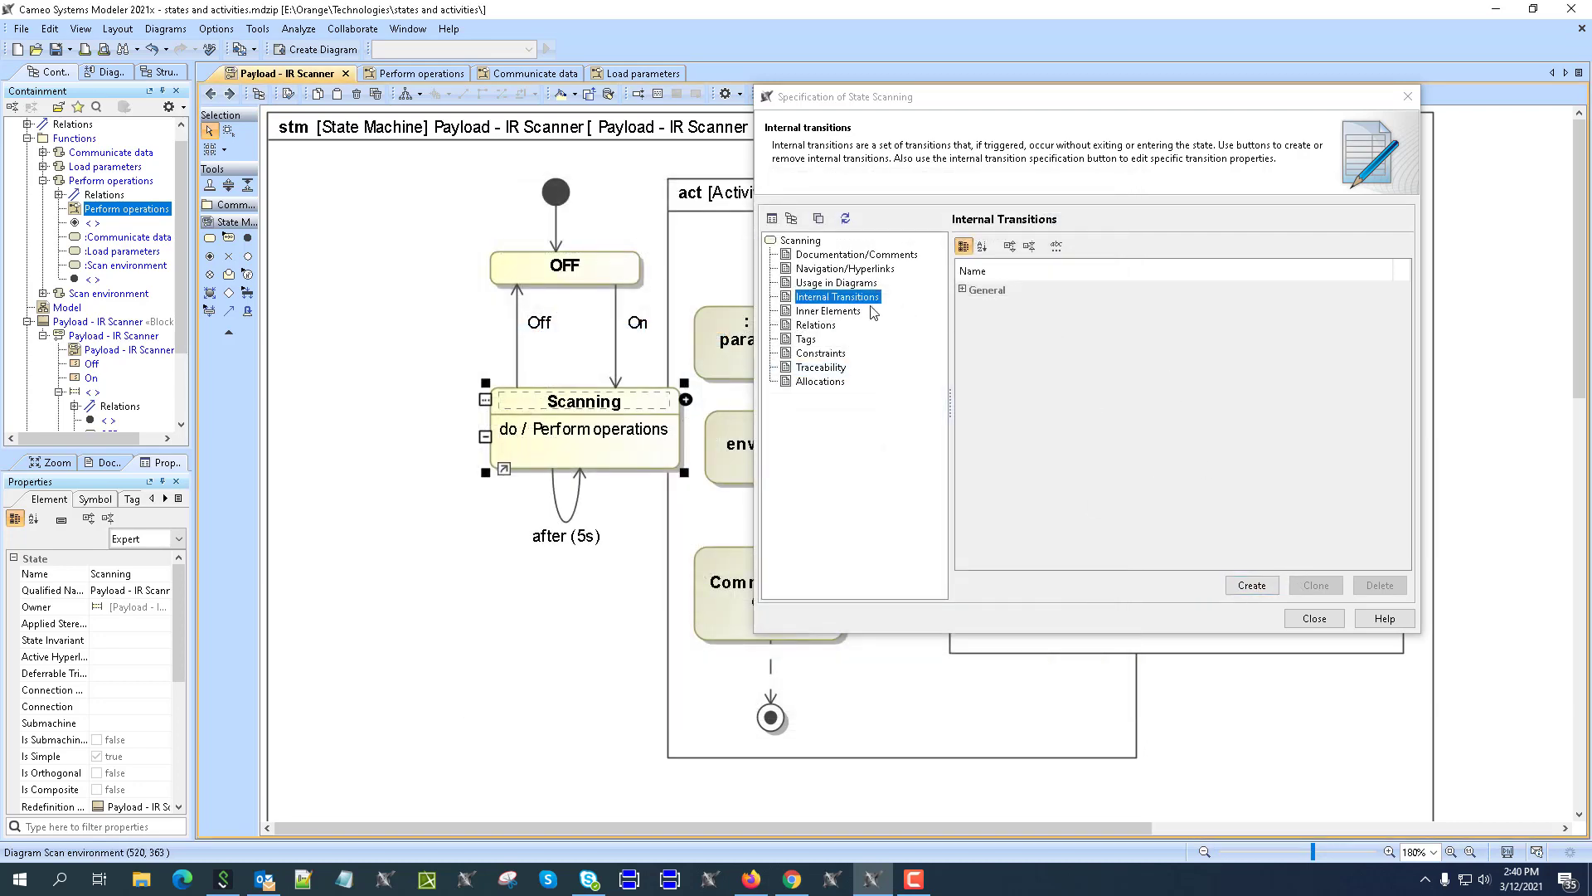
{"action": "left_click", "coordinate": [825, 301]}
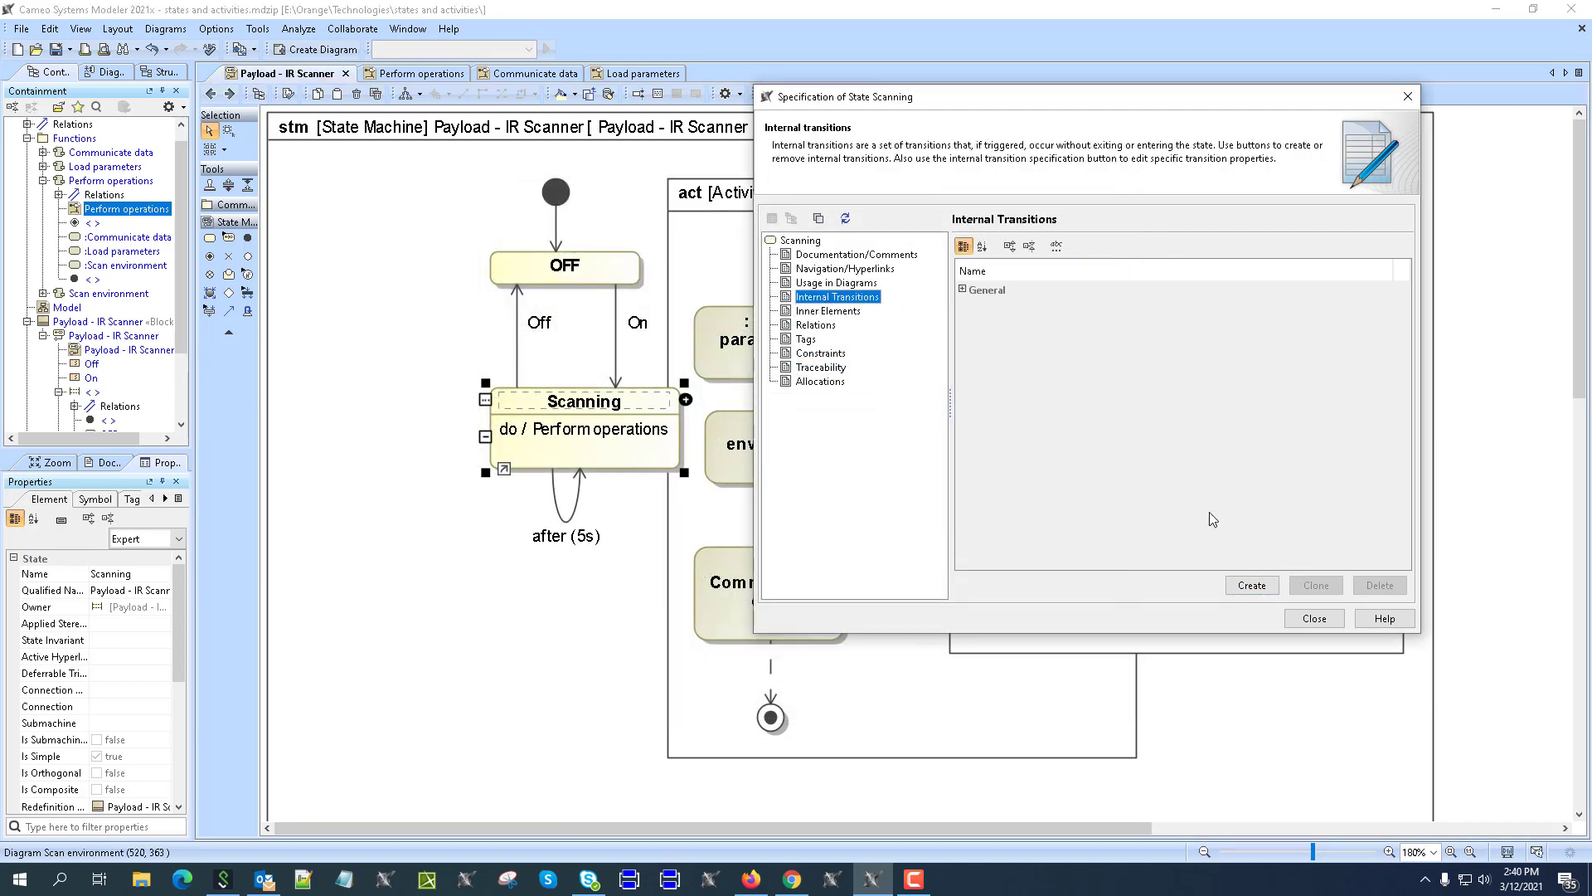
{"action": "left_click", "coordinate": [962, 290]}
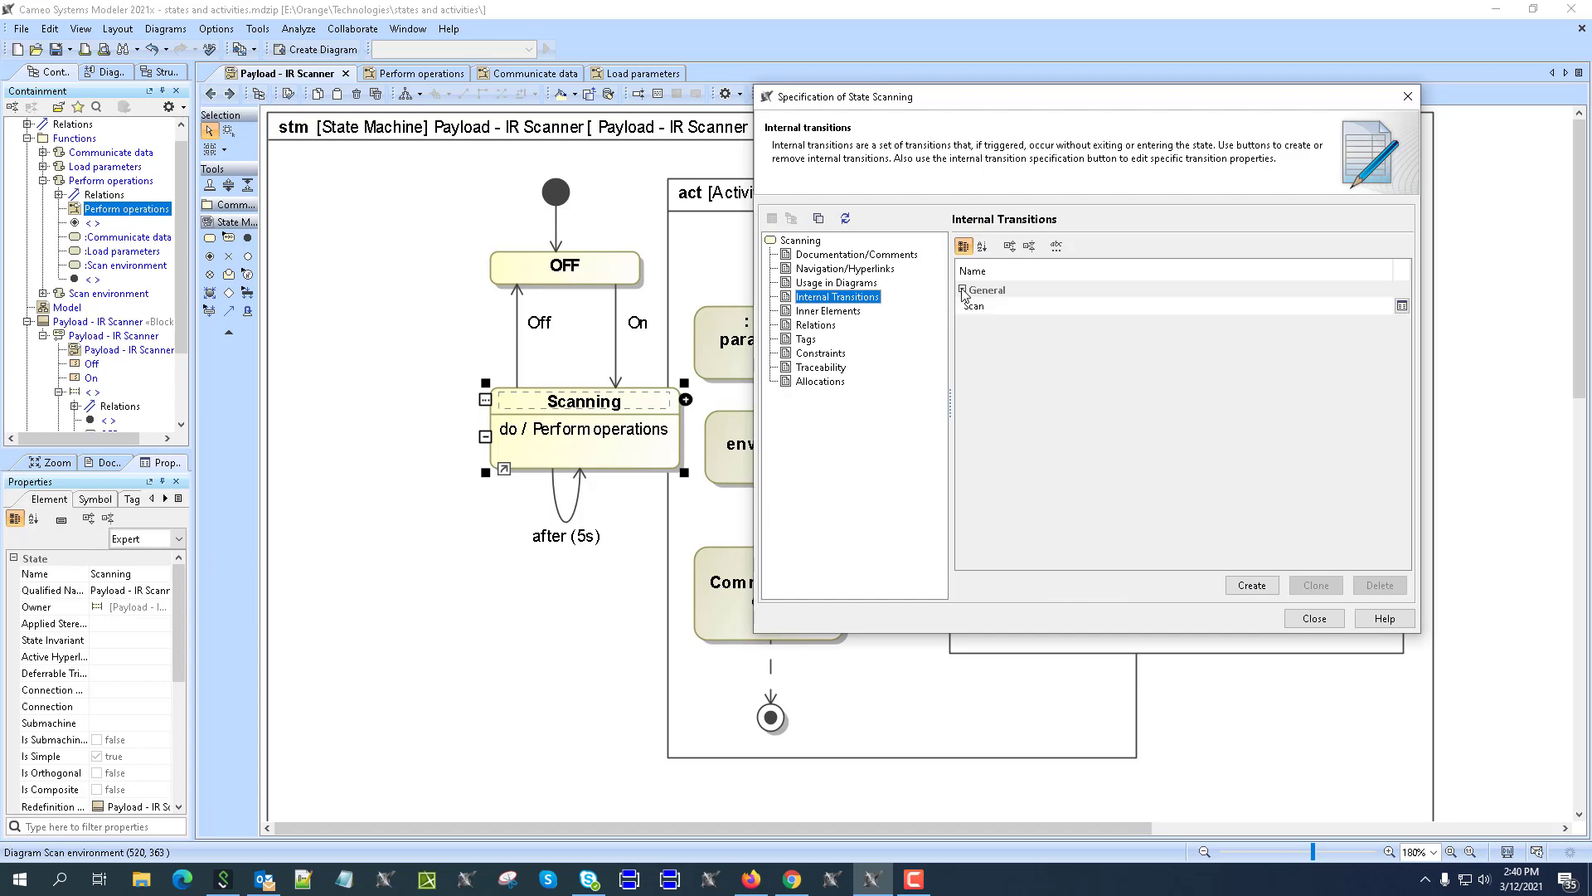
Step: Create two more internal transitions for Scanning, named Load parameters and Communicate data, and close the specification
{"action": "left_click", "coordinate": [1269, 591]}
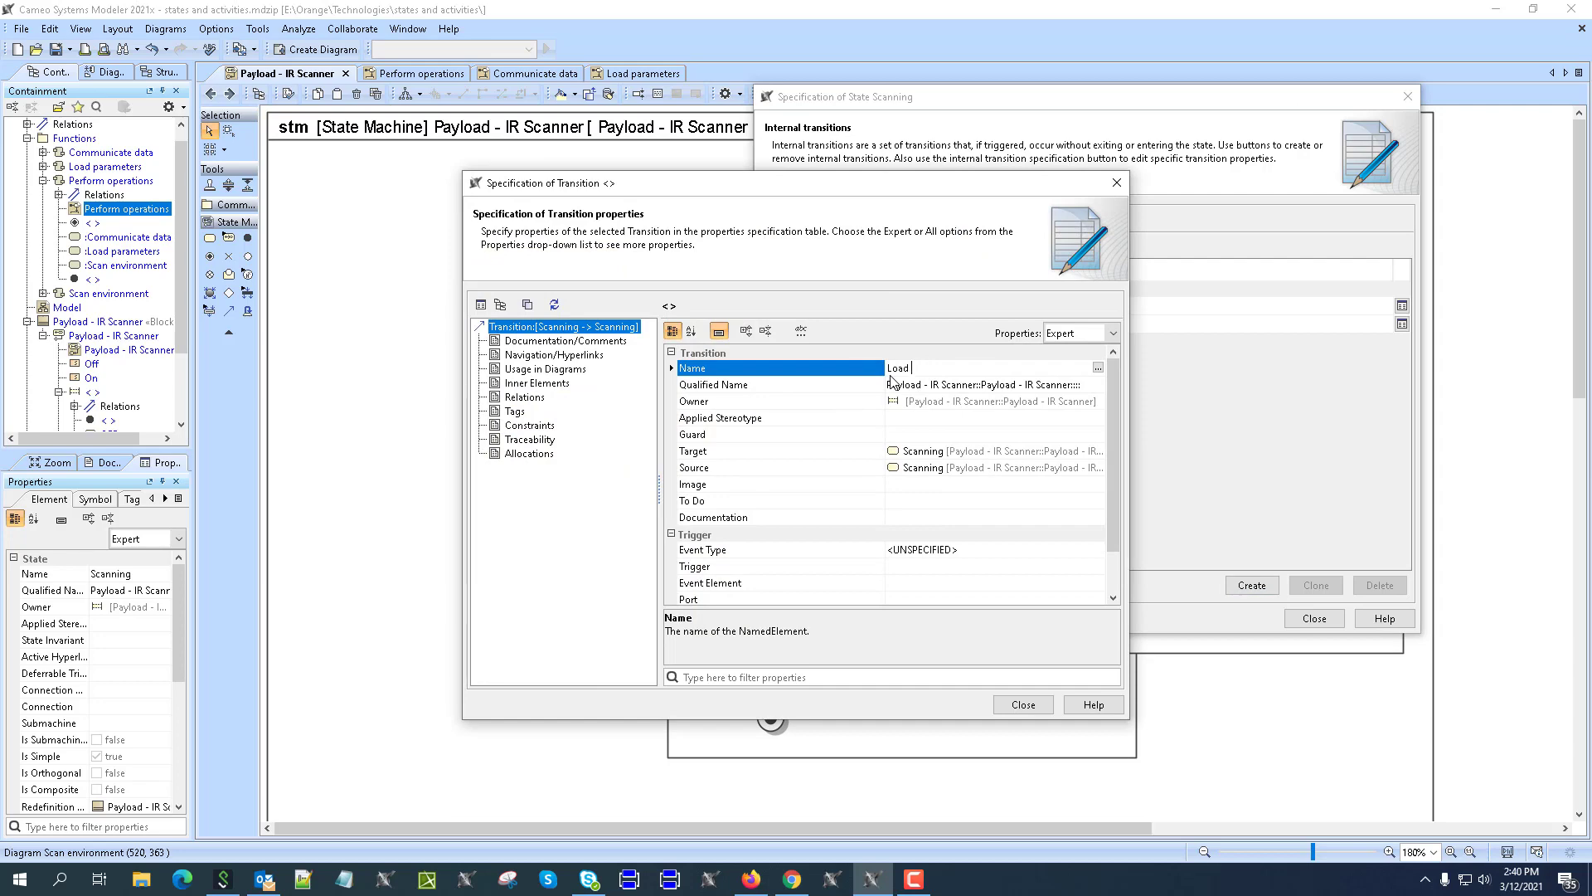
{"action": "left_click", "coordinate": [1022, 705]}
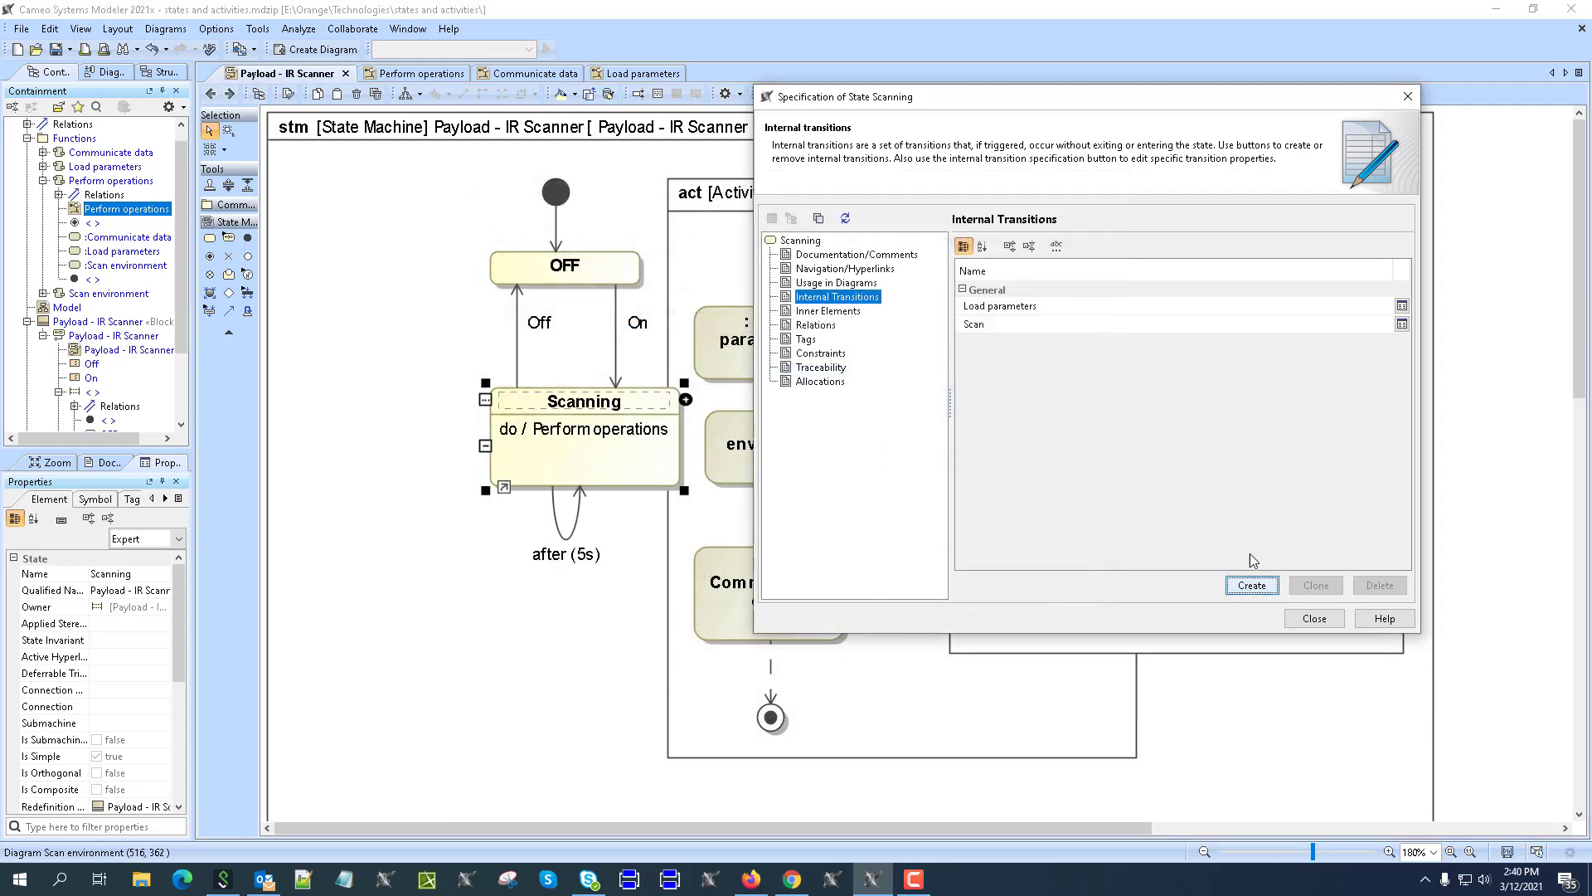
{"action": "left_click", "coordinate": [1252, 584]}
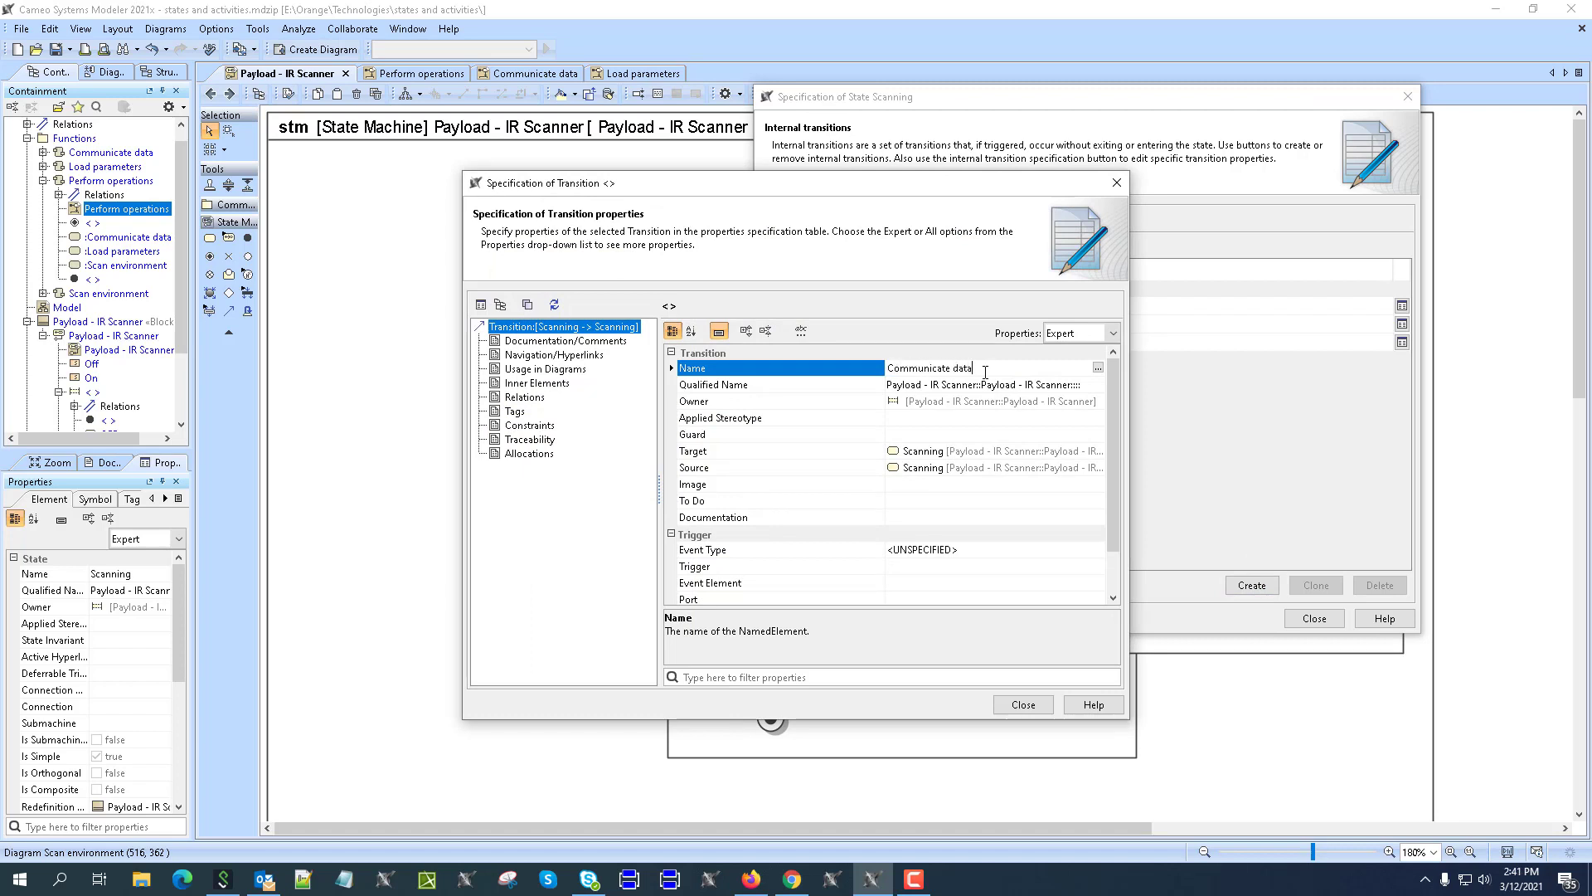
{"action": "left_click", "coordinate": [1022, 705]}
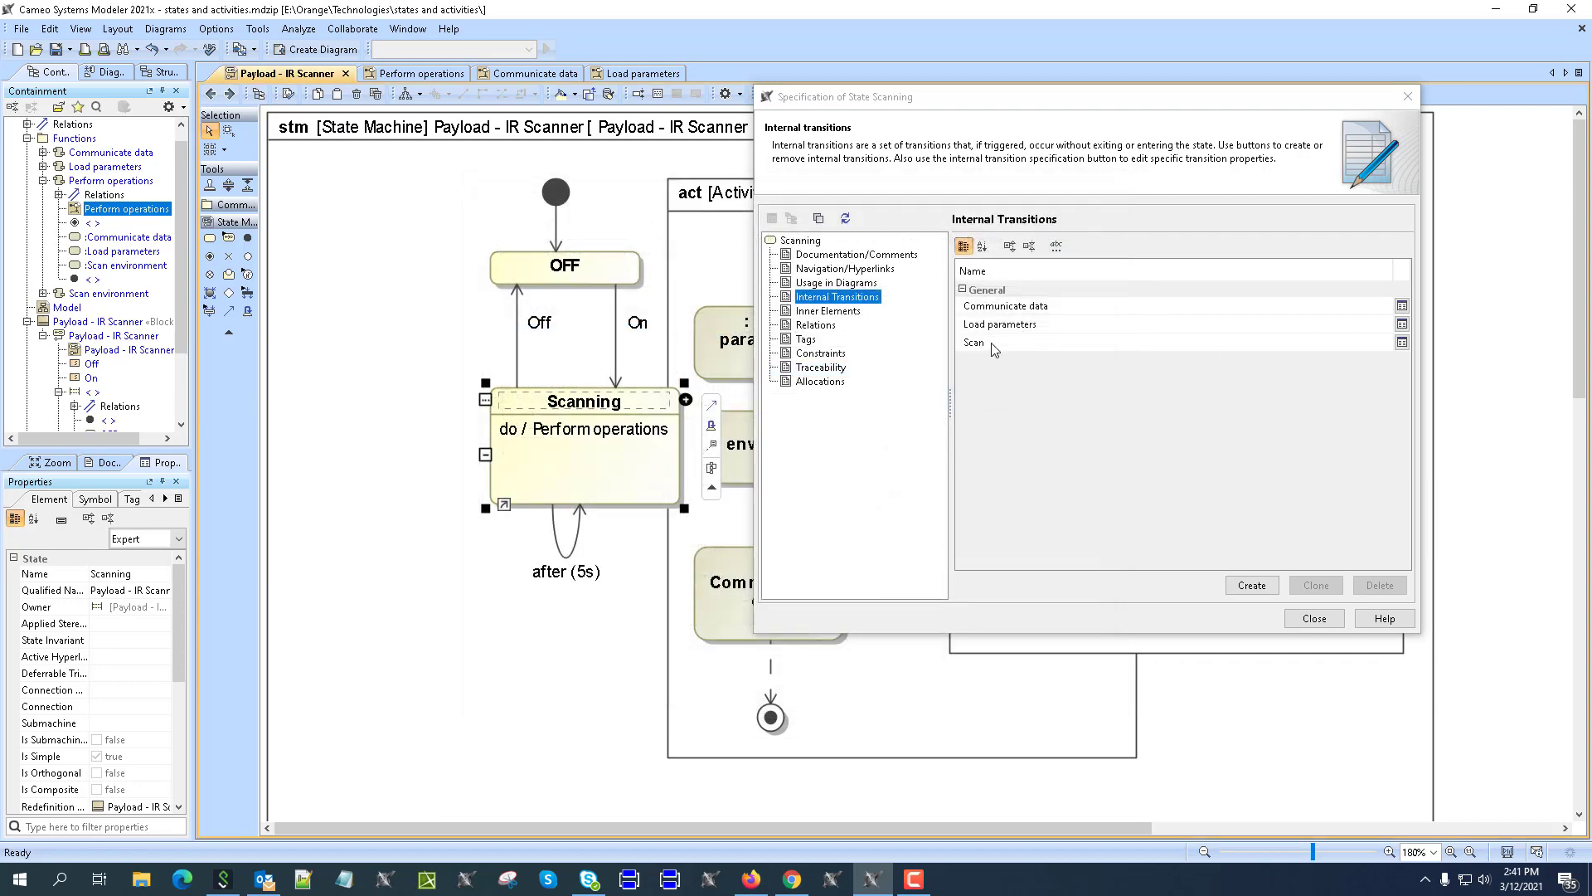
{"action": "left_click", "coordinate": [1315, 618]}
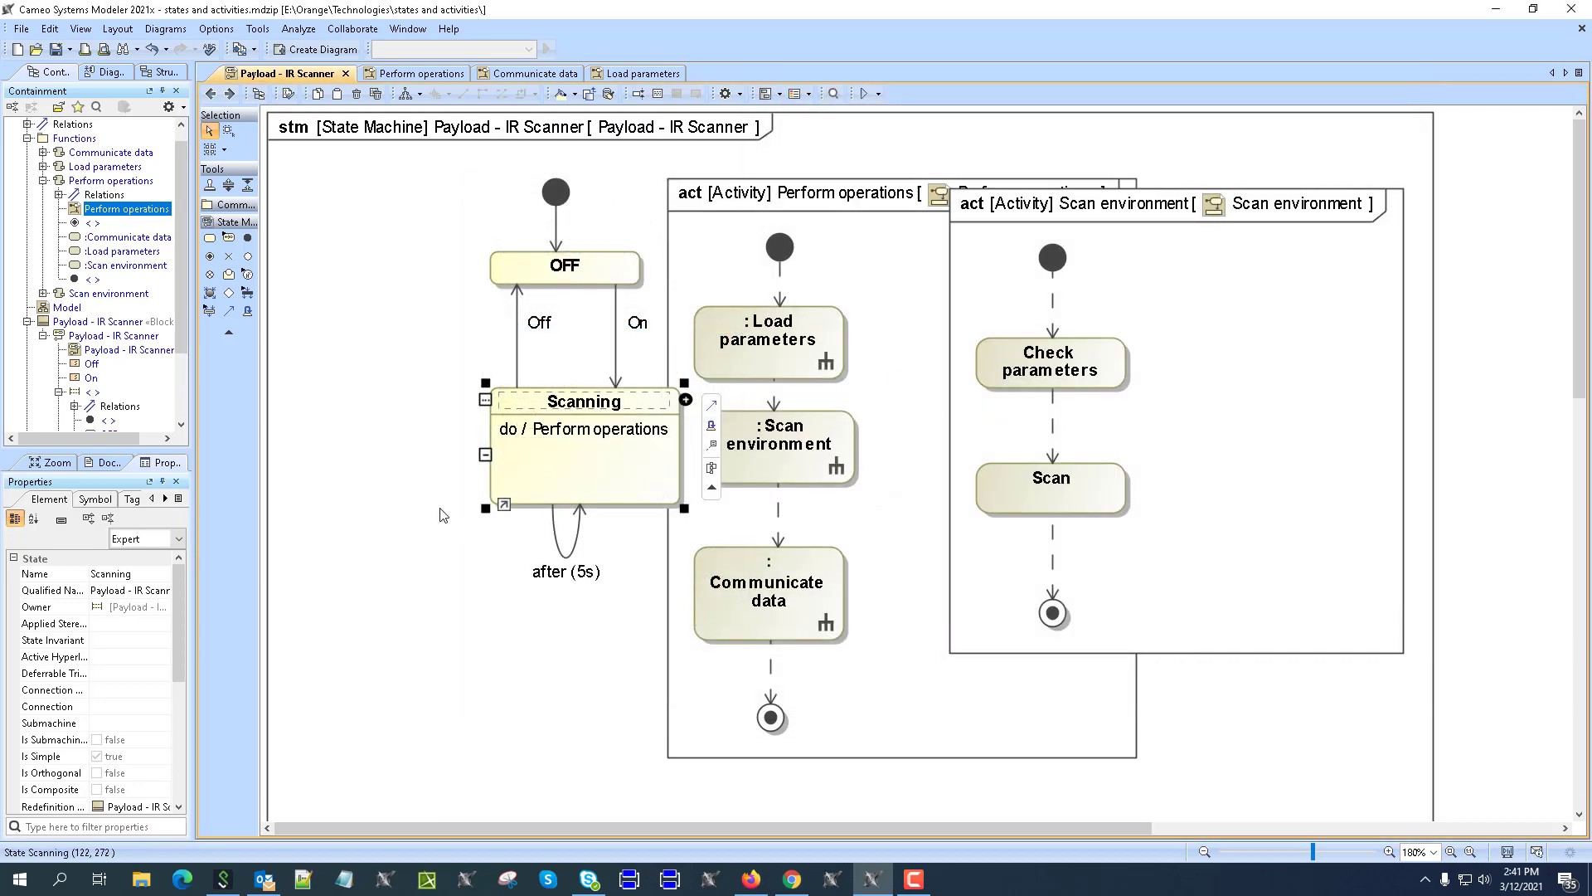
Step: Set the trigger event type of Scanning's internal transition Scan to SignalEvent and close its specification
{"action": "left_click", "coordinate": [516, 465]}
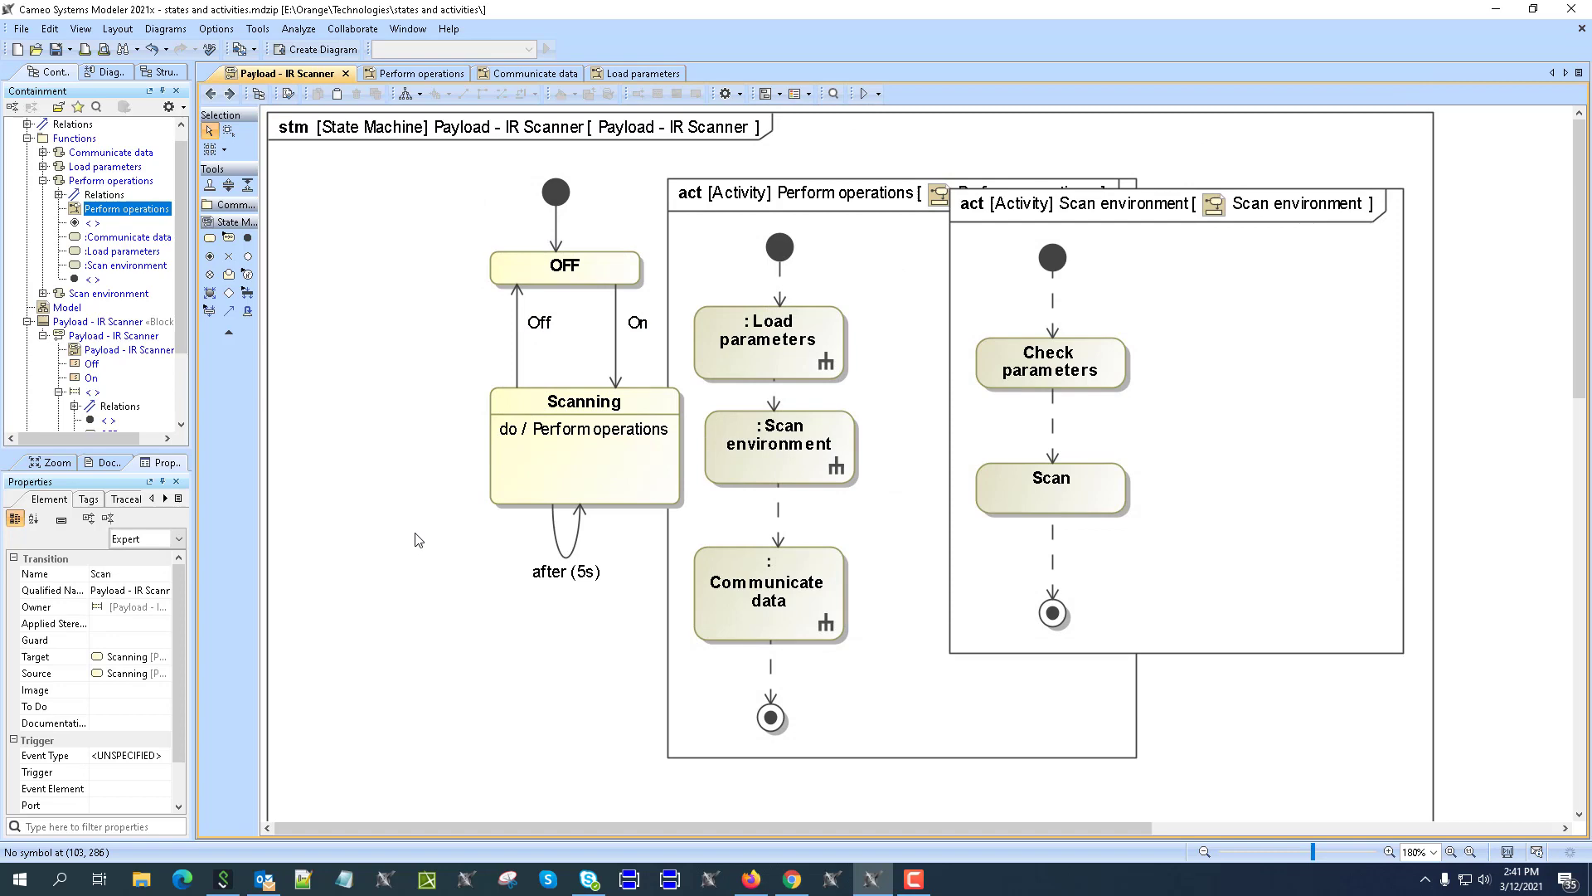
{"action": "double_click", "coordinate": [513, 448]}
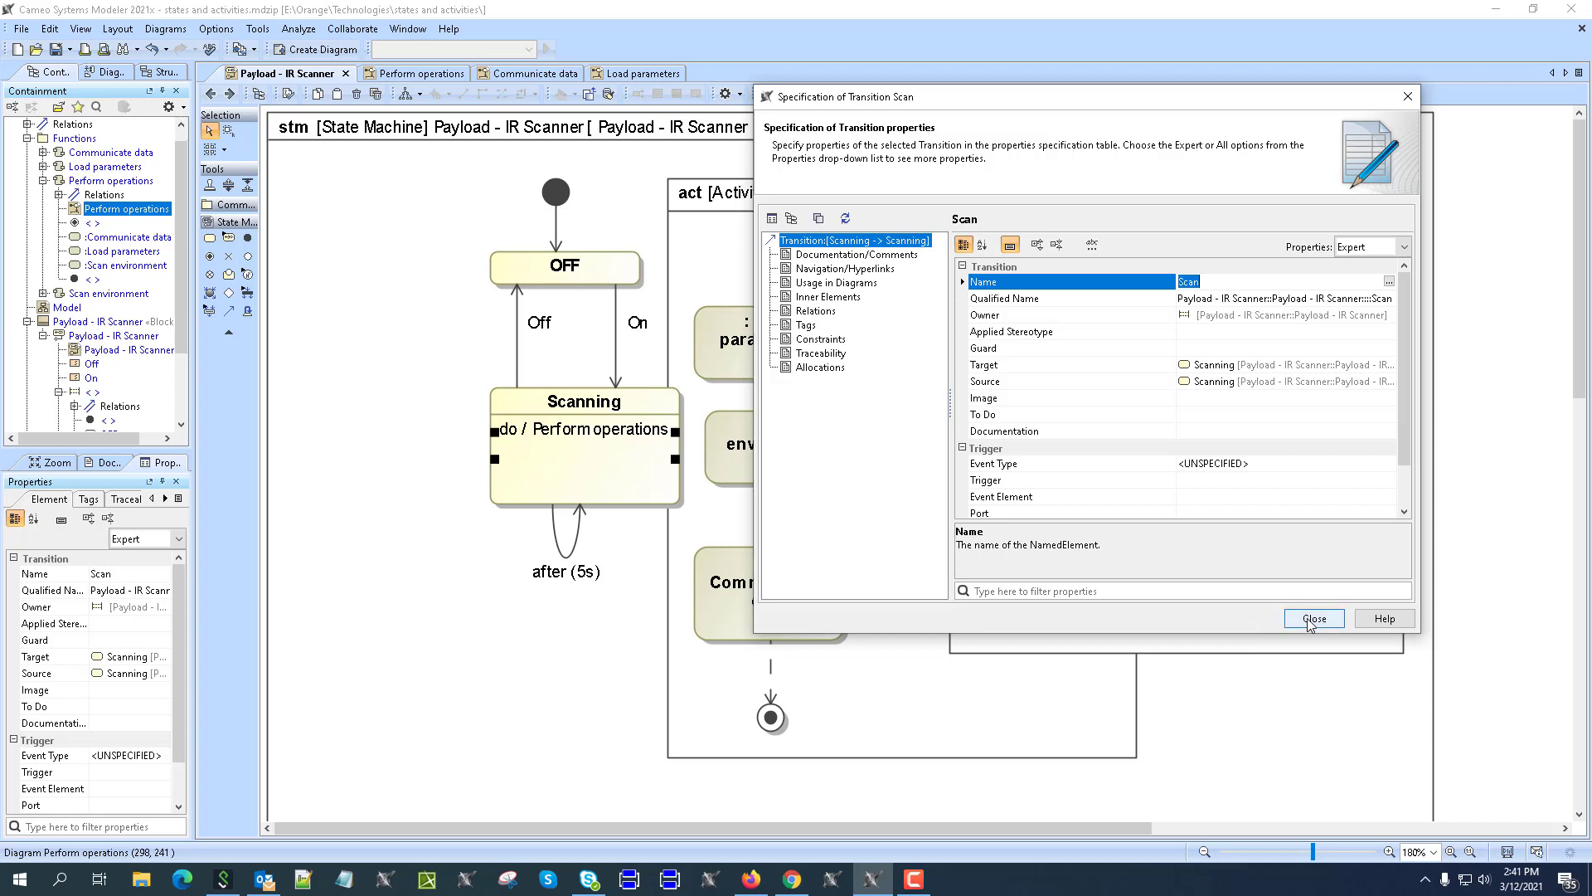
{"action": "scroll", "coordinate": [1208, 425], "scroll_direction": "down", "scroll_amount": 2}
{"action": "left_click", "coordinate": [1215, 413]}
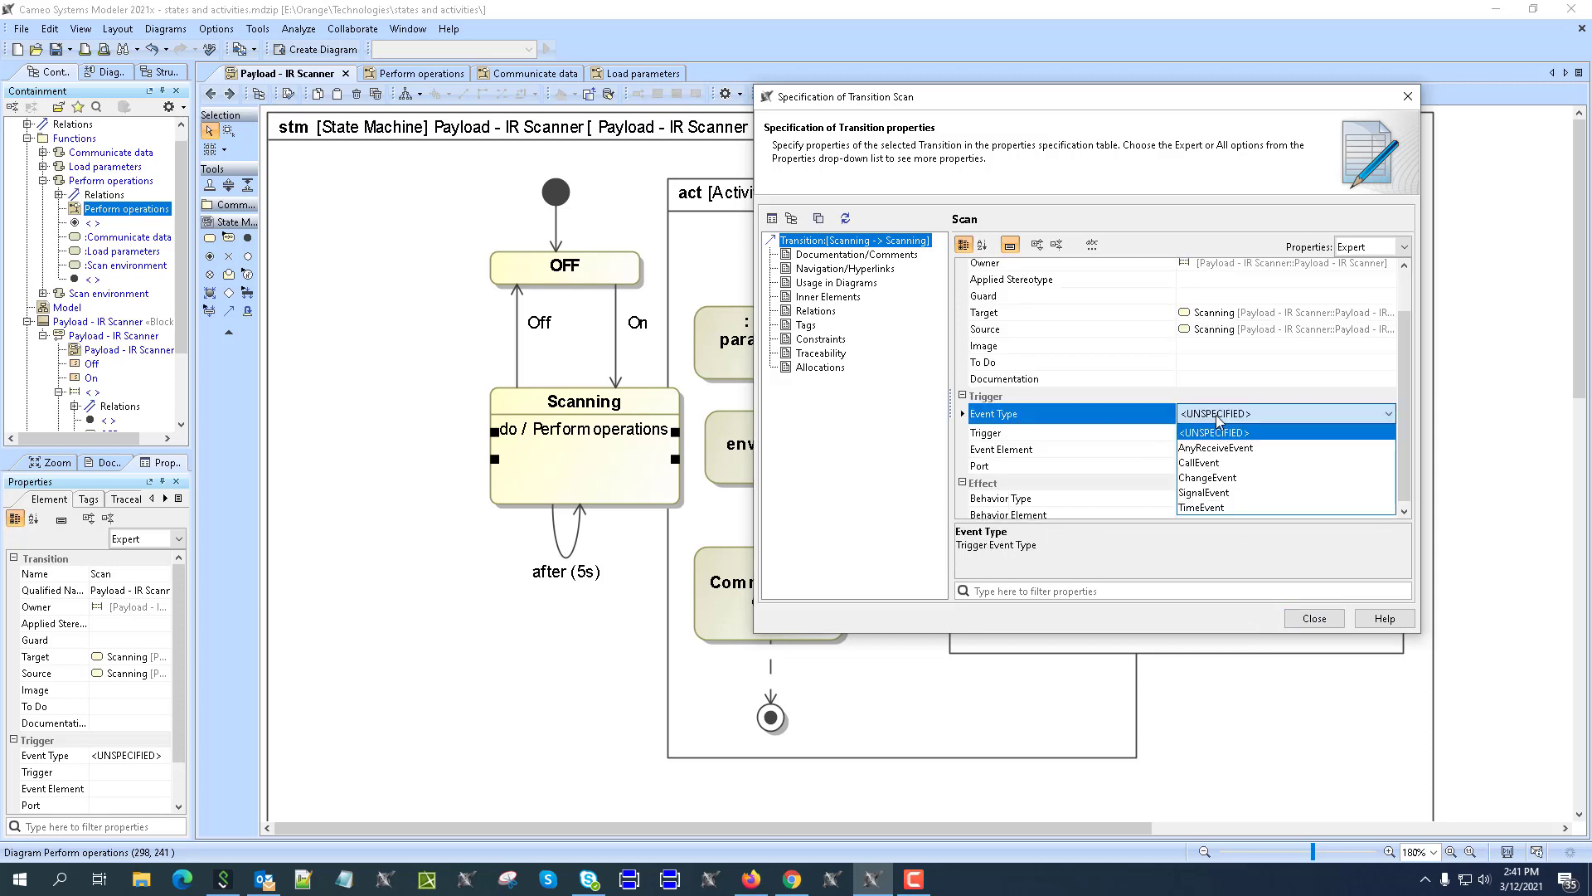
{"action": "left_click", "coordinate": [1206, 493]}
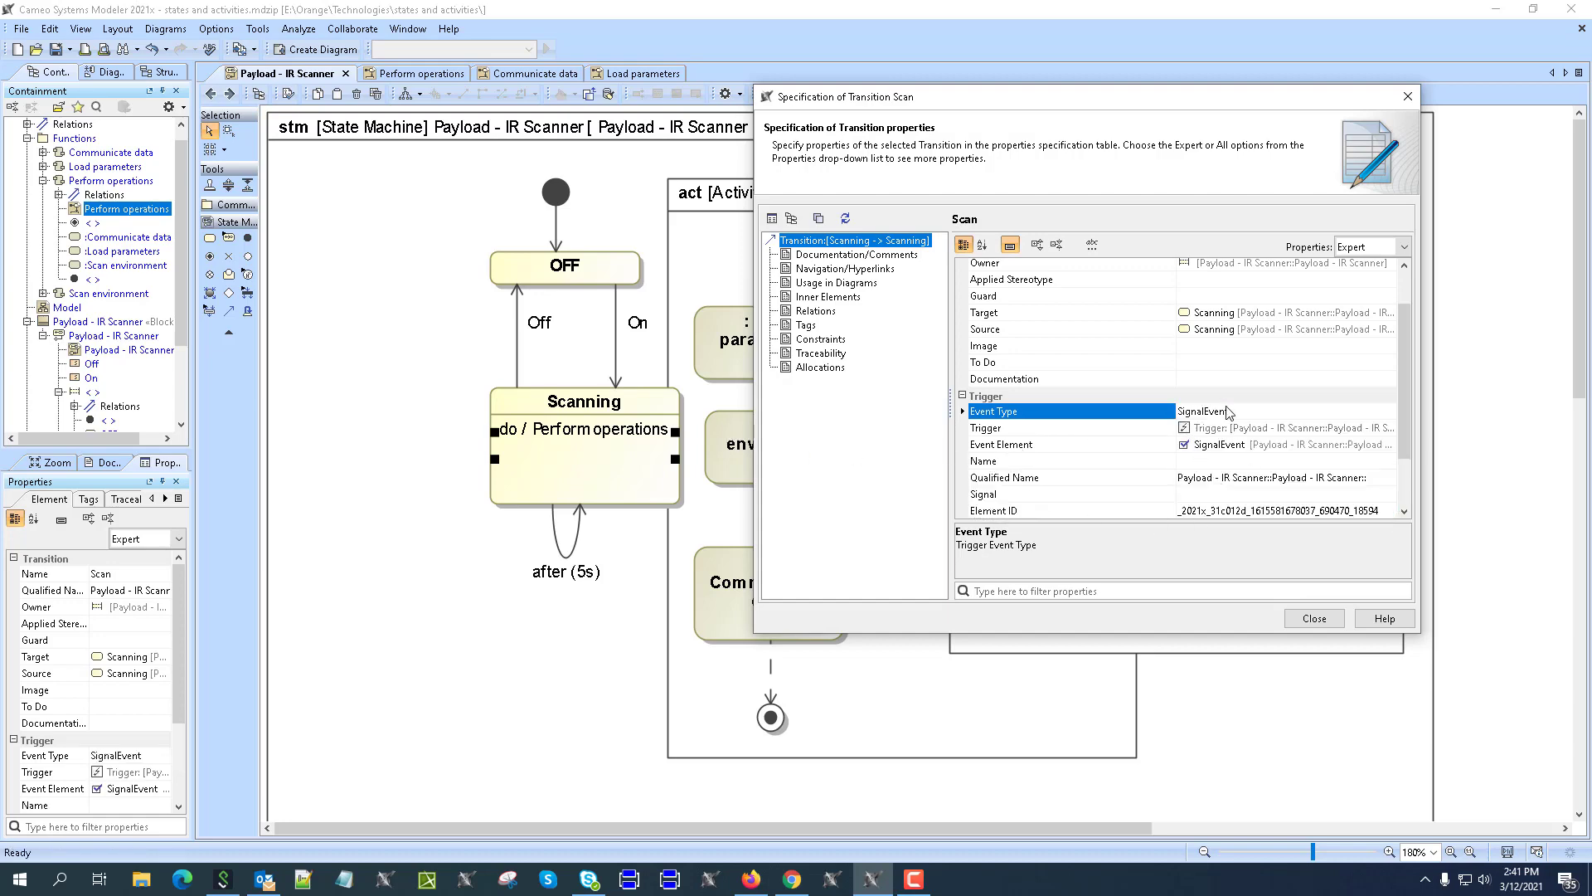
{"action": "left_click", "coordinate": [1314, 619]}
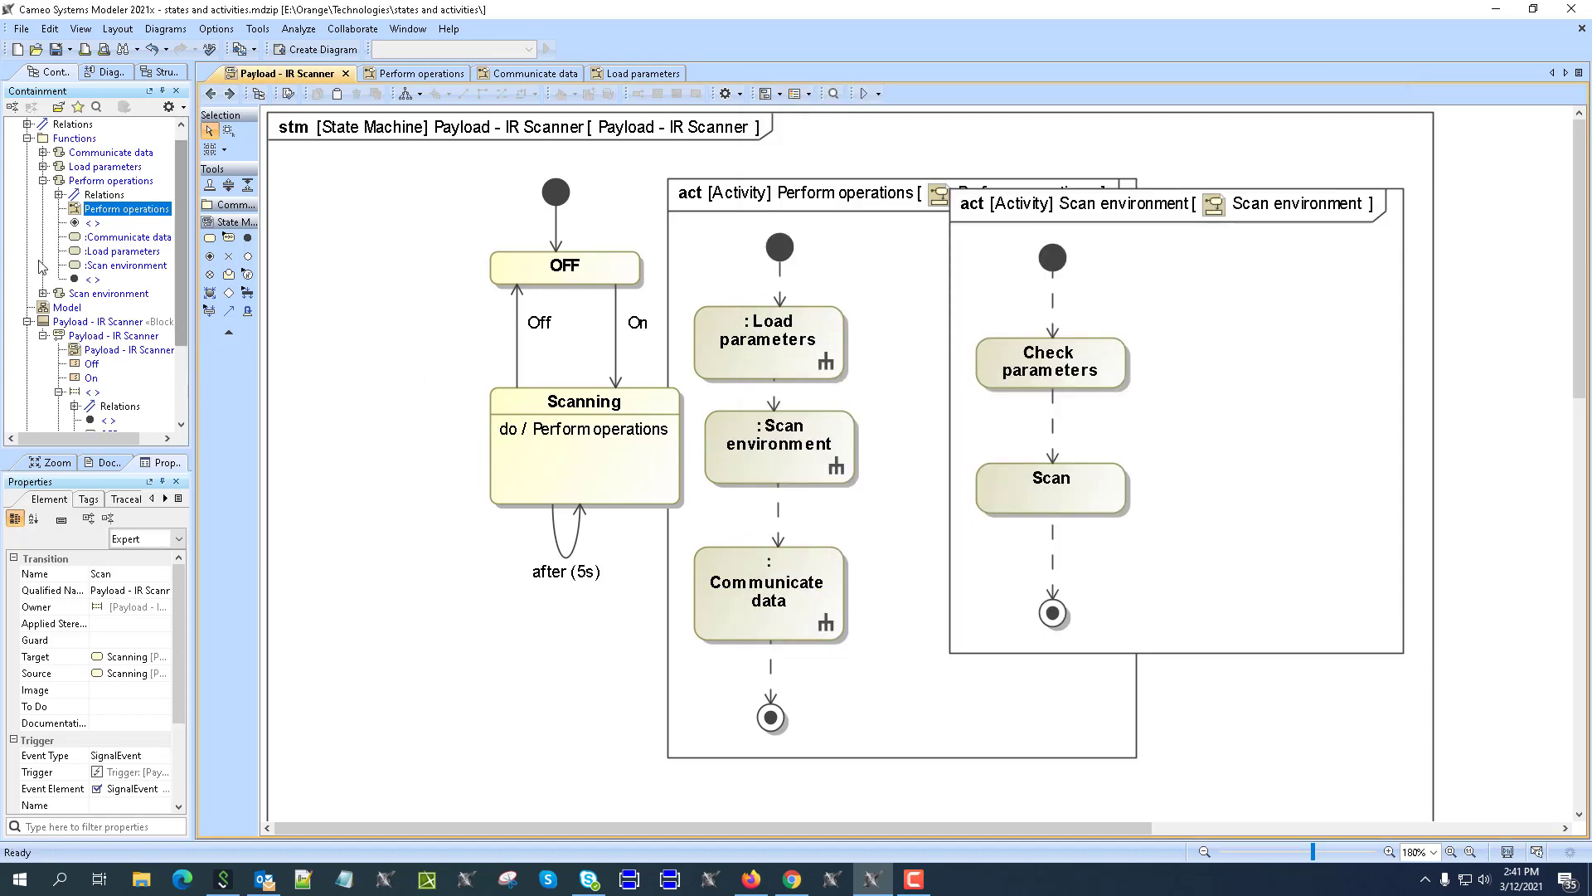
Step: Create a signal named scan in the Functions package
{"action": "scroll", "coordinate": [48, 166], "scroll_direction": "up", "scroll_amount": 1}
{"action": "right_click", "coordinate": [47, 125]}
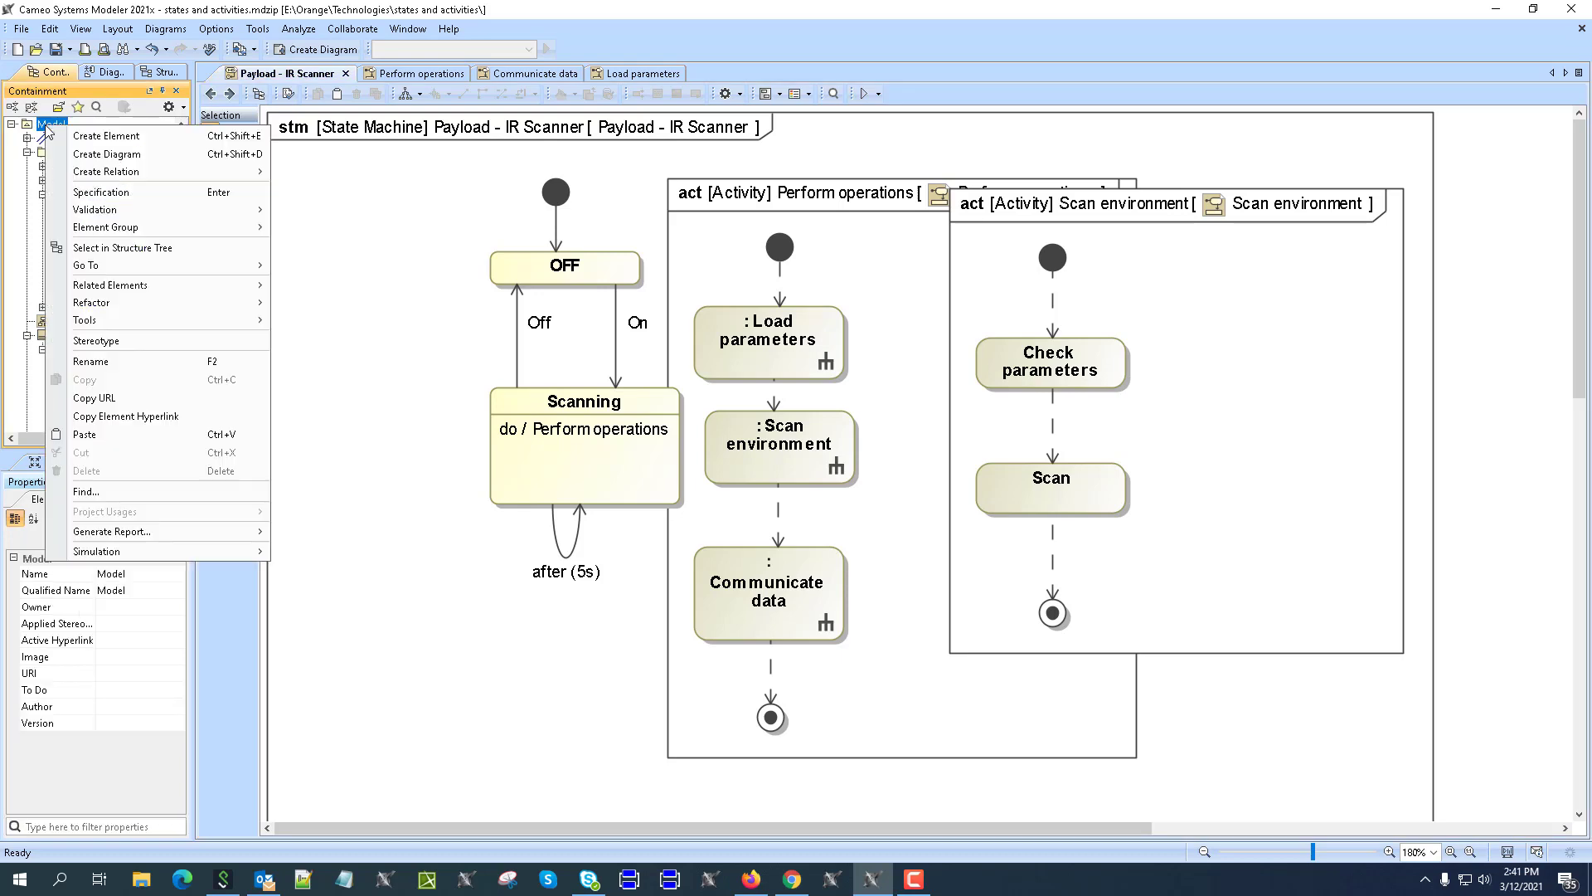
{"action": "key", "text": "Escape"}
{"action": "right_click", "coordinate": [73, 153]}
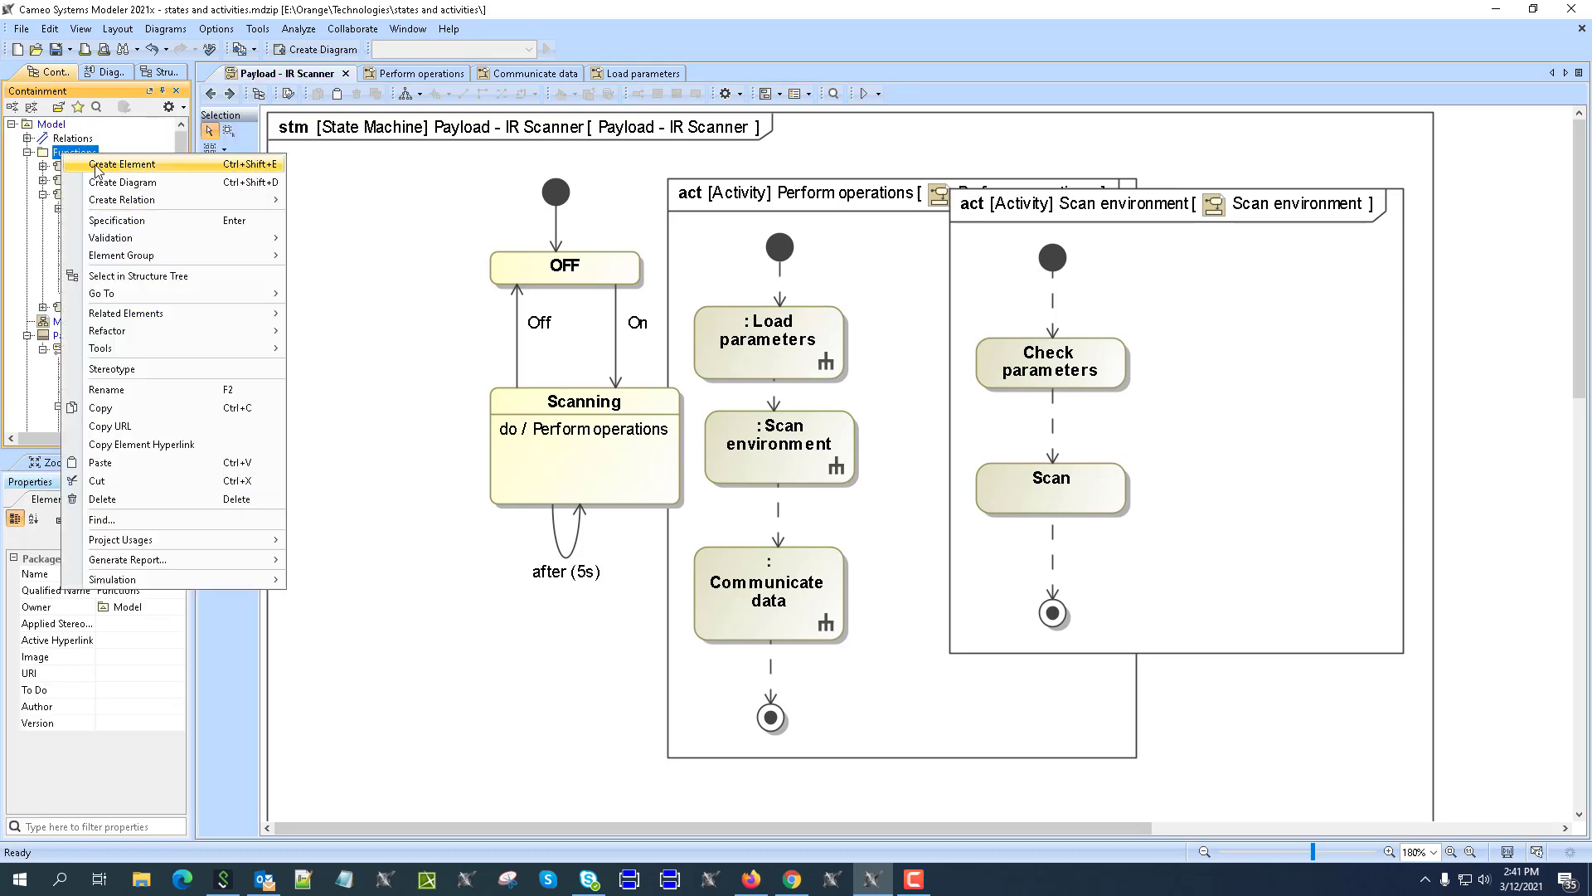
{"action": "left_click", "coordinate": [95, 170]}
{"action": "left_click", "coordinate": [125, 380]}
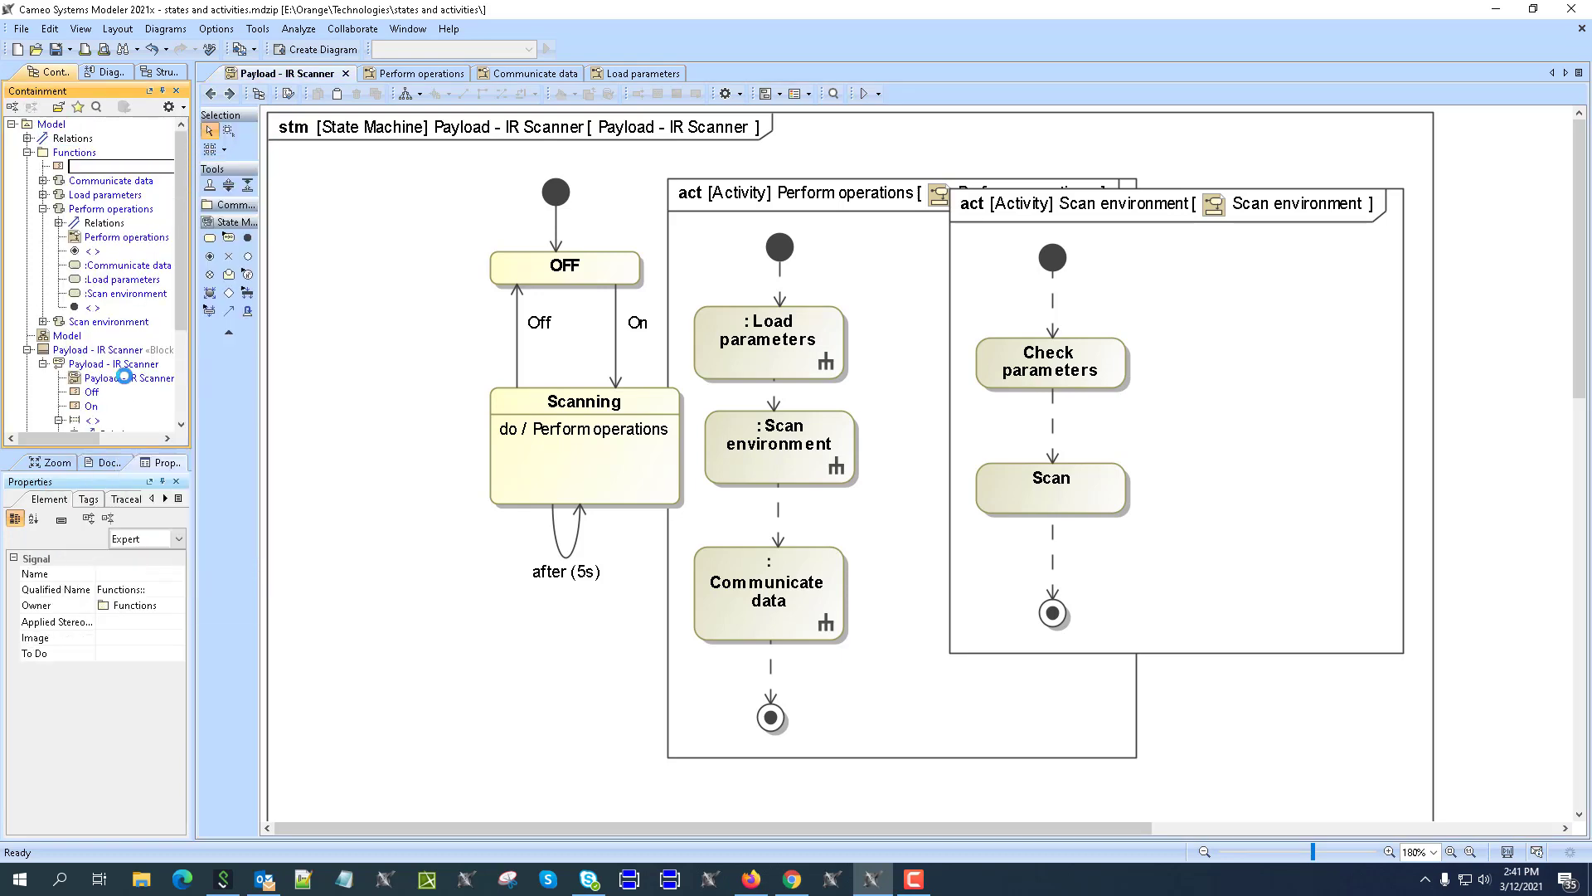
{"action": "right_click", "coordinate": [71, 154]}
{"action": "left_click", "coordinate": [95, 170]}
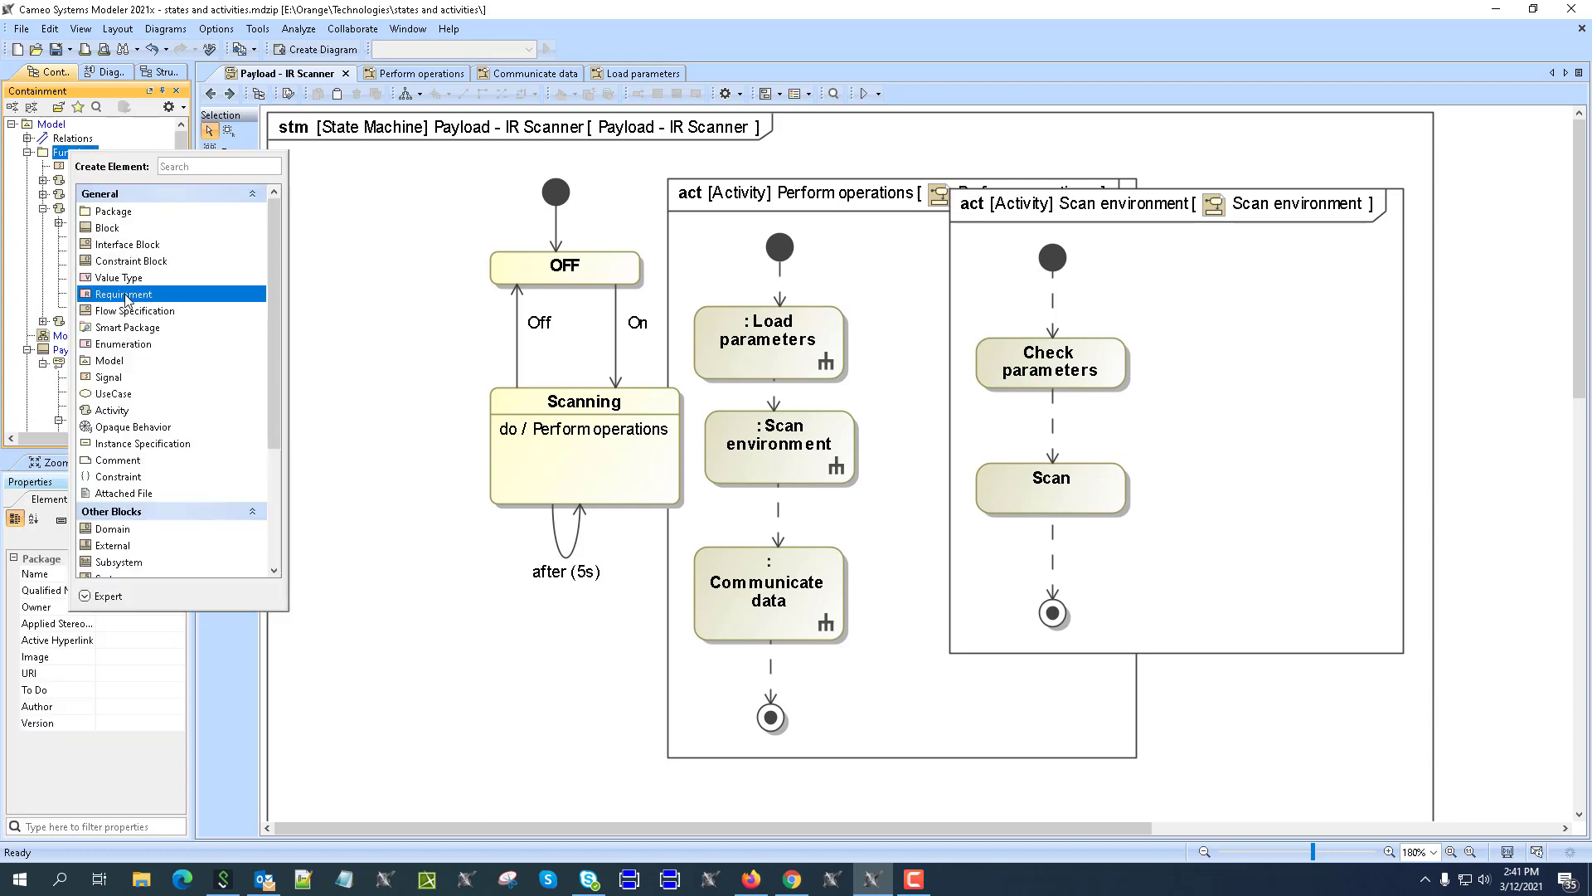
{"action": "left_click", "coordinate": [125, 295]}
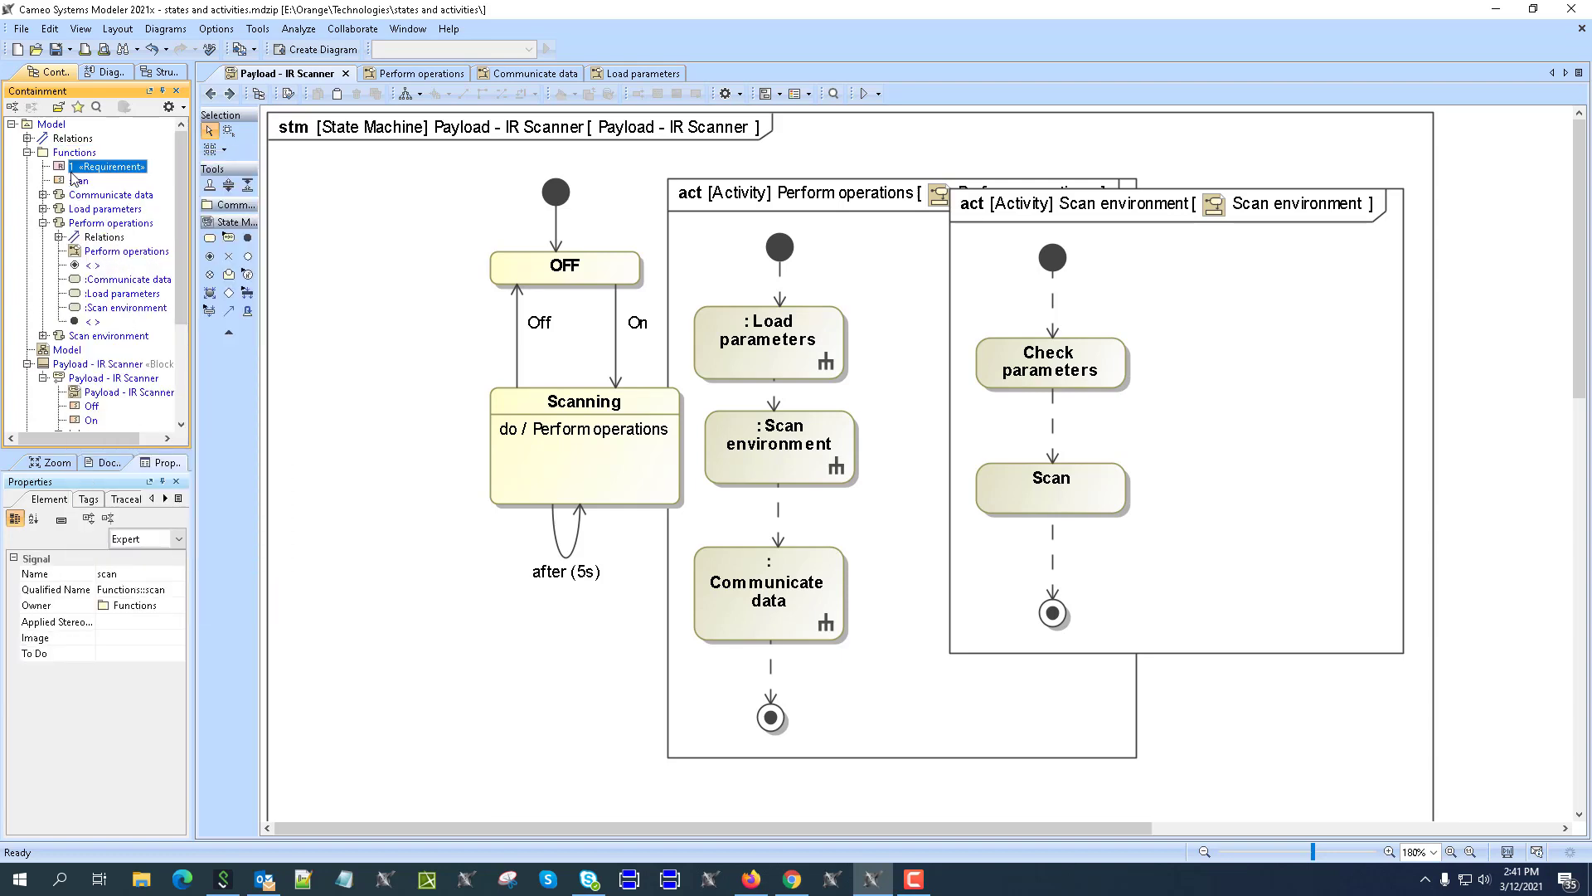
{"action": "key", "text": "Escape"}
{"action": "key", "text": "Delete"}
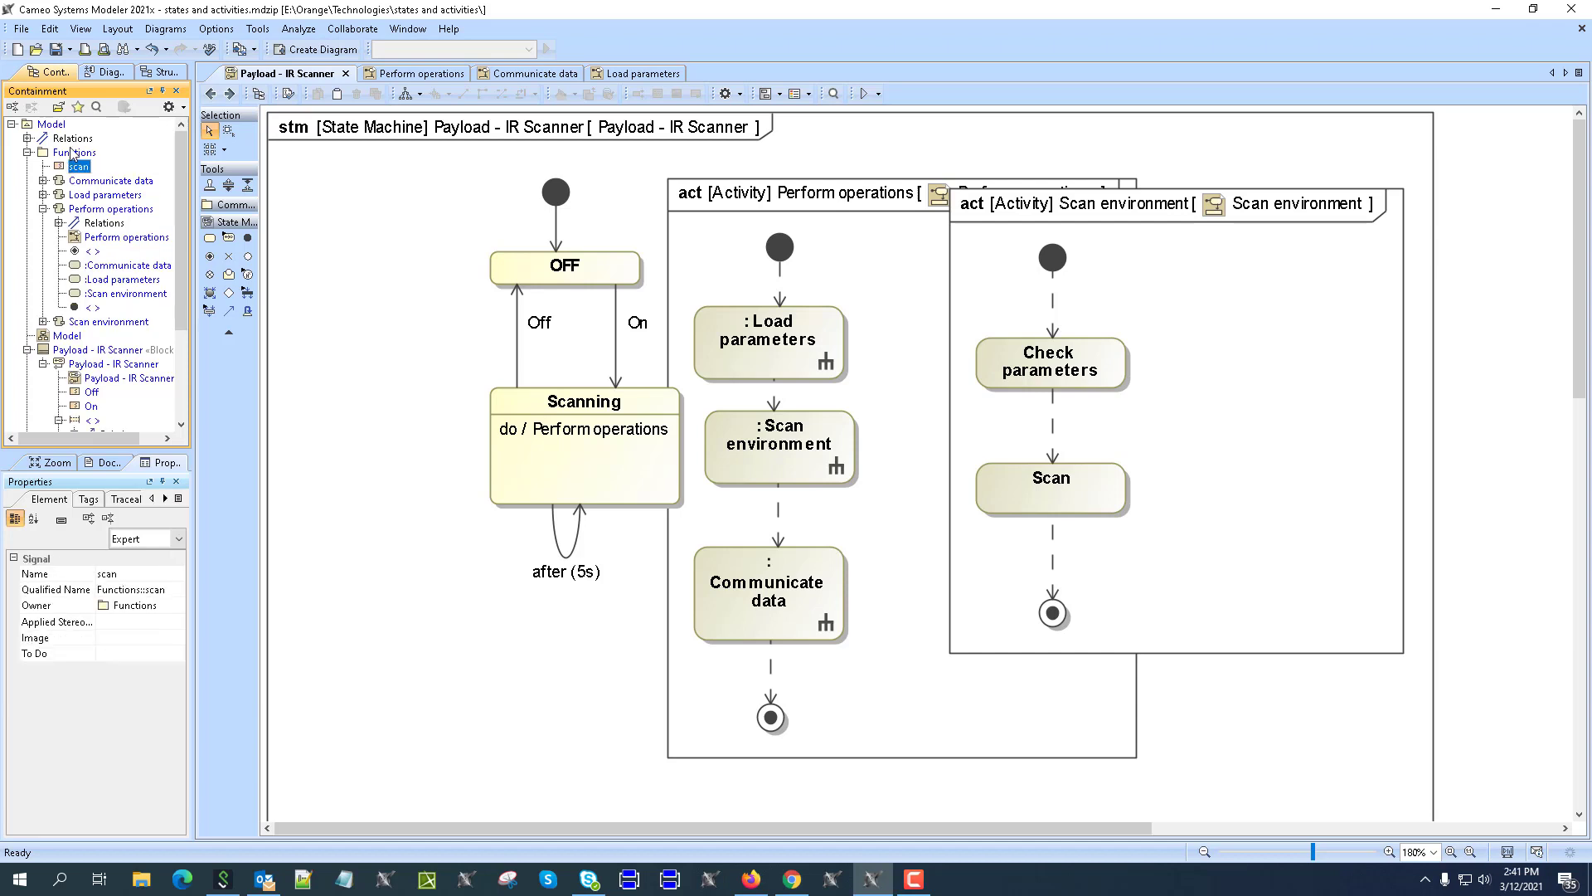
Step: Duplicate the scan signal twice in the Functions package and rename the first copy as communicate data
{"action": "key", "text": "ctrl+c"}
{"action": "key", "text": "ctrl+v"}
{"action": "key", "text": "ctrl+v"}
{"action": "left_click", "coordinate": [82, 182]}
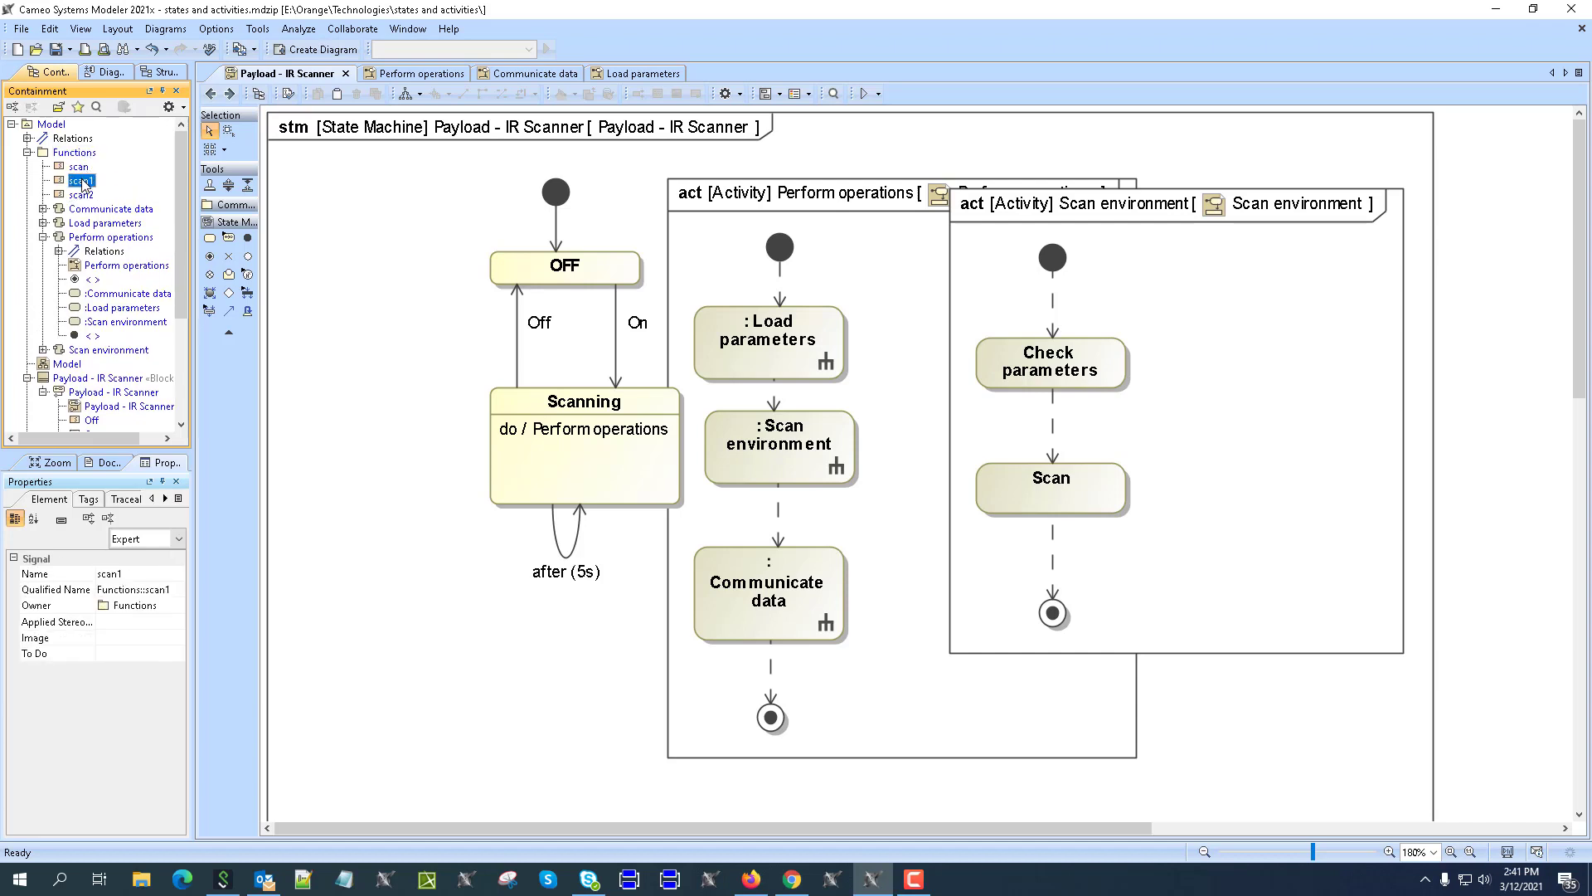
{"action": "left_click", "coordinate": [83, 182]}
{"action": "type", "text": "sca"}
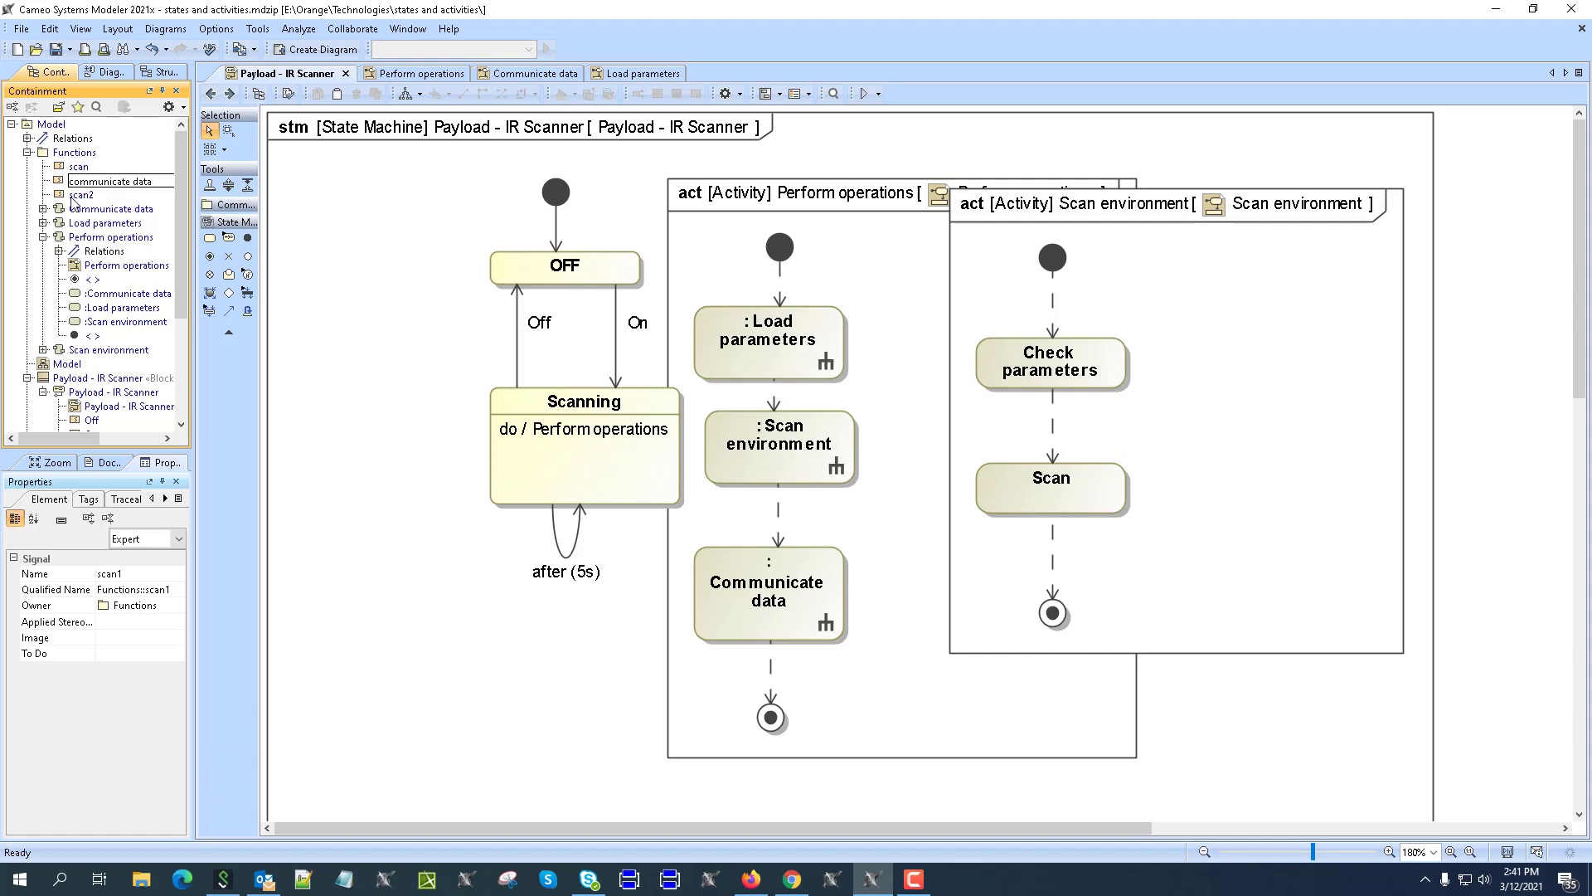
{"action": "key", "text": "Return"}
Step: Rename the scan2 signal in the Functions package as load parameters
{"action": "left_click", "coordinate": [83, 195]}
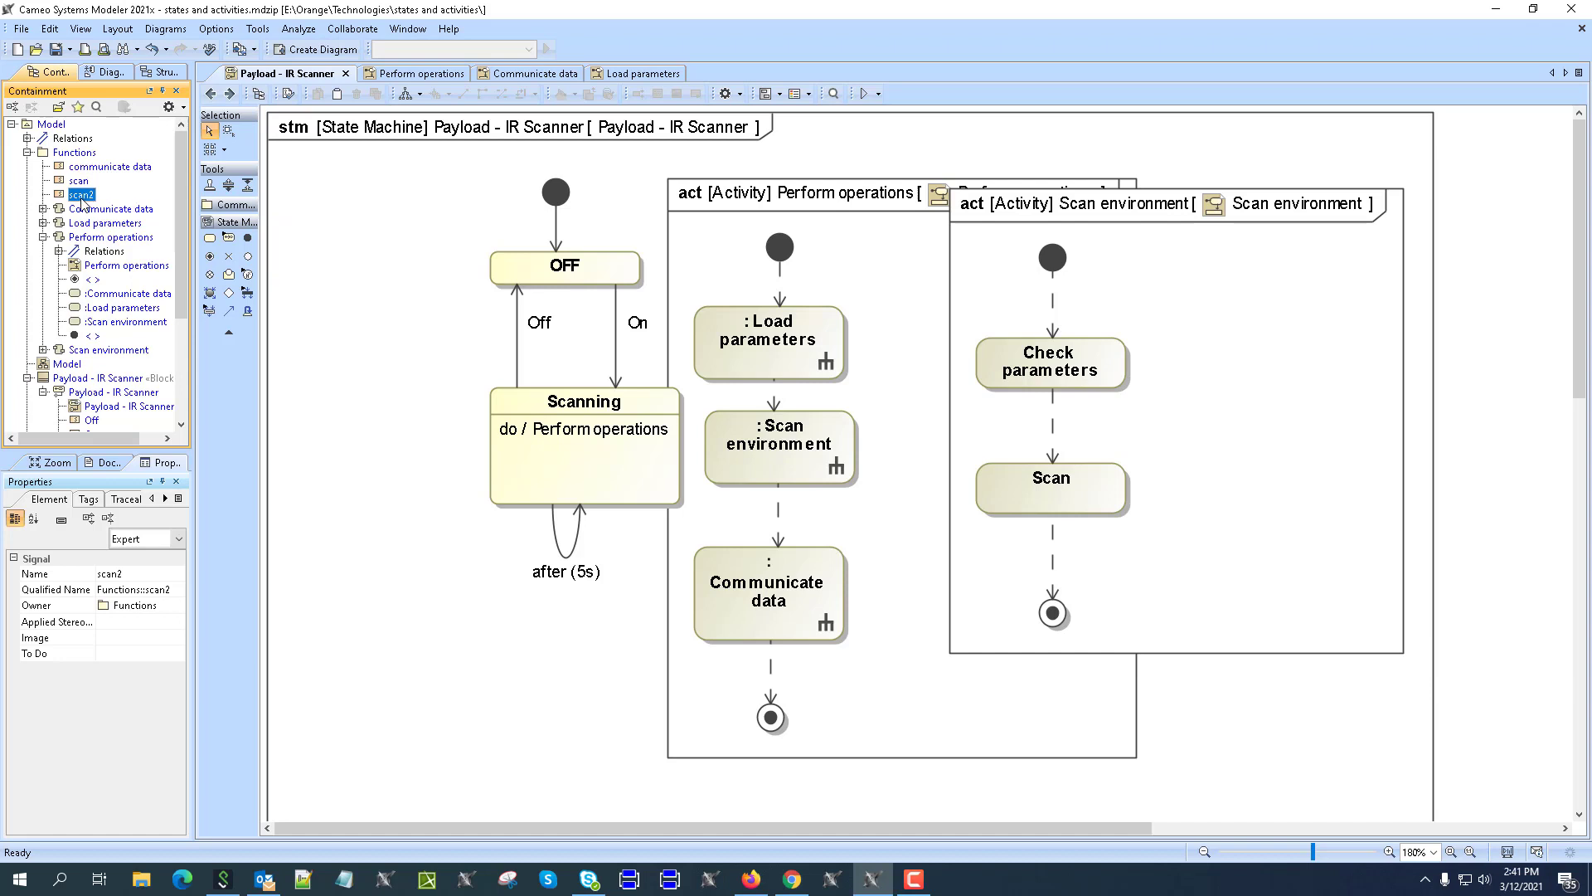
{"action": "left_click", "coordinate": [82, 197]}
{"action": "type", "text": "load"}
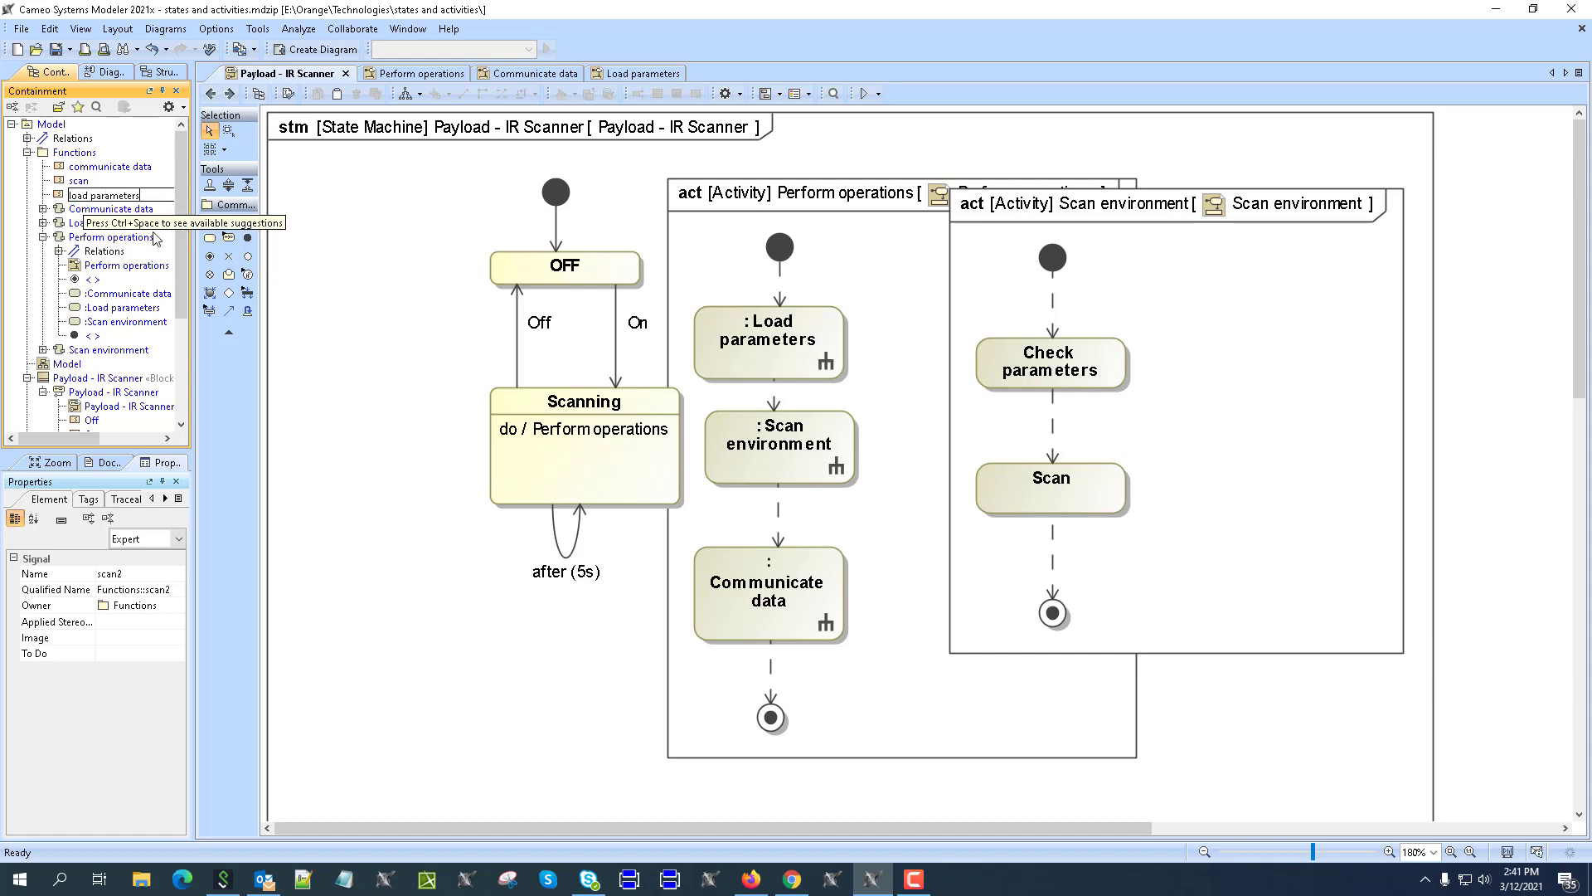
{"action": "type", "text": " parameters"}
{"action": "key", "text": "Return"}
Step: Assign the scan signal from Functions to the trigger of Scanning's Scan transition and close its specification
{"action": "left_click", "coordinate": [480, 394]}
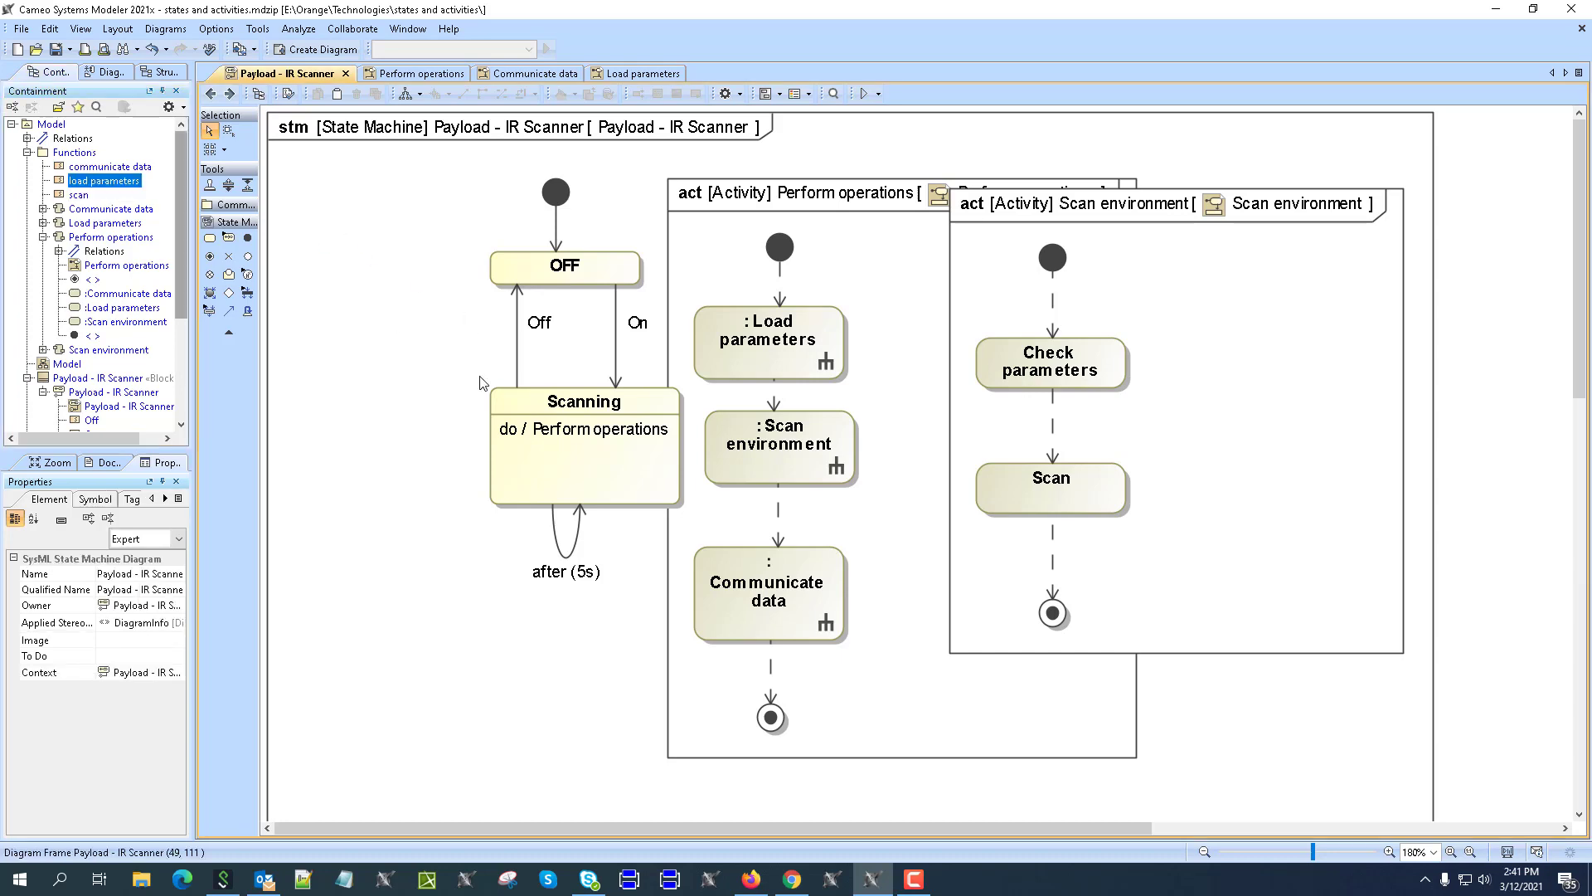
{"action": "double_click", "coordinate": [536, 450]}
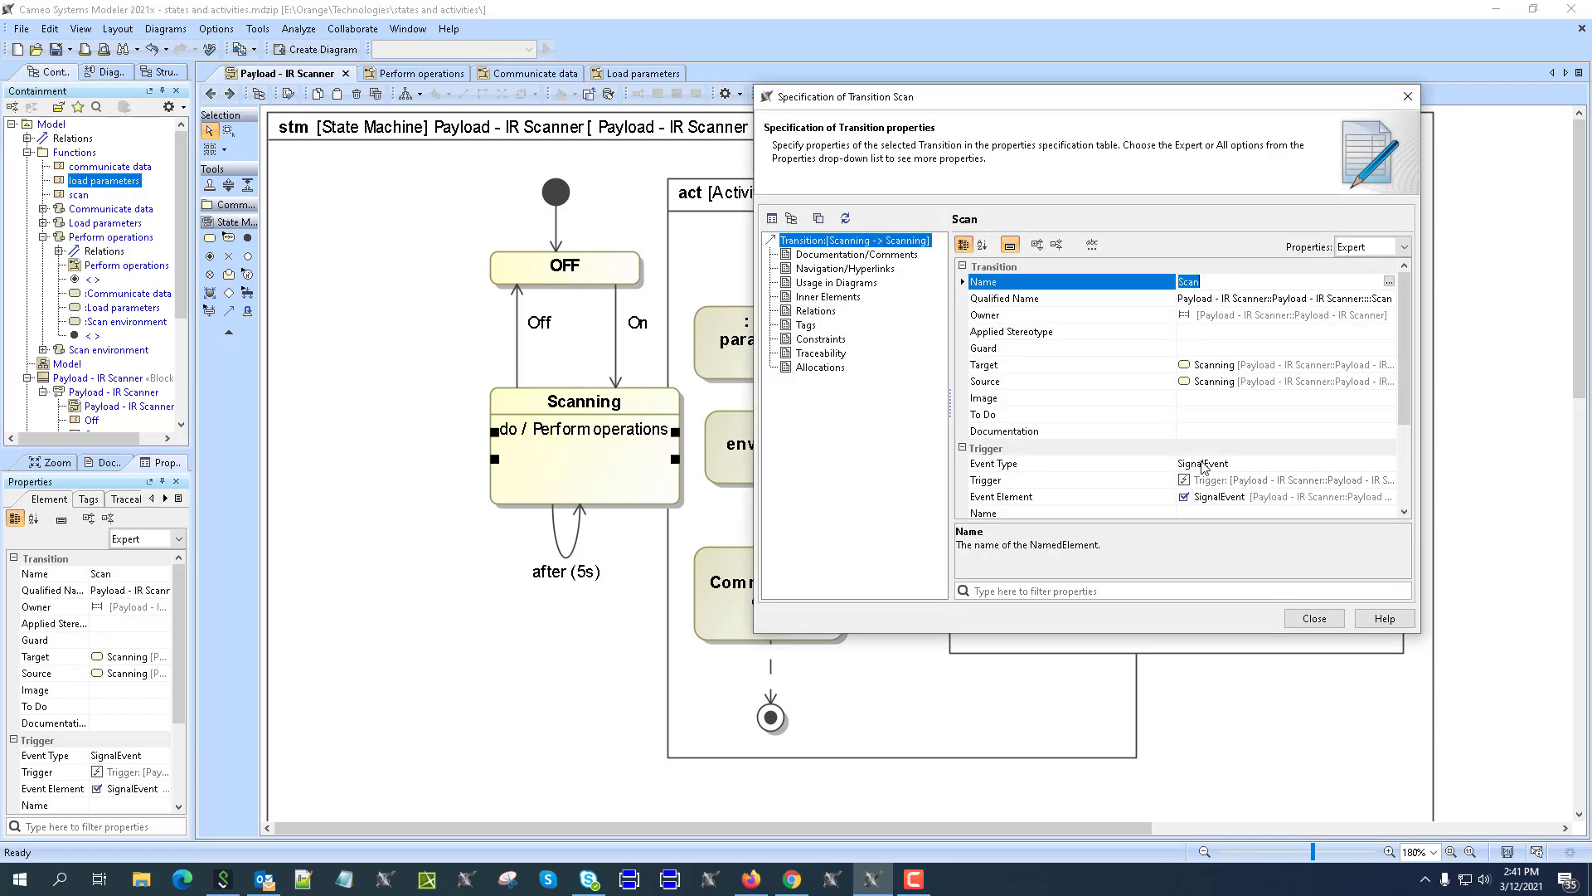
{"action": "scroll", "coordinate": [1237, 464], "scroll_direction": "down", "scroll_amount": 2}
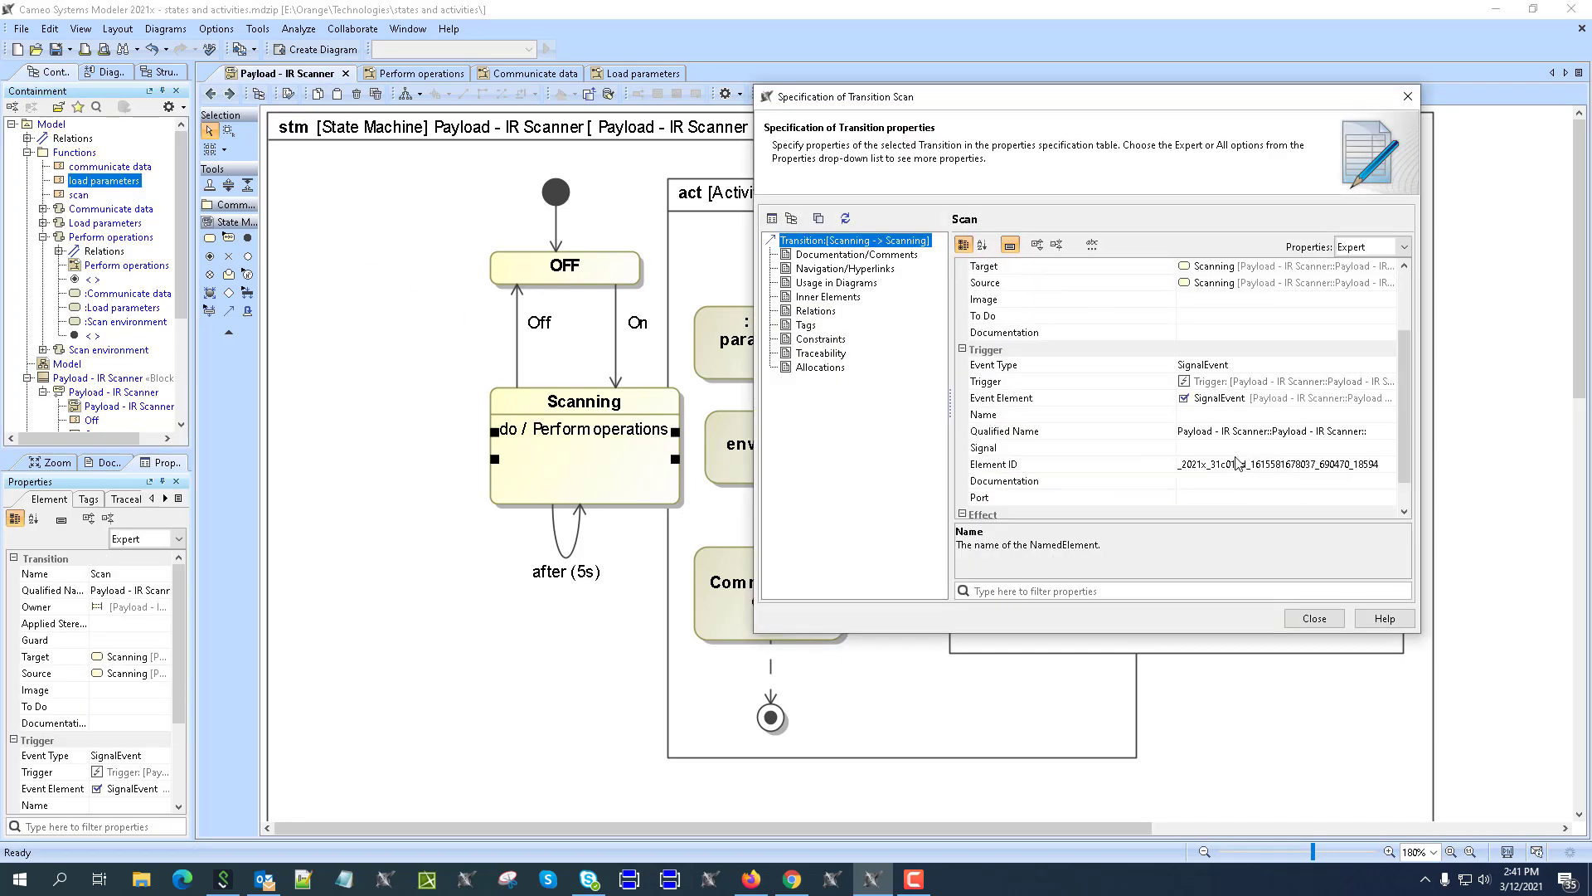
{"action": "left_click", "coordinate": [79, 194]}
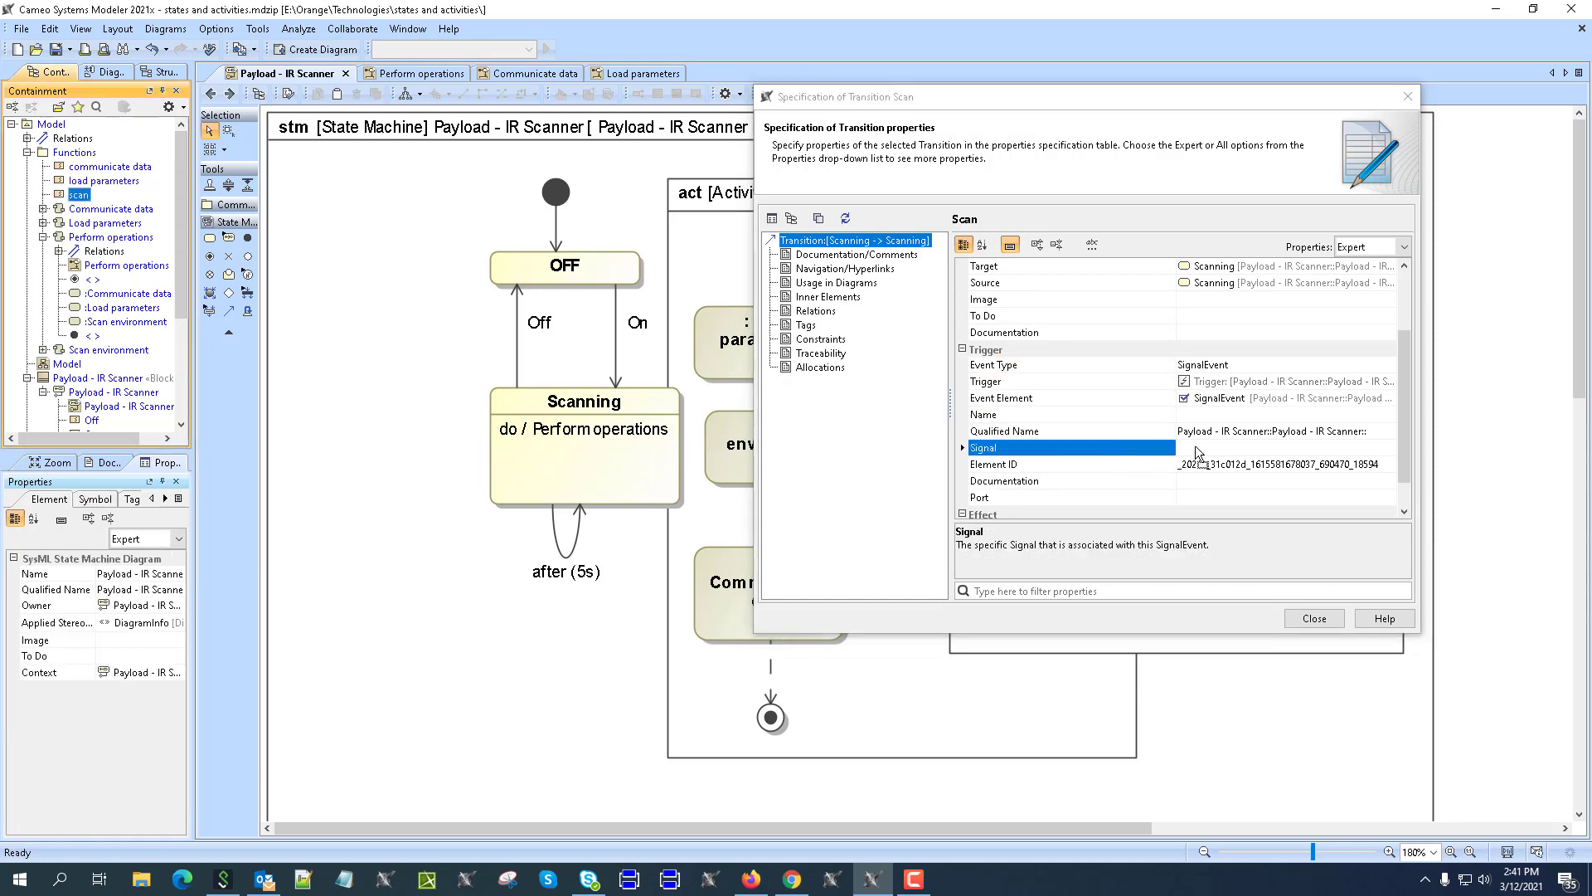
{"action": "left_click_drag", "start_coordinate": [1196, 451], "coordinate": [1196, 449]}
{"action": "left_click", "coordinate": [1314, 618]}
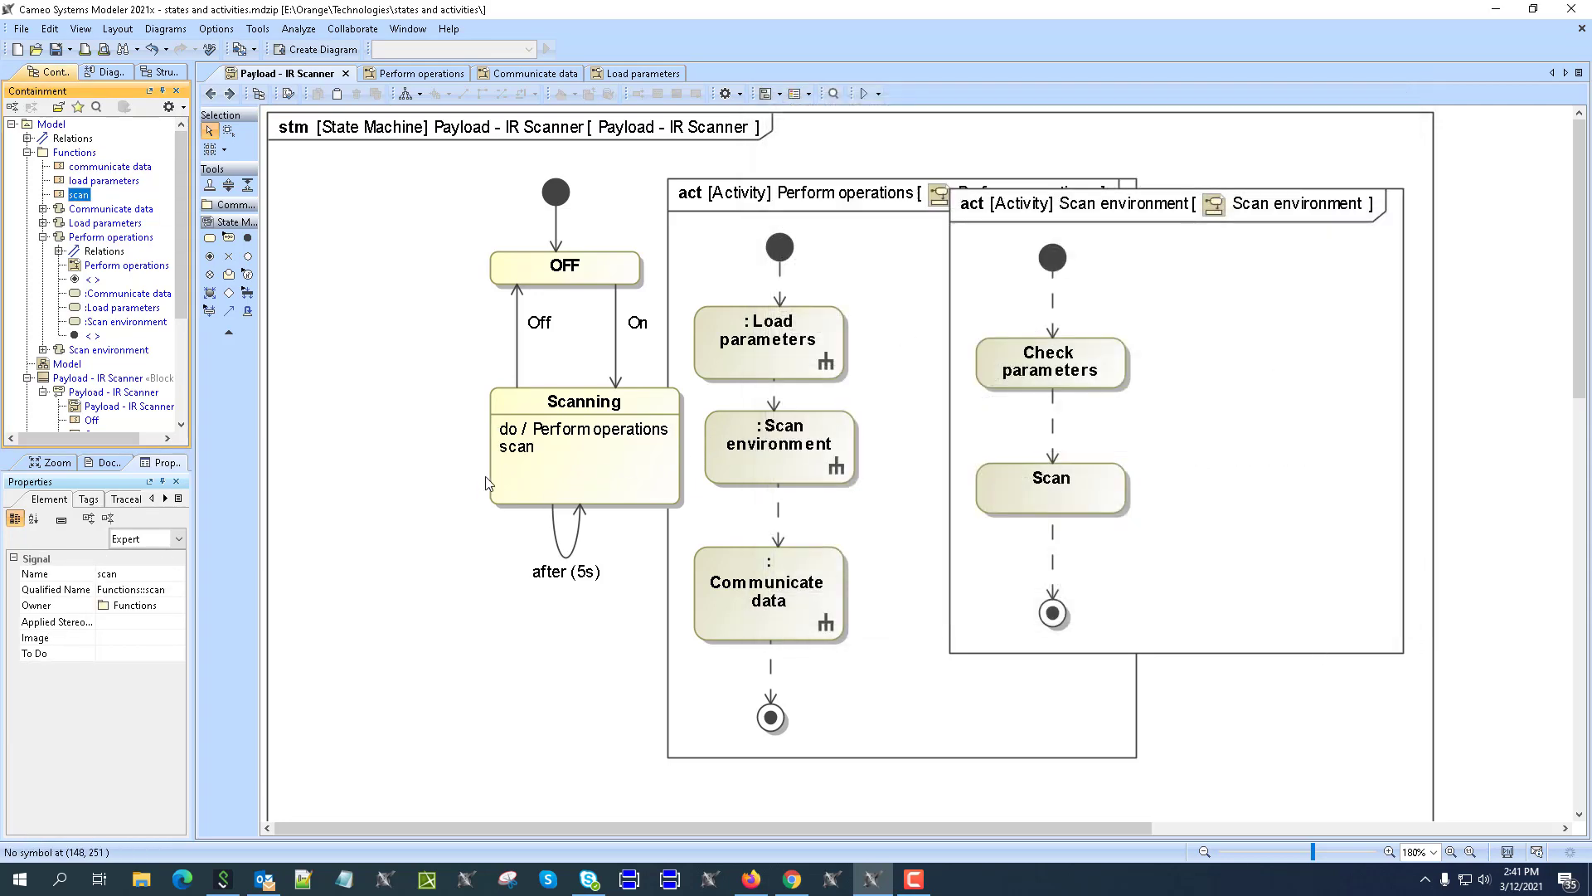
Step: Set the Load parameters internal transition's trigger to a SignalEvent using the load parameters signal, and close its specification
{"action": "double_click", "coordinate": [502, 468]}
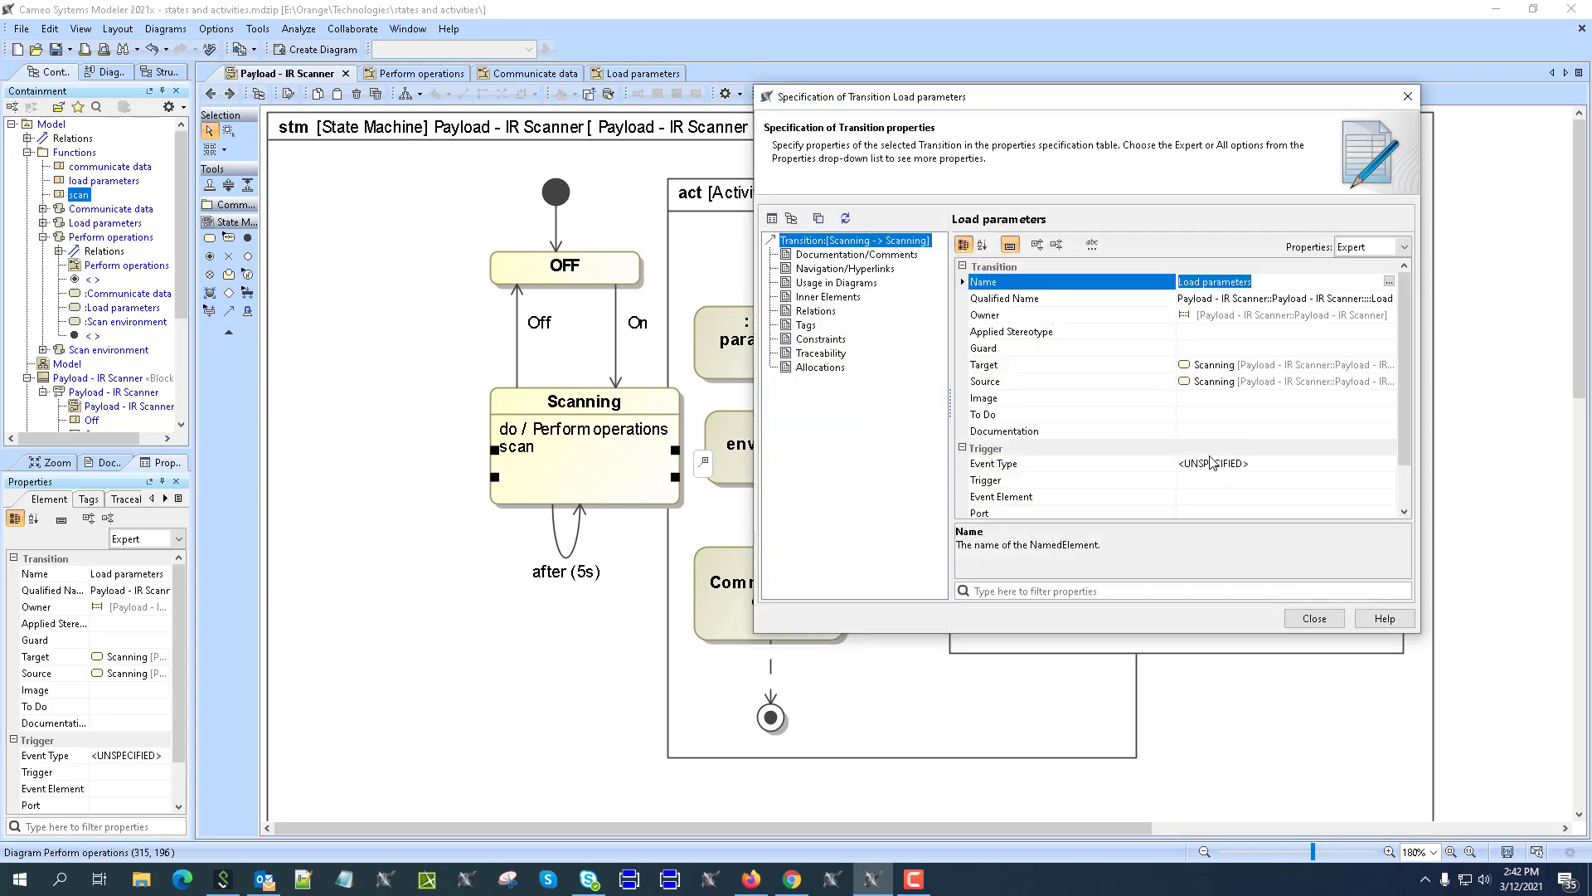
{"action": "left_click", "coordinate": [1211, 463]}
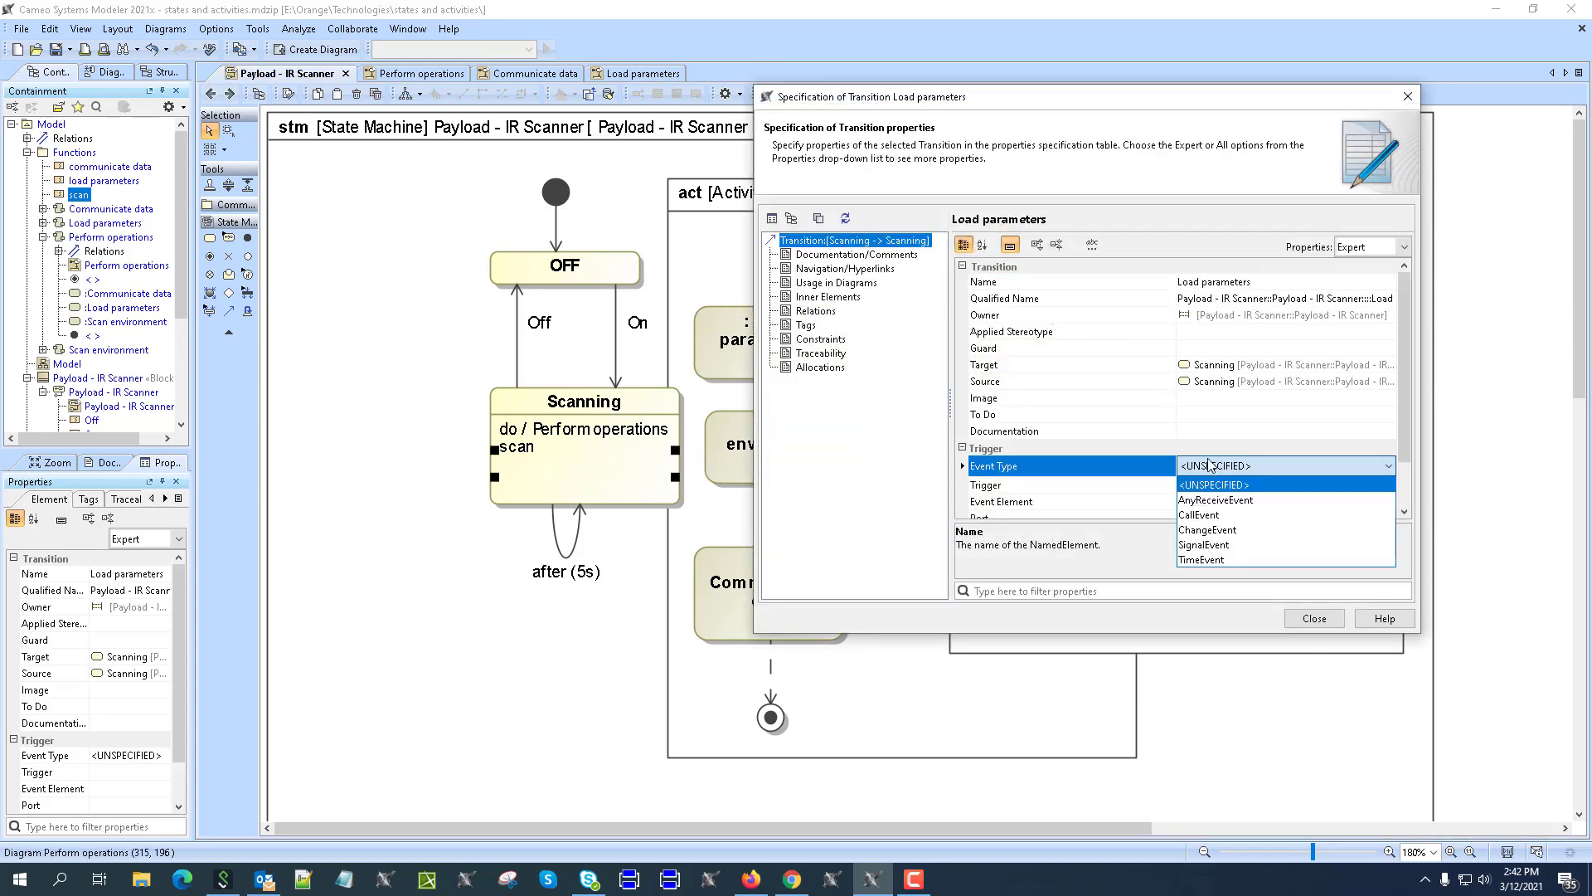
{"action": "left_click", "coordinate": [1206, 545]}
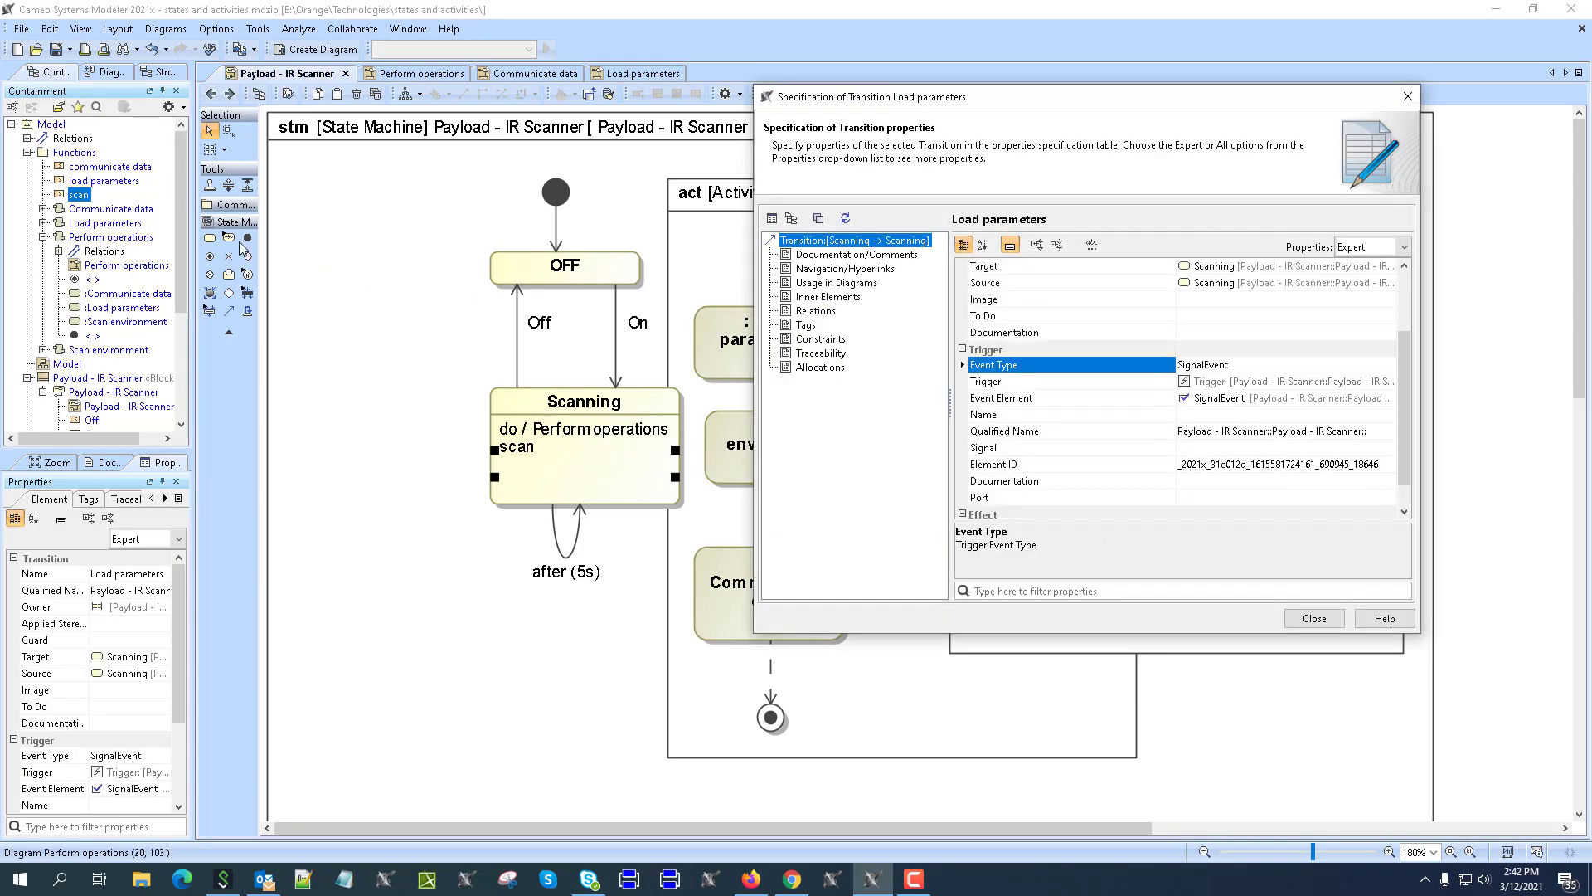
{"action": "scroll", "coordinate": [1227, 365], "scroll_direction": "up", "scroll_amount": 2}
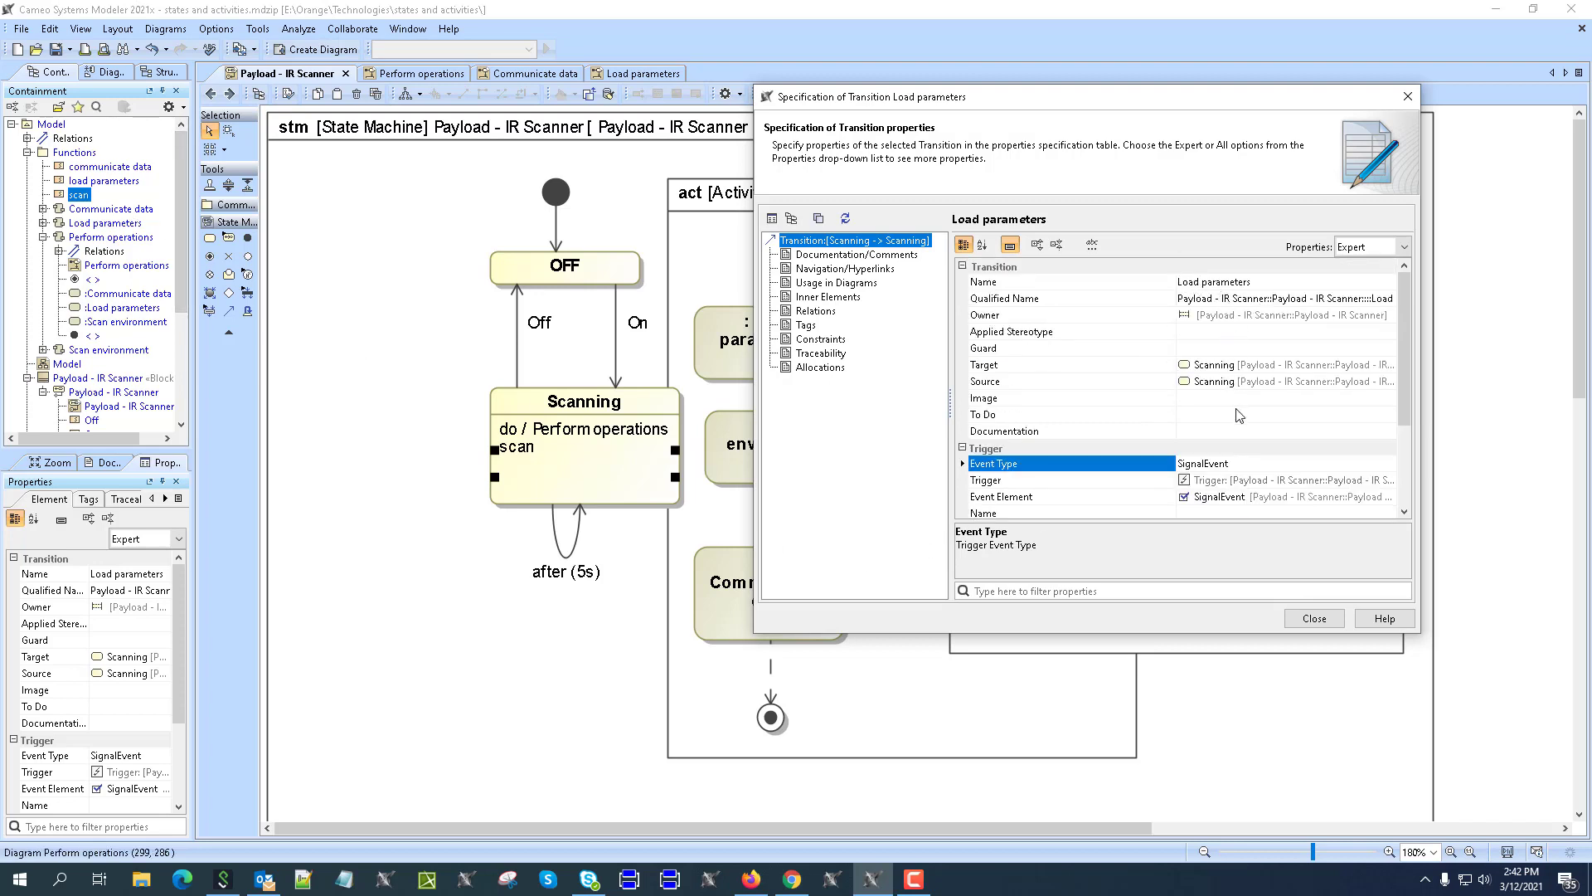
{"action": "scroll", "coordinate": [1238, 415], "scroll_direction": "down", "scroll_amount": 3}
{"action": "left_click_drag", "start_coordinate": [93, 182], "coordinate": [1197, 418]}
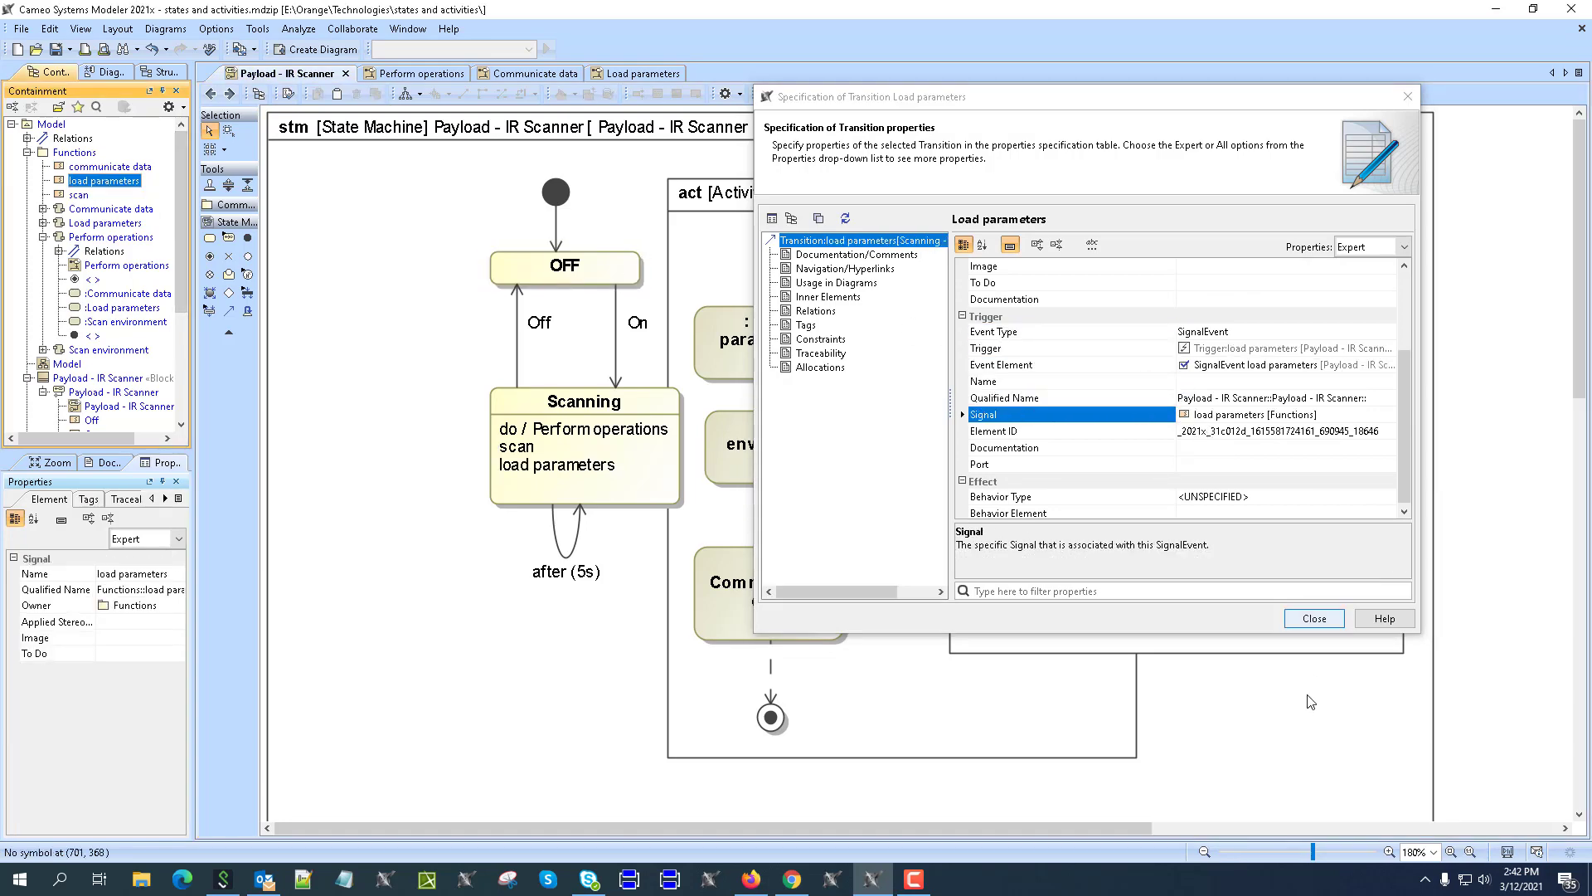
{"action": "left_click", "coordinate": [1300, 620]}
Step: Set the Communicate data internal transition's trigger to a SignalEvent using the communicate data signal, and close its specification
{"action": "double_click", "coordinate": [522, 491]}
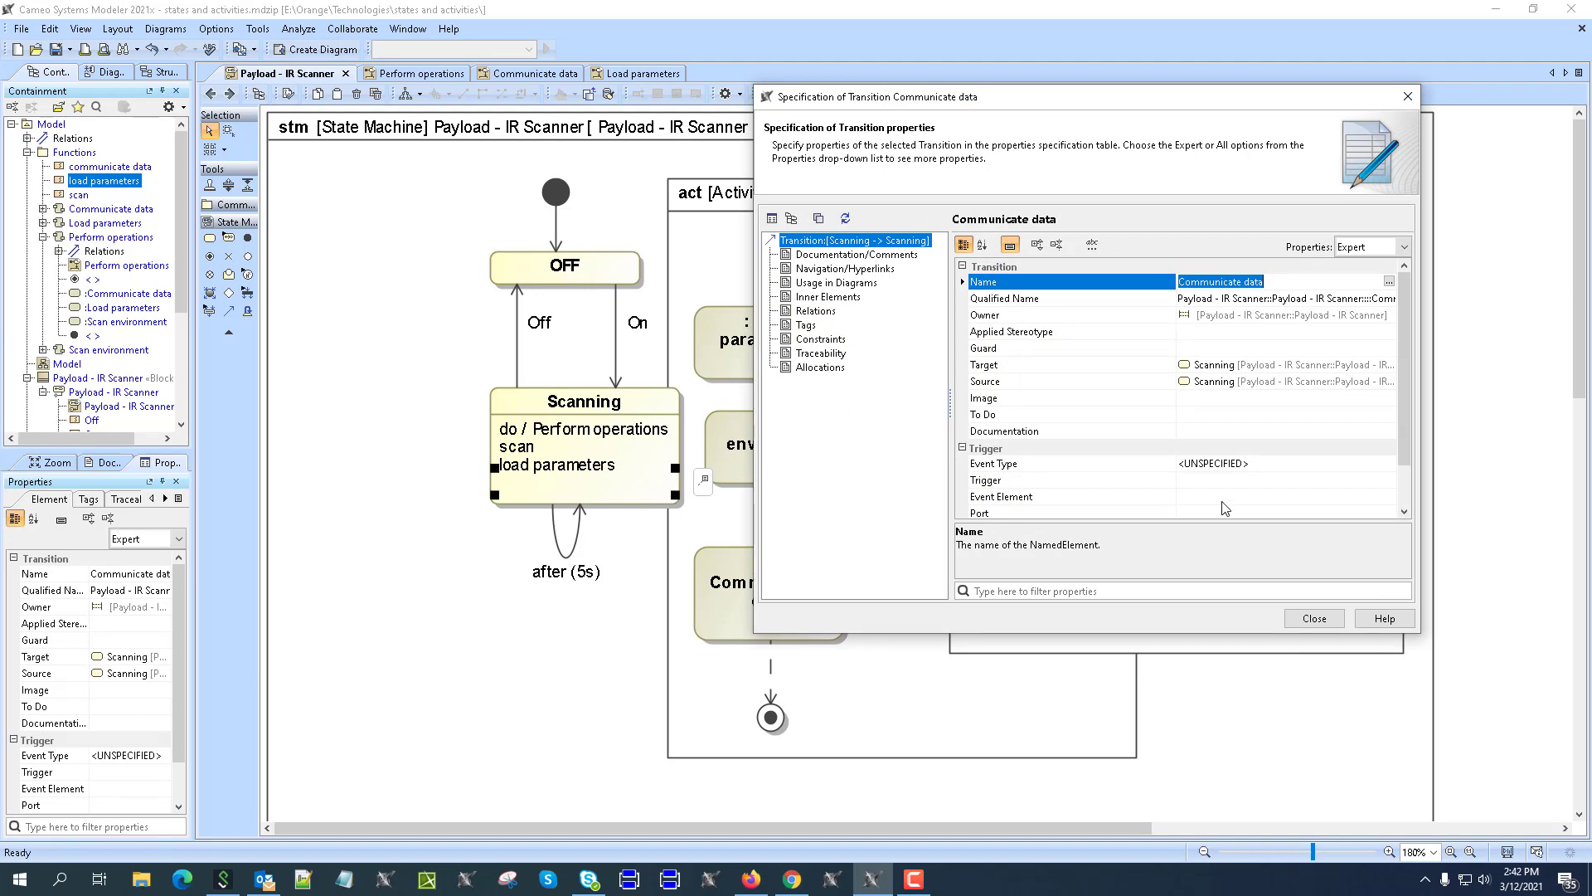
{"action": "left_click", "coordinate": [1215, 465]}
{"action": "left_click", "coordinate": [1226, 545]}
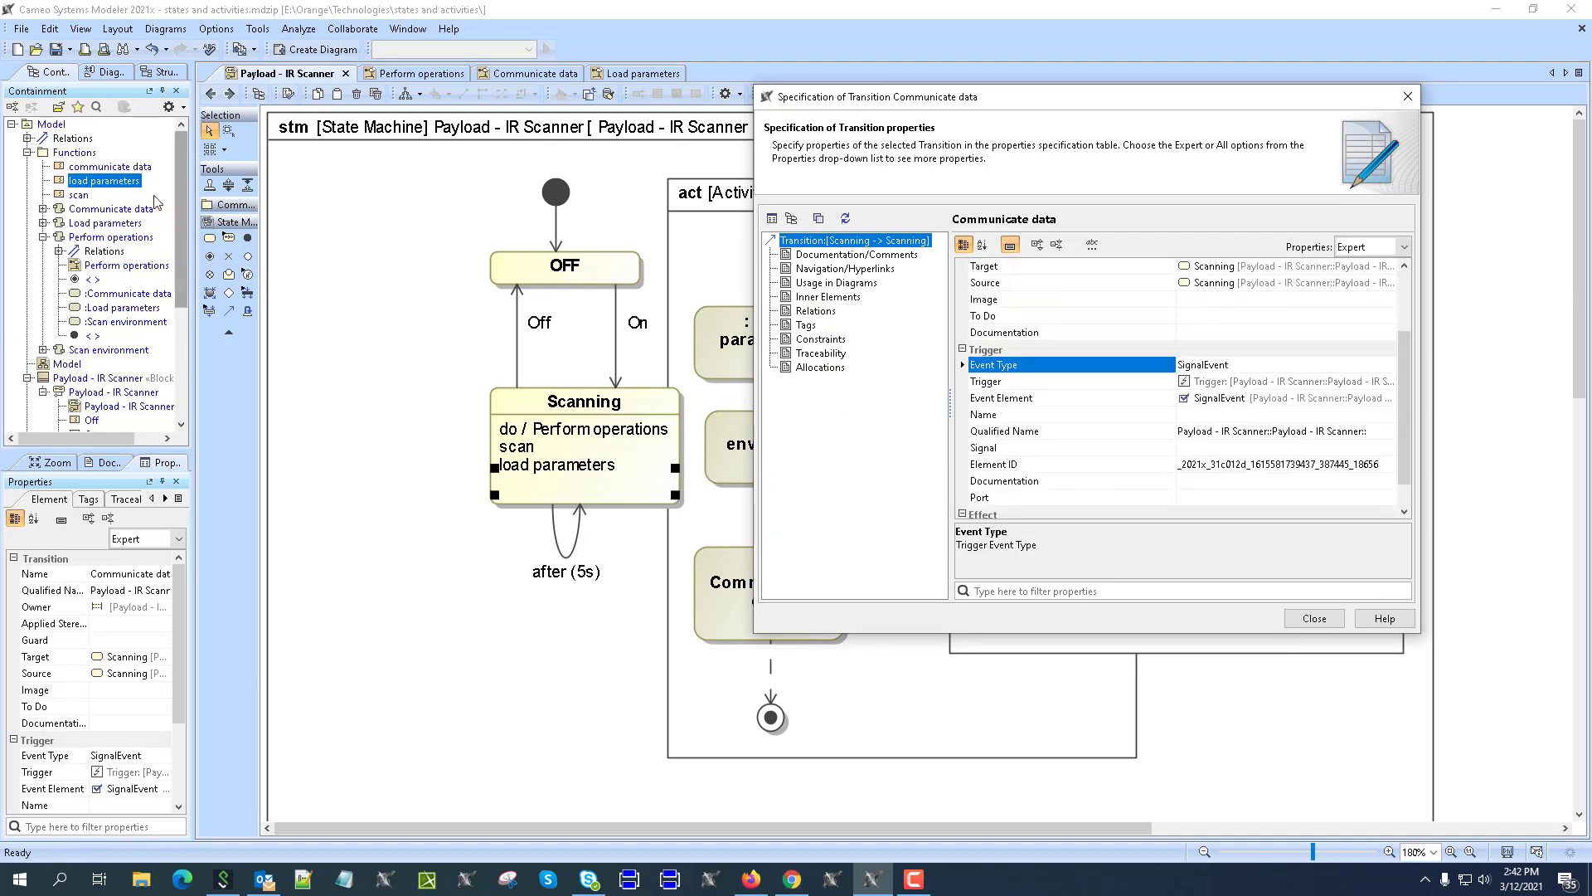
{"action": "left_click", "coordinate": [1207, 451]}
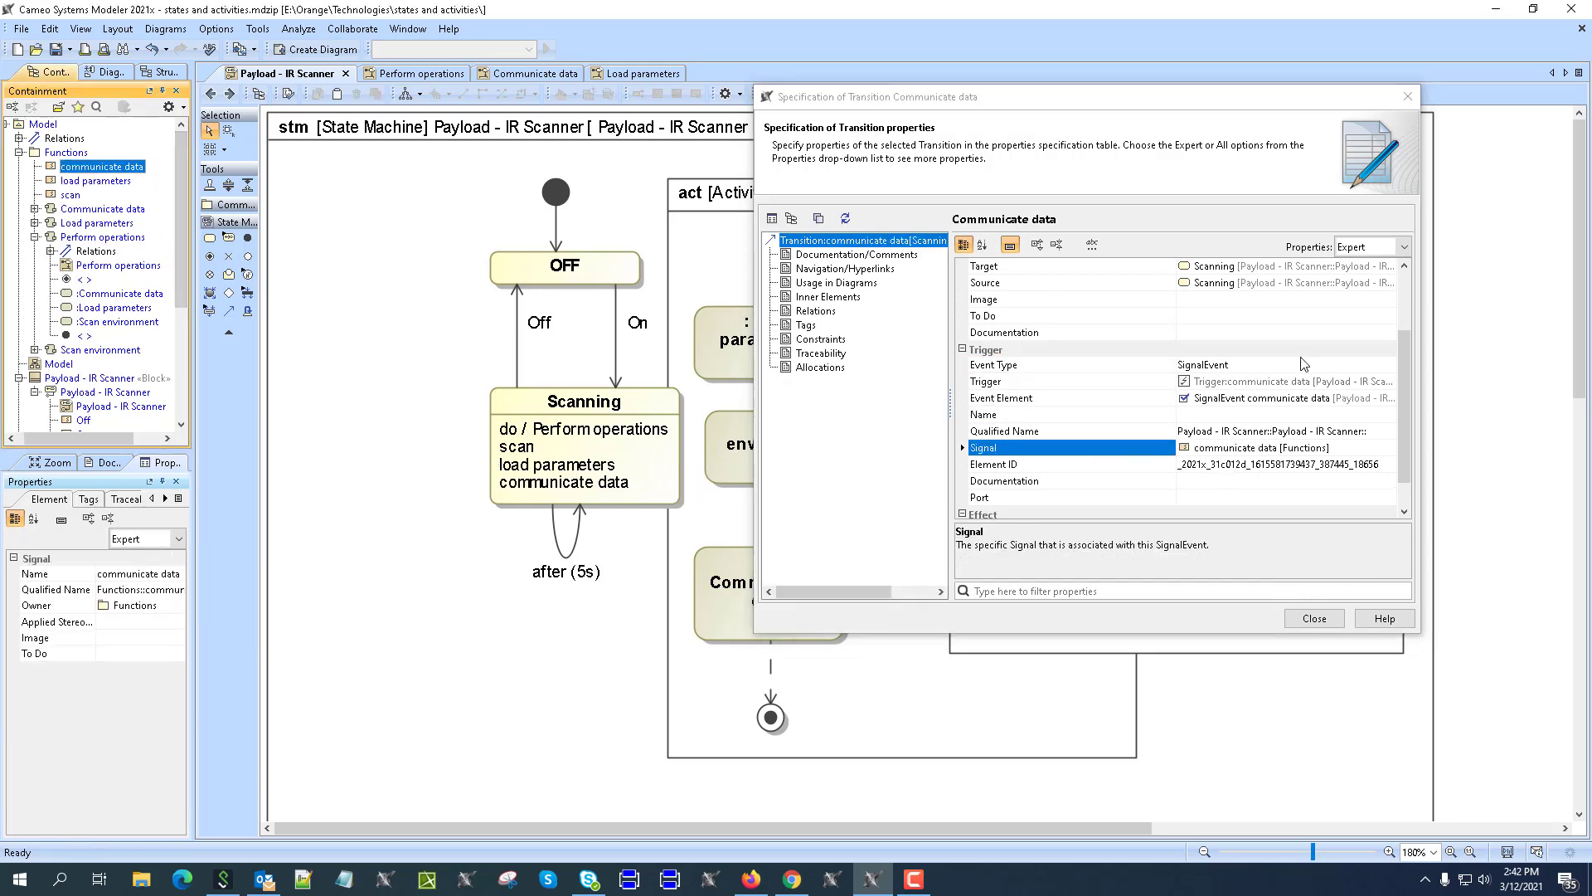
{"action": "left_click", "coordinate": [1314, 618]}
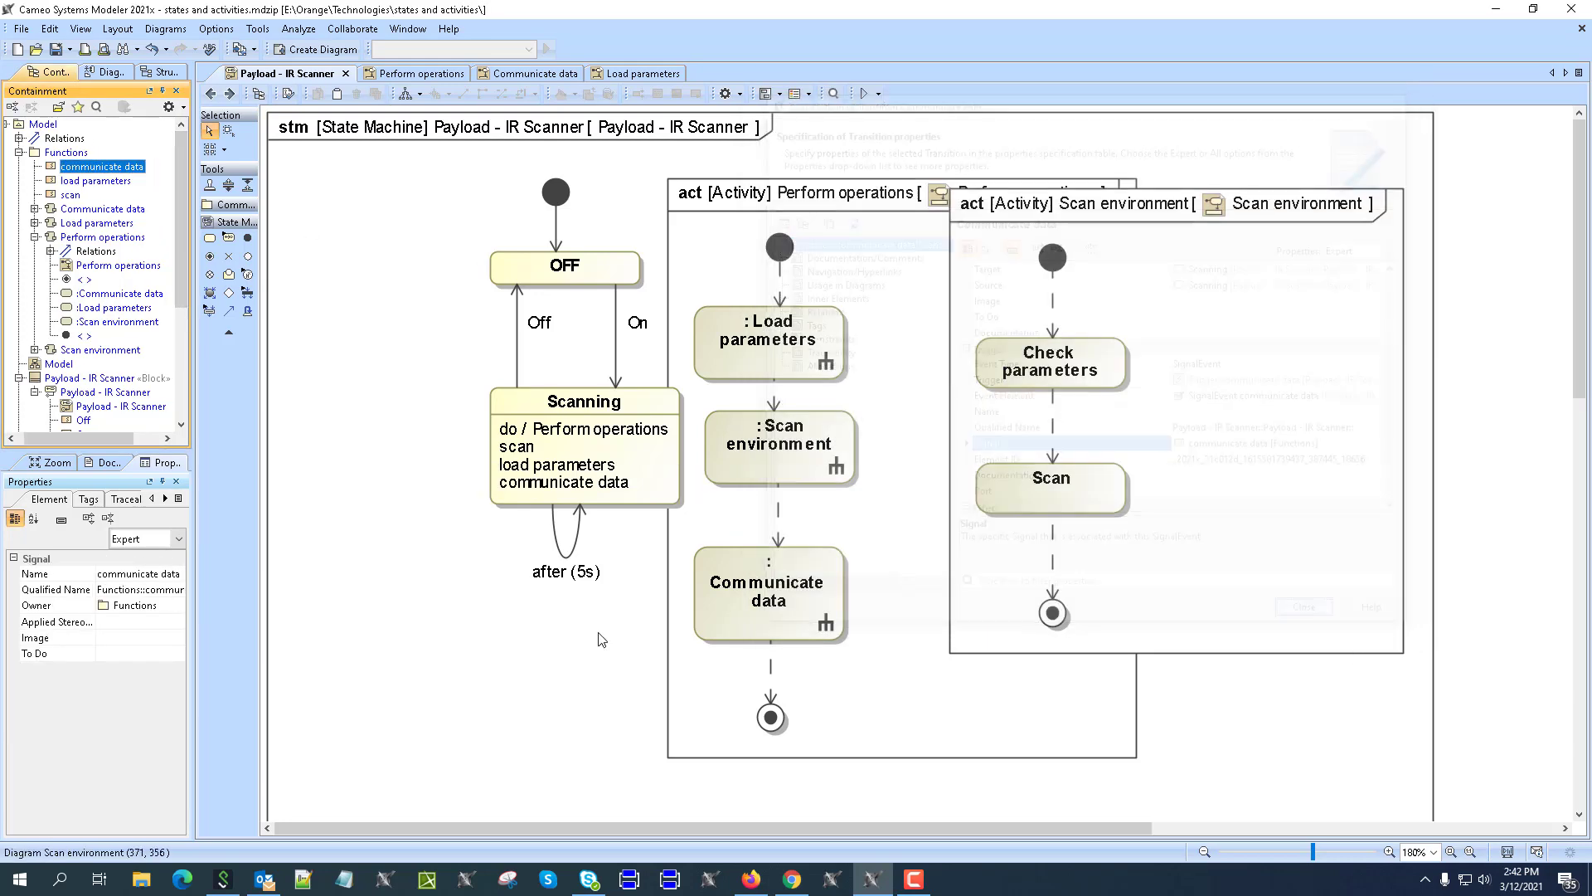
Step: Delete the Perform operations do behavior and the after (5s) self-transition from the Scanning state
{"action": "left_click", "coordinate": [558, 439]}
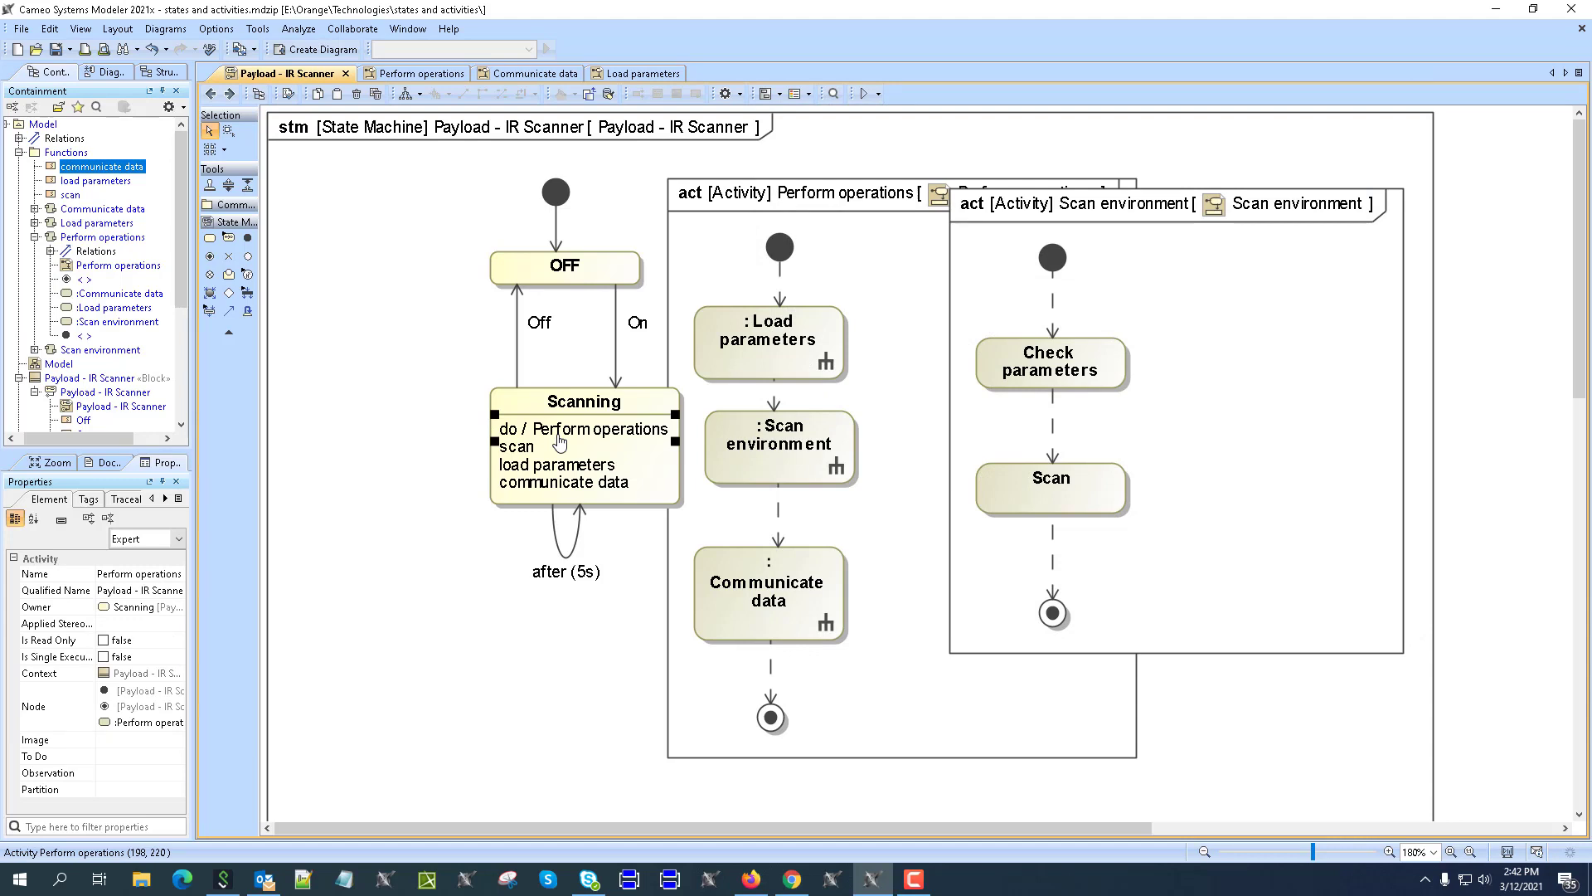
{"action": "key", "text": "Delete"}
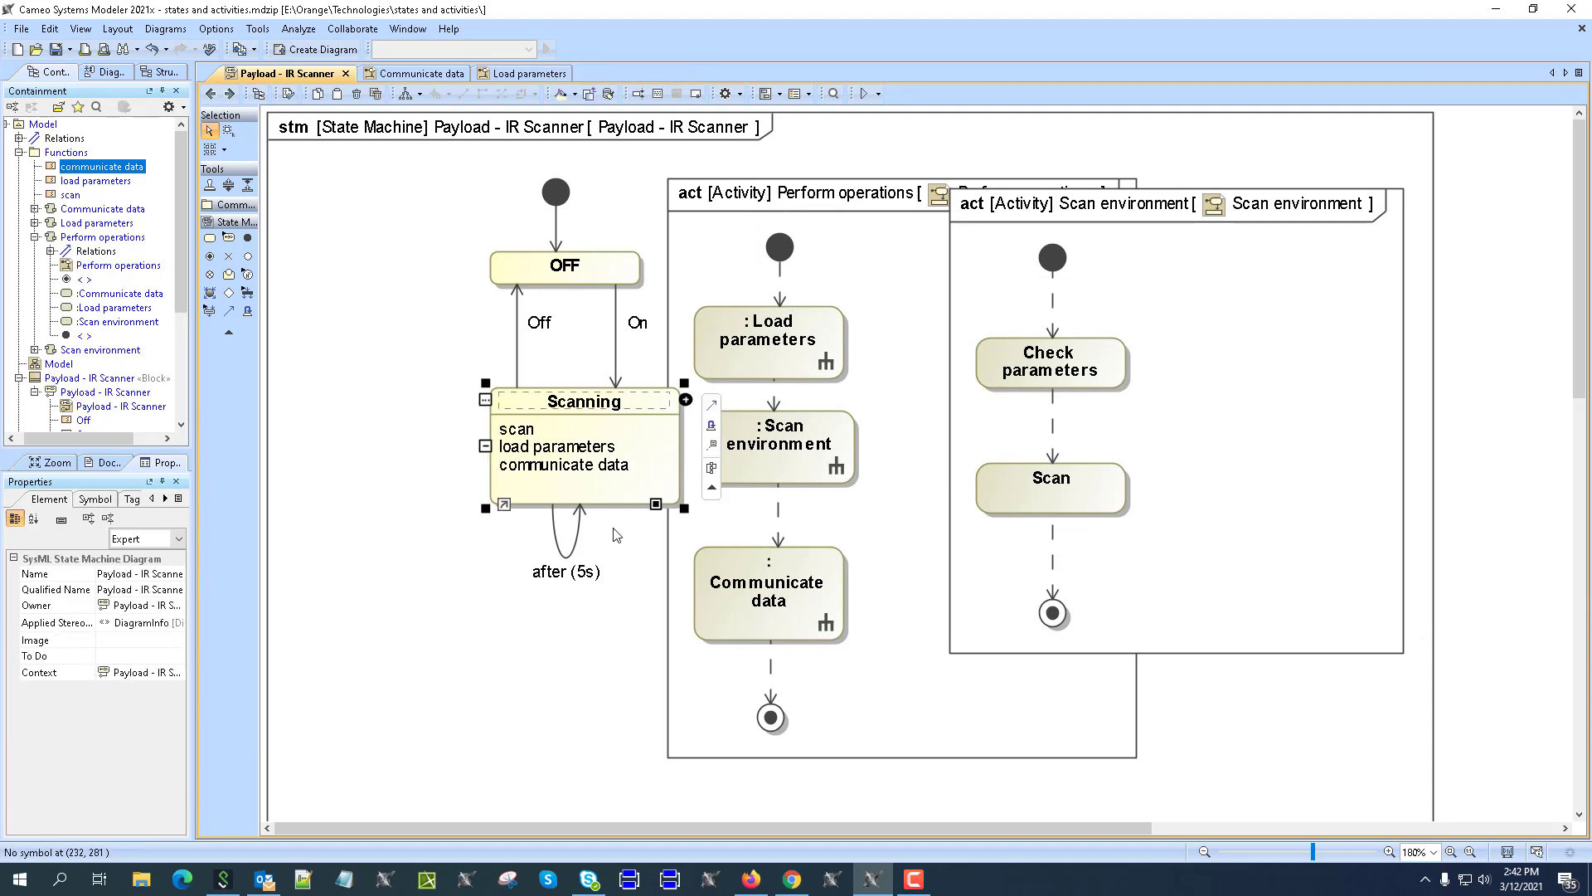
{"action": "double_click", "coordinate": [552, 508]}
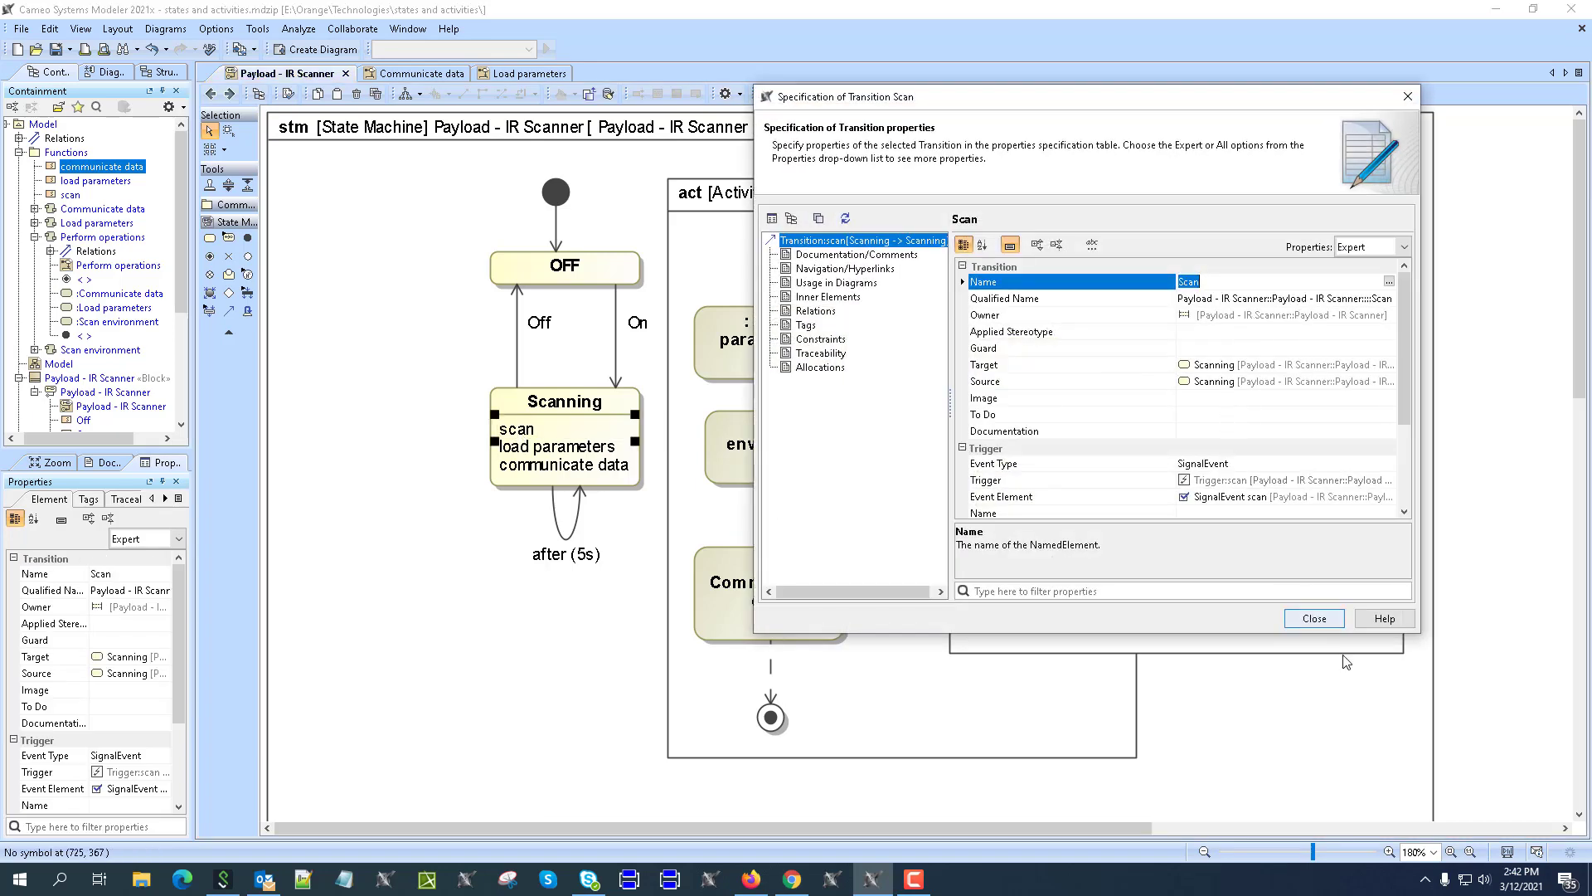
{"action": "left_click", "coordinate": [1314, 618]}
{"action": "left_click", "coordinate": [680, 514]}
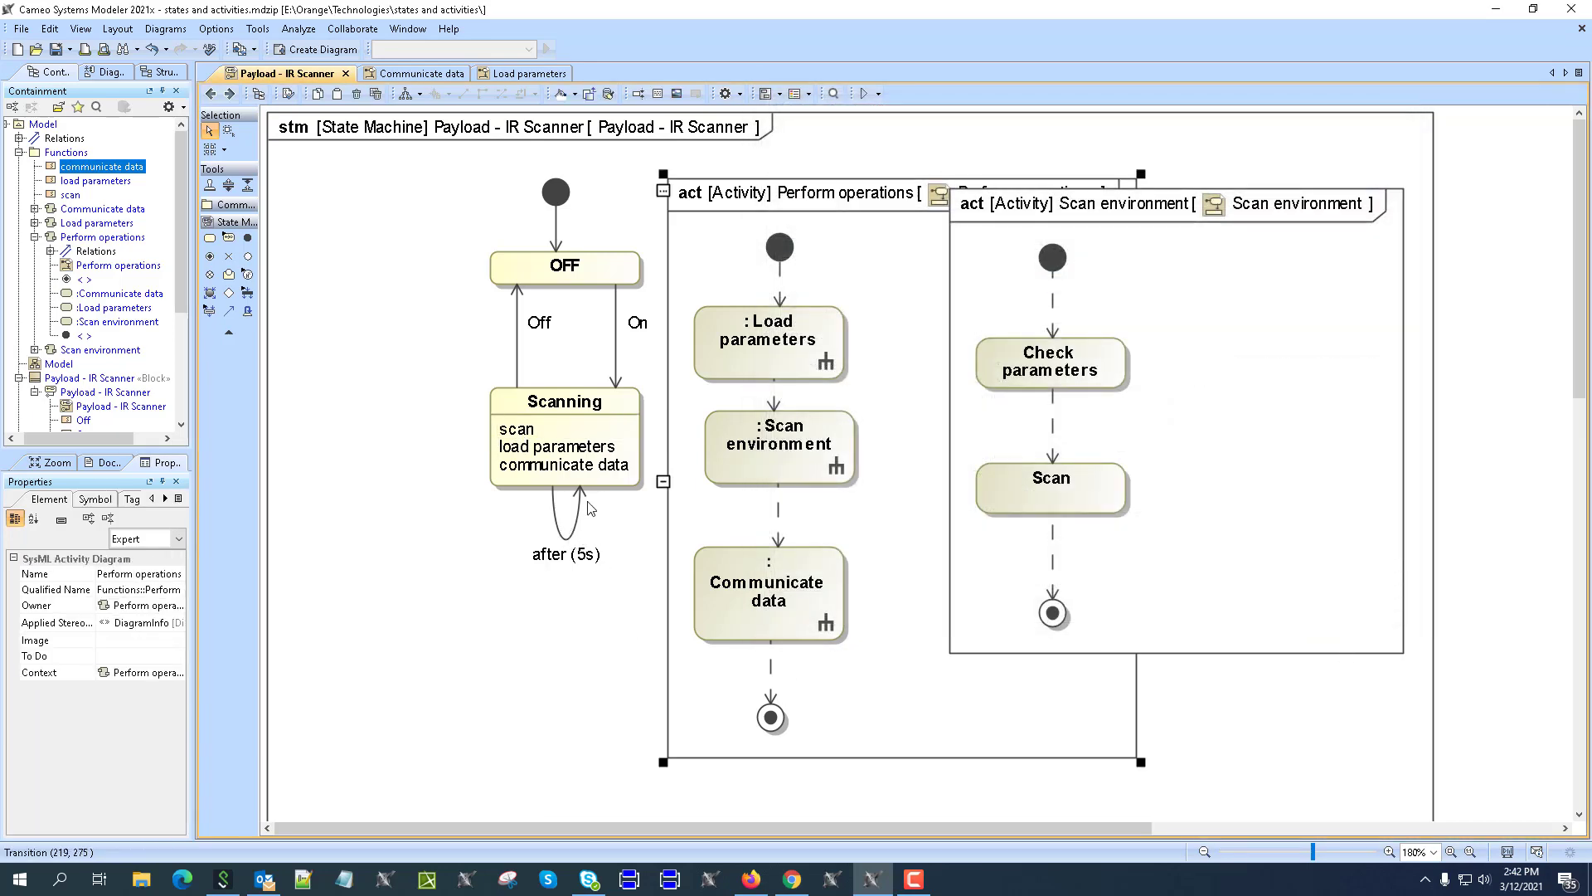
{"action": "left_click", "coordinate": [565, 537]}
{"action": "key", "text": "Delete"}
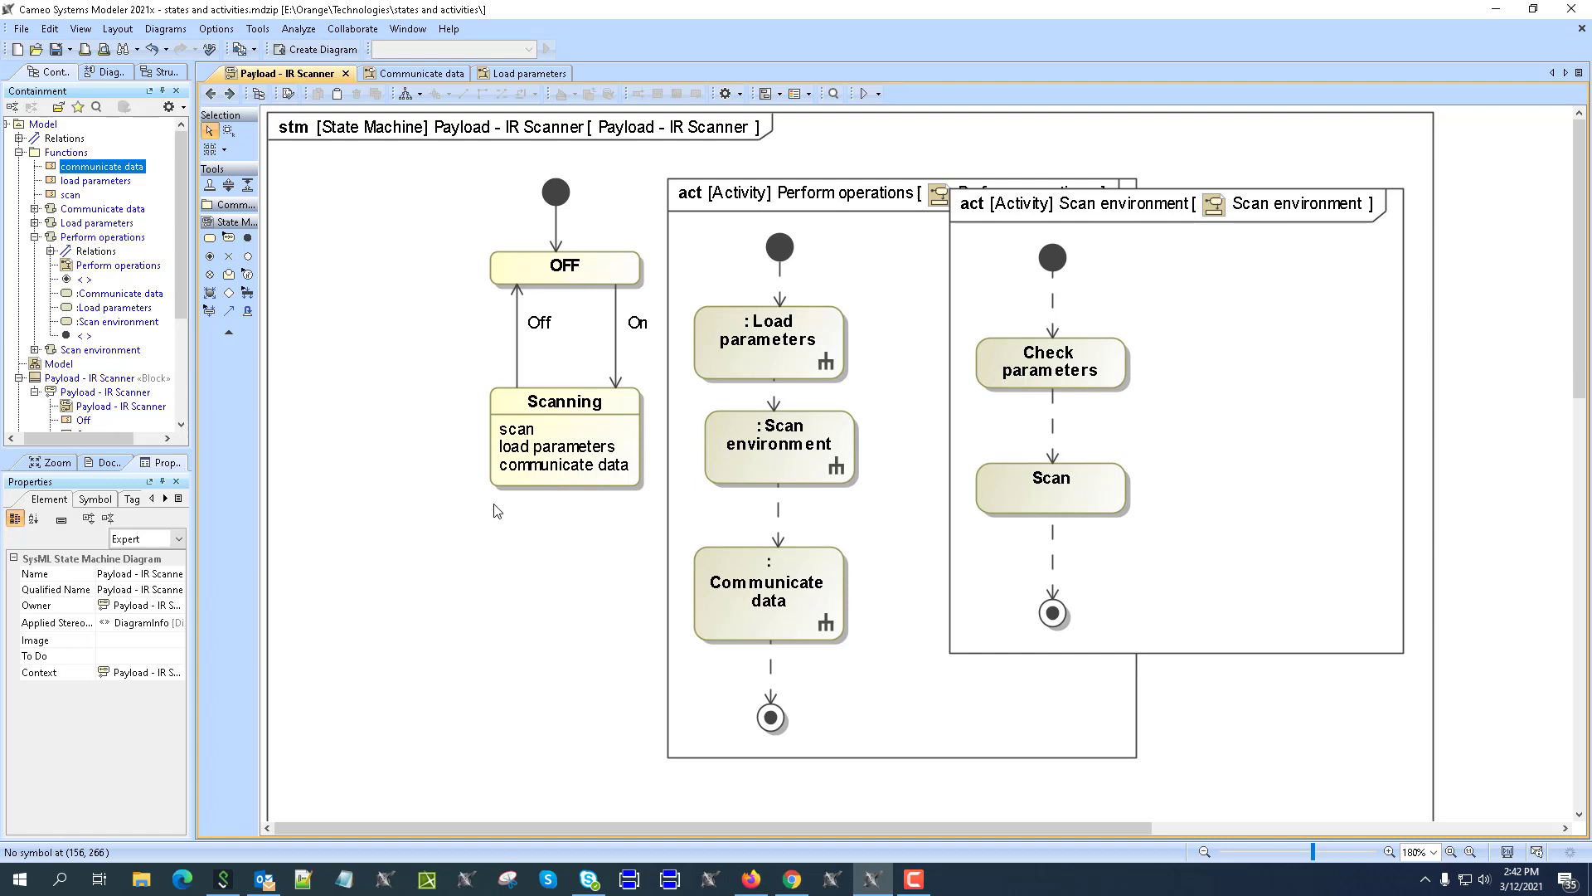
Step: Set the effect behavior type of Scanning's Scan internal transition to Activity
{"action": "double_click", "coordinate": [539, 431]}
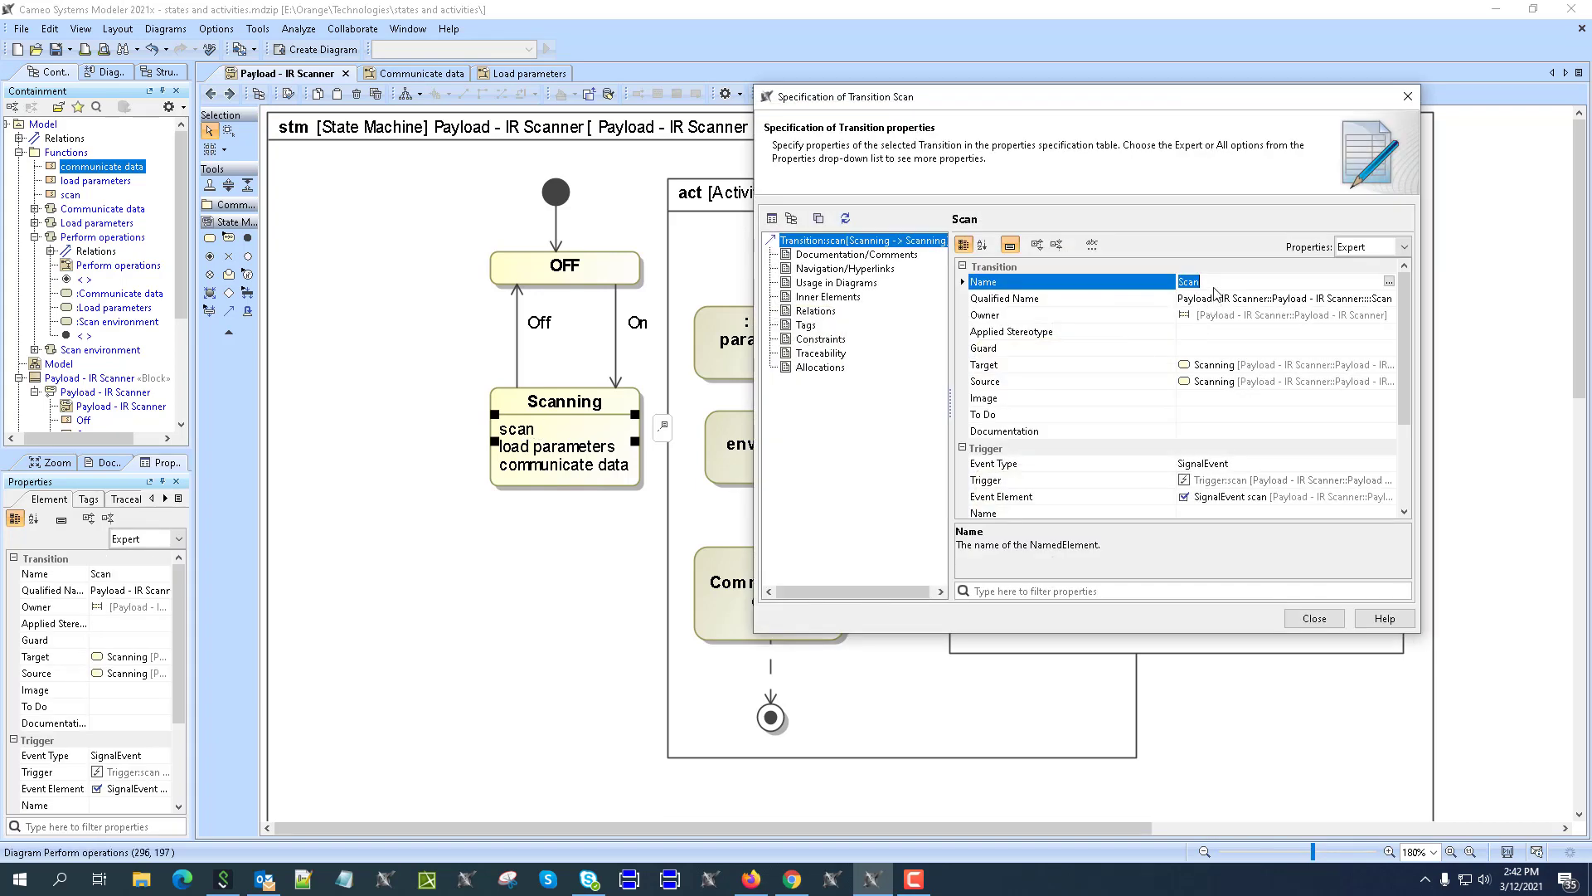
{"action": "scroll", "coordinate": [1226, 333], "scroll_direction": "down", "scroll_amount": 2}
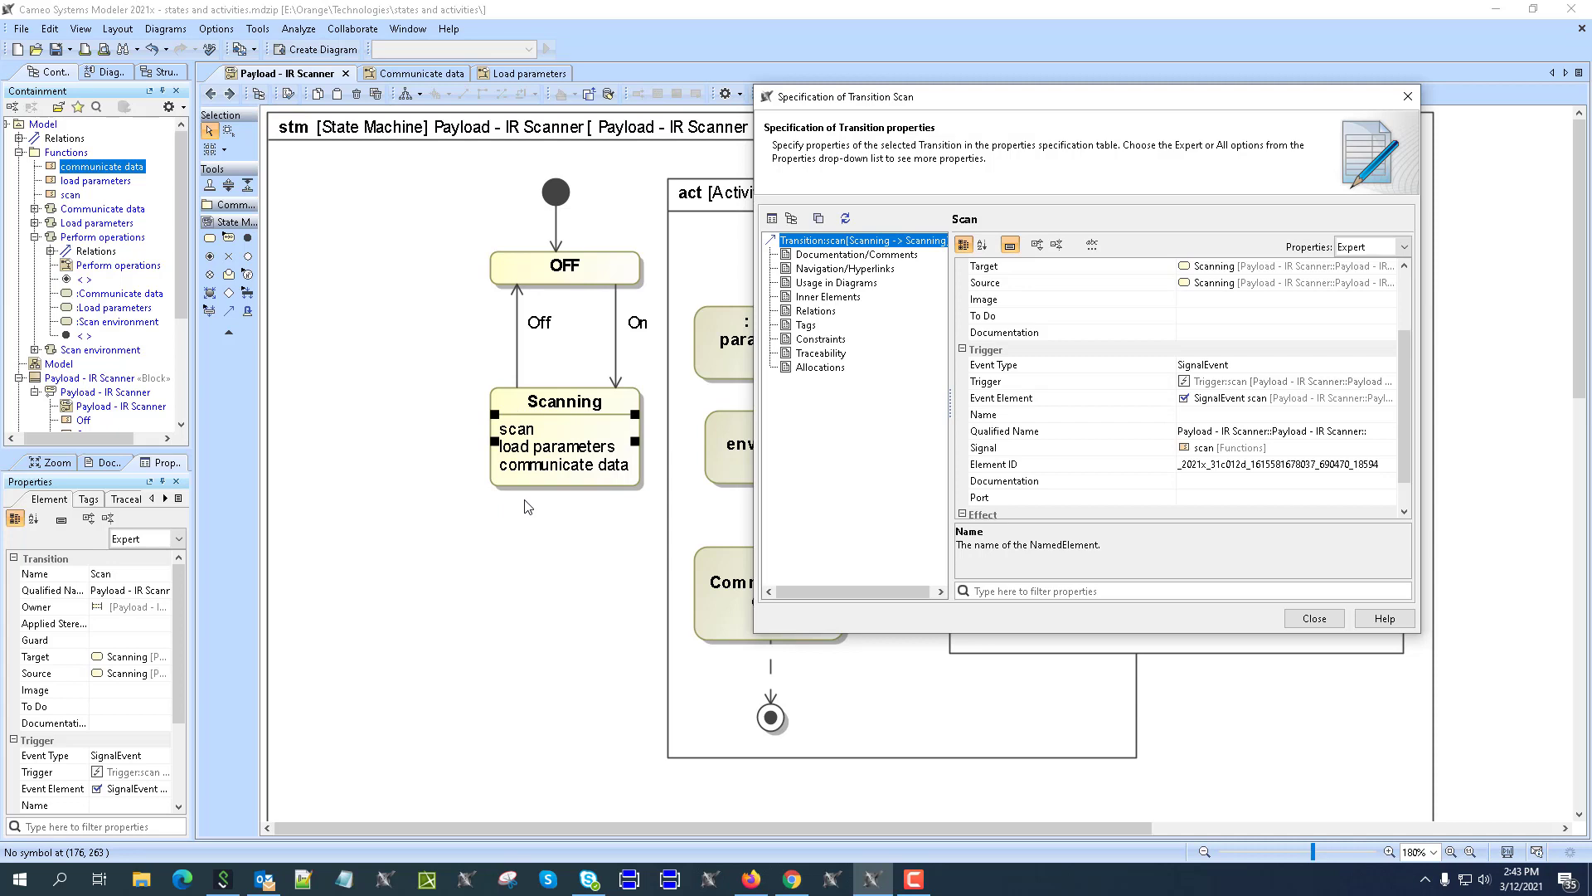
{"action": "scroll", "coordinate": [1320, 358], "scroll_direction": "down", "scroll_amount": 1}
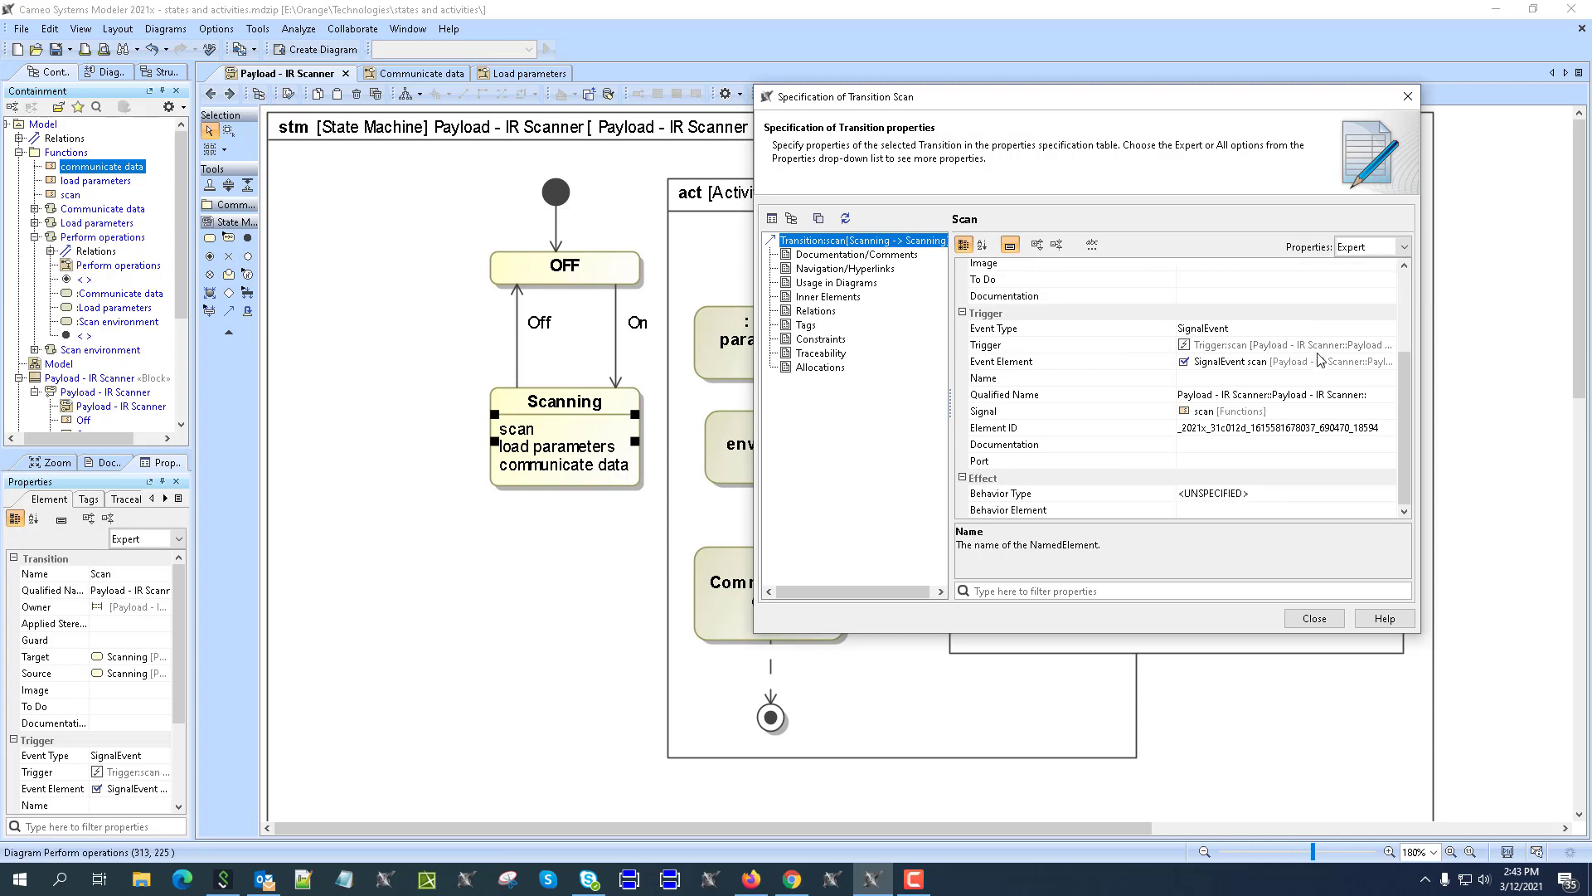
{"action": "scroll", "coordinate": [1244, 358], "scroll_direction": "up", "scroll_amount": 3}
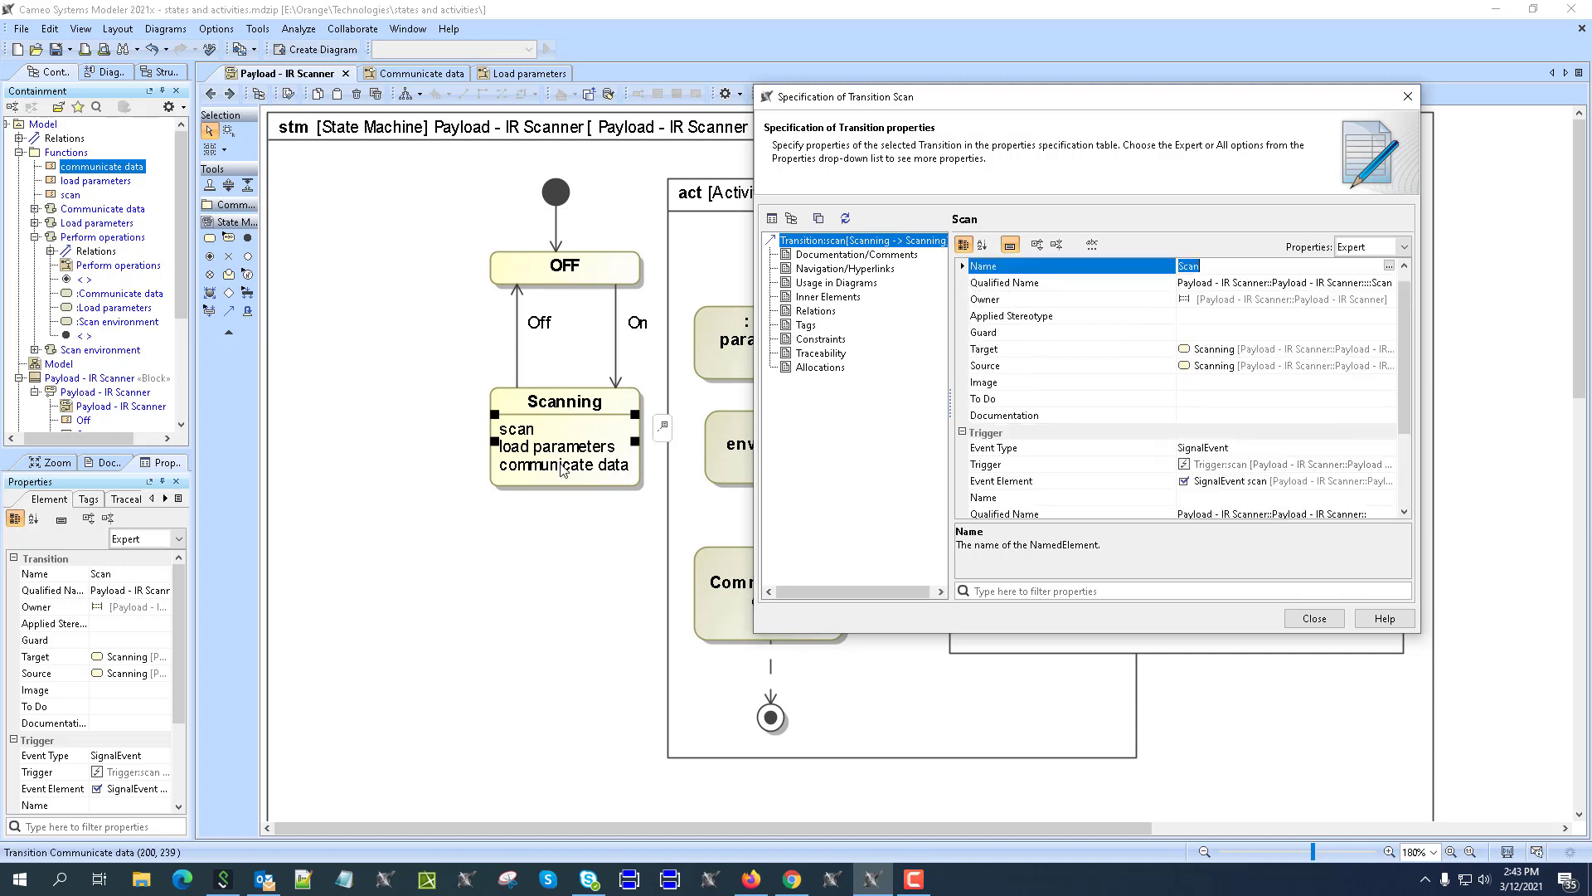
{"action": "scroll", "coordinate": [1102, 438], "scroll_direction": "down", "scroll_amount": 3}
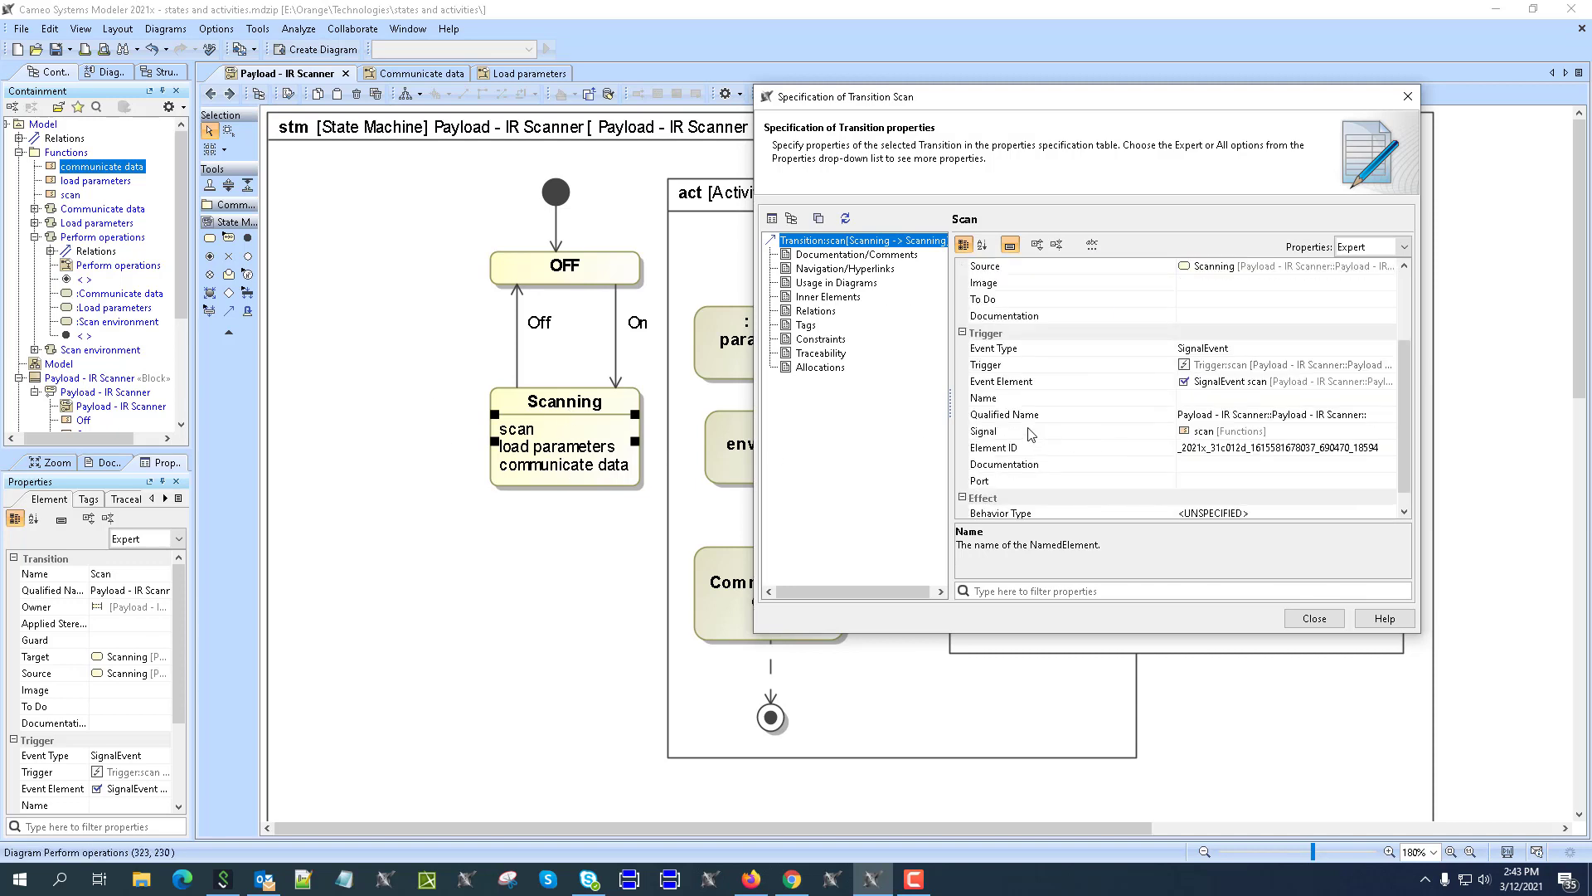
{"action": "left_click", "coordinate": [1214, 494]}
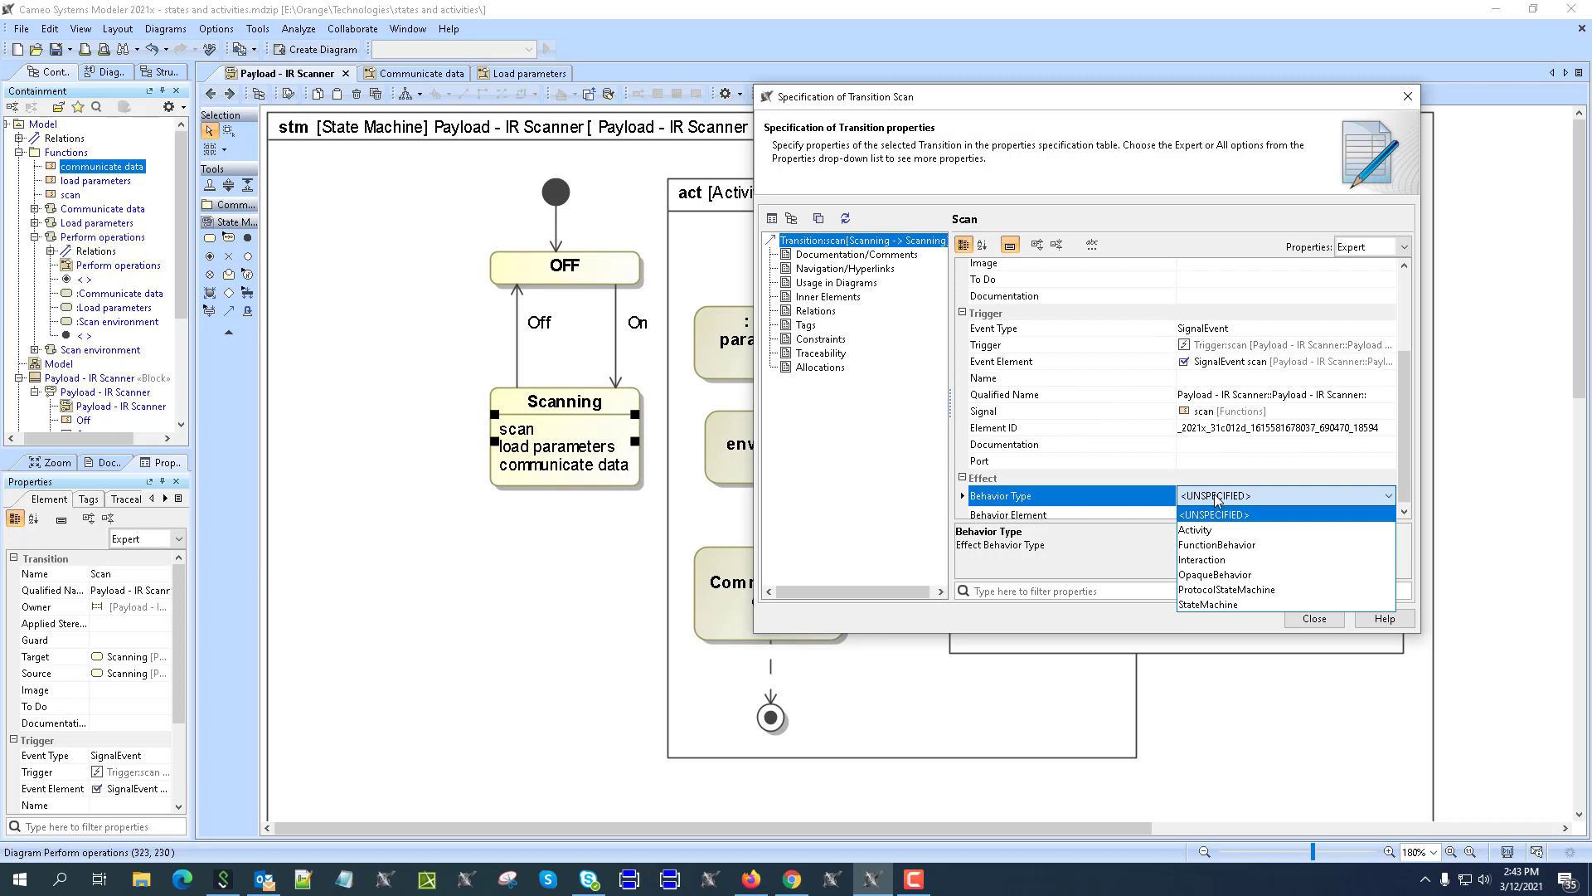
{"action": "left_click", "coordinate": [1223, 530]}
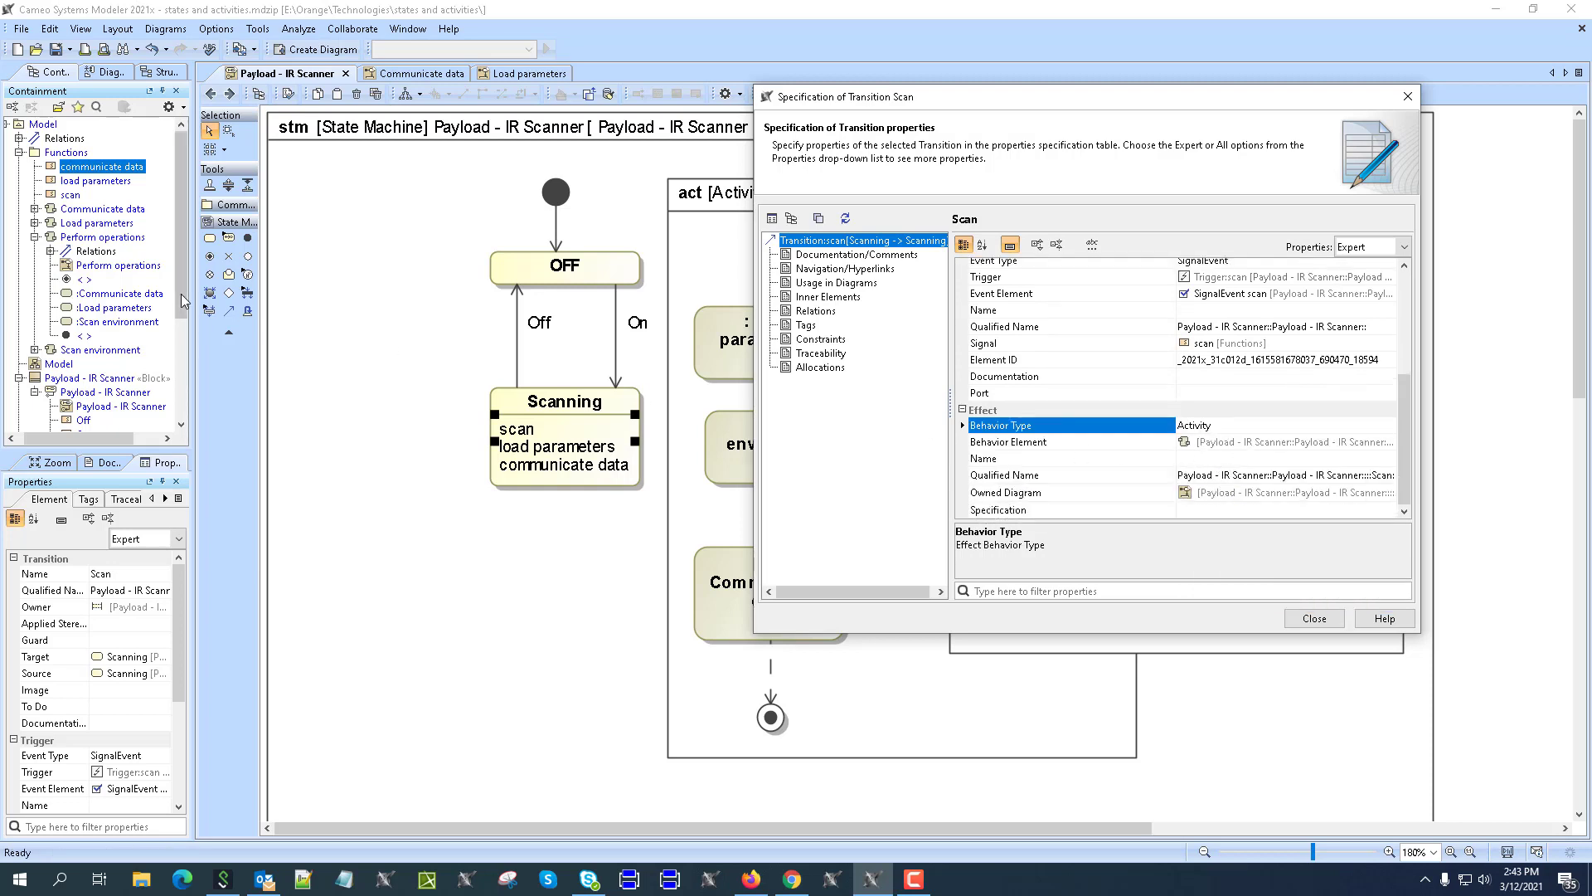
Step: Open the activity diagram owned by the Scan transition's effect behavior
{"action": "double_click", "coordinate": [1195, 495]}
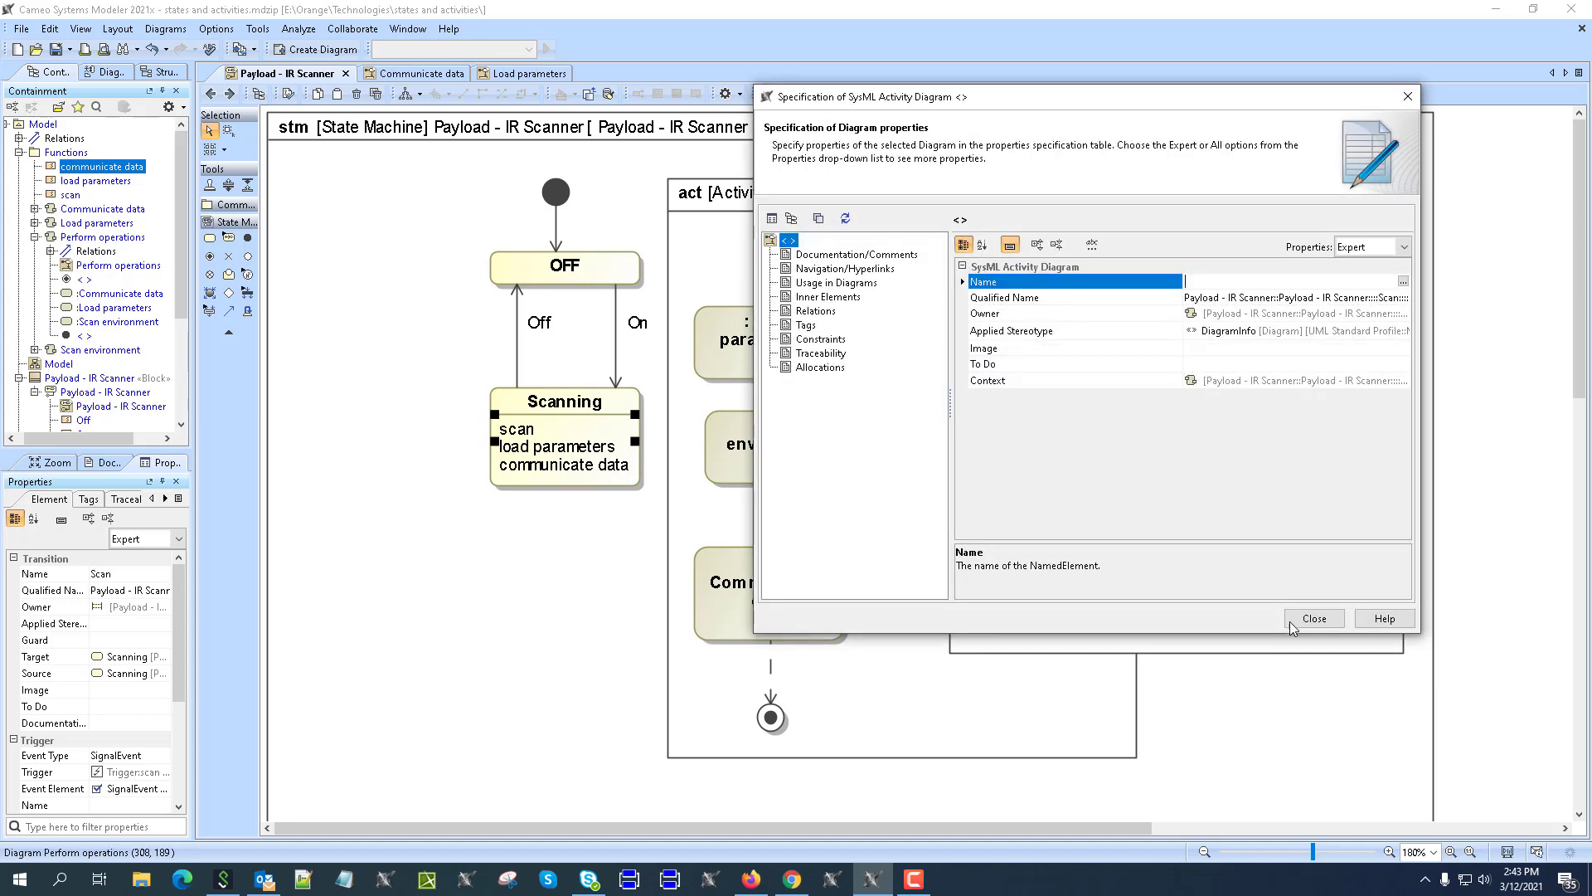
{"action": "left_click", "coordinate": [1326, 623]}
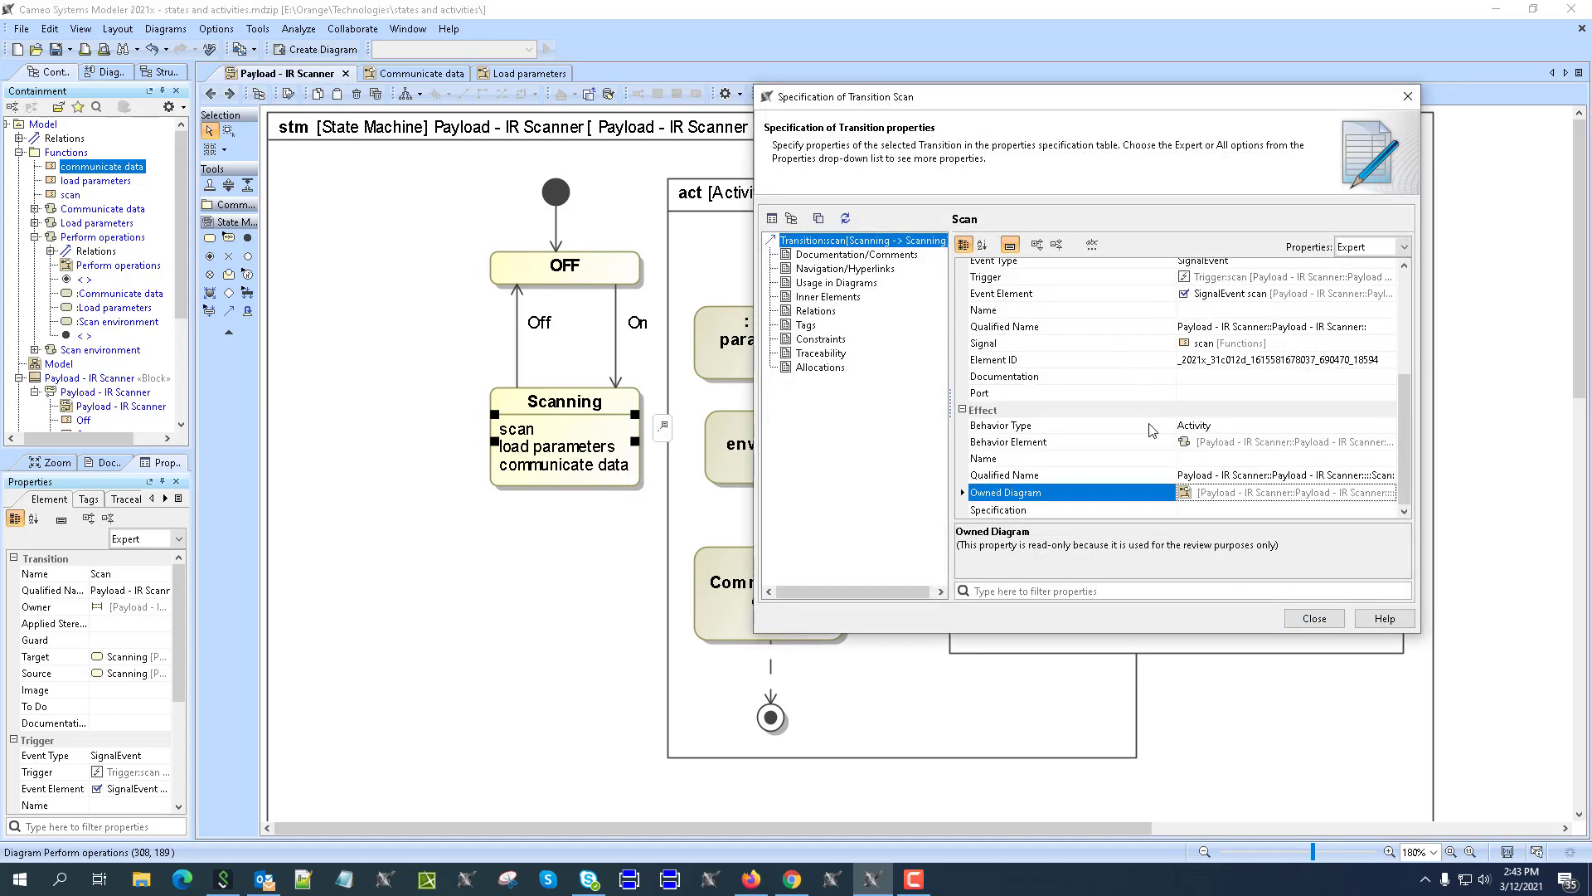
{"action": "right_click", "coordinate": [1153, 501]}
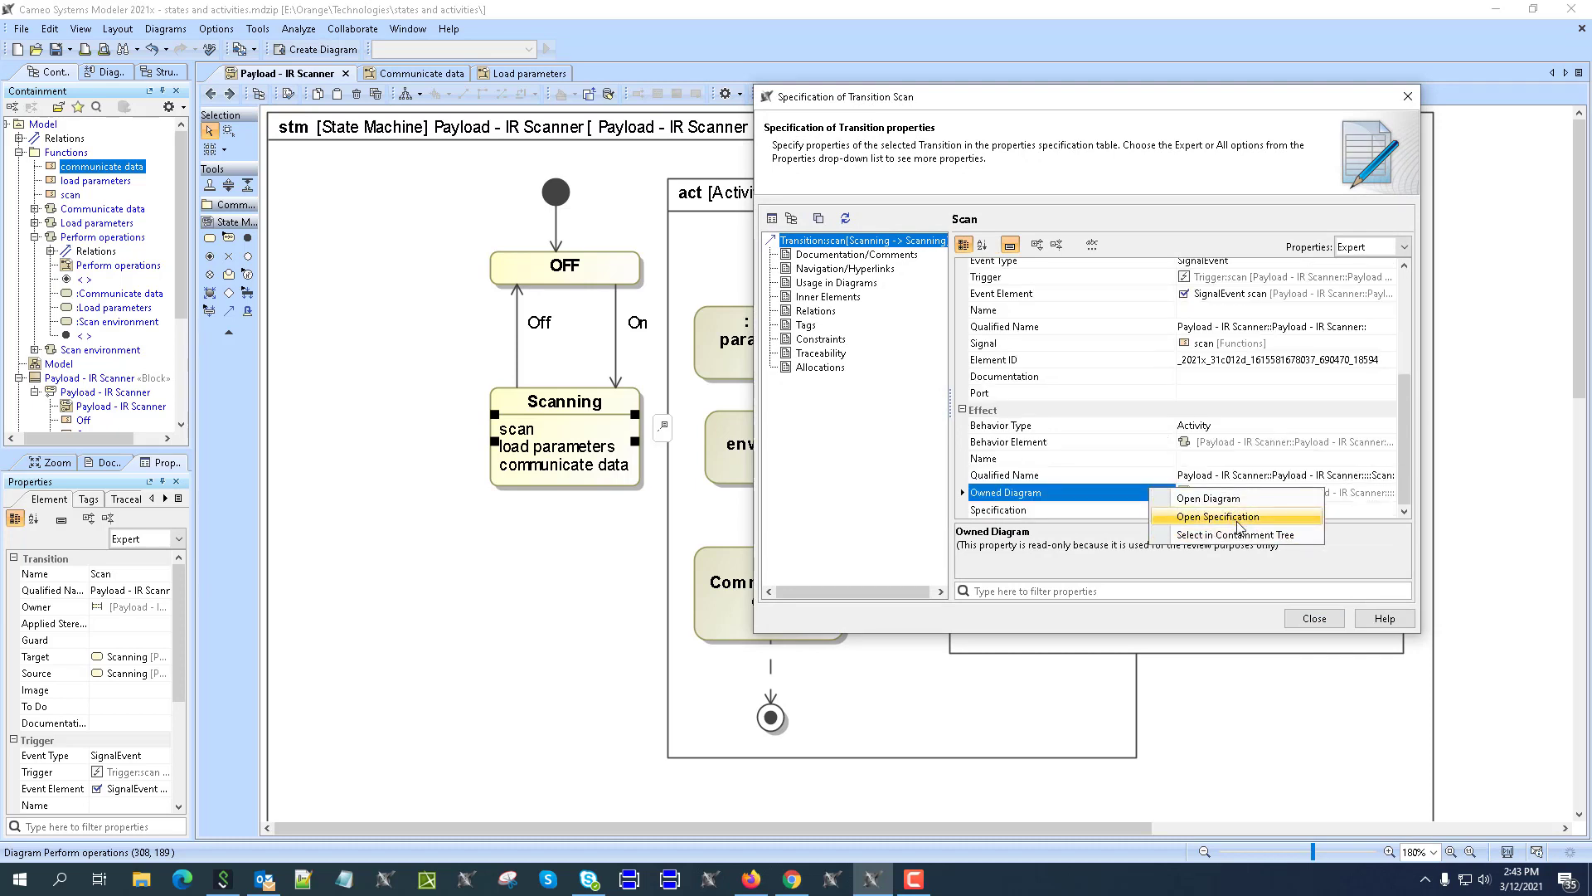
{"action": "left_click", "coordinate": [1208, 498]}
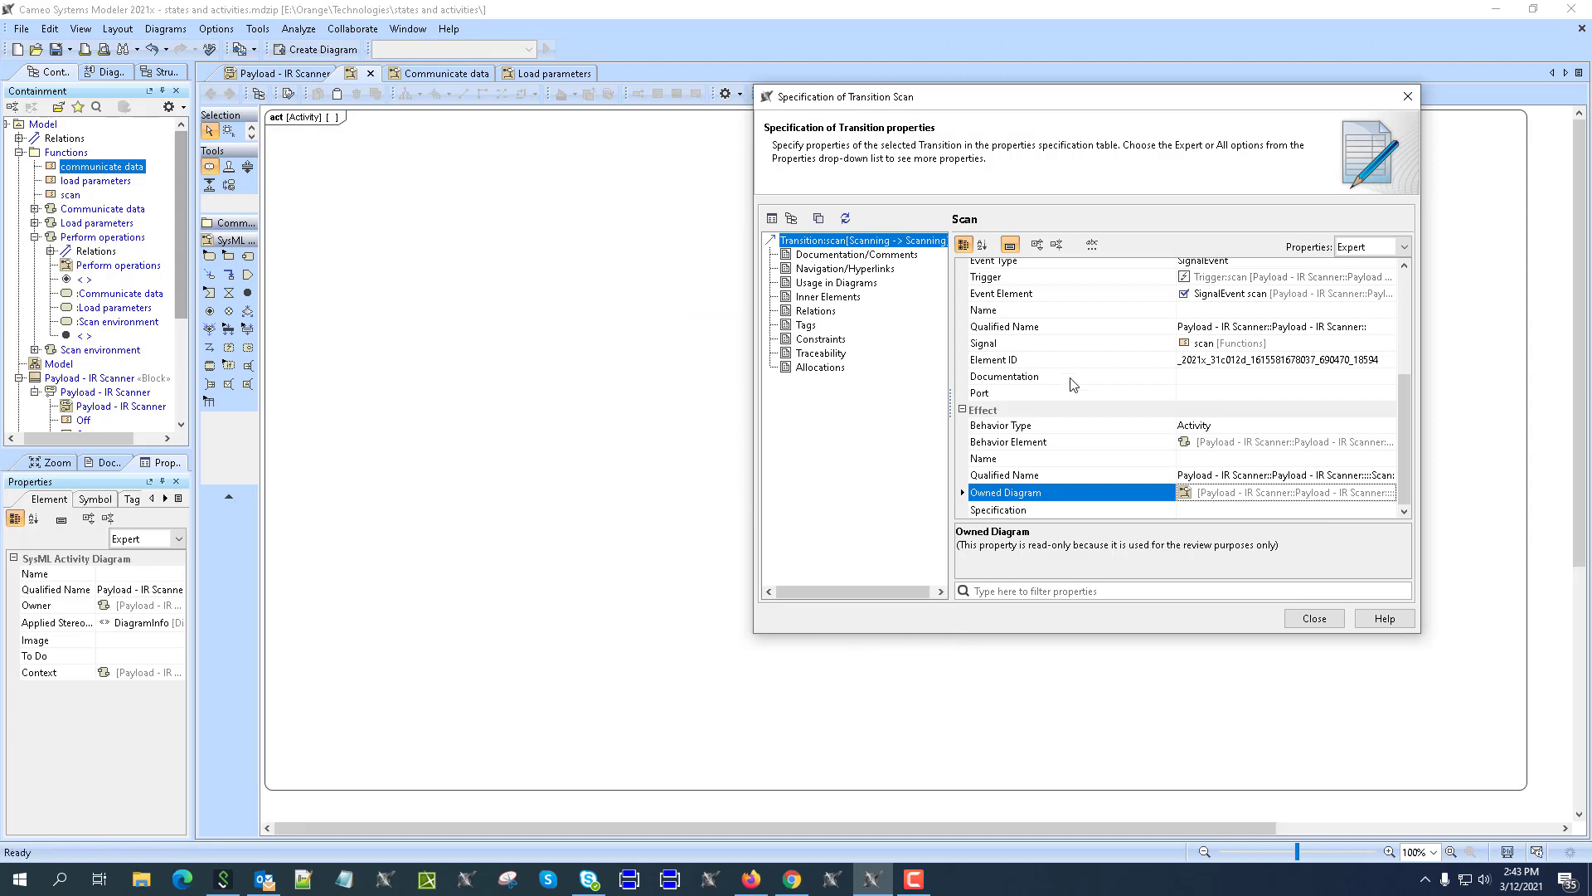
Step: Place the Scan environment activity from Functions in the Scan effect's diagram as a call behavior action, and close the specification and diagram
{"action": "scroll", "coordinate": [1074, 384], "scroll_direction": "up", "scroll_amount": 4}
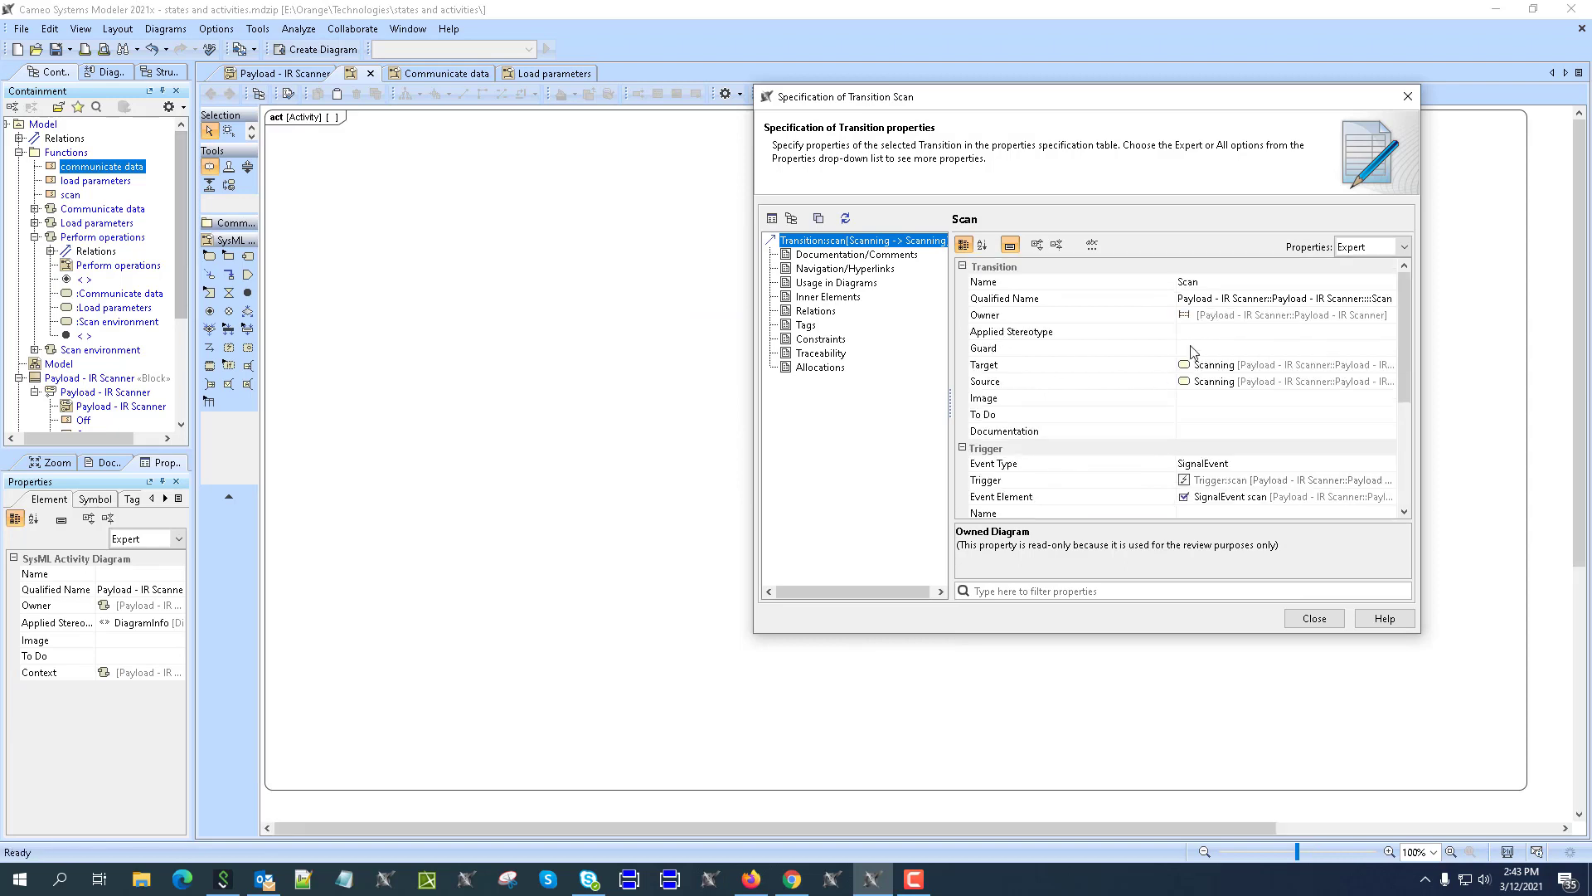
{"action": "left_click", "coordinate": [35, 238]}
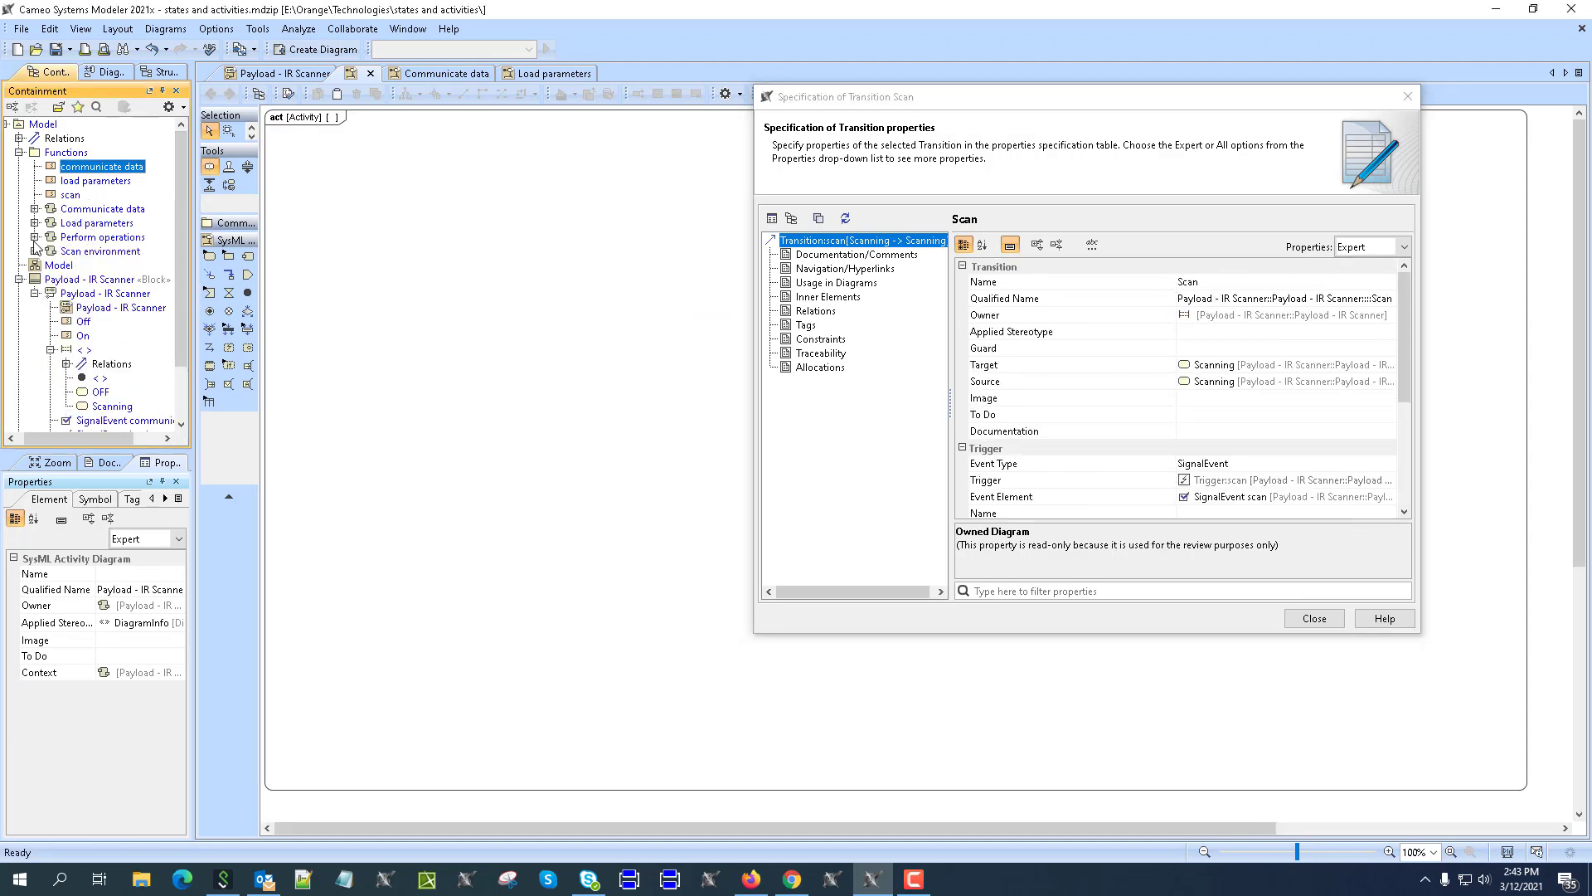
{"action": "left_click_drag", "start_coordinate": [73, 253], "coordinate": [402, 144]}
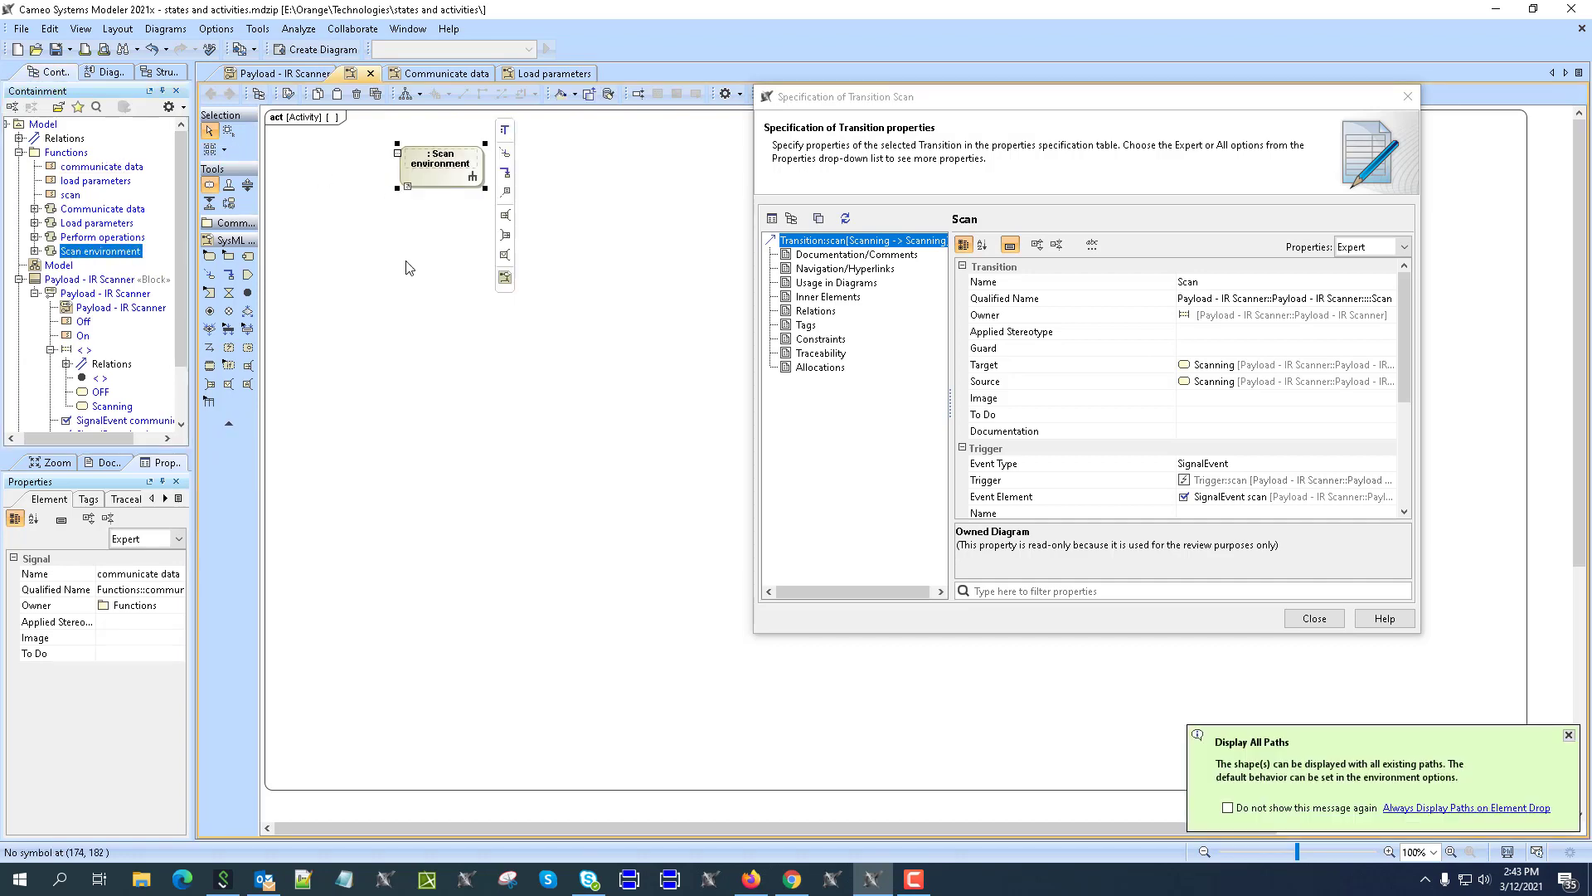
{"action": "left_click", "coordinate": [1407, 96]}
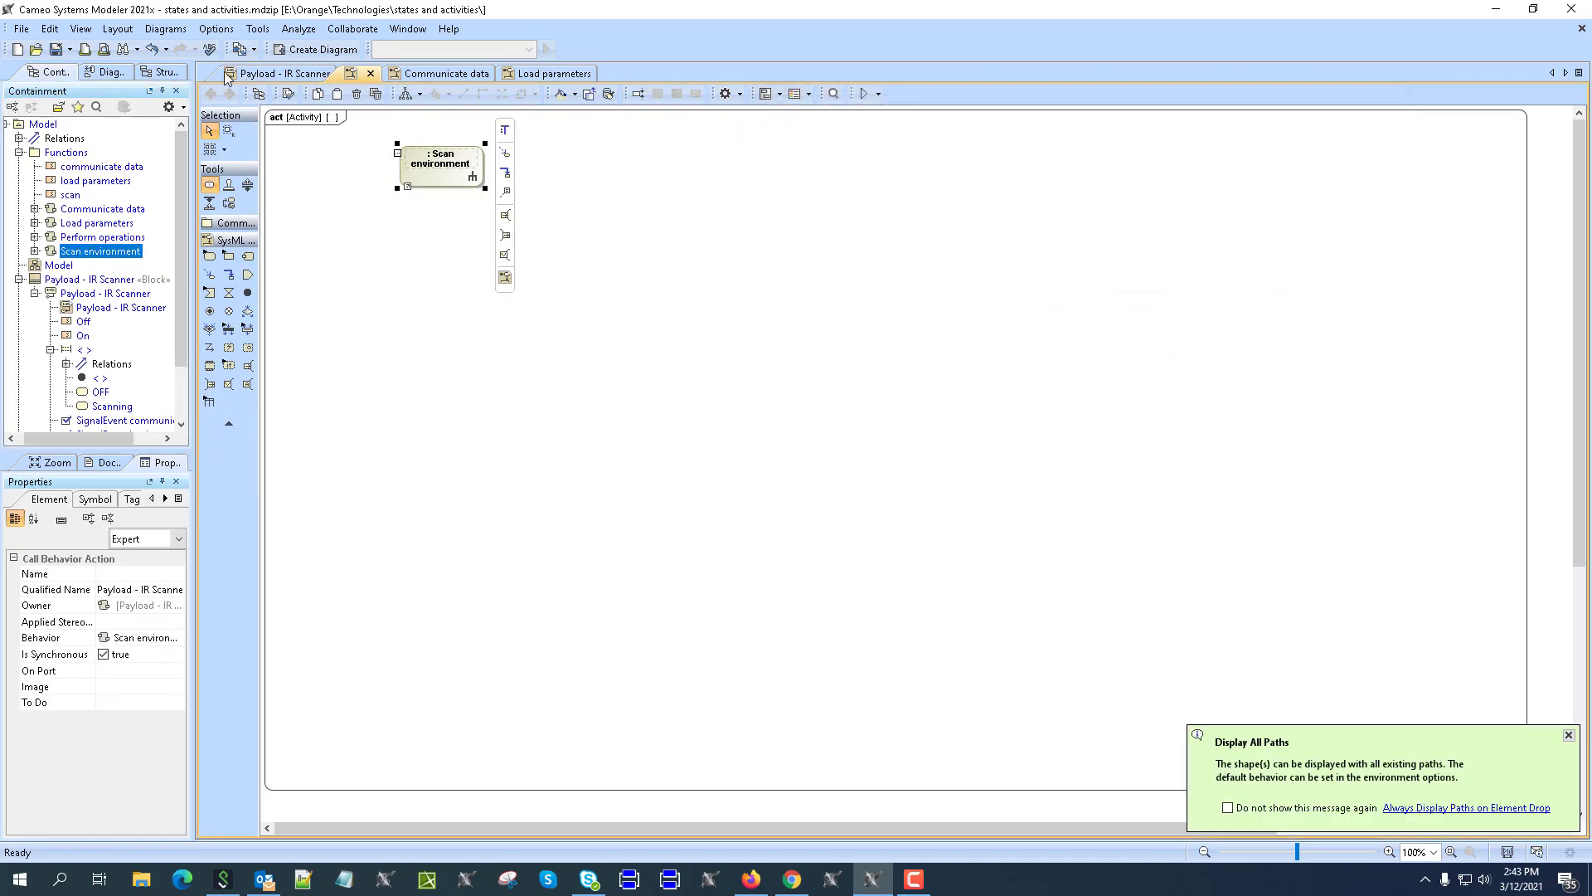
{"action": "left_click", "coordinate": [371, 74]}
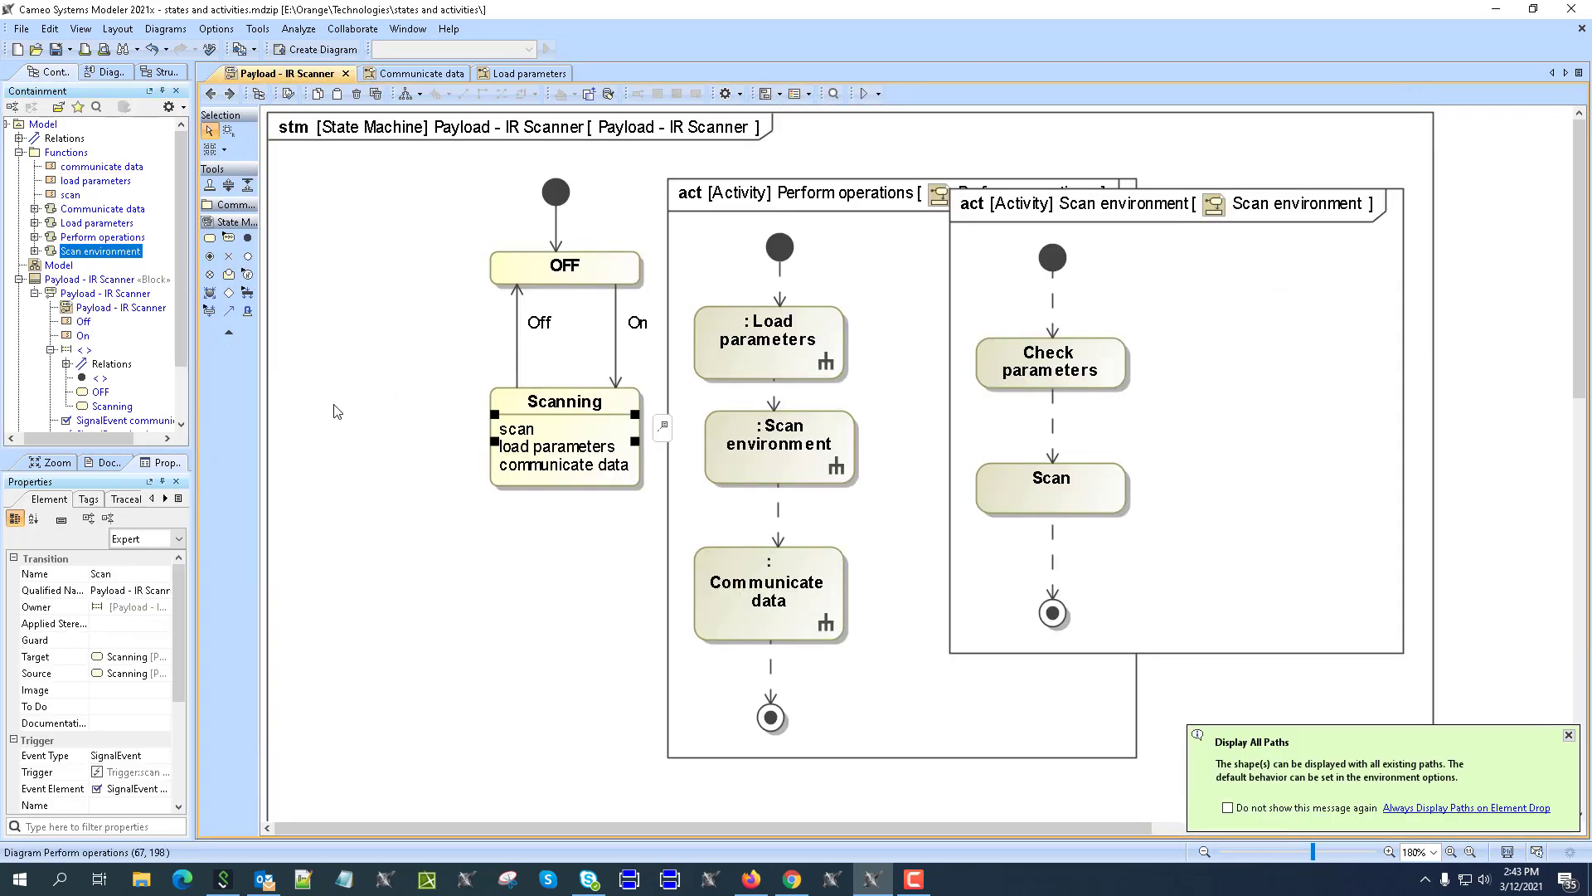
Step: Set the effect behavior type of Scanning's Load parameters internal transition to Activity
{"action": "double_click", "coordinate": [556, 446]}
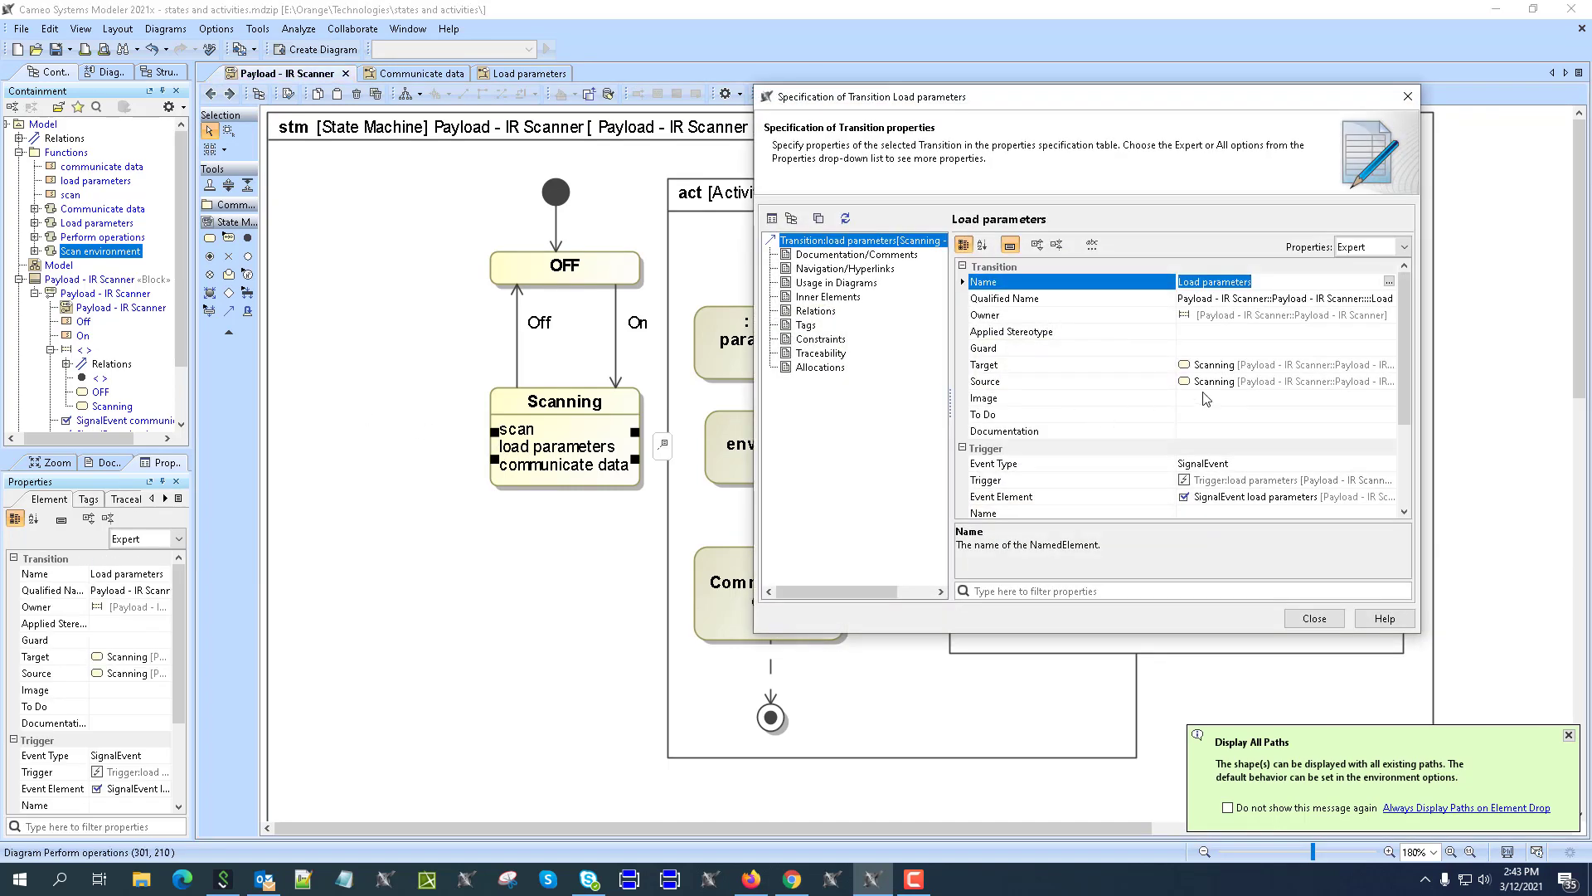
{"action": "left_click", "coordinate": [1219, 493]}
{"action": "left_click", "coordinate": [1219, 508]}
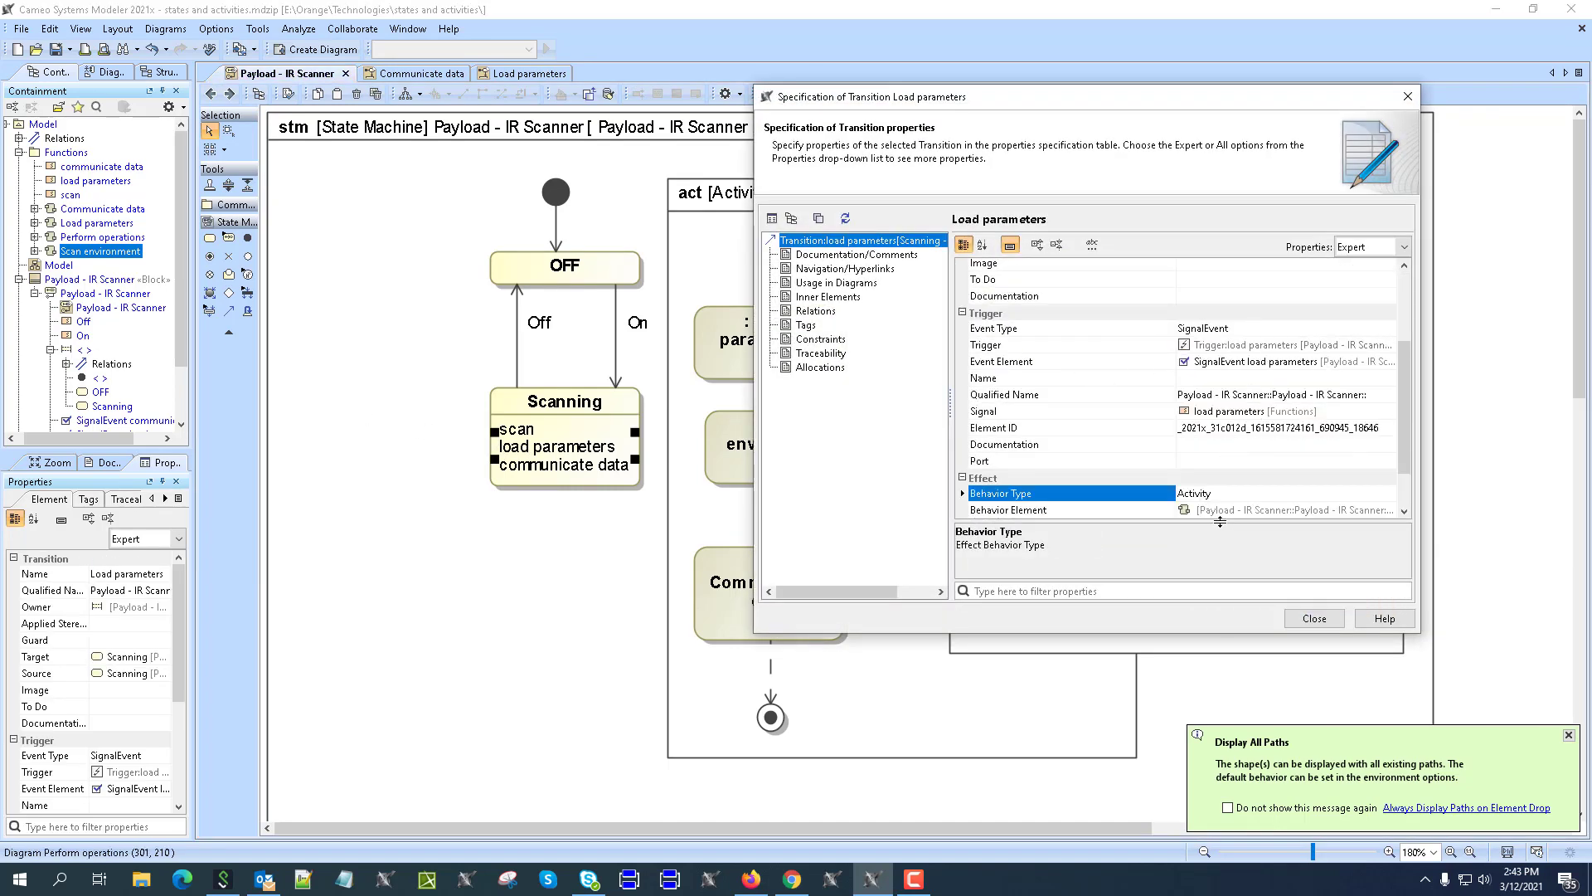
Step: Place the Load parameters activity from Functions in the Load parameters effect's owned diagram, and close the specification and diagram
{"action": "right_click", "coordinate": [1141, 495]}
{"action": "left_click", "coordinate": [1204, 506]}
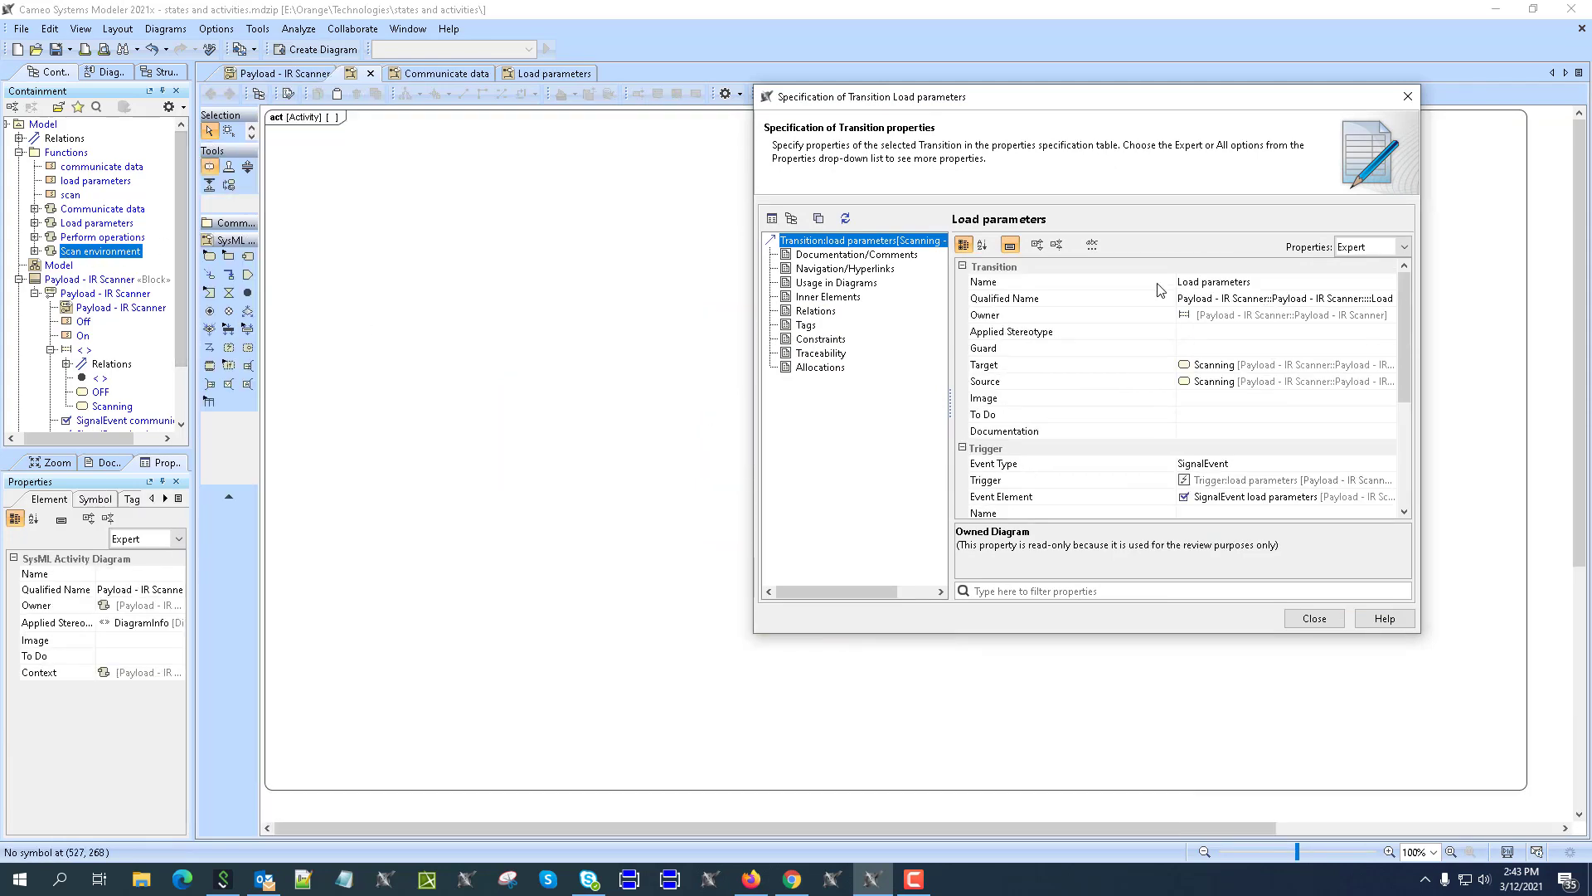
{"action": "left_click_drag", "start_coordinate": [87, 223], "coordinate": [417, 176]}
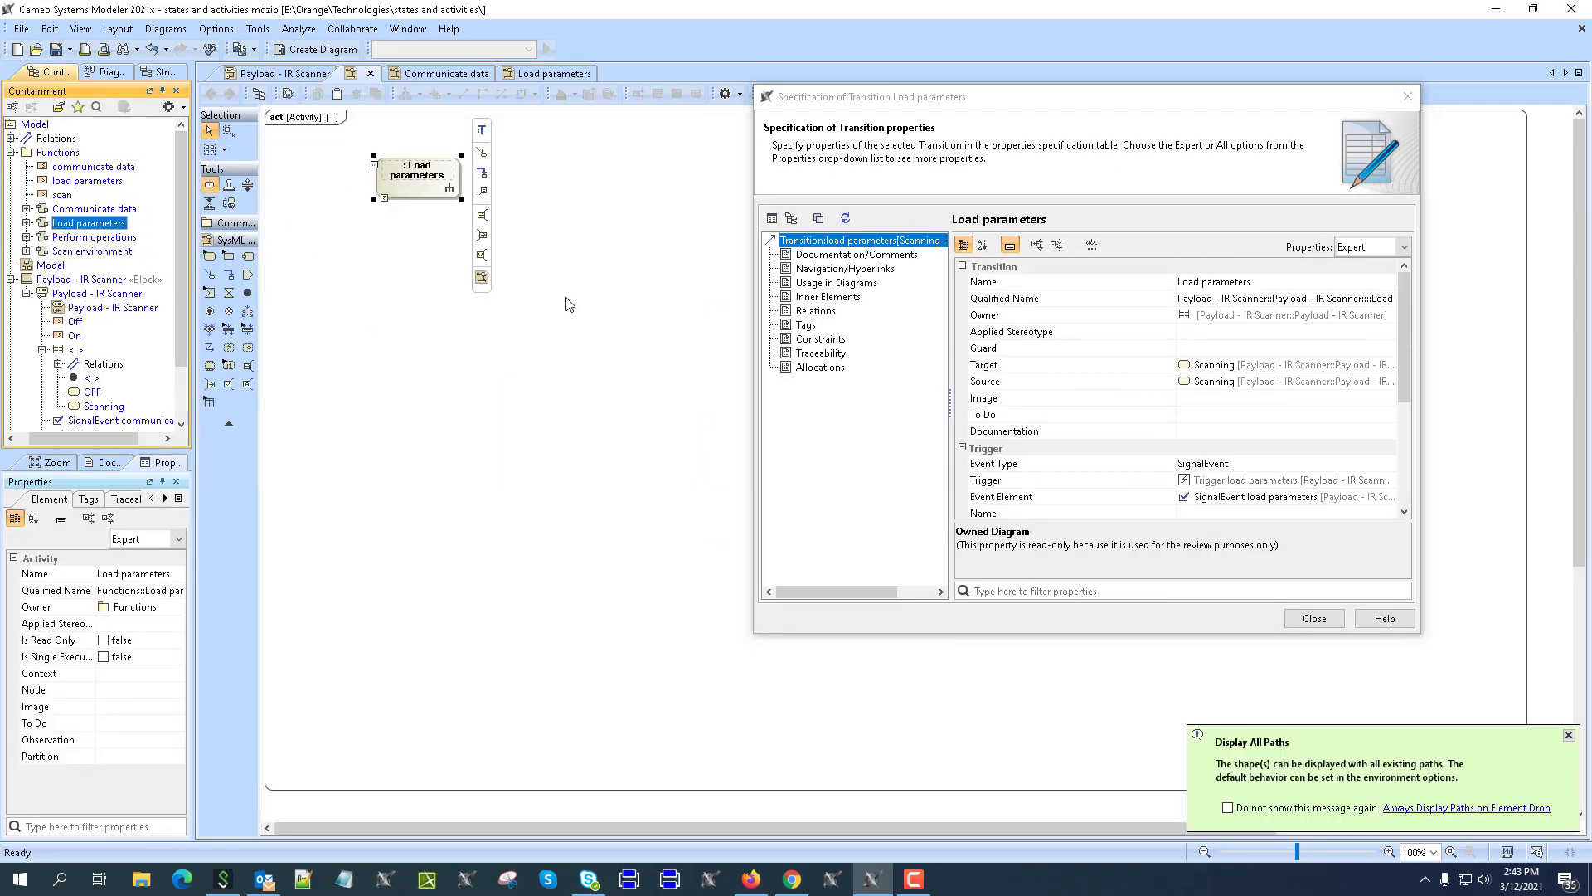
{"action": "key", "text": "Escape"}
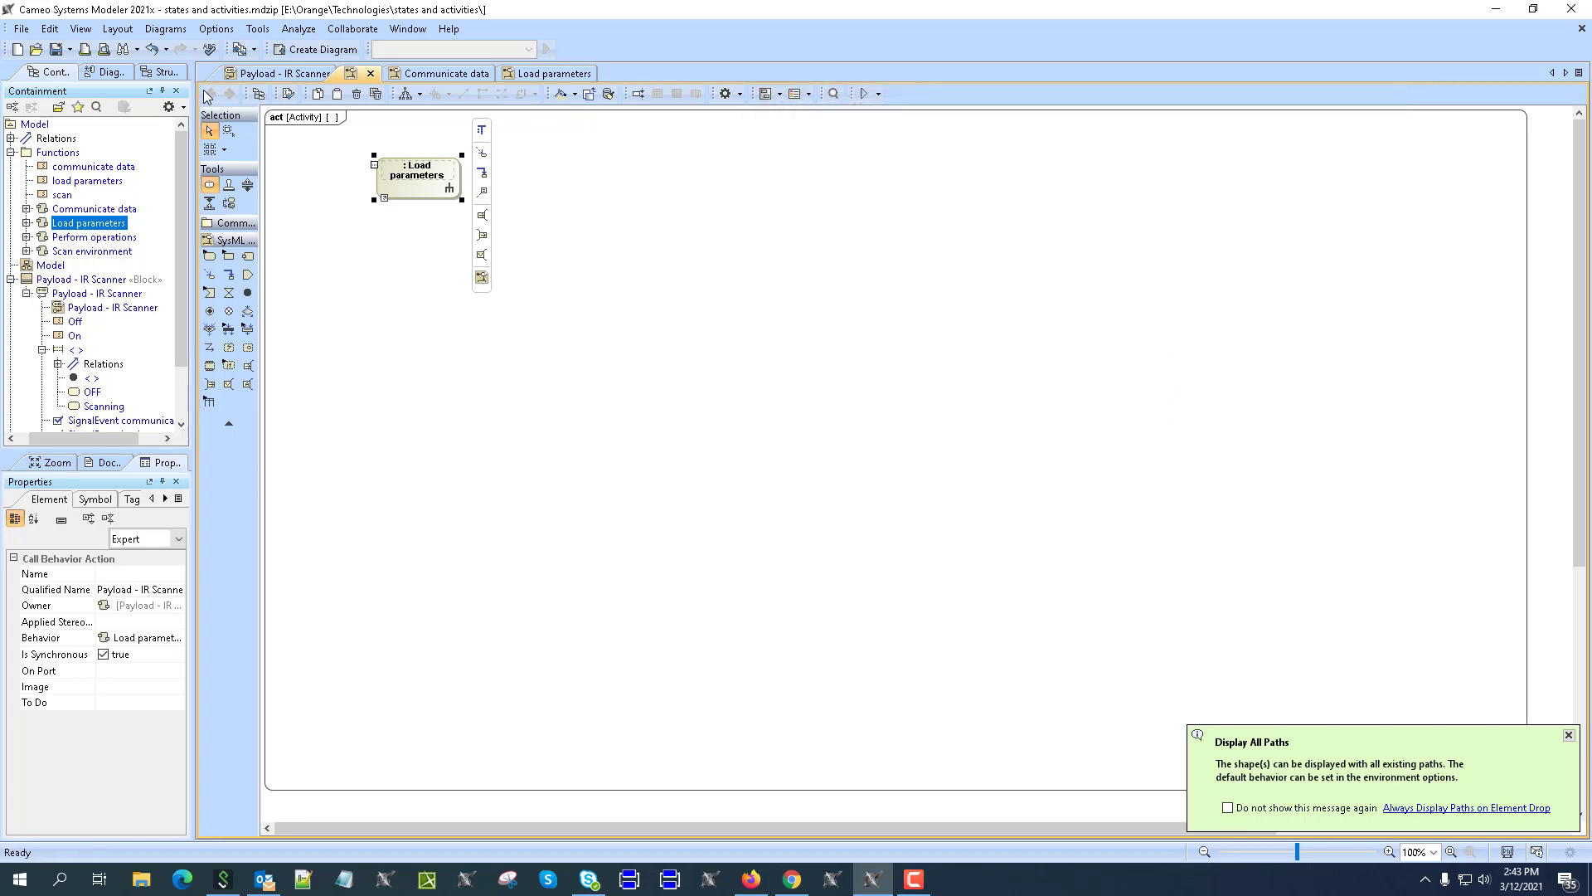
{"action": "left_click", "coordinate": [370, 74]}
Step: Set the effect behavior type of Scanning's Communicate data internal transition to Activity
{"action": "left_click", "coordinate": [556, 447]}
{"action": "double_click", "coordinate": [539, 466]}
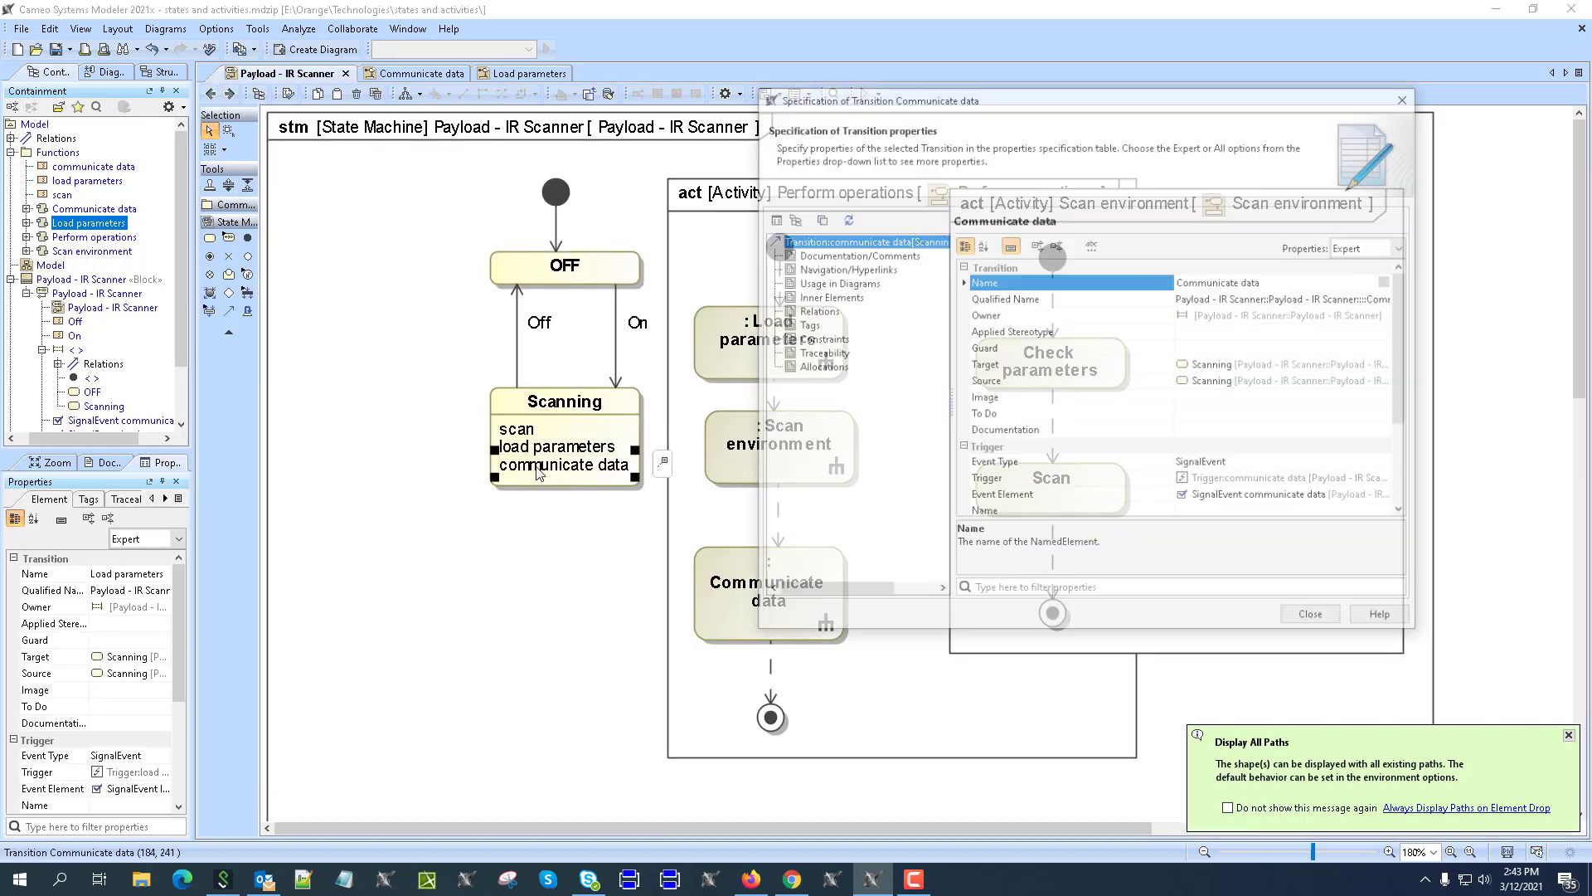
{"action": "scroll", "coordinate": [1150, 427], "scroll_direction": "down", "scroll_amount": 3}
{"action": "left_click", "coordinate": [1225, 495]}
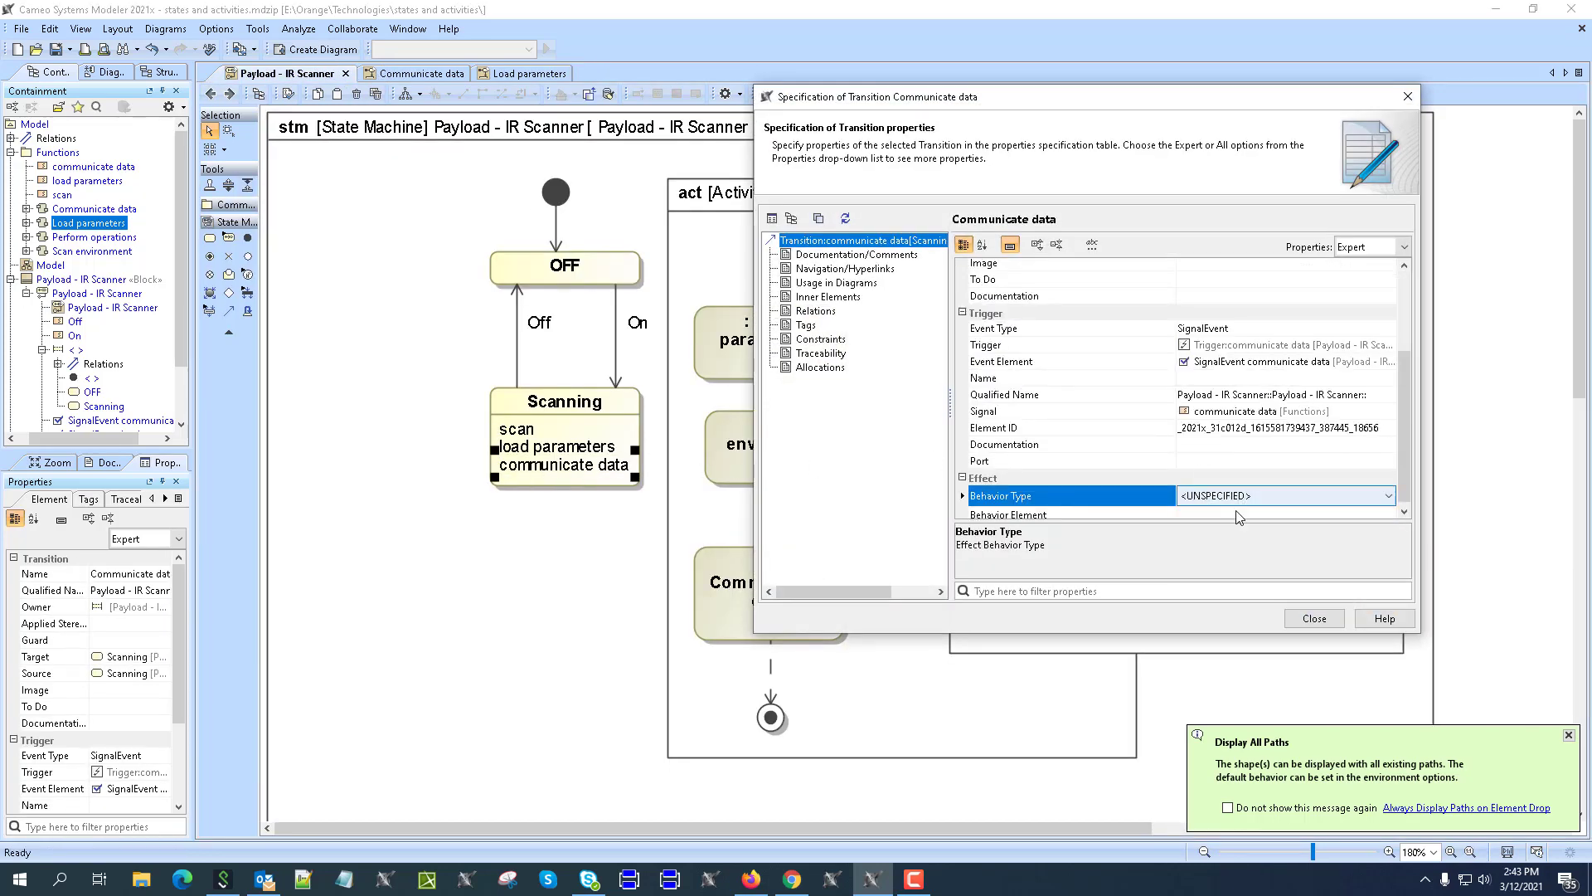
{"action": "left_click", "coordinate": [1238, 497]}
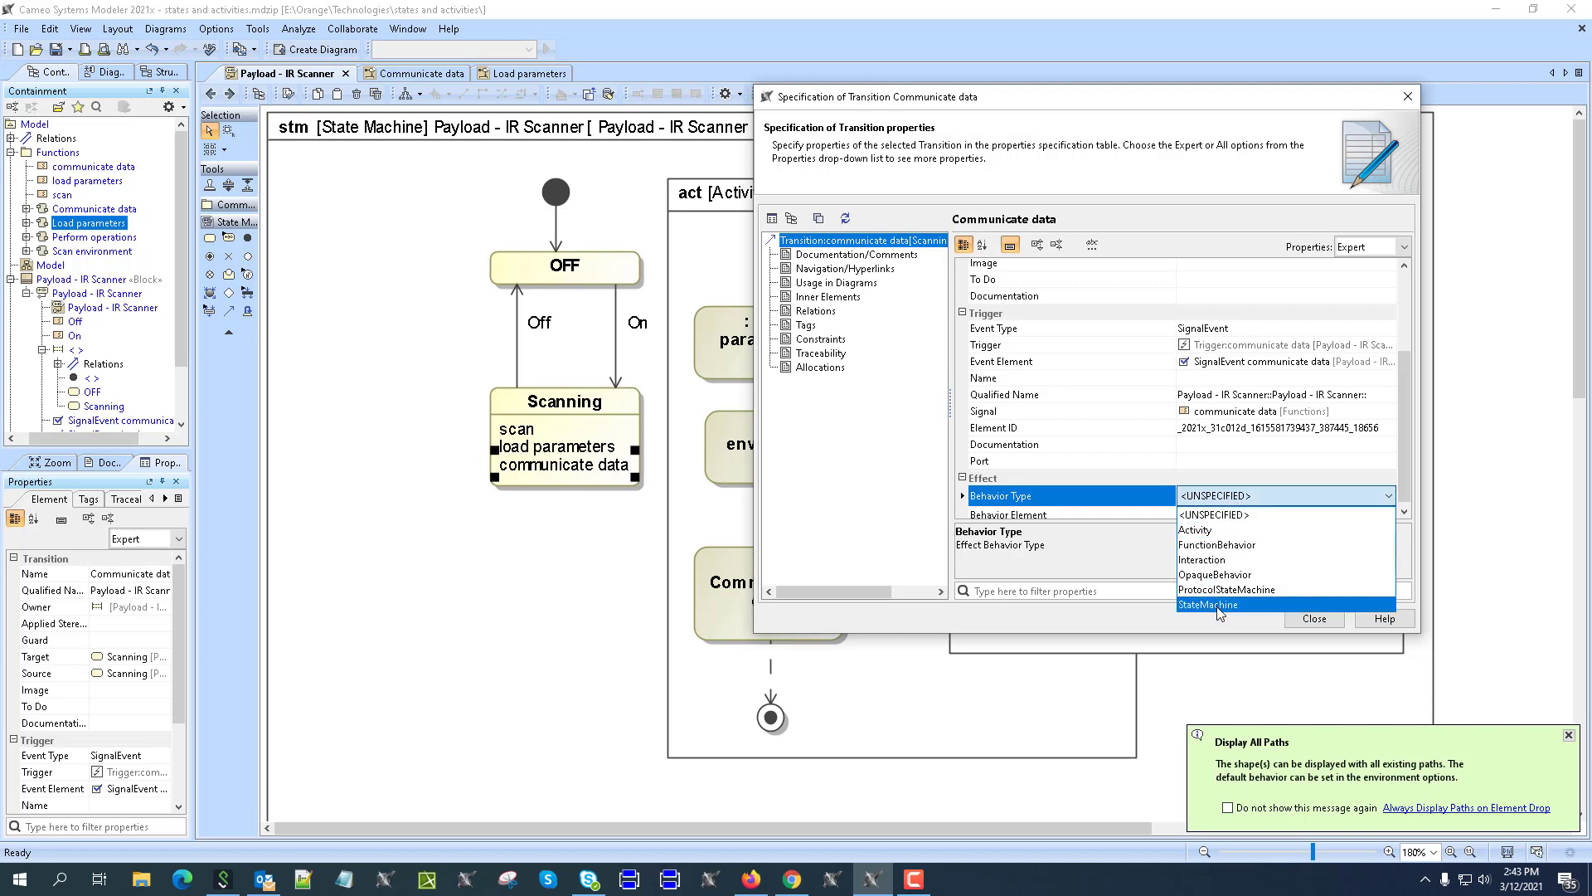
{"action": "left_click", "coordinate": [1219, 530]}
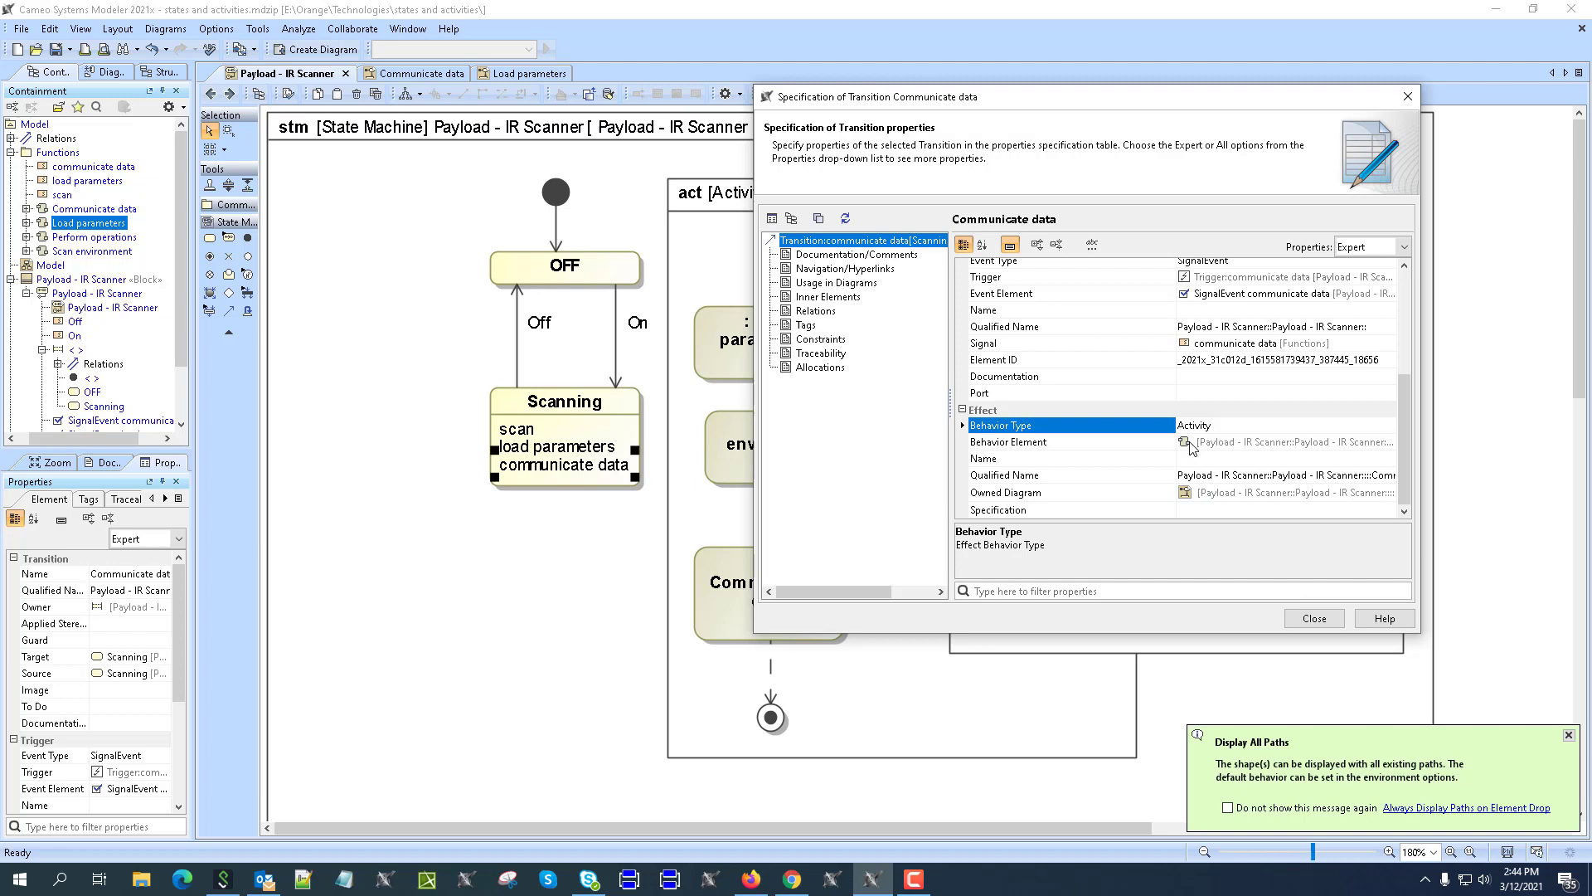
Step: Place the Communicate data activity from Functions in the Communicate data effect's owned diagram, and return to the Payload - IR Scanner state machine diagram
{"action": "left_click", "coordinate": [1161, 495]}
{"action": "right_click", "coordinate": [1161, 496]}
{"action": "left_click", "coordinate": [1215, 504]}
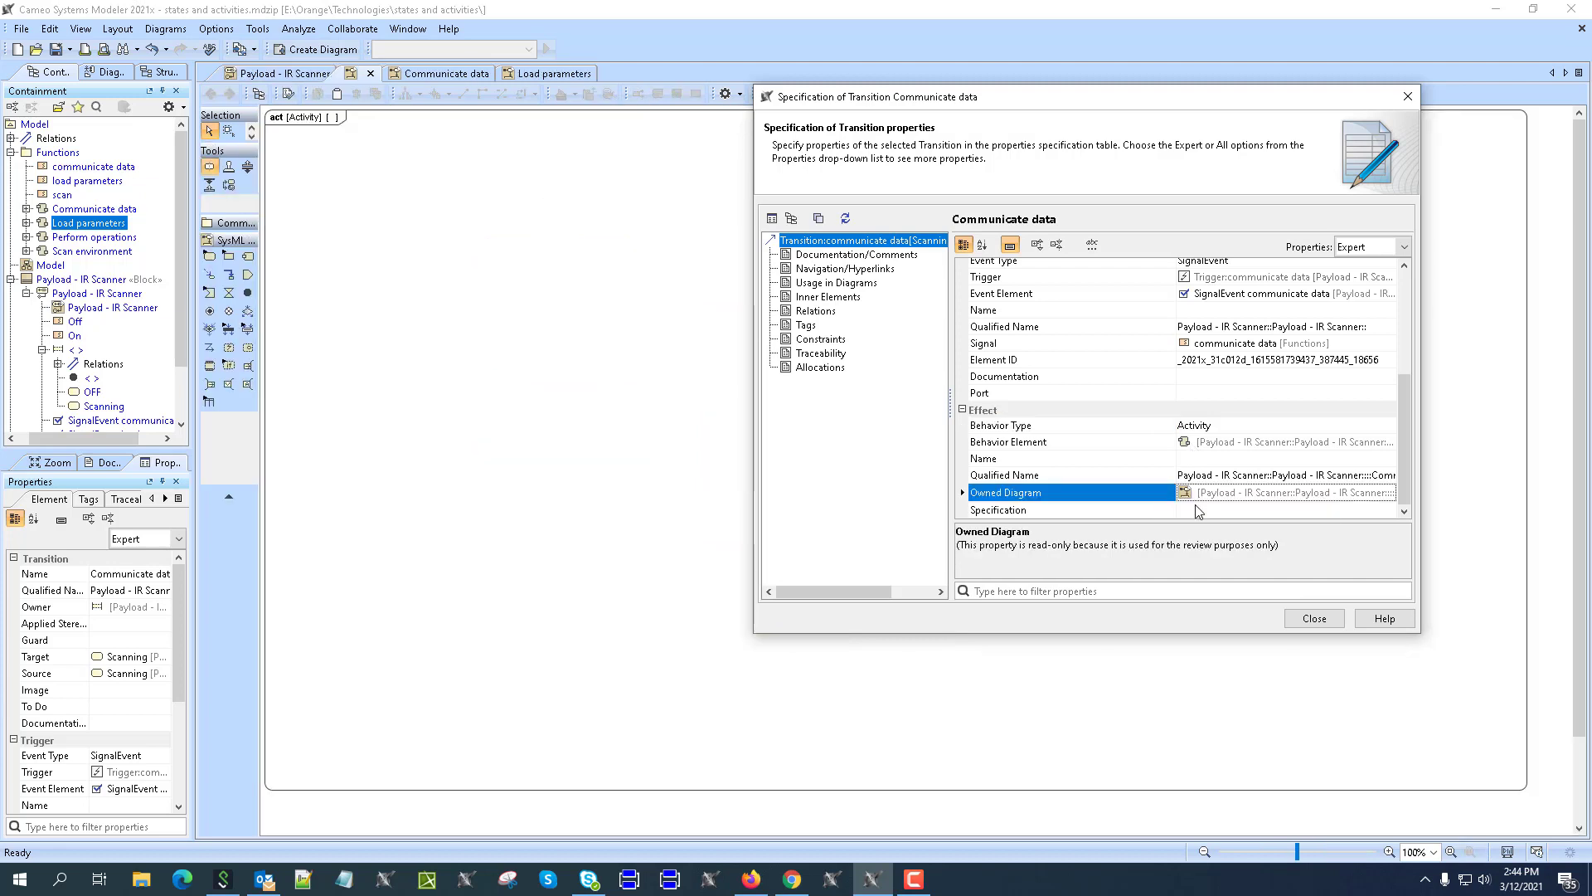
{"action": "left_click_drag", "start_coordinate": [336, 171], "coordinate": [339, 168]}
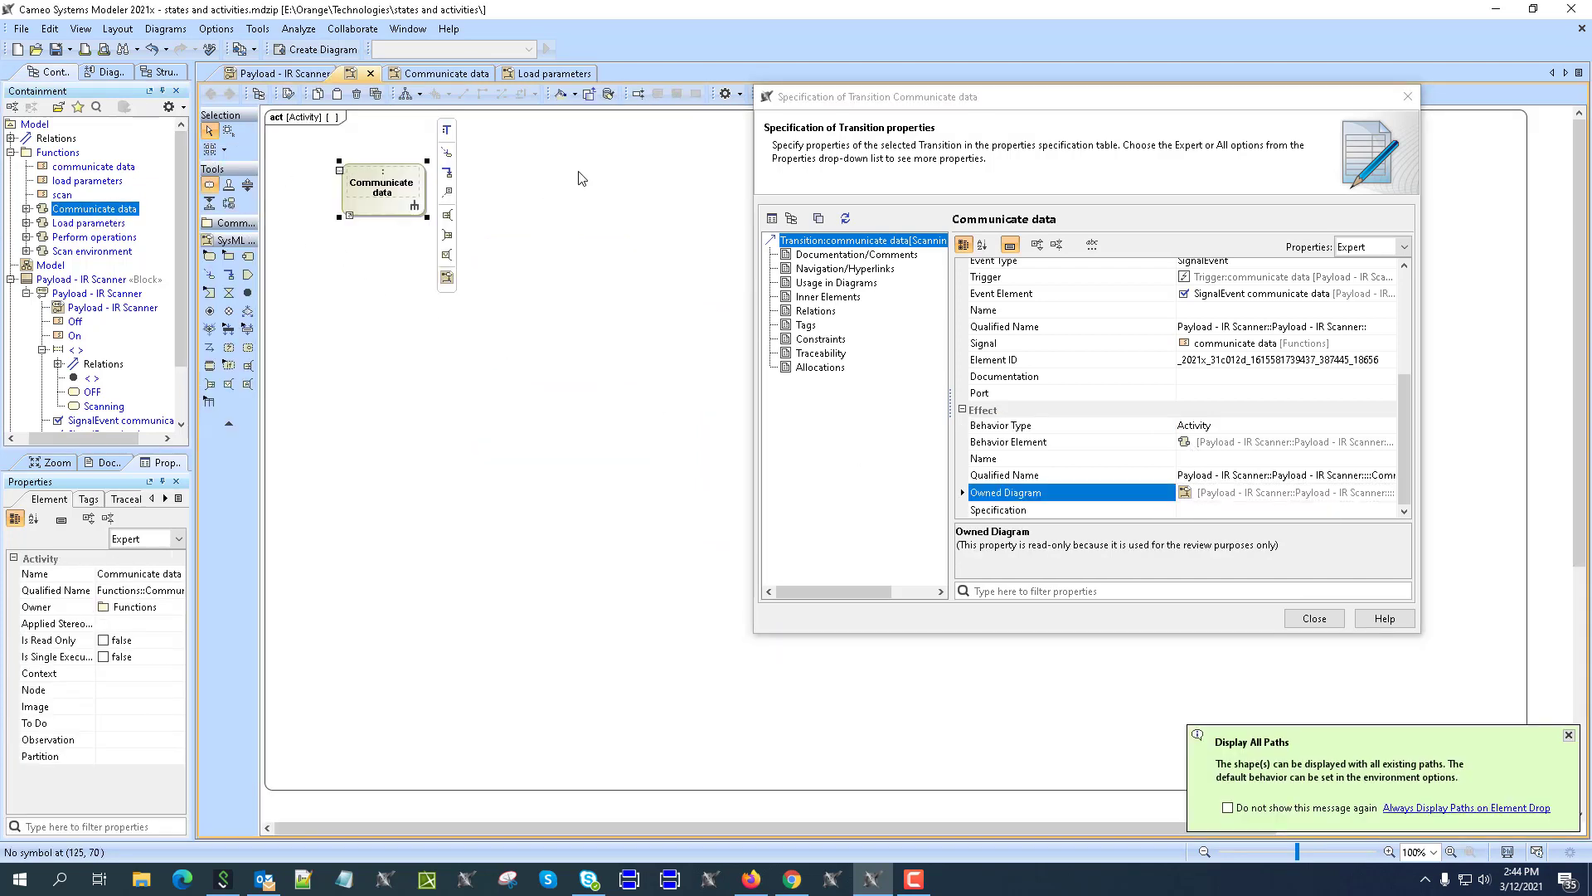
{"action": "left_click", "coordinate": [251, 74]}
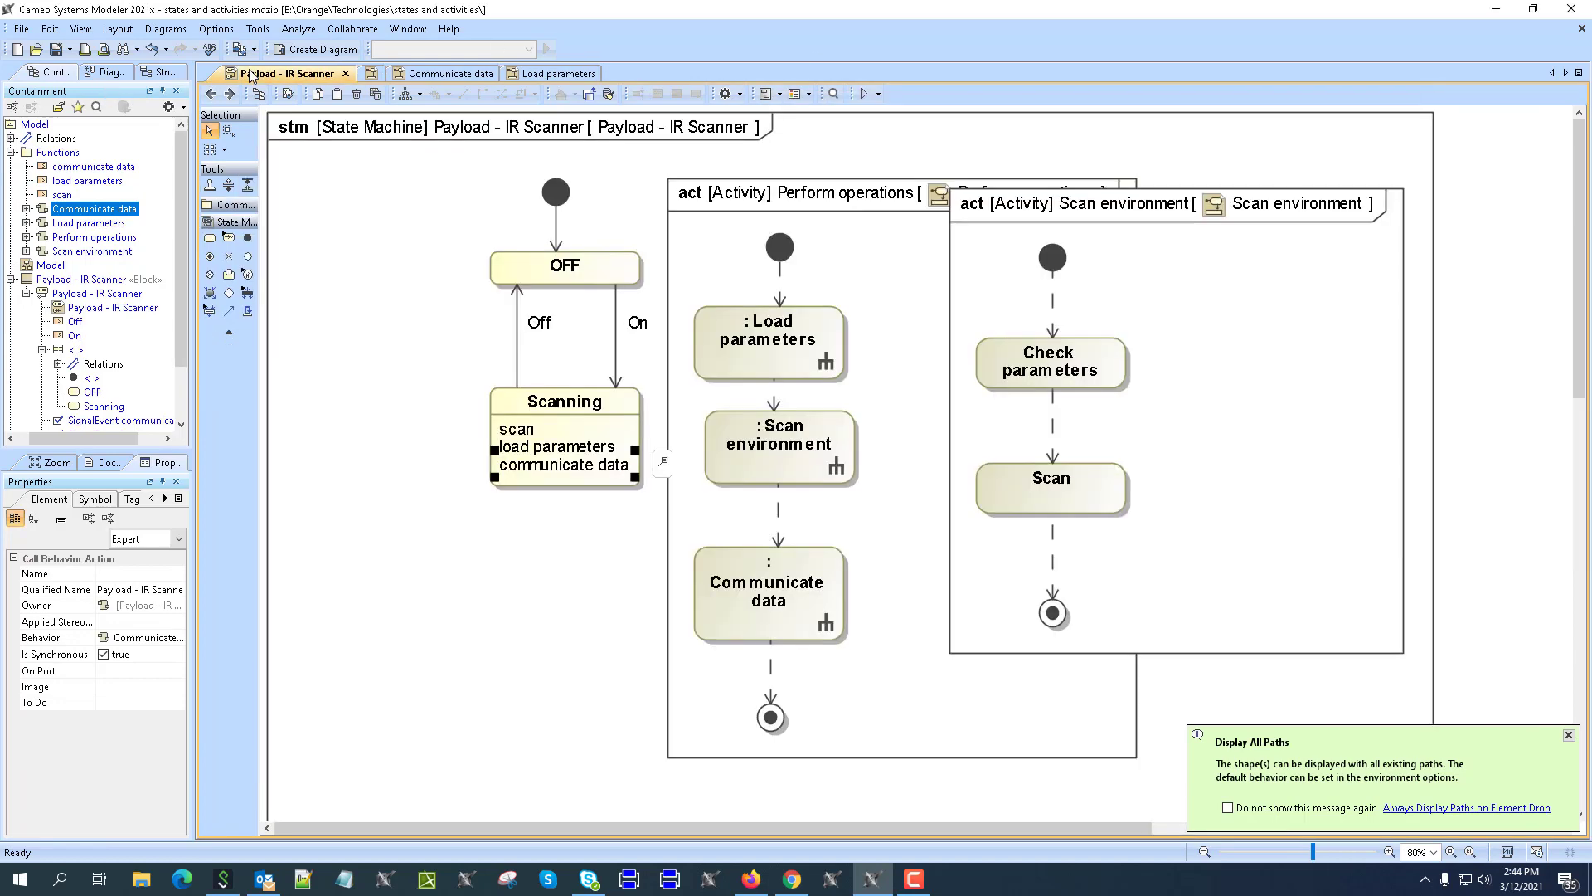
Step: Delete the Perform operations activity from Functions and reposition the Scan environment diagram frame beside the OFF and Scanning states
{"action": "left_click_drag", "start_coordinate": [1102, 355], "coordinate": [1232, 345]}
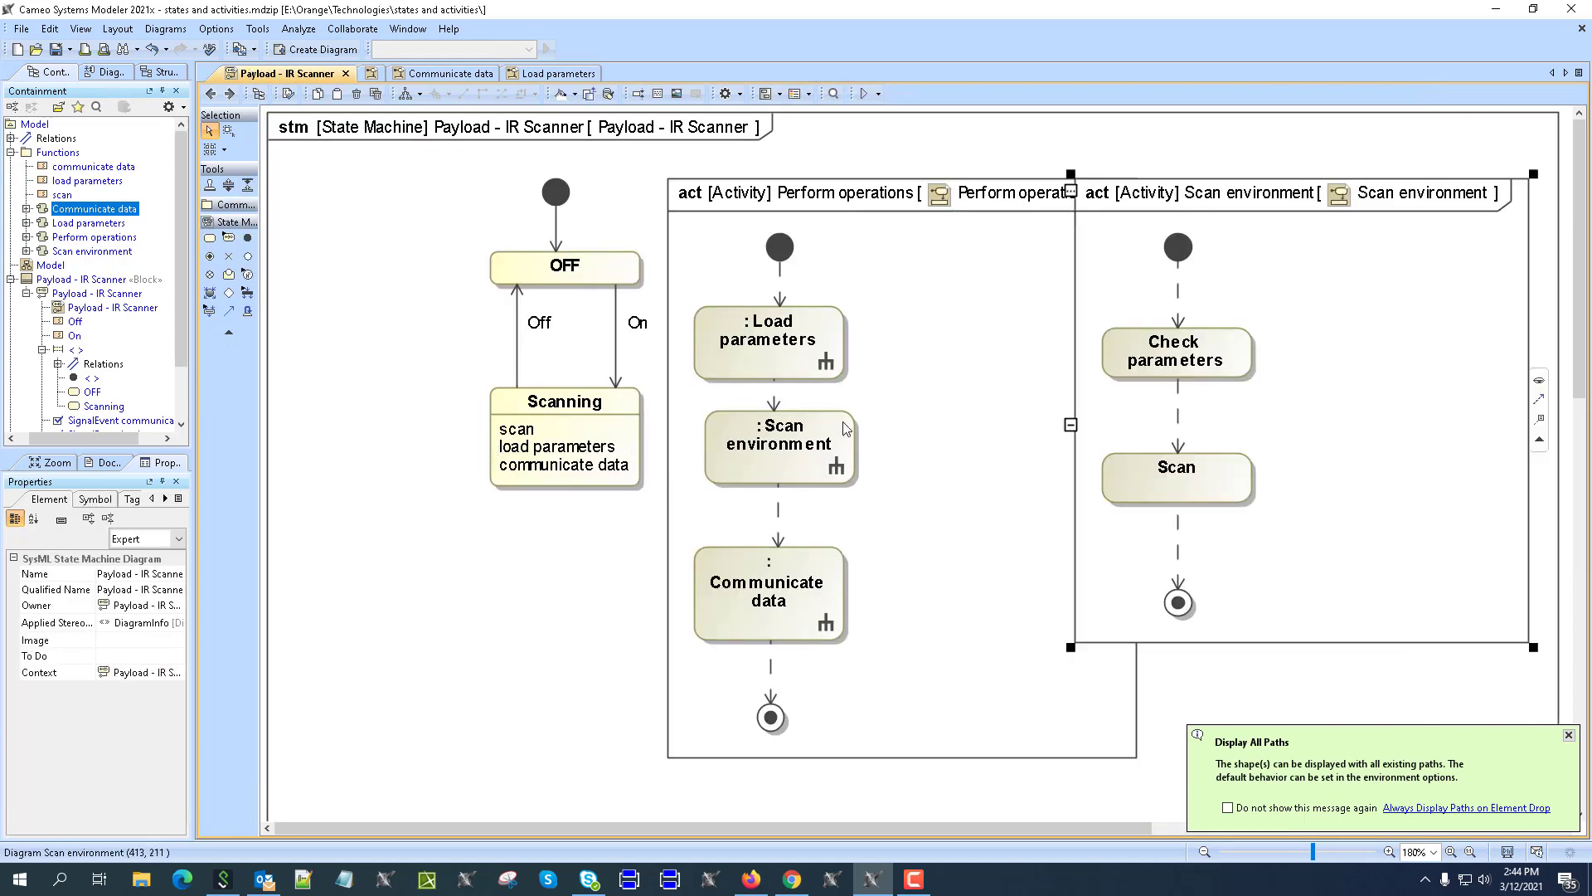
{"action": "left_click", "coordinate": [901, 318]}
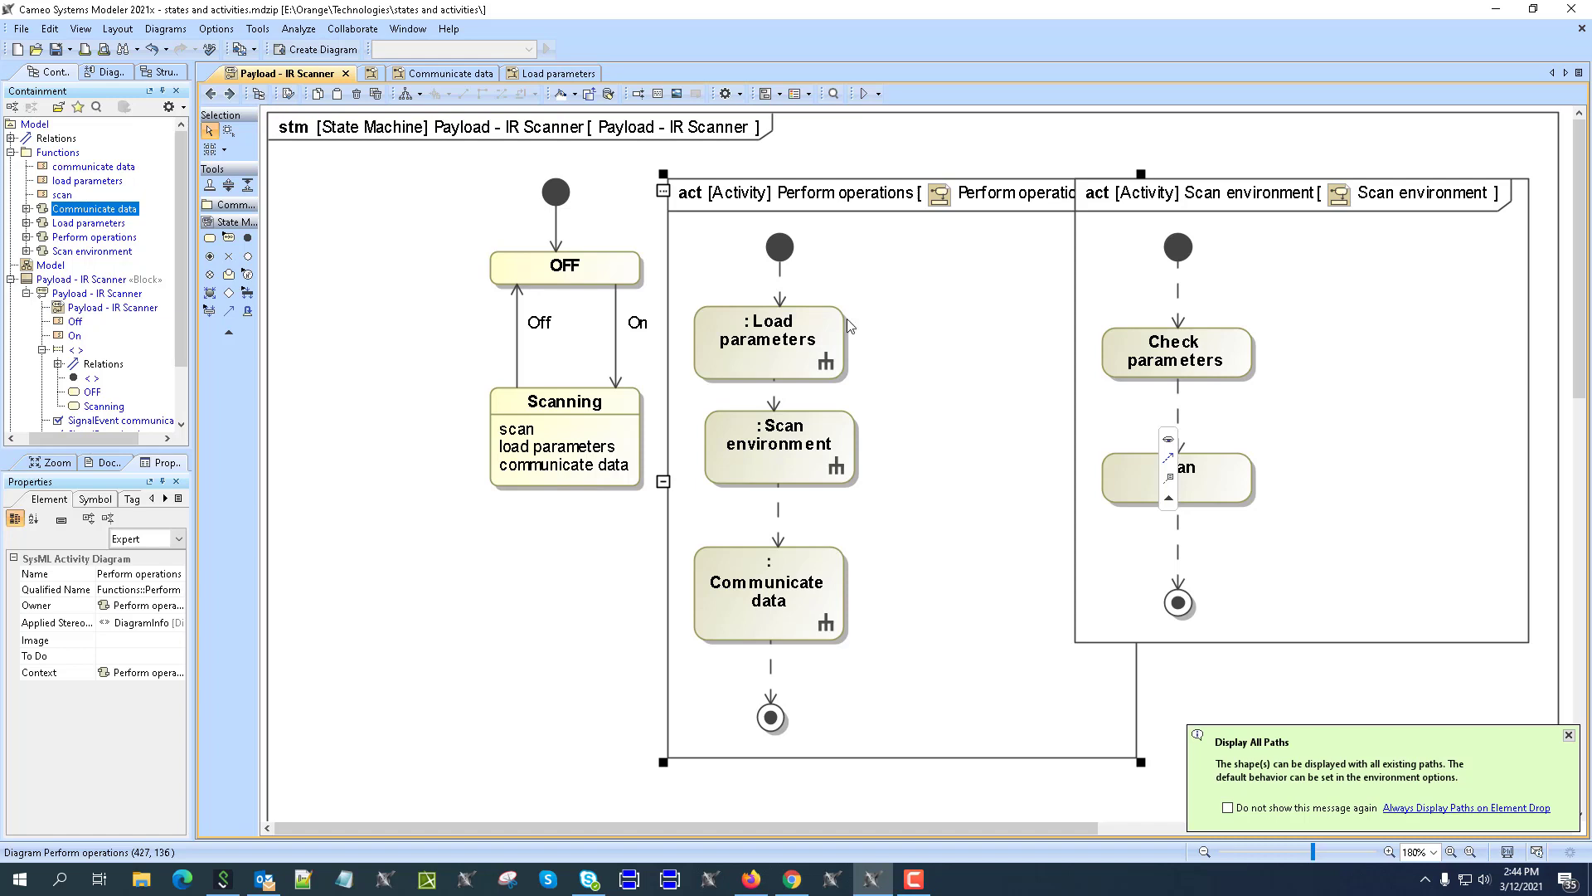
{"action": "left_click", "coordinate": [87, 251]}
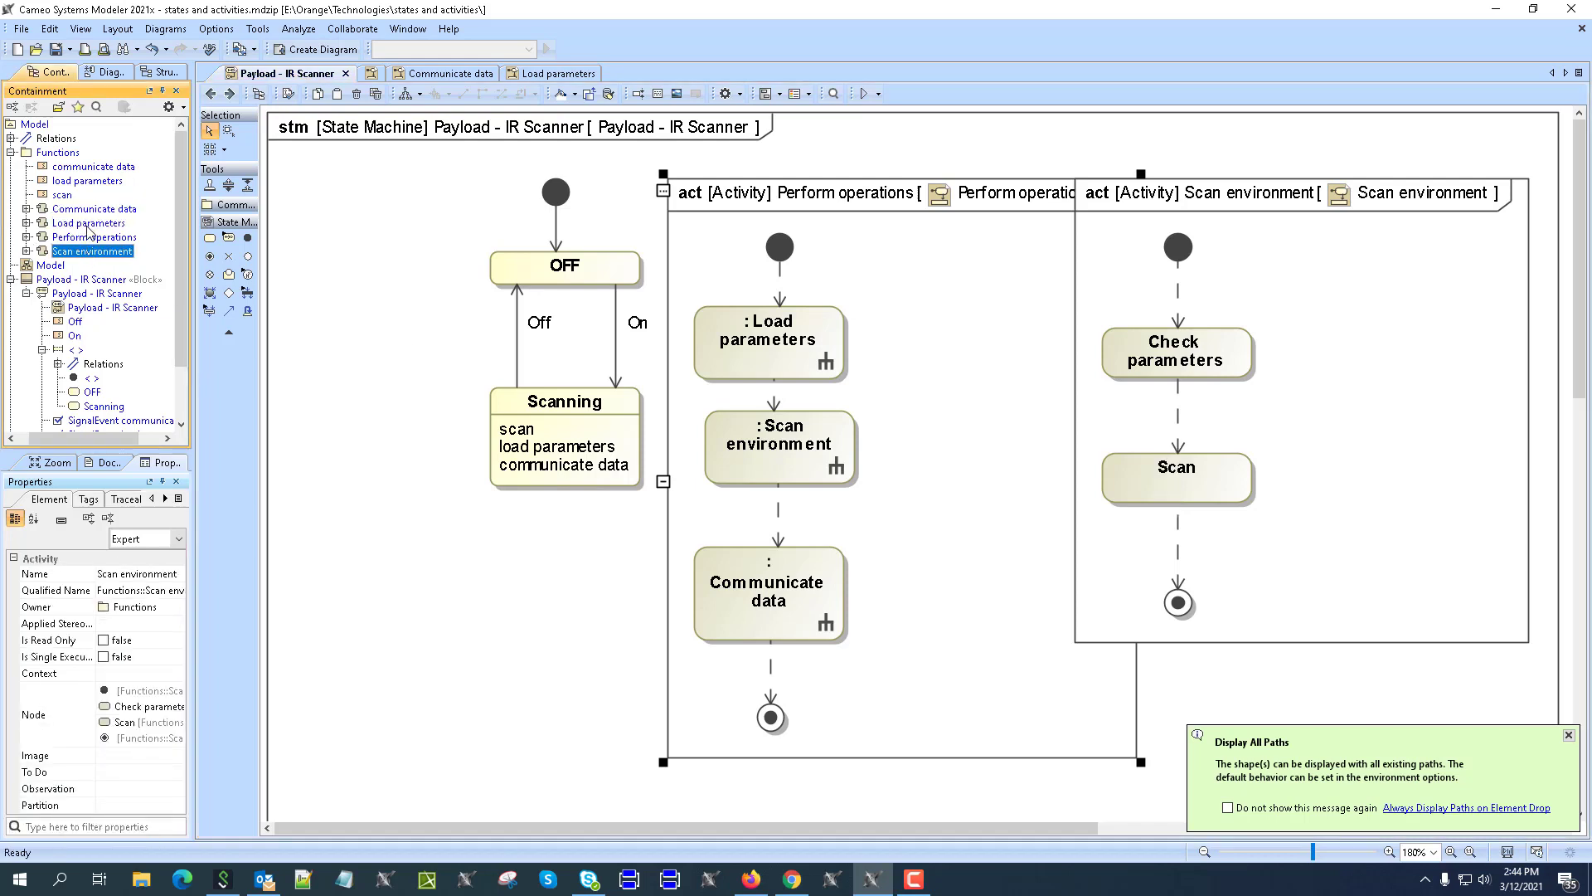
{"action": "left_click", "coordinate": [89, 238]}
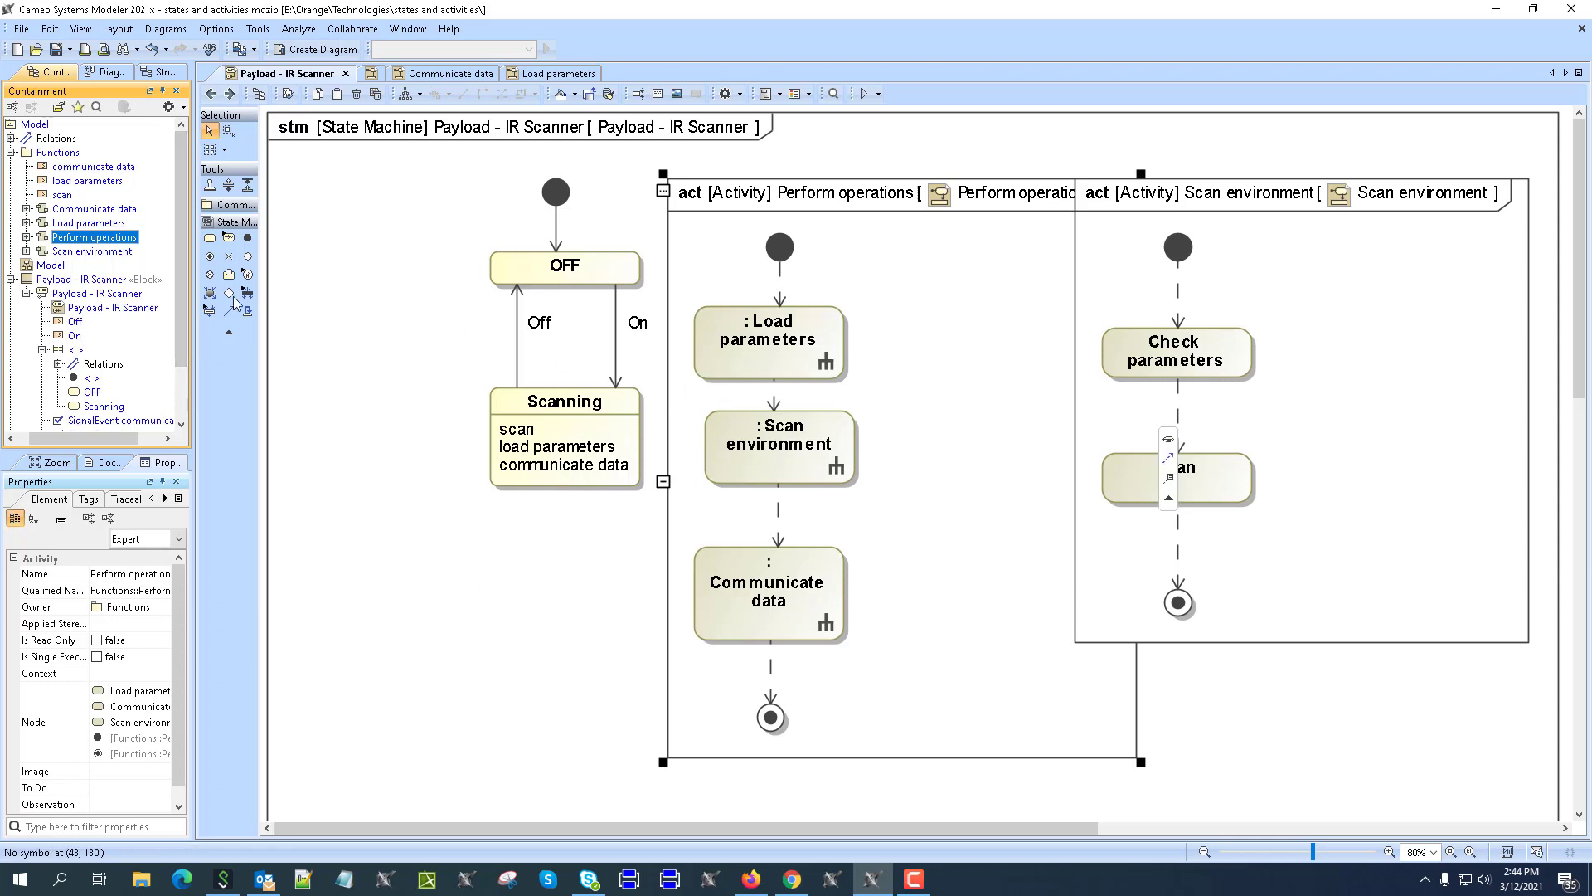
{"action": "key", "text": "Delete"}
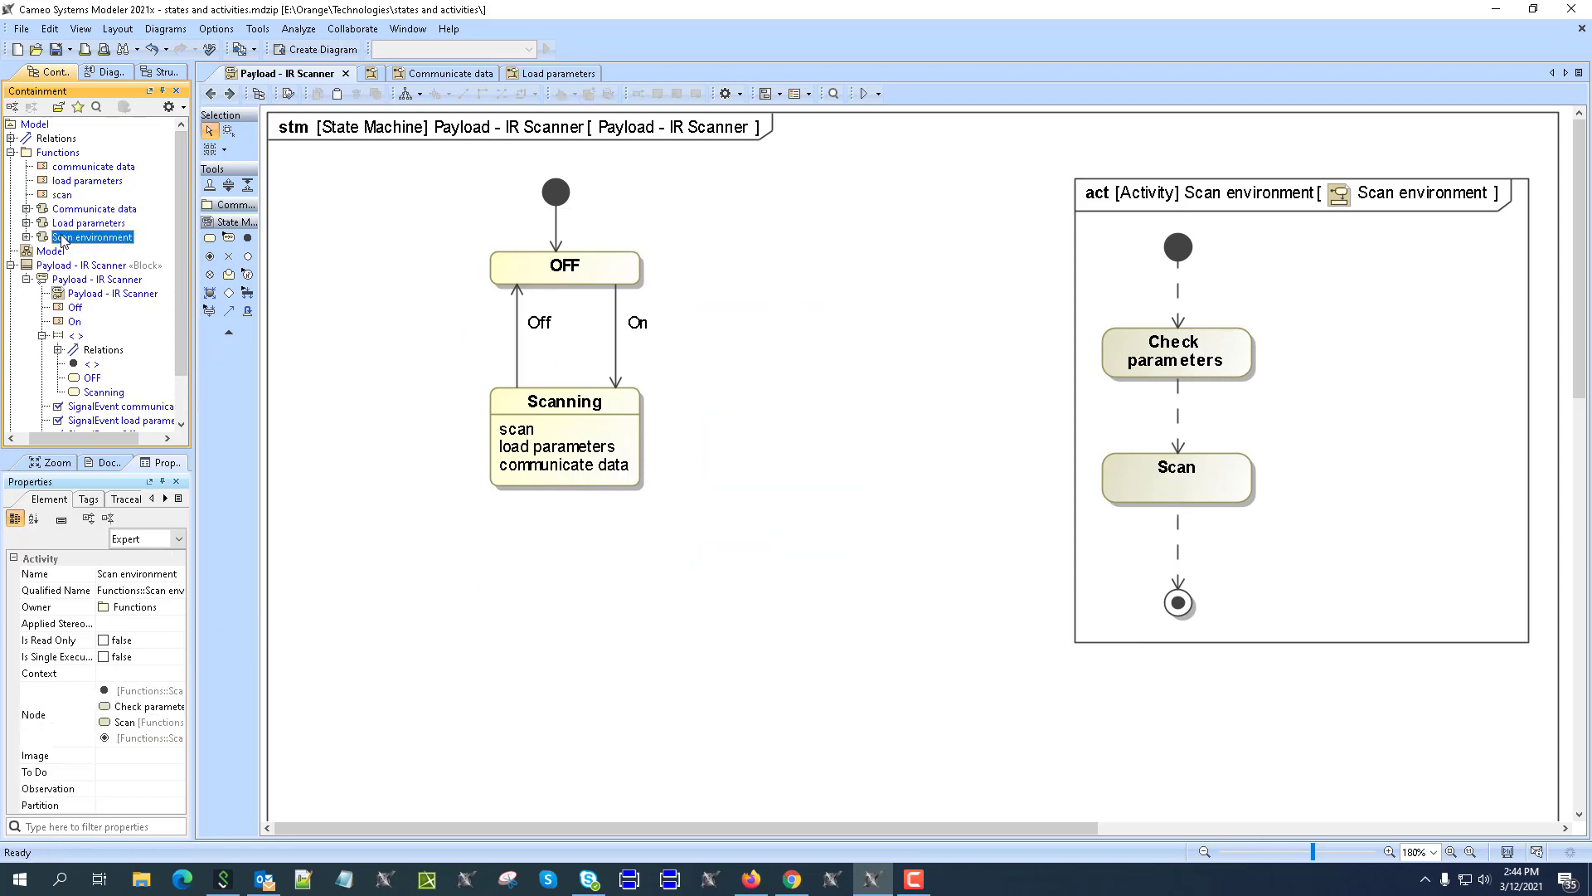
{"action": "left_click_drag", "start_coordinate": [58, 235], "coordinate": [978, 456]}
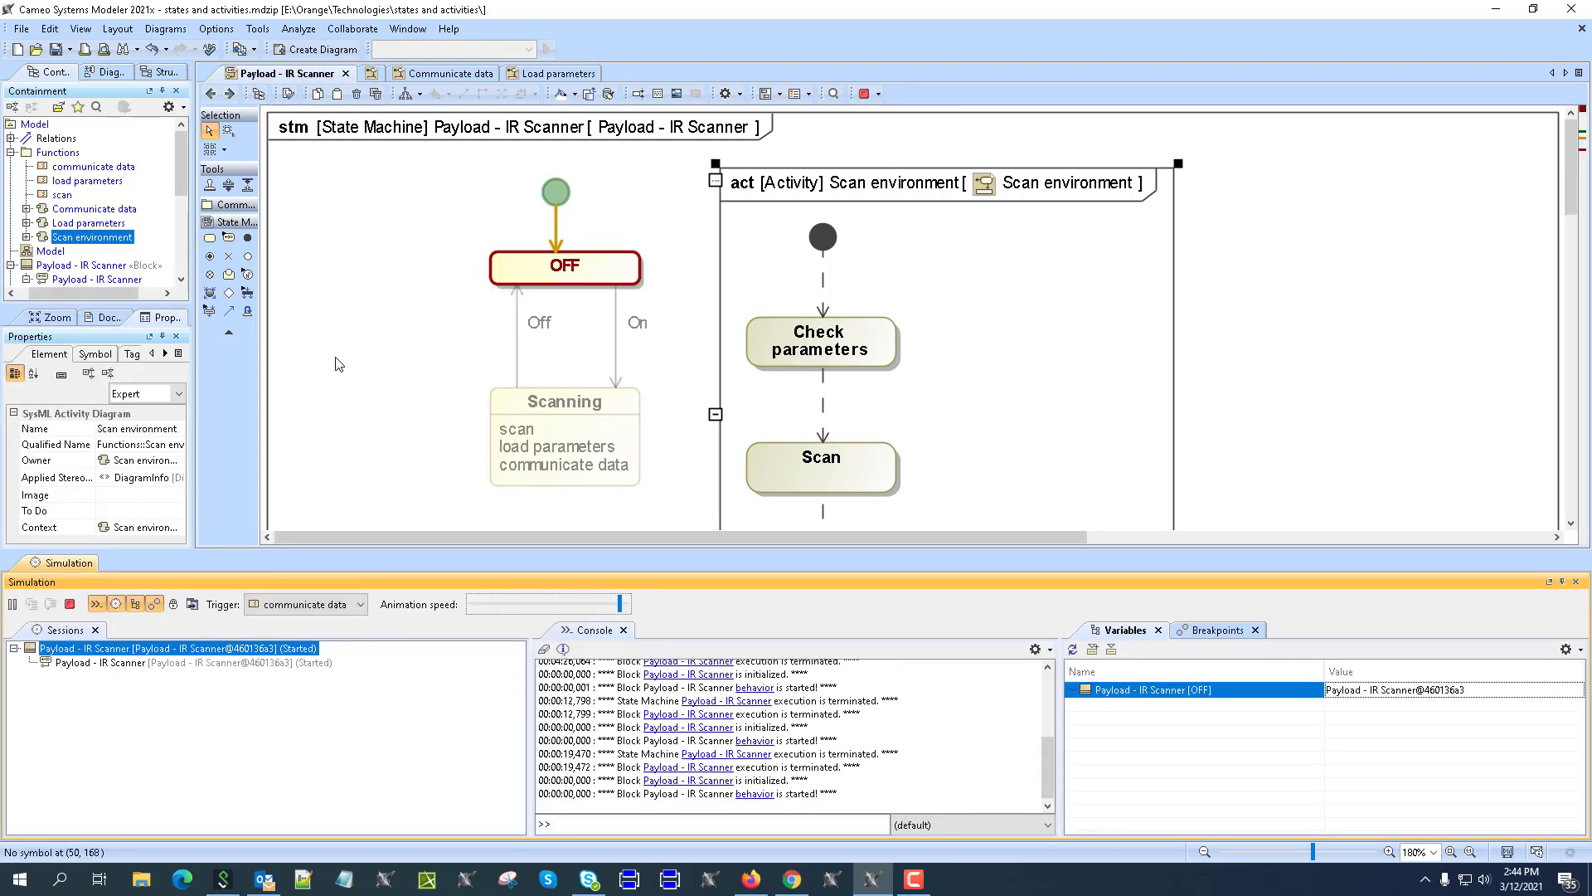
Step: Send the On signal to the running Payload - IR Scanner simulation
{"action": "left_click", "coordinate": [275, 605]}
{"action": "left_click", "coordinate": [273, 671]}
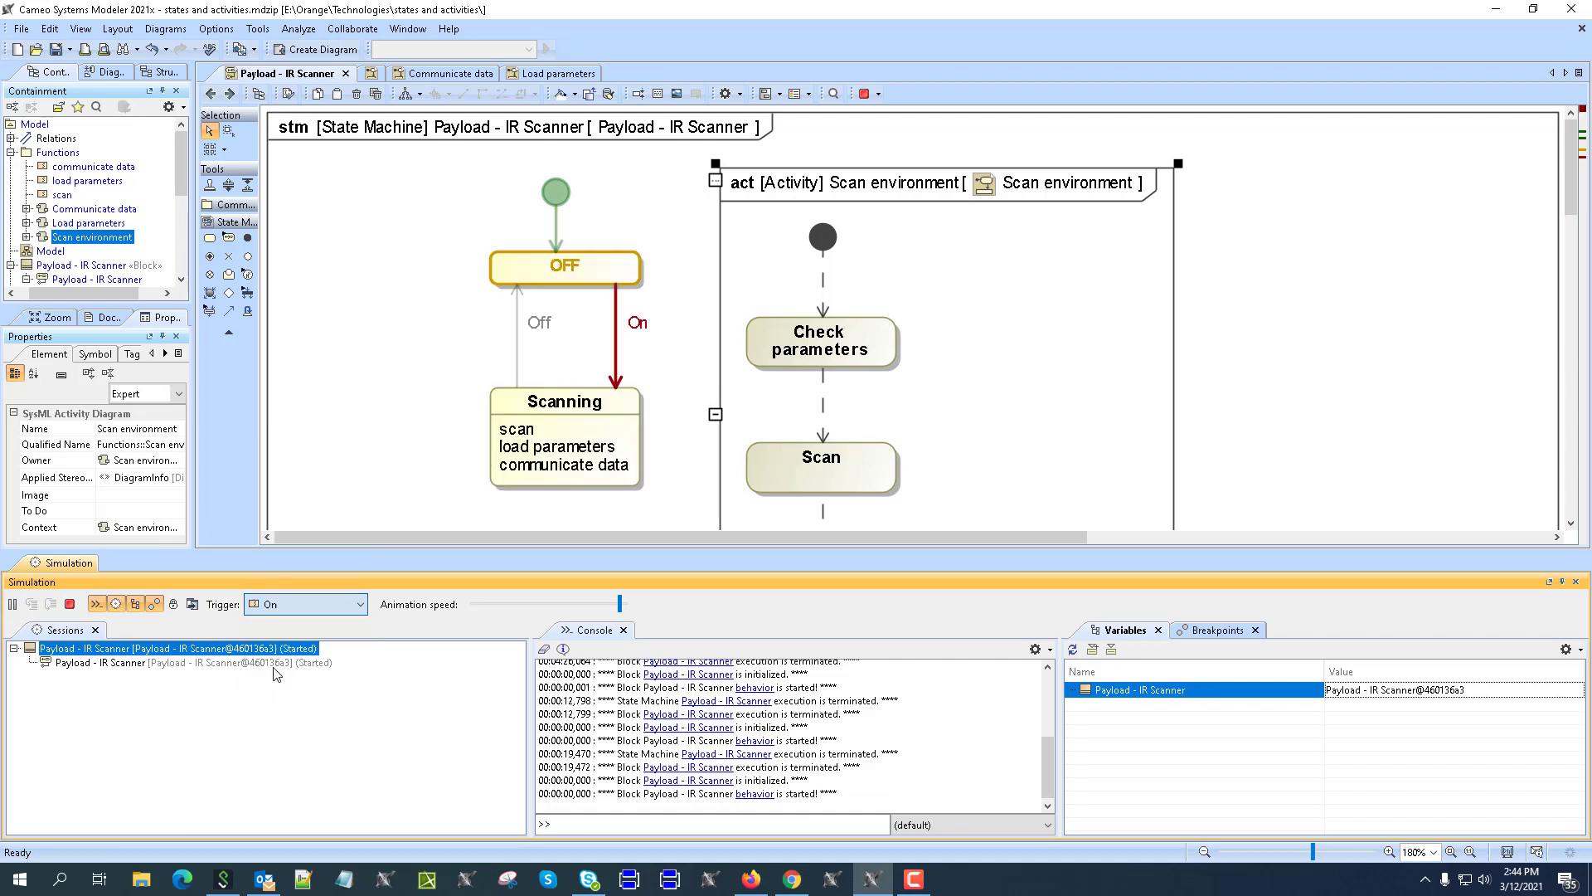
Step: Send the scan signal to the Payload - IR Scanner simulation in the Scanning state, and send Off to switch it to OFF
{"action": "left_click", "coordinate": [320, 617]}
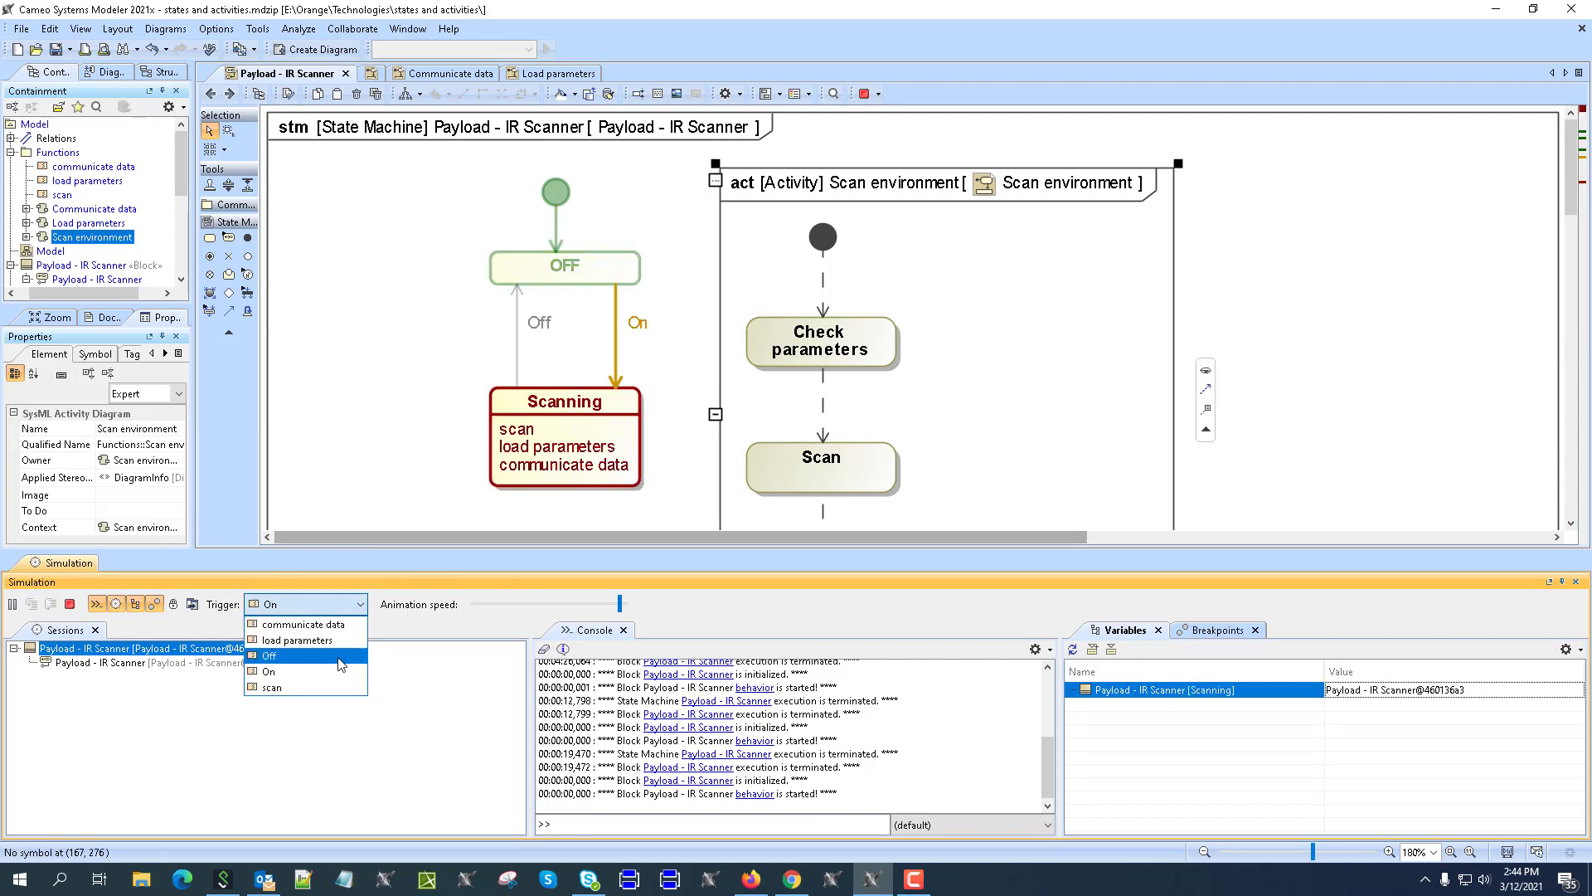
{"action": "left_click", "coordinate": [274, 687]}
{"action": "scroll", "coordinate": [904, 414], "scroll_direction": "down", "scroll_amount": 1}
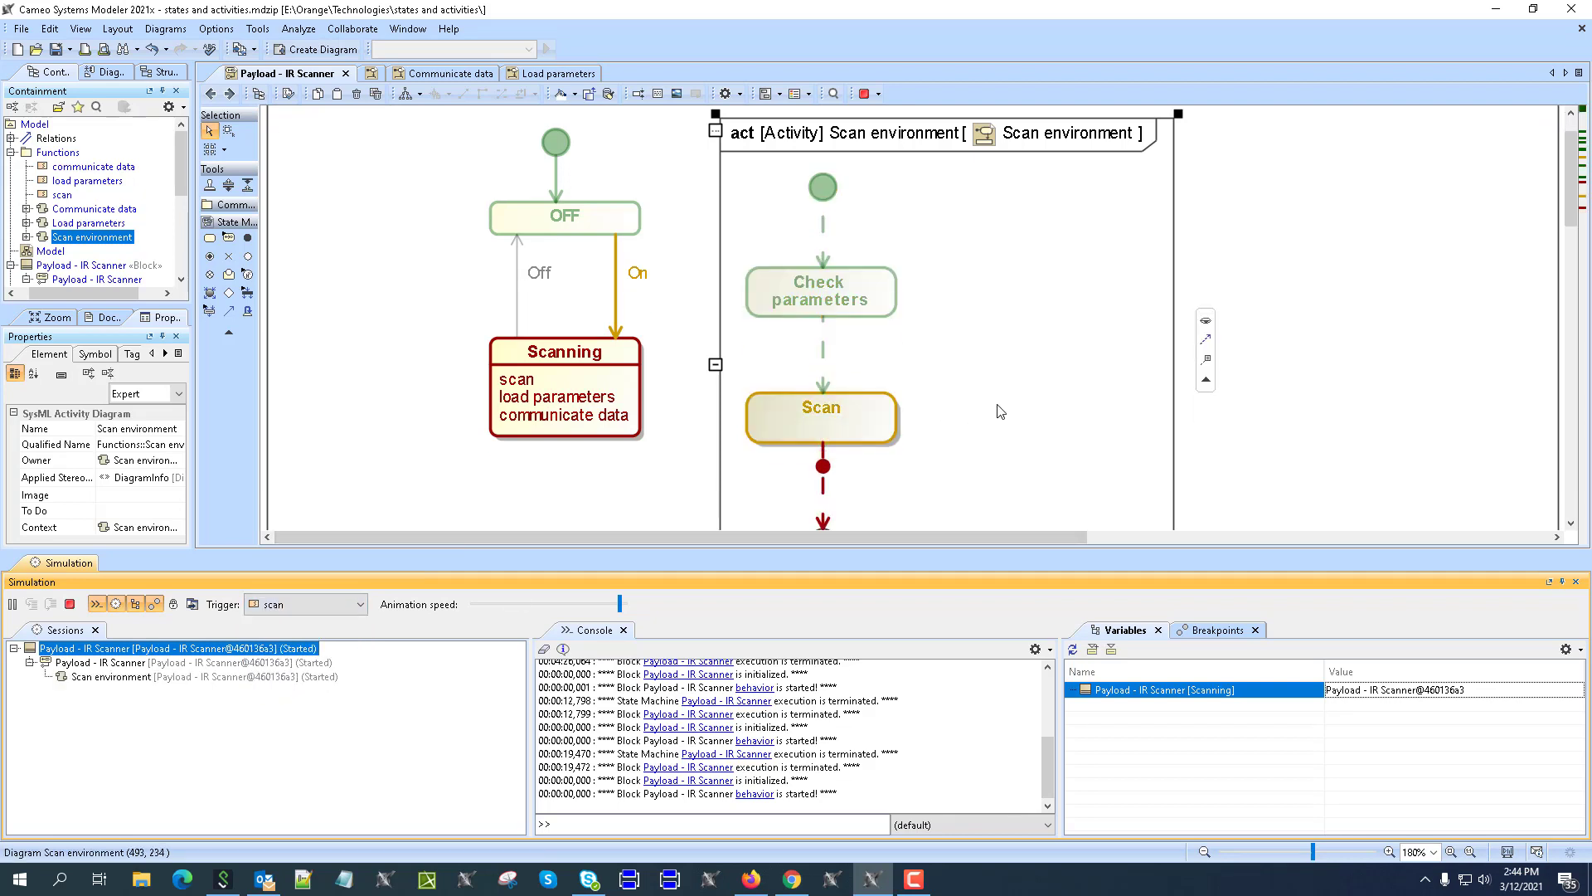
{"action": "left_click", "coordinate": [307, 604]}
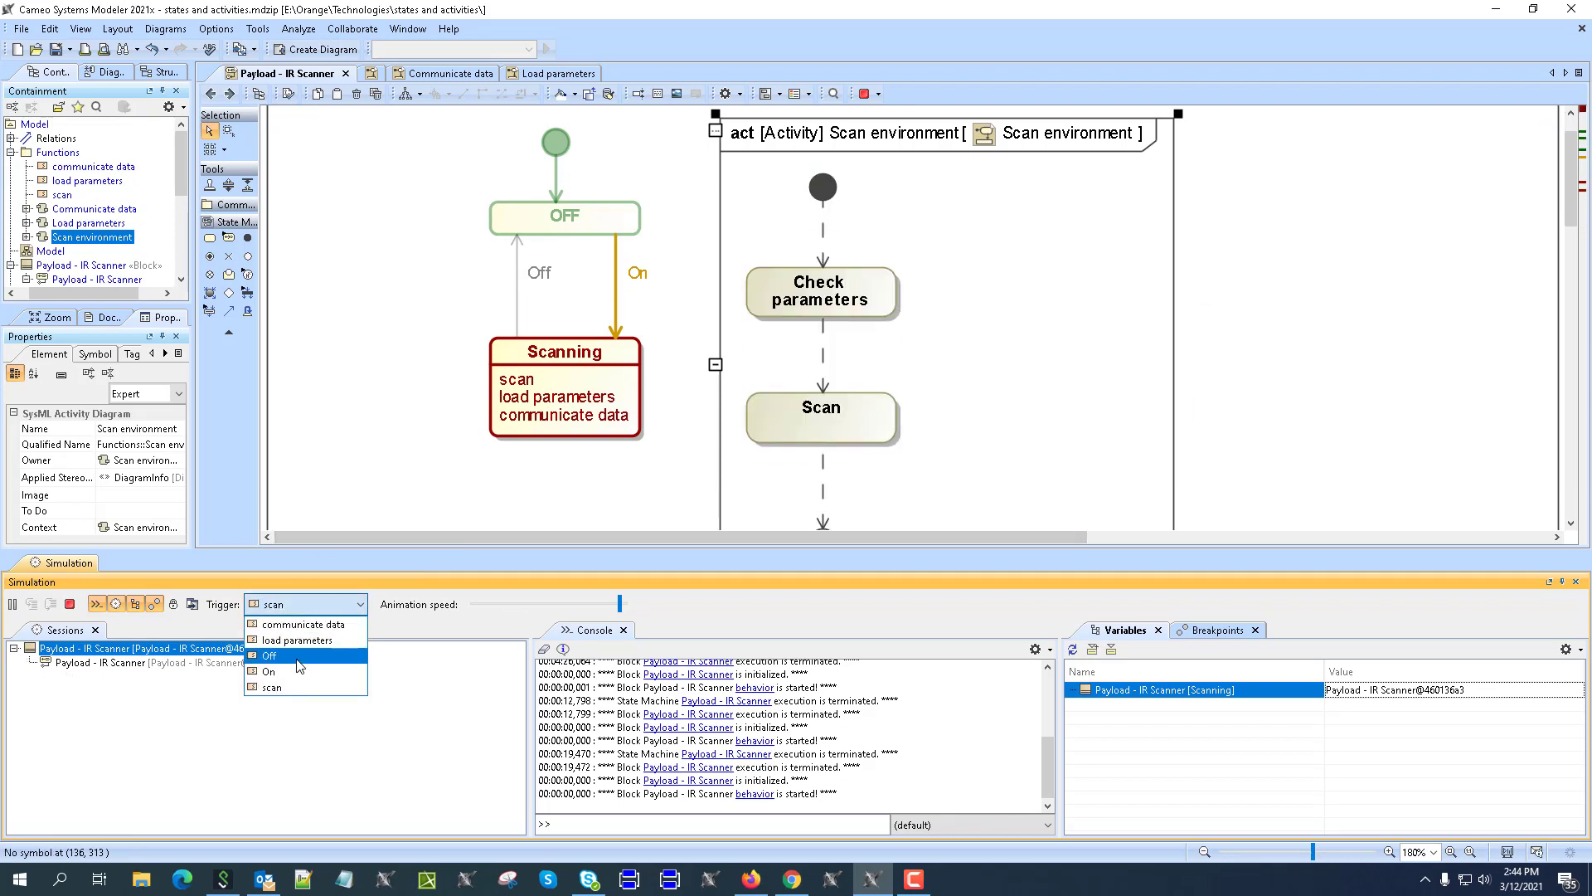
{"action": "left_click", "coordinate": [298, 661]}
Step: Send the scan signal three times while the simulation is in the OFF state to test whether Scan environment runs
{"action": "left_click", "coordinate": [307, 604]}
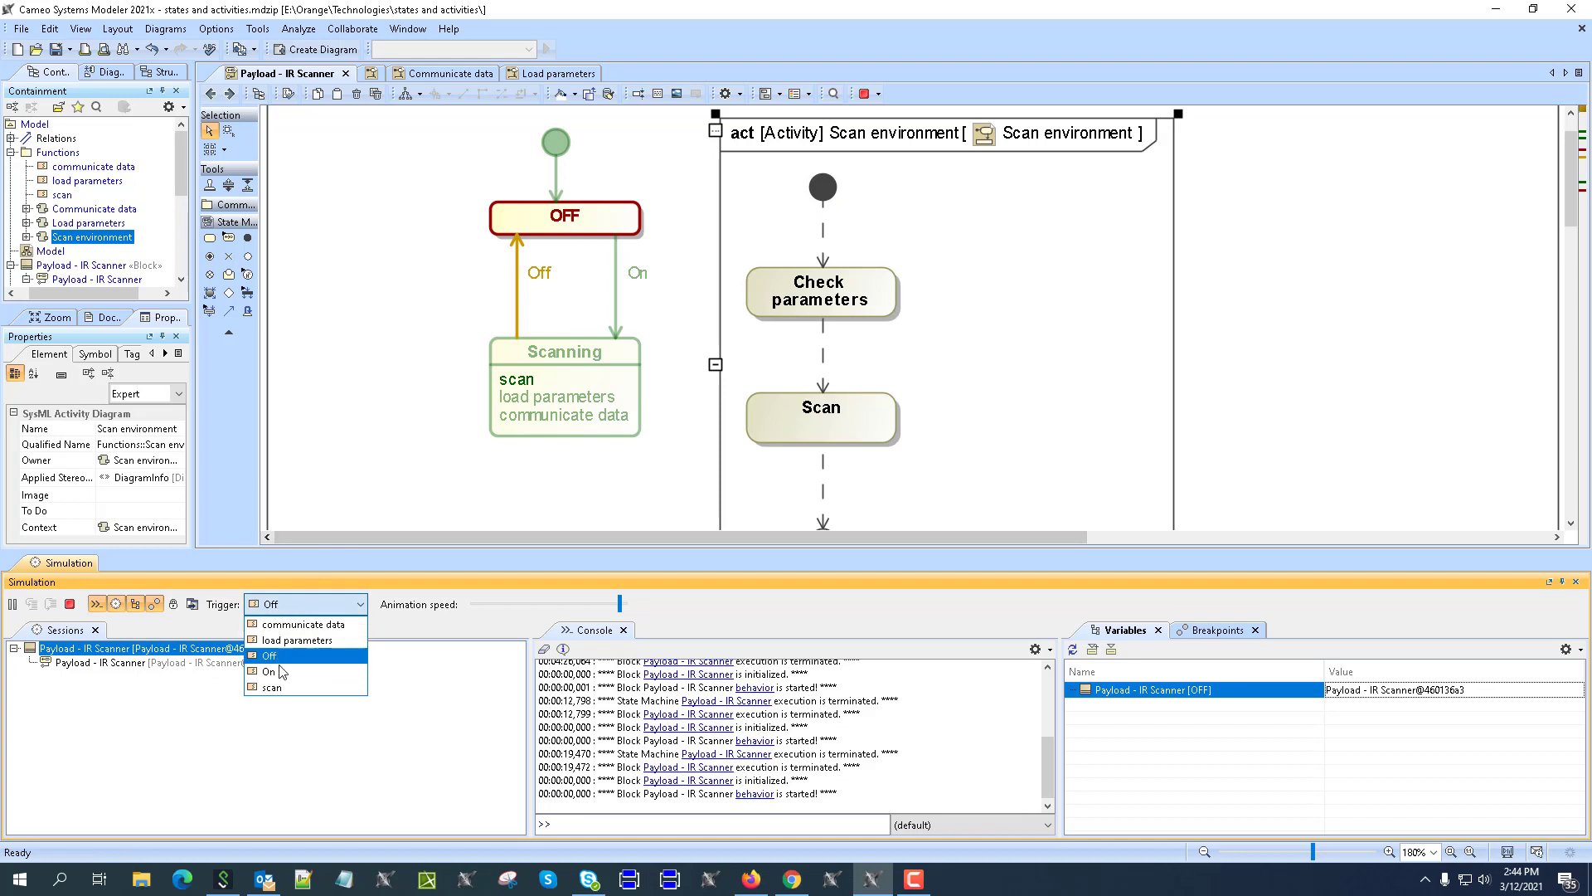
{"action": "left_click", "coordinate": [282, 687]}
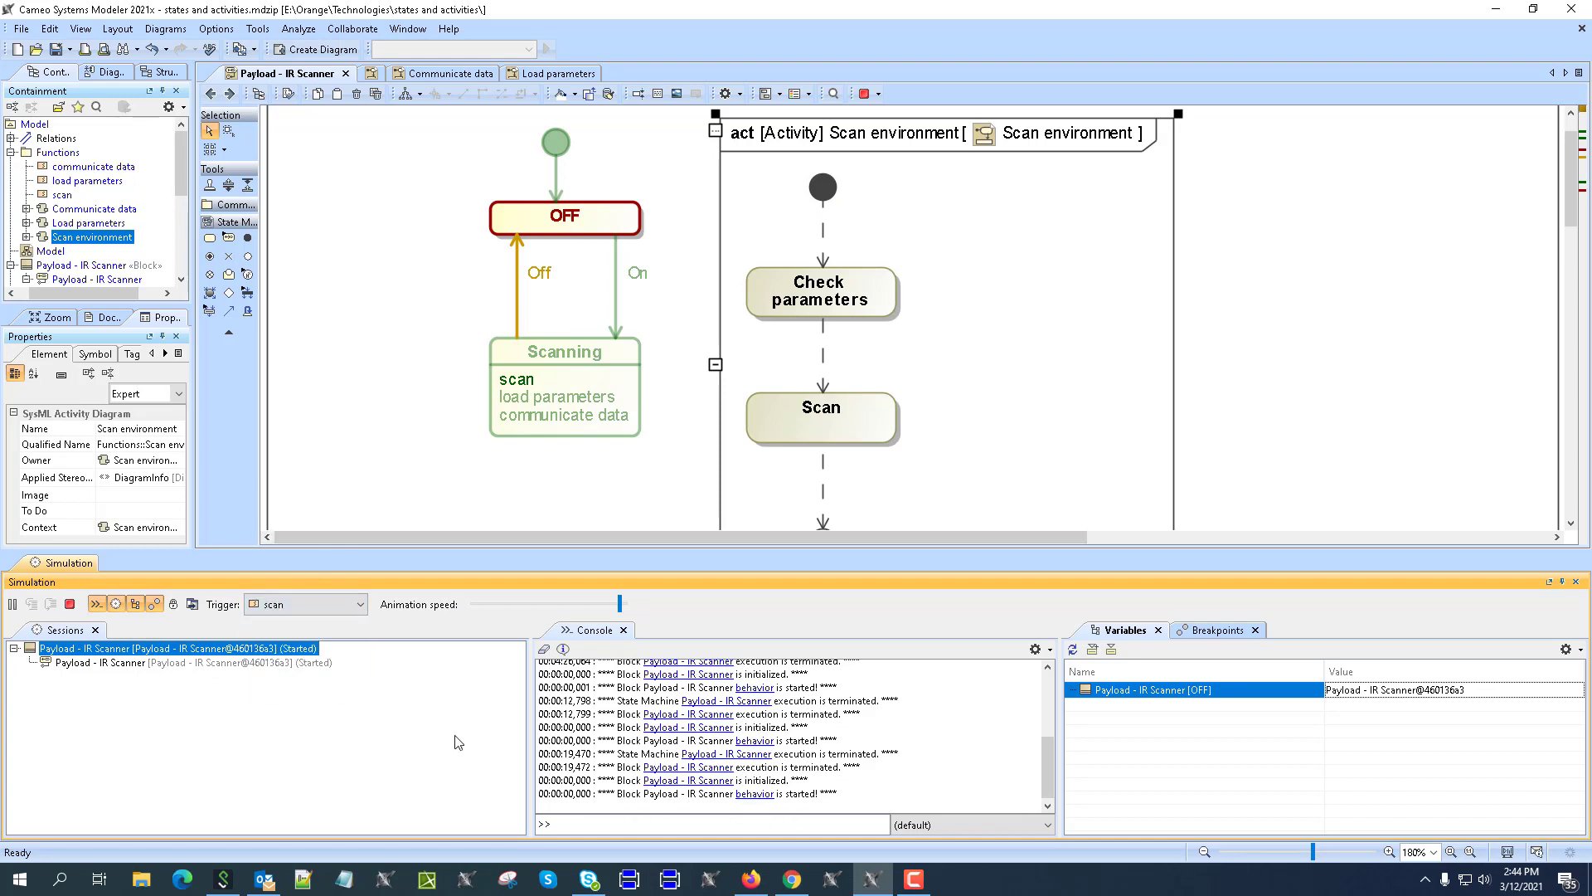
{"action": "left_click", "coordinate": [314, 605]}
{"action": "left_click", "coordinate": [281, 687]}
{"action": "left_click", "coordinate": [339, 602]}
{"action": "left_click", "coordinate": [280, 687]}
Step: Send the On signal to bring the simulation back into Scanning, and send the scan signal twice
{"action": "left_click", "coordinate": [313, 604]}
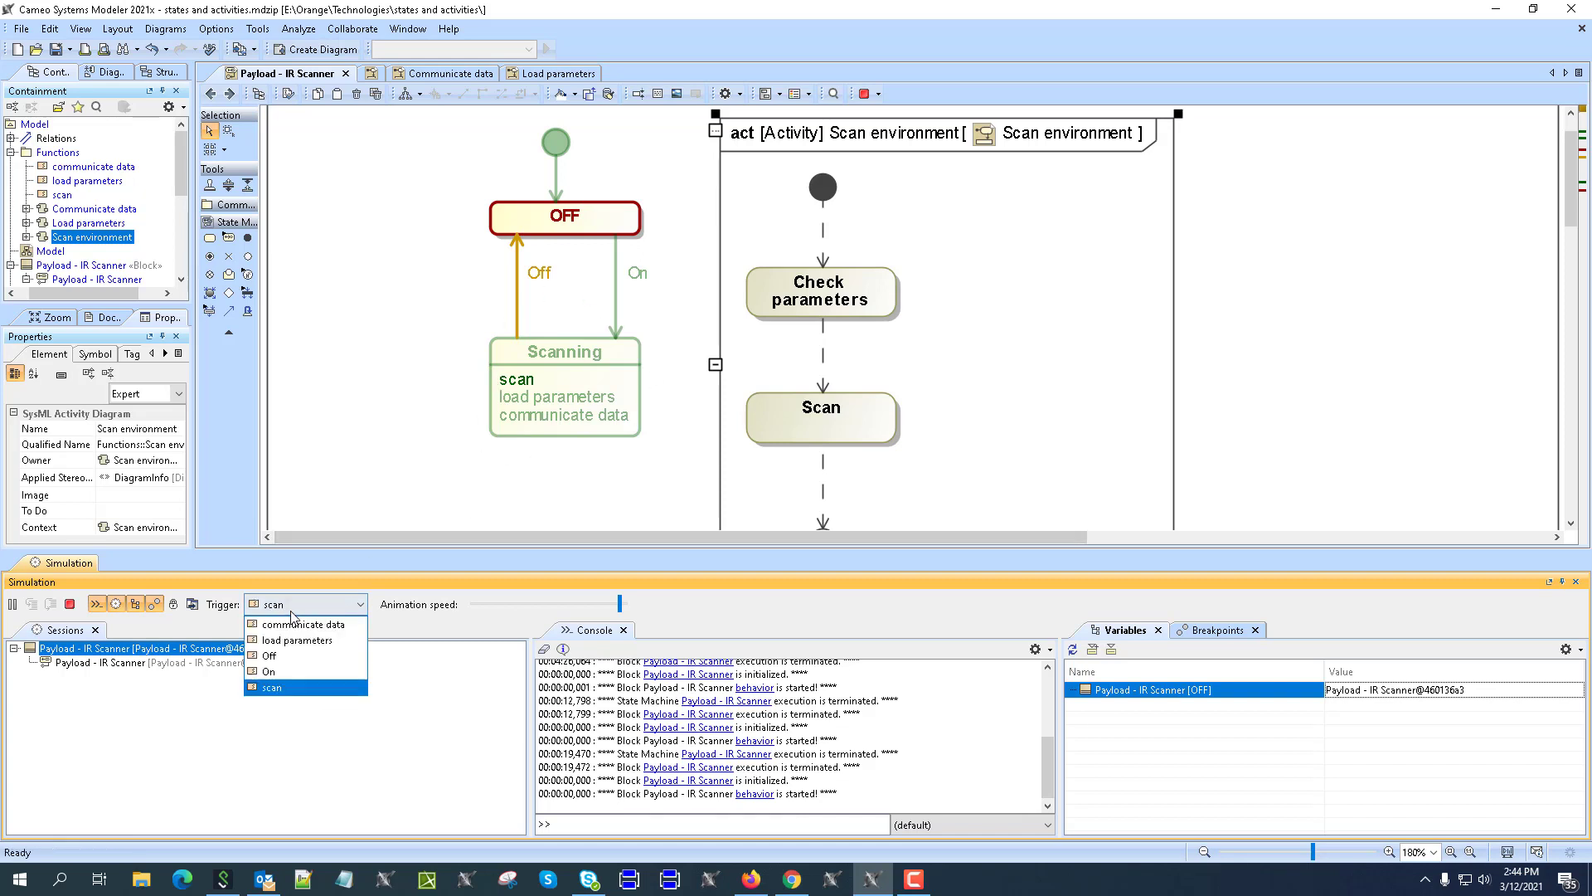
{"action": "left_click", "coordinate": [279, 677]}
{"action": "left_click", "coordinate": [283, 612]}
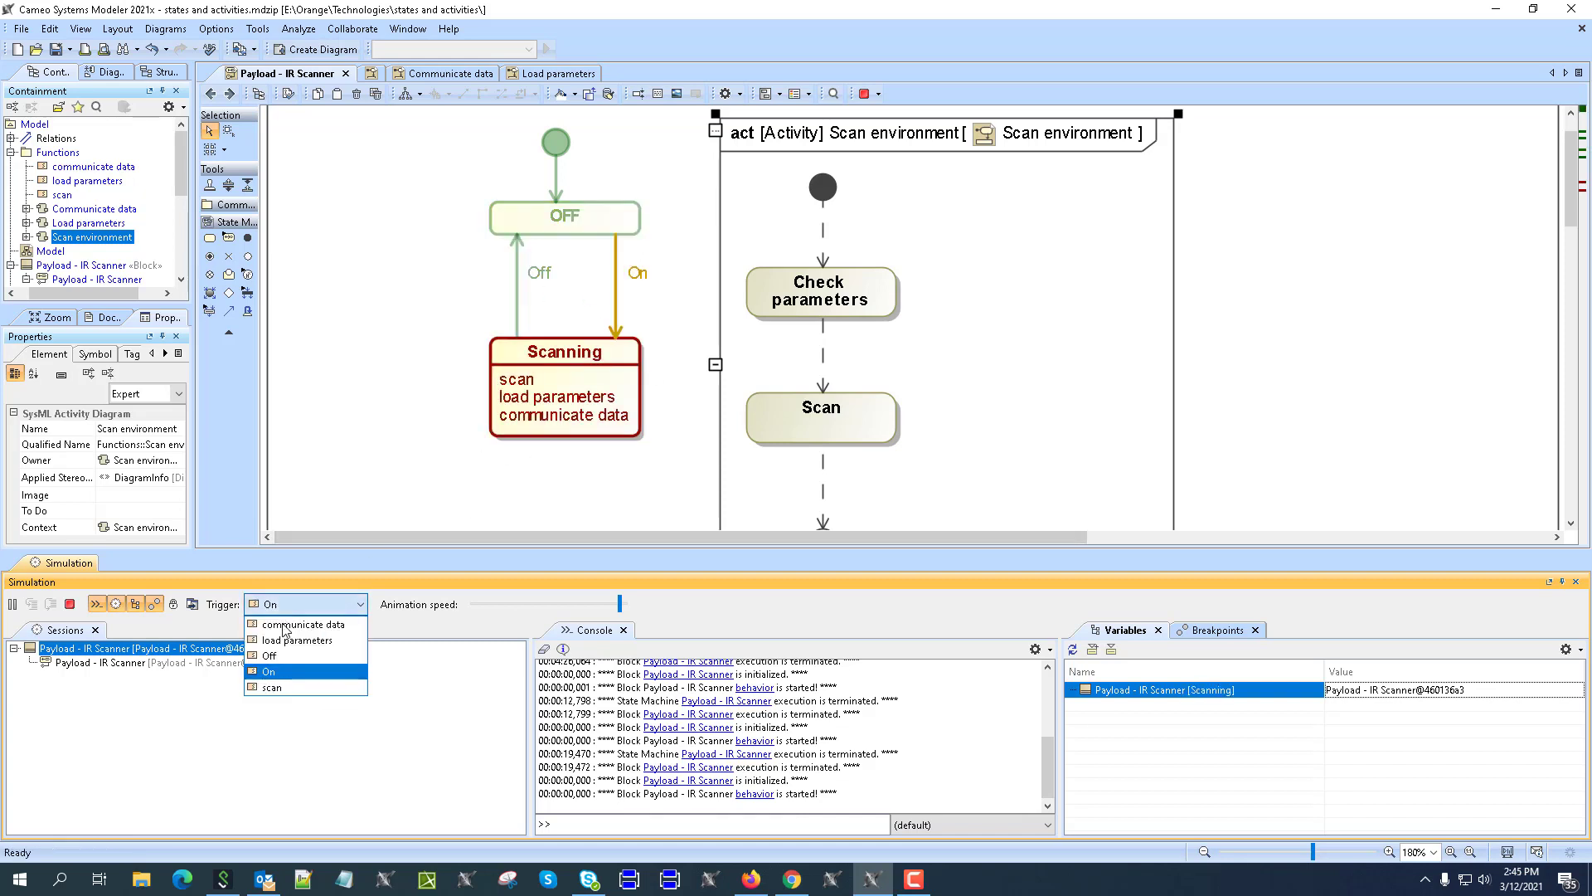
{"action": "left_click", "coordinate": [281, 689]}
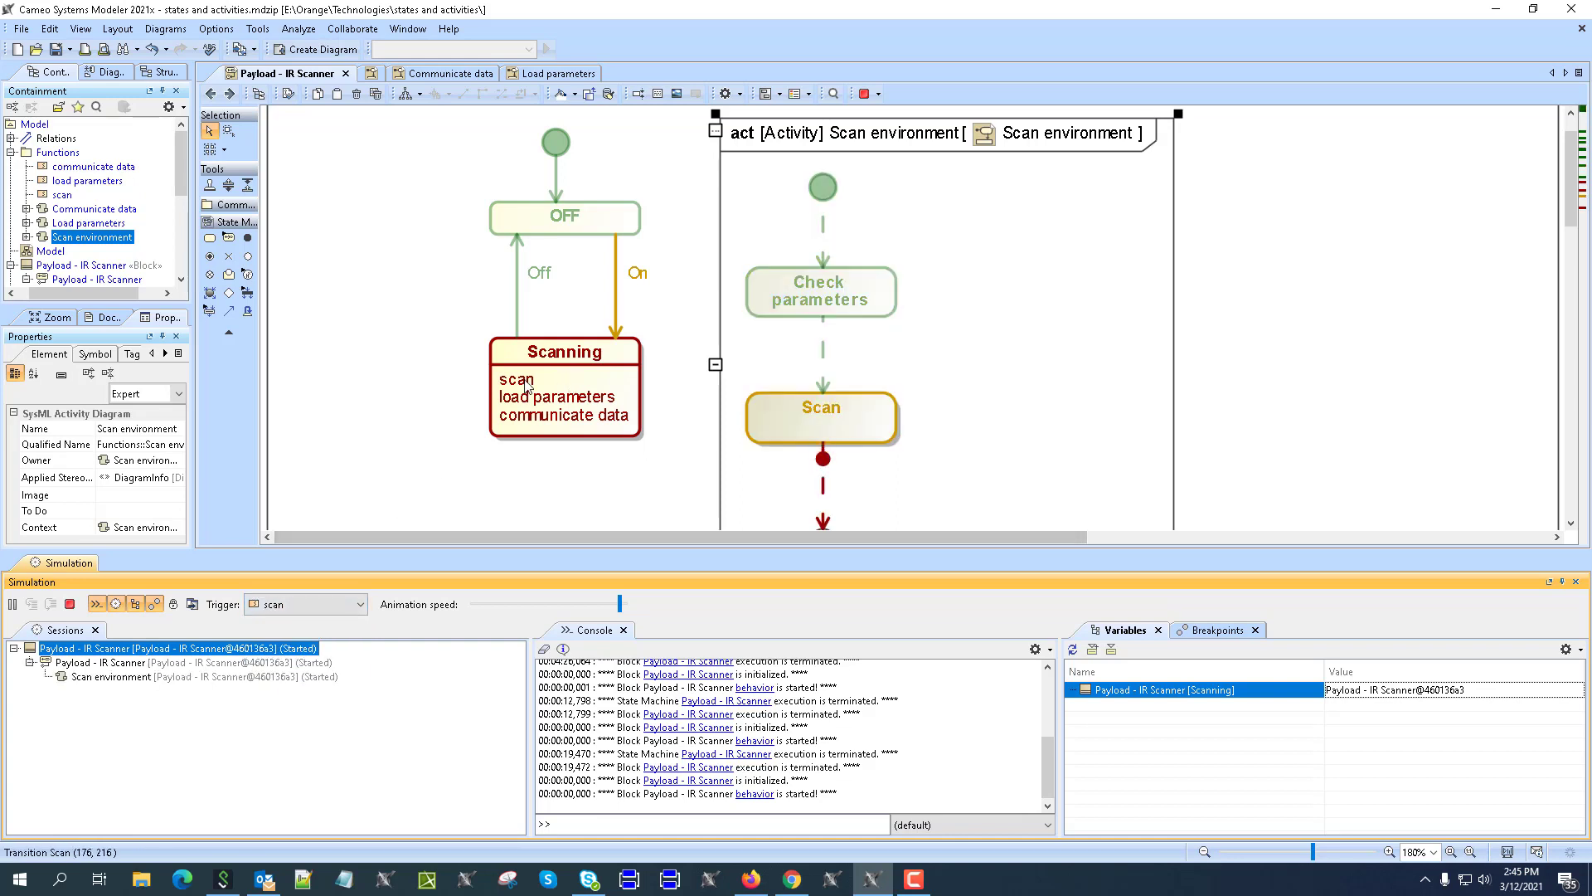
{"action": "left_click", "coordinate": [315, 605]}
{"action": "left_click", "coordinate": [275, 690]}
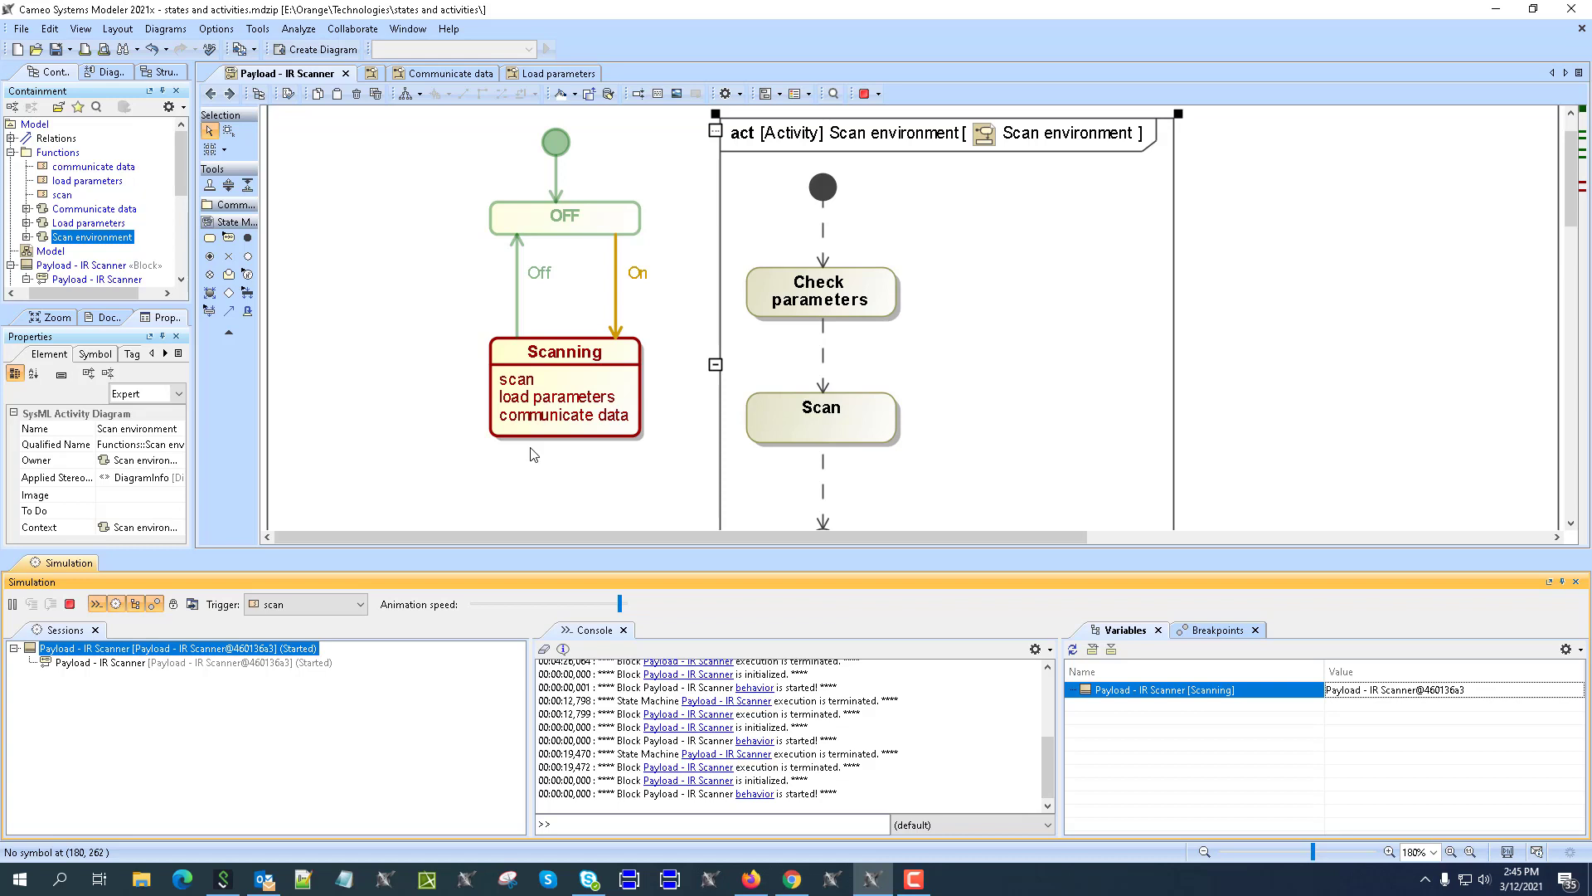
{"action": "left_click", "coordinate": [913, 879]}
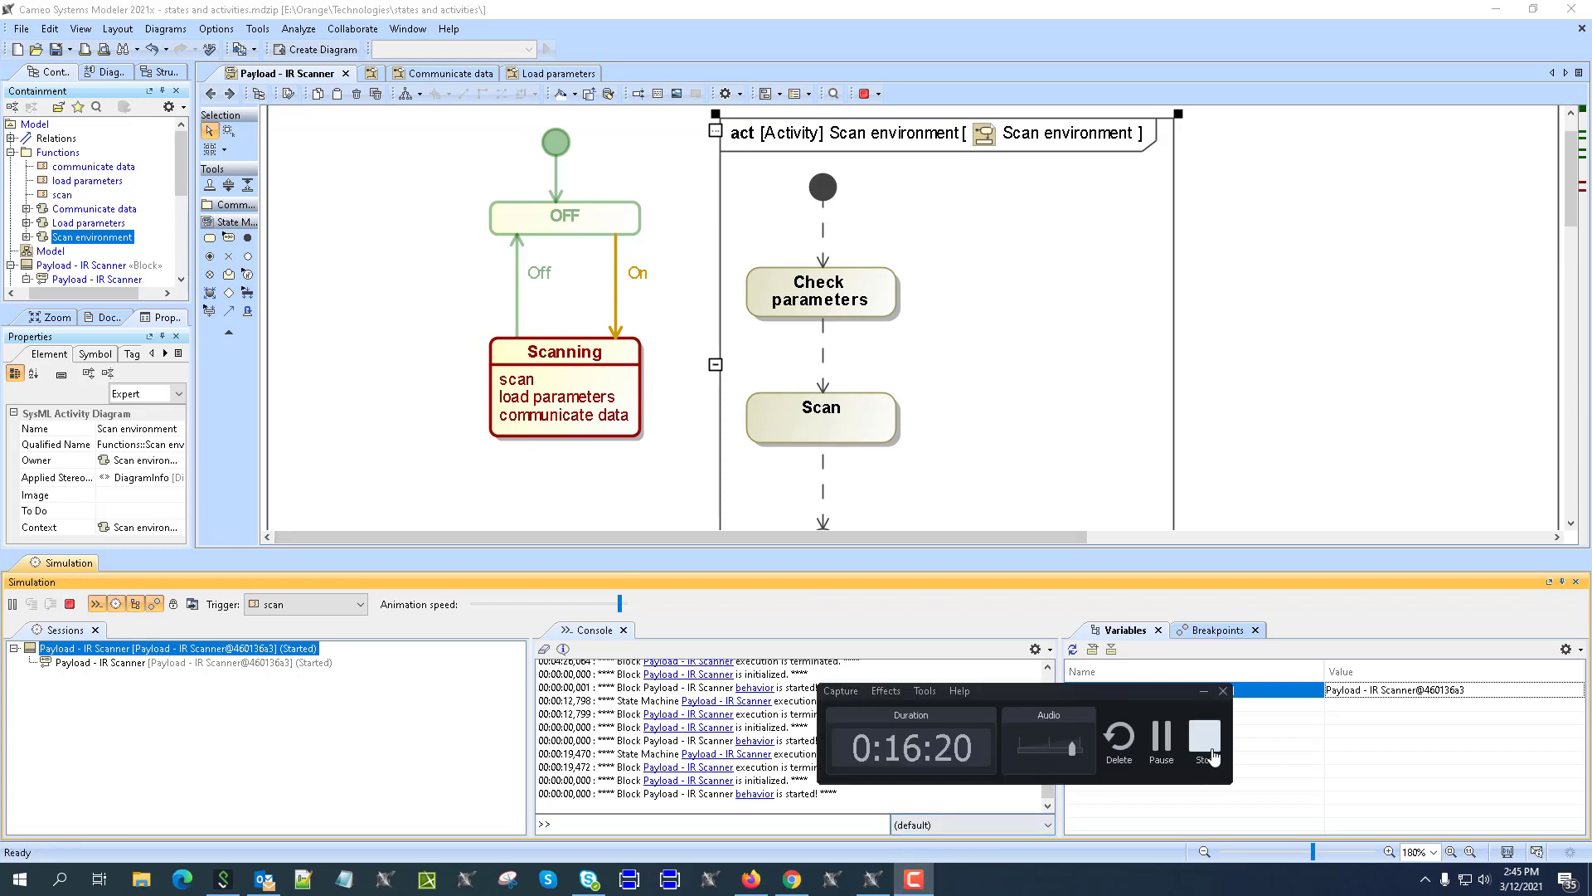